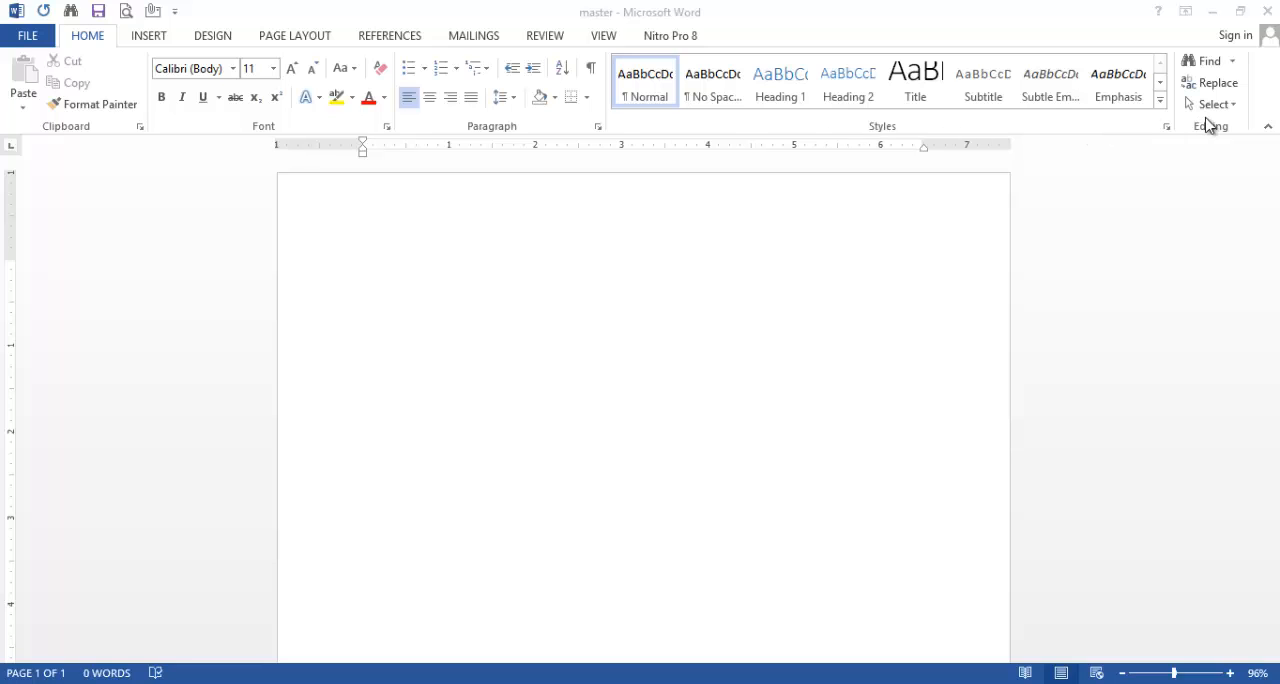
Step: Generate sample paragraphs with =rand() and insert a page break inside the word "stop" in the last paragraph
key(super+c)
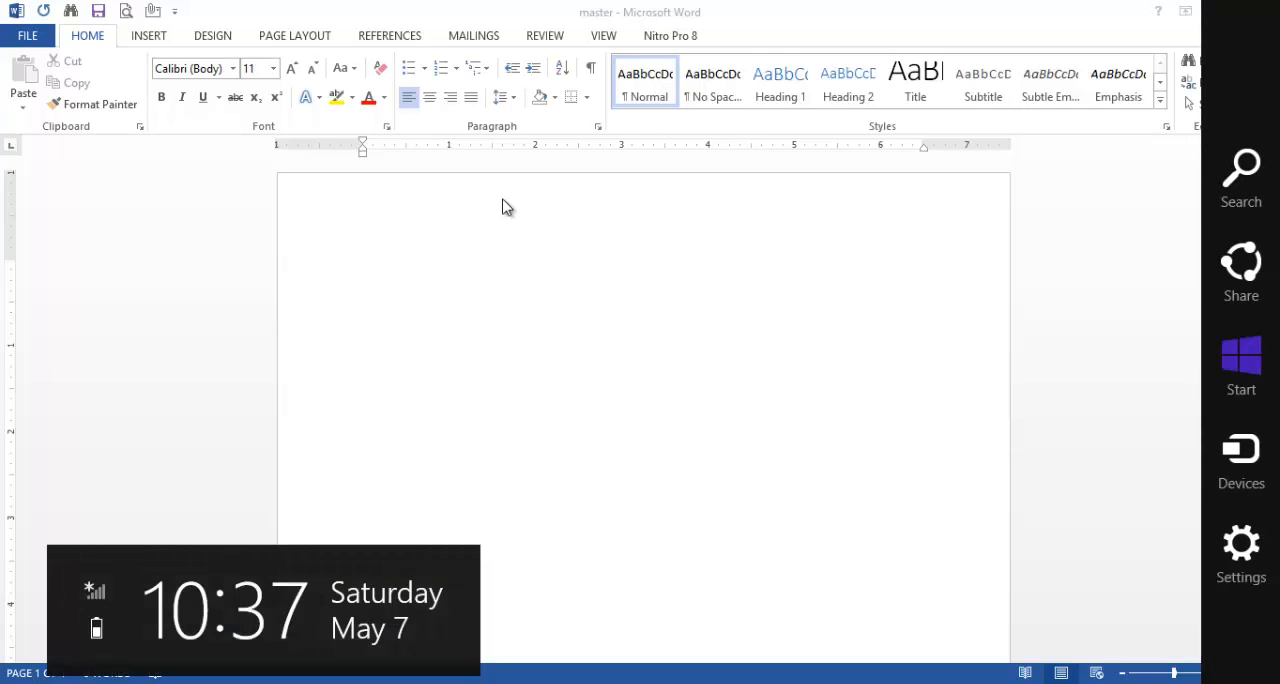
click(470, 277)
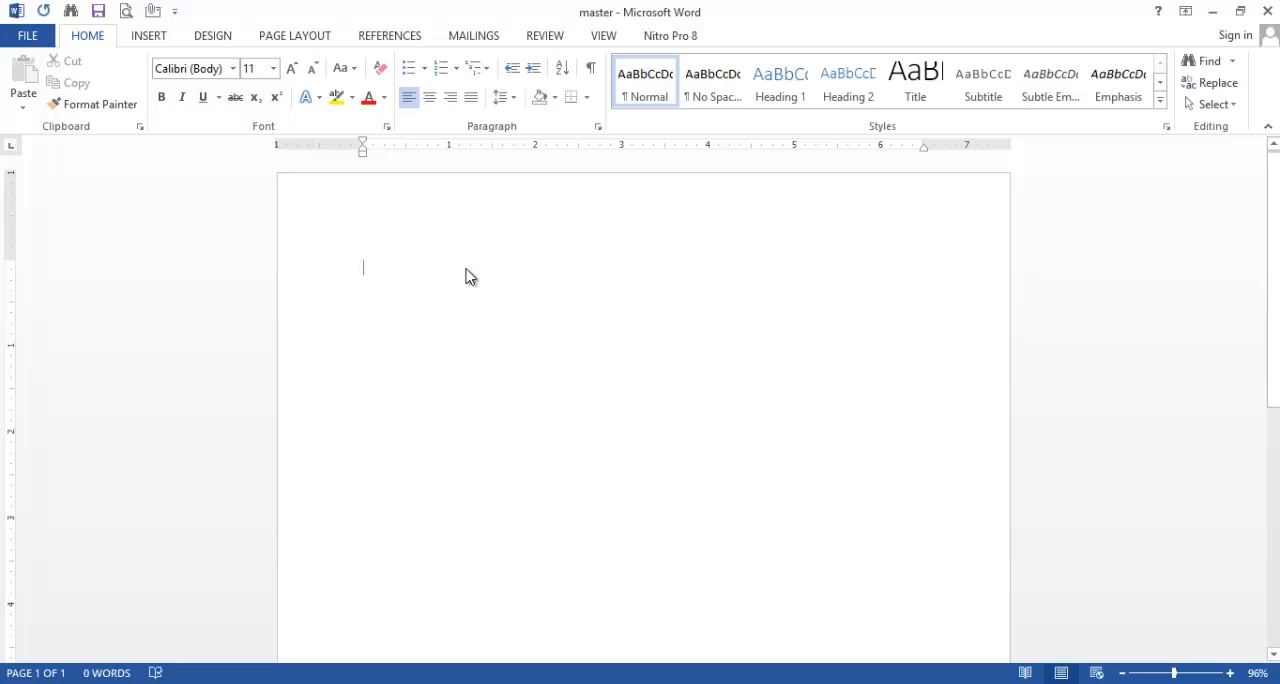
text(=rand)
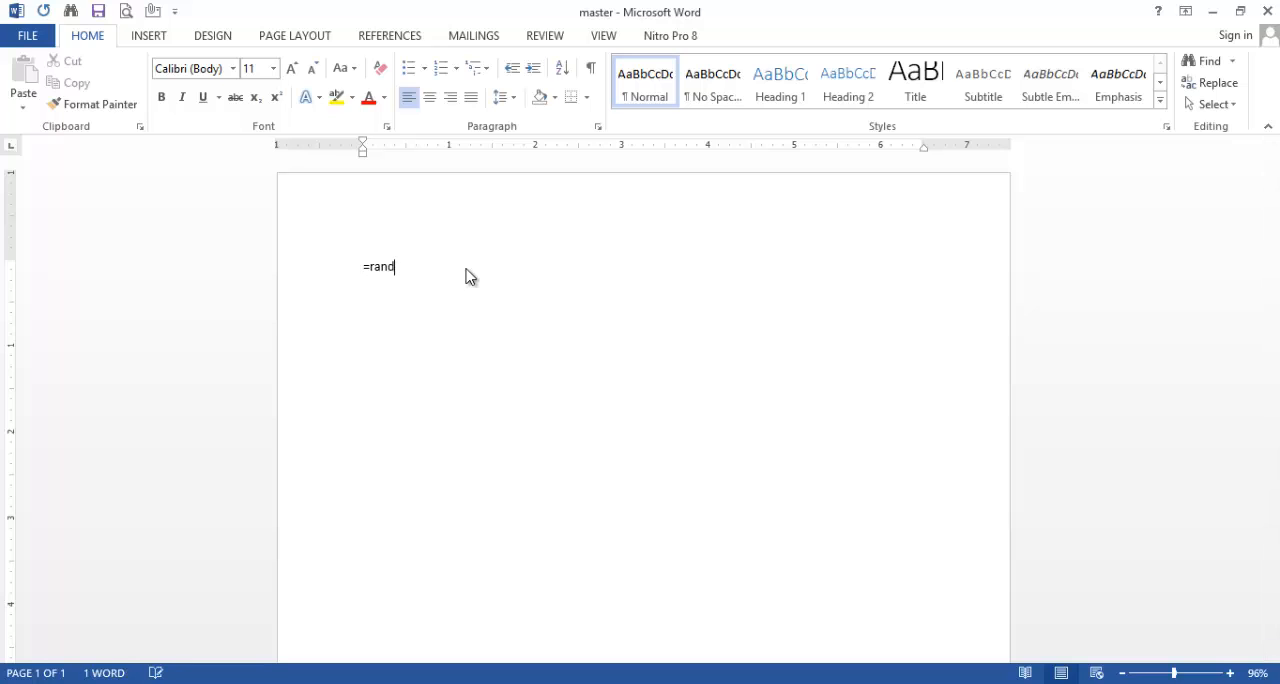
text(())
key(Return)
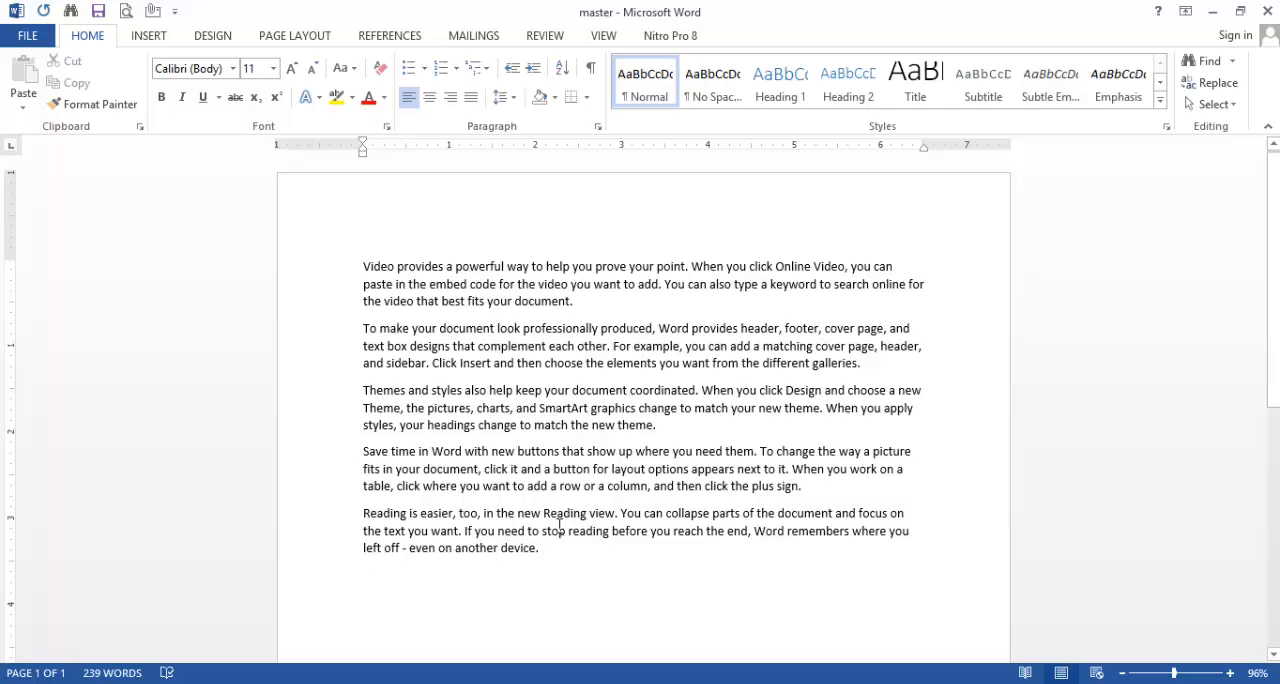
click(559, 530)
key(ctrl+Return)
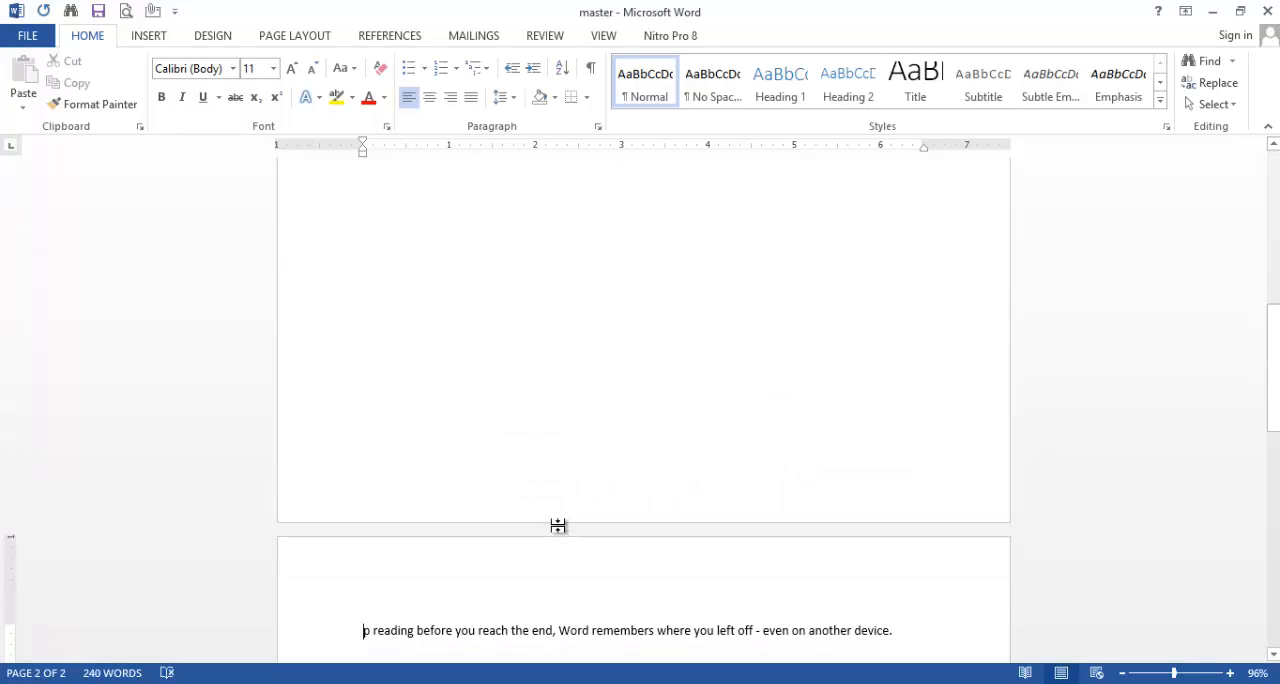
Step: Copy the first paragraph on page one, starting with "Video provides a powerful way"
click(1274, 145)
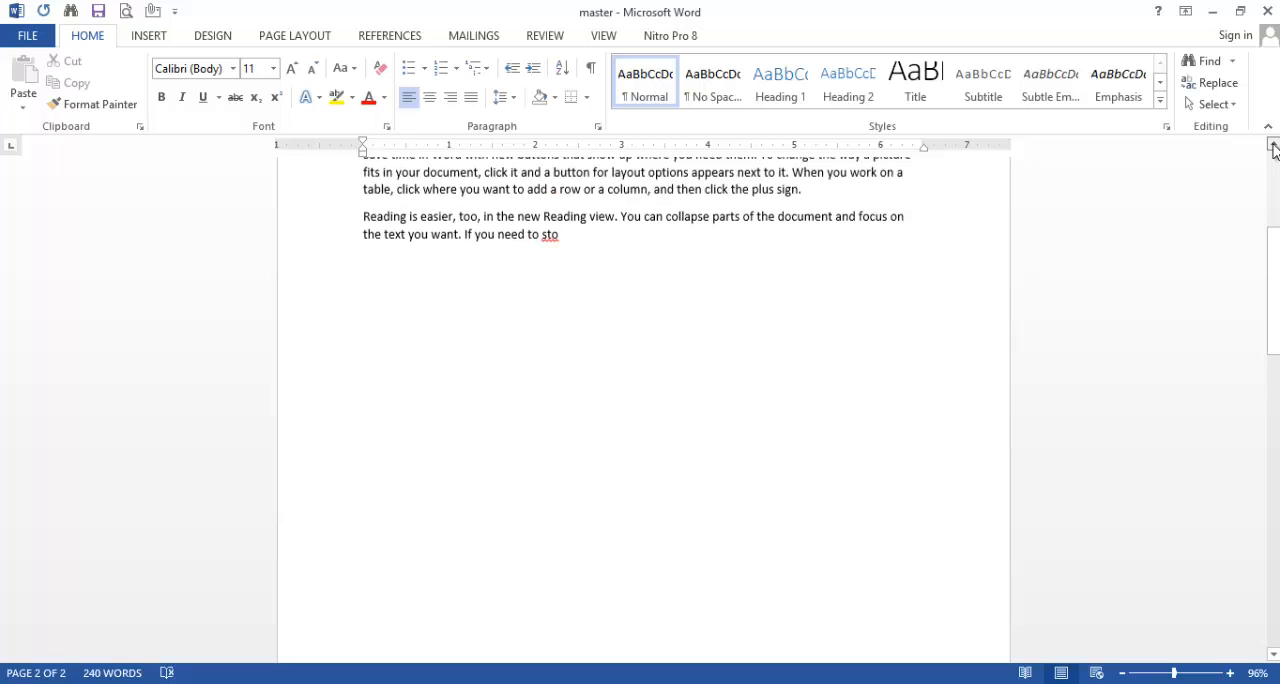
click(1274, 147)
click(1274, 147)
click(1274, 148)
click(1274, 148)
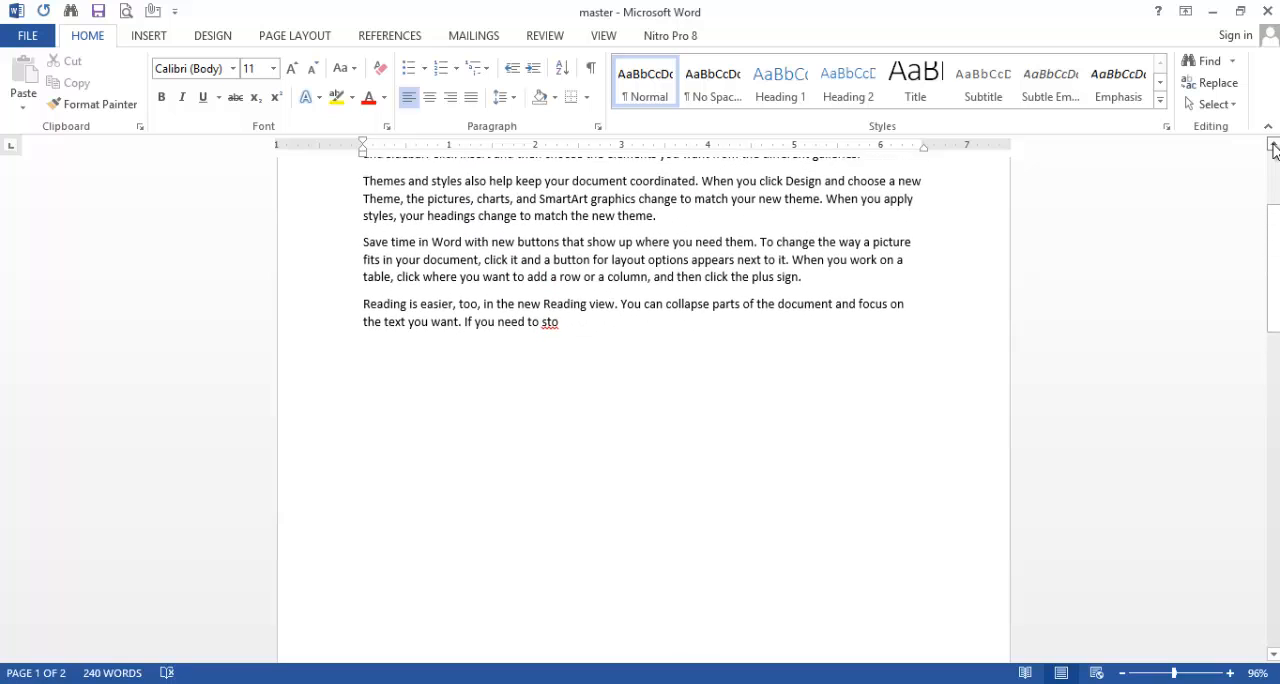
click(1274, 148)
click(1274, 148)
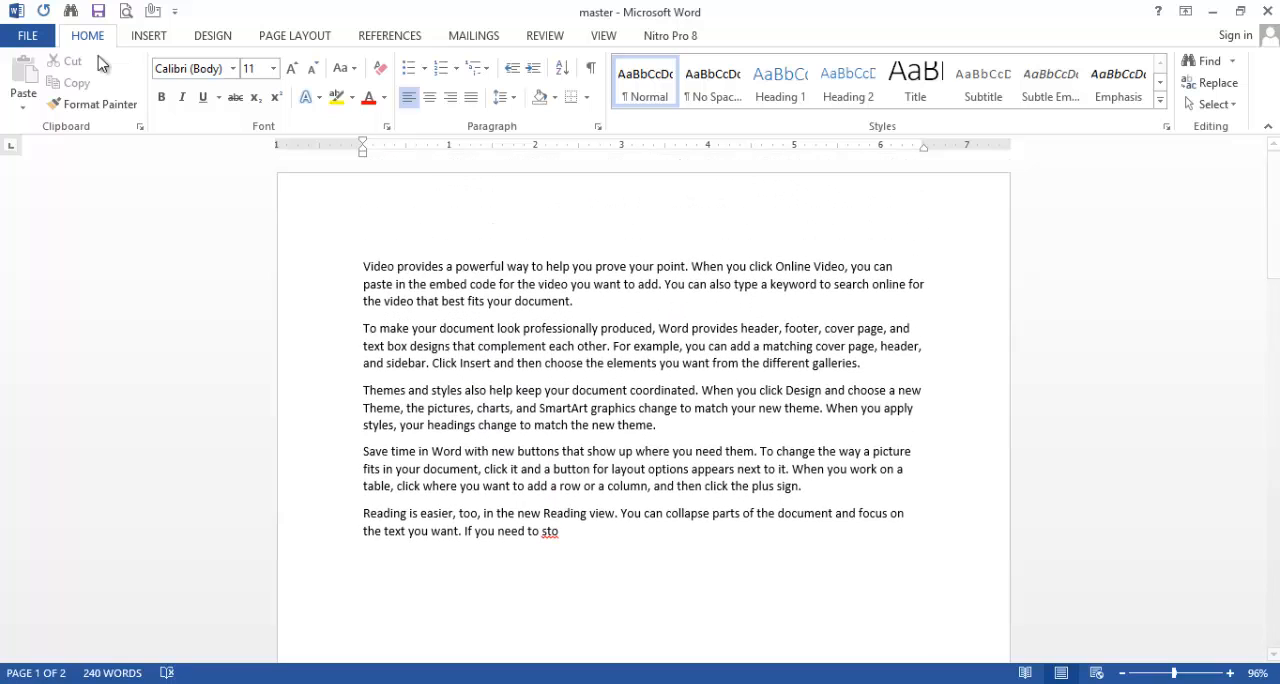
click(581, 301)
drag(581, 301, 380, 274)
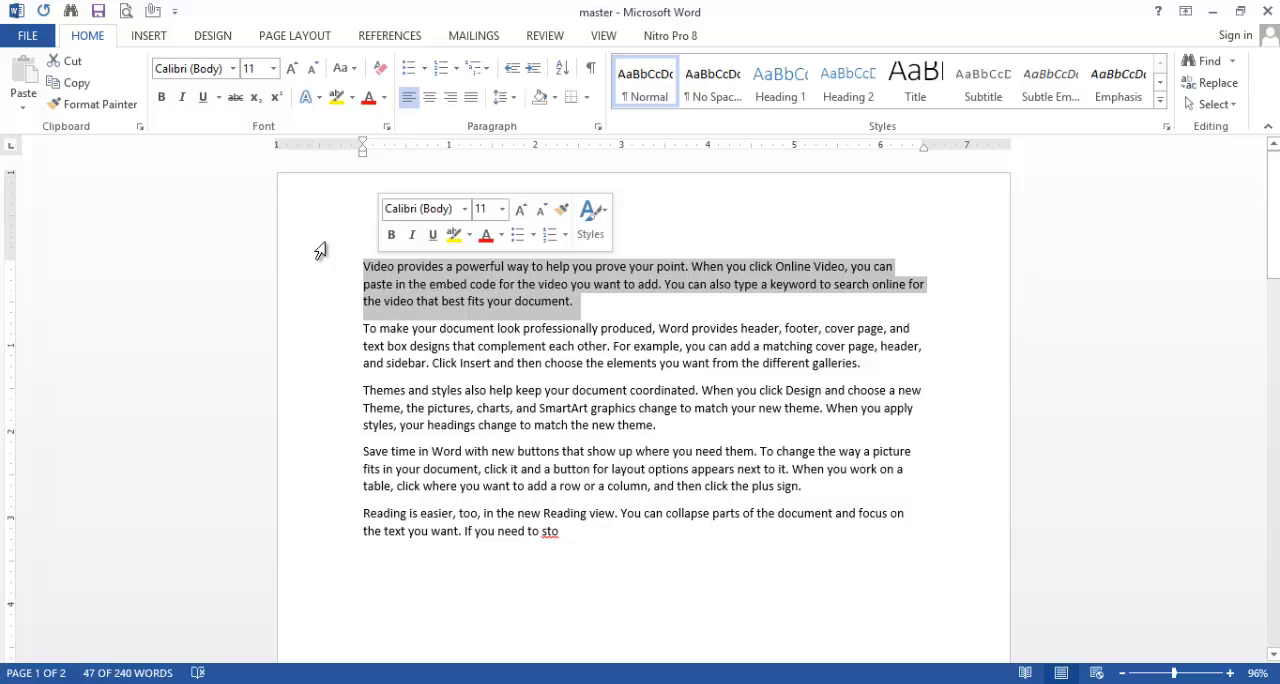
click(80, 88)
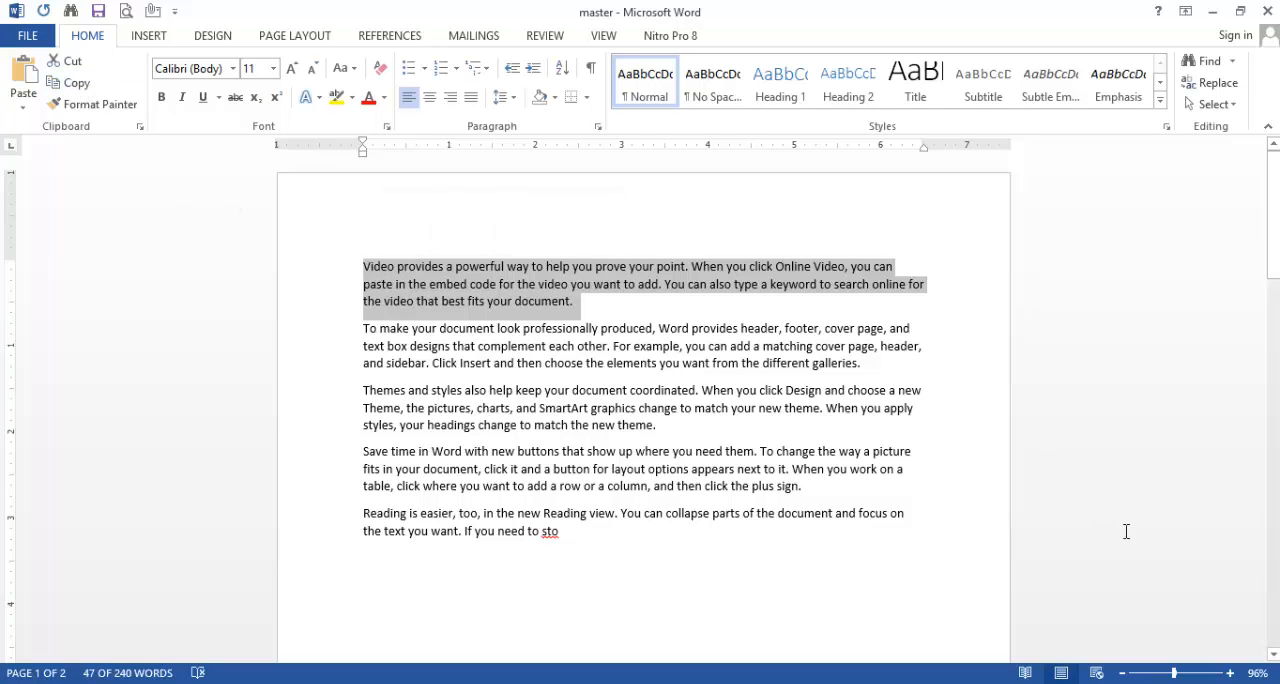
Step: Paste the copied paragraph on the empty line below the text on page two, using merged formatting
drag(1274, 655, 1274, 655)
click(381, 566)
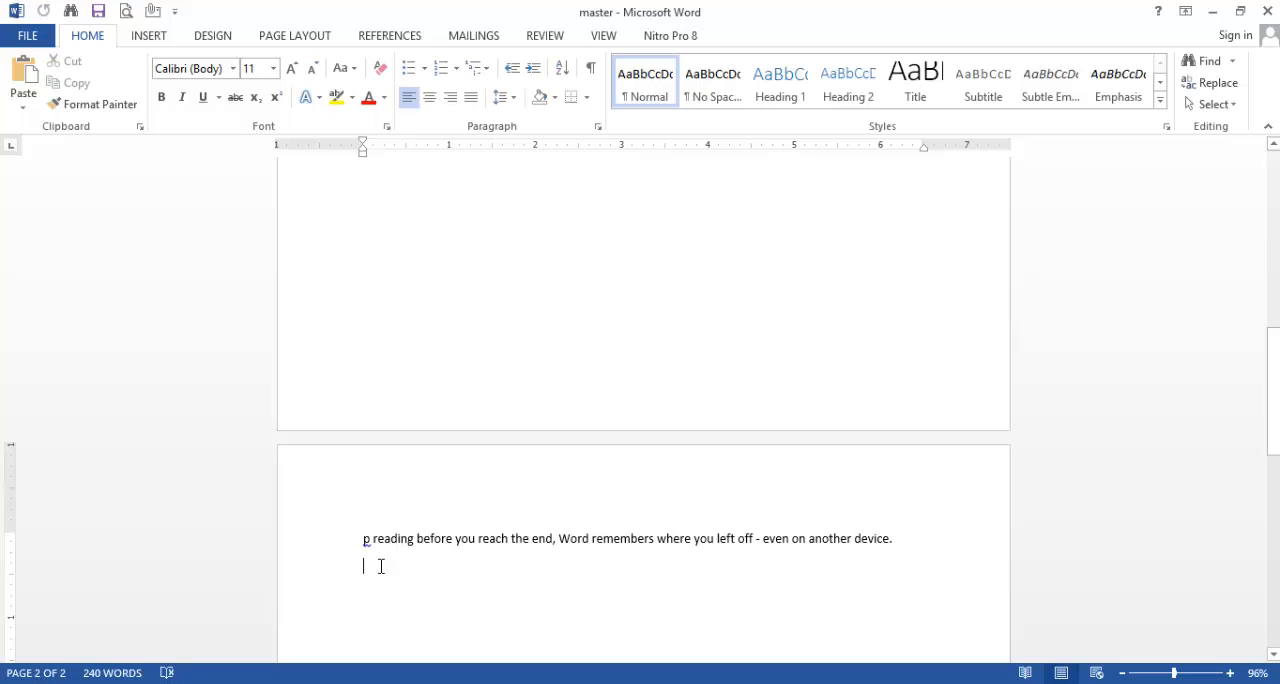
click(20, 93)
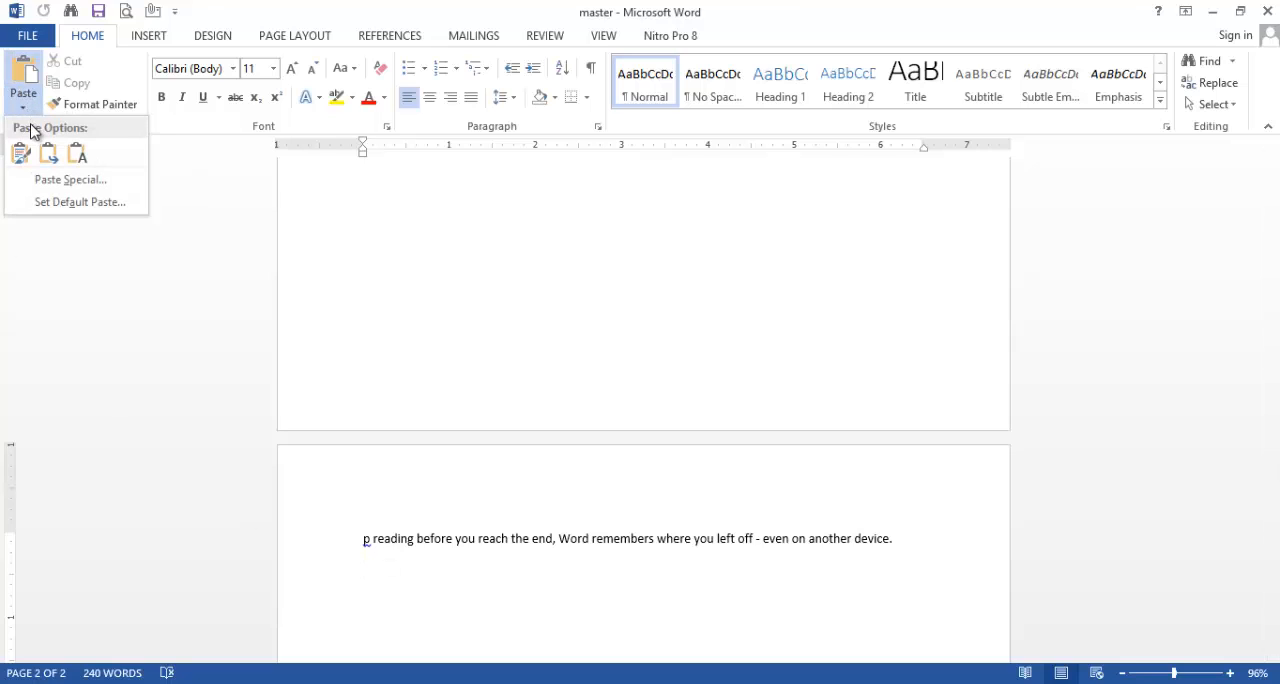
click(47, 156)
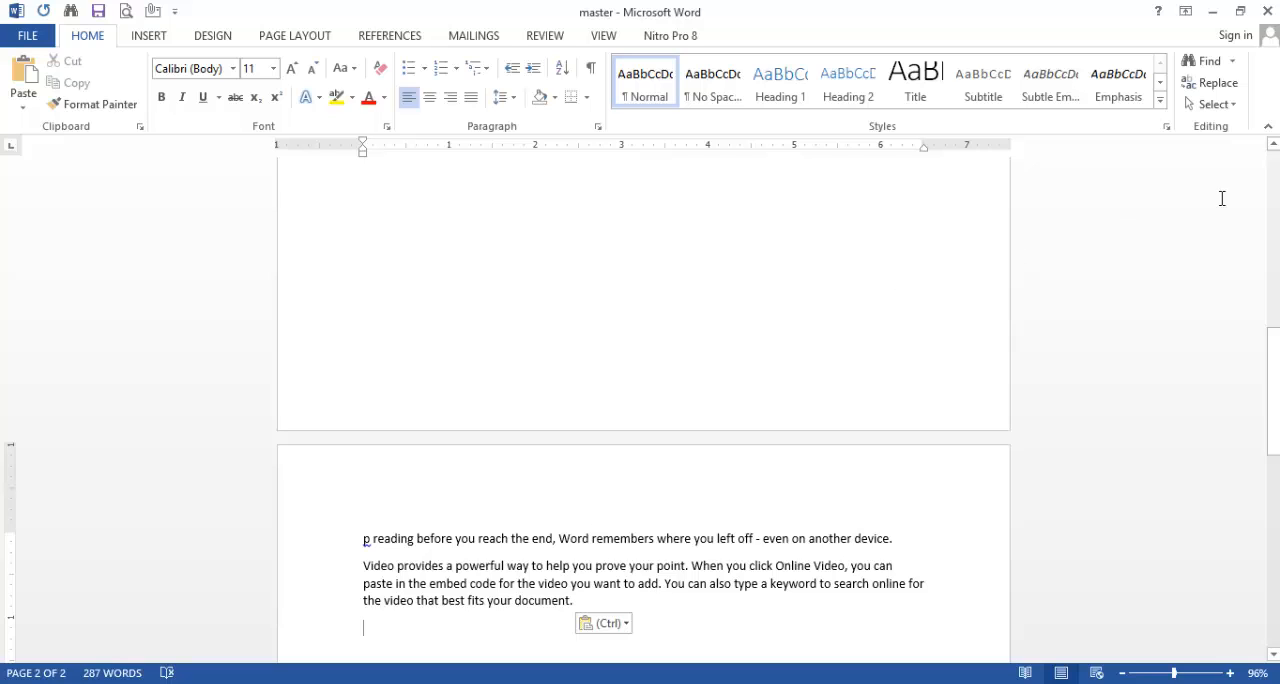
Step: Cut the first paragraph, "Video provides a powerful way", from page one
scroll(1273, 148, up, 5)
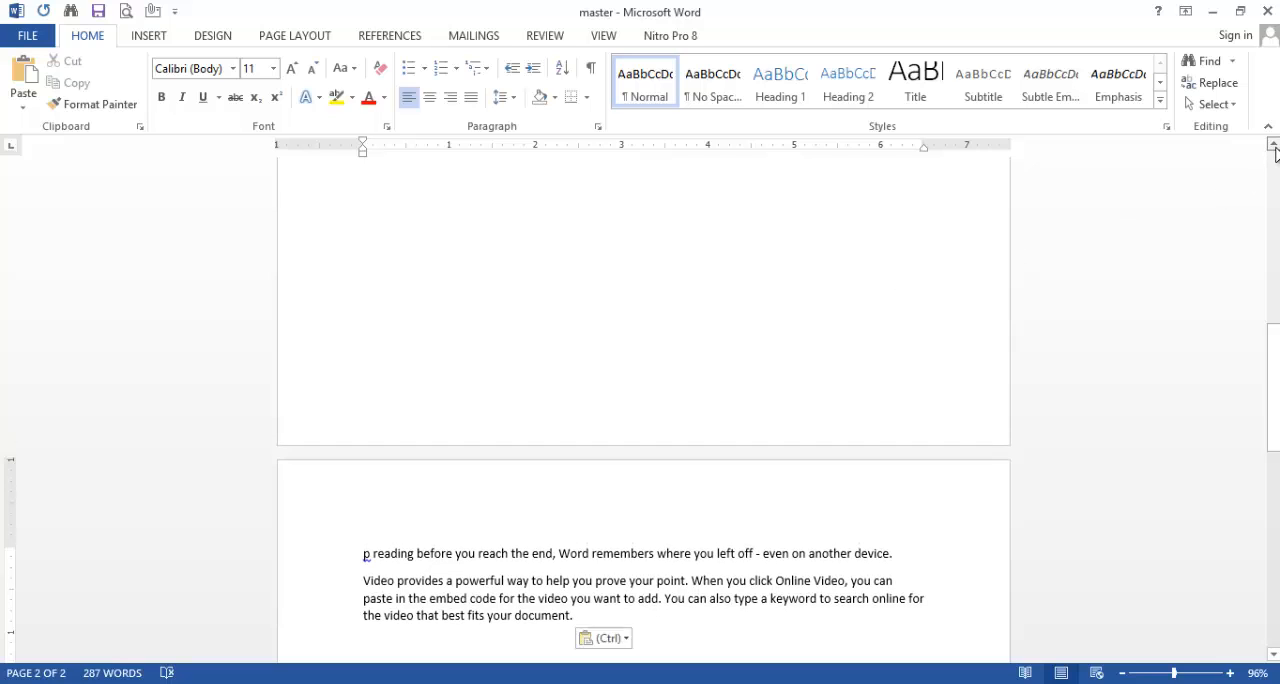
scroll(1273, 148, up, 6)
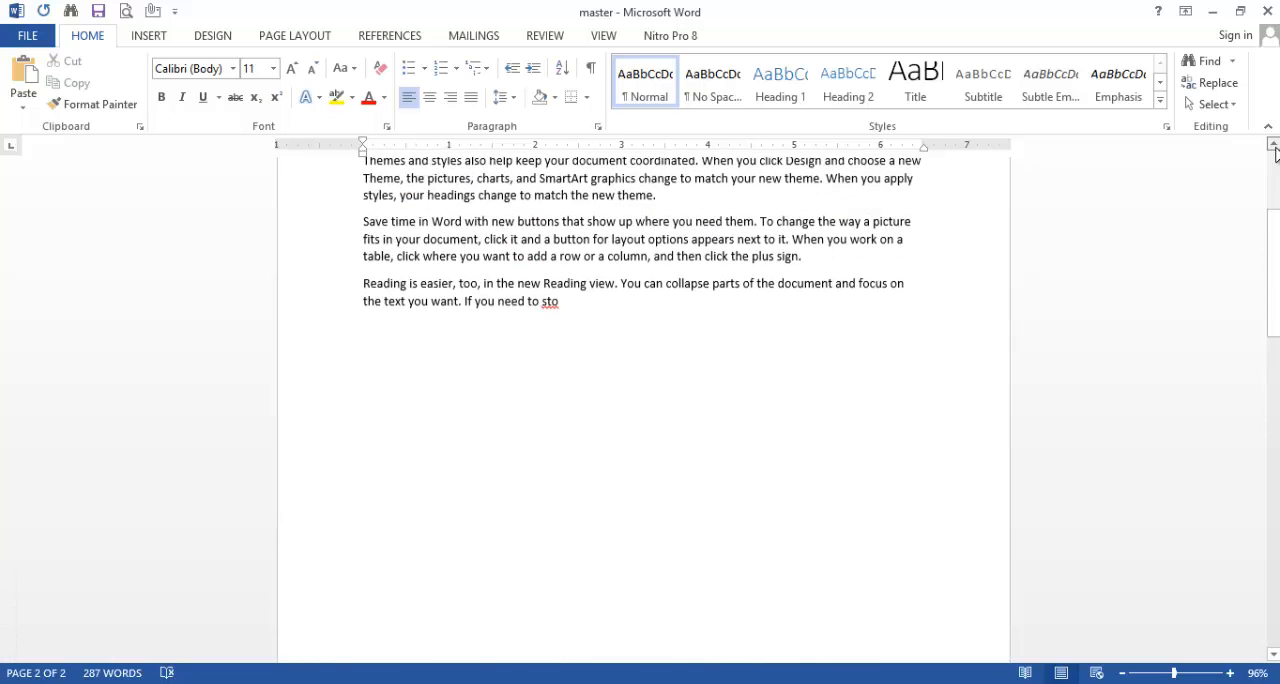
click(582, 297)
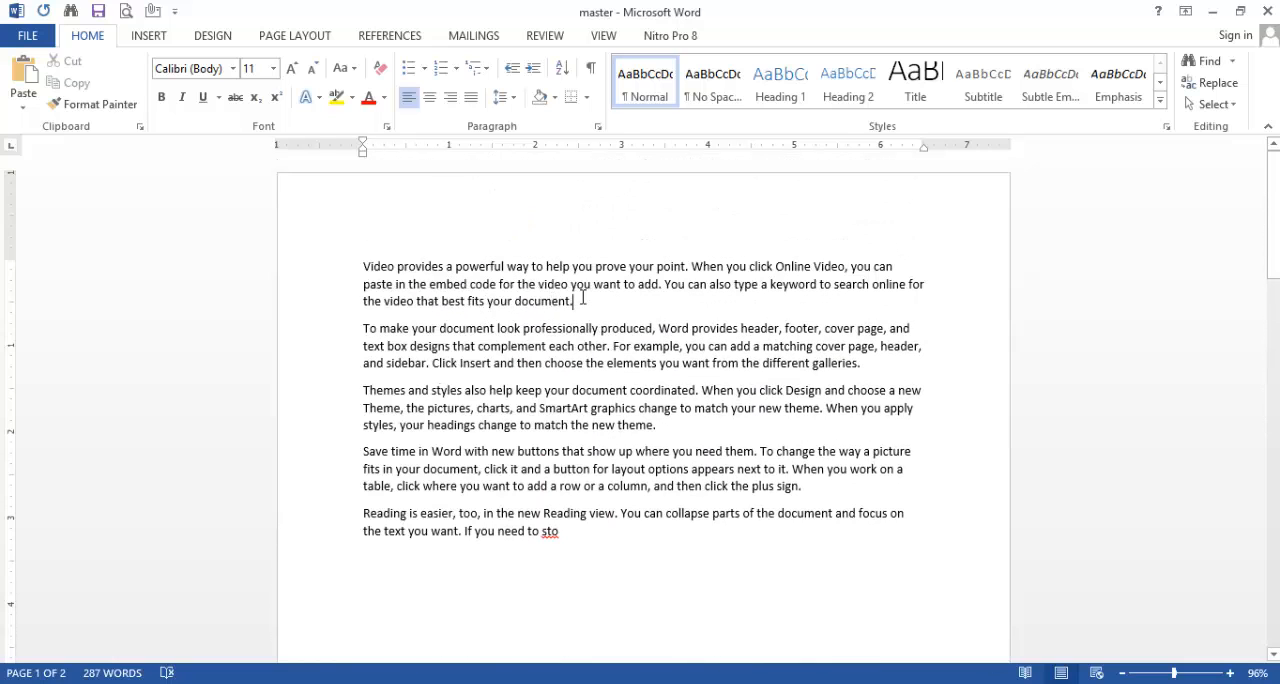
drag(575, 301, 323, 271)
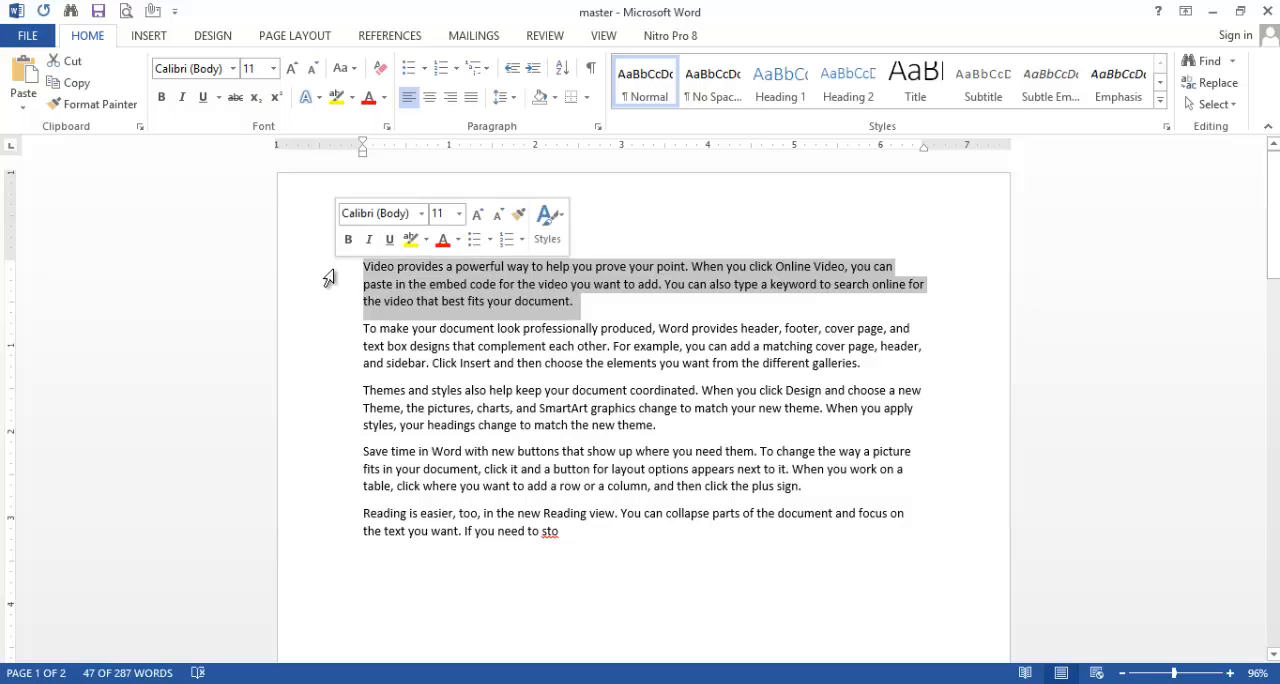
click(72, 63)
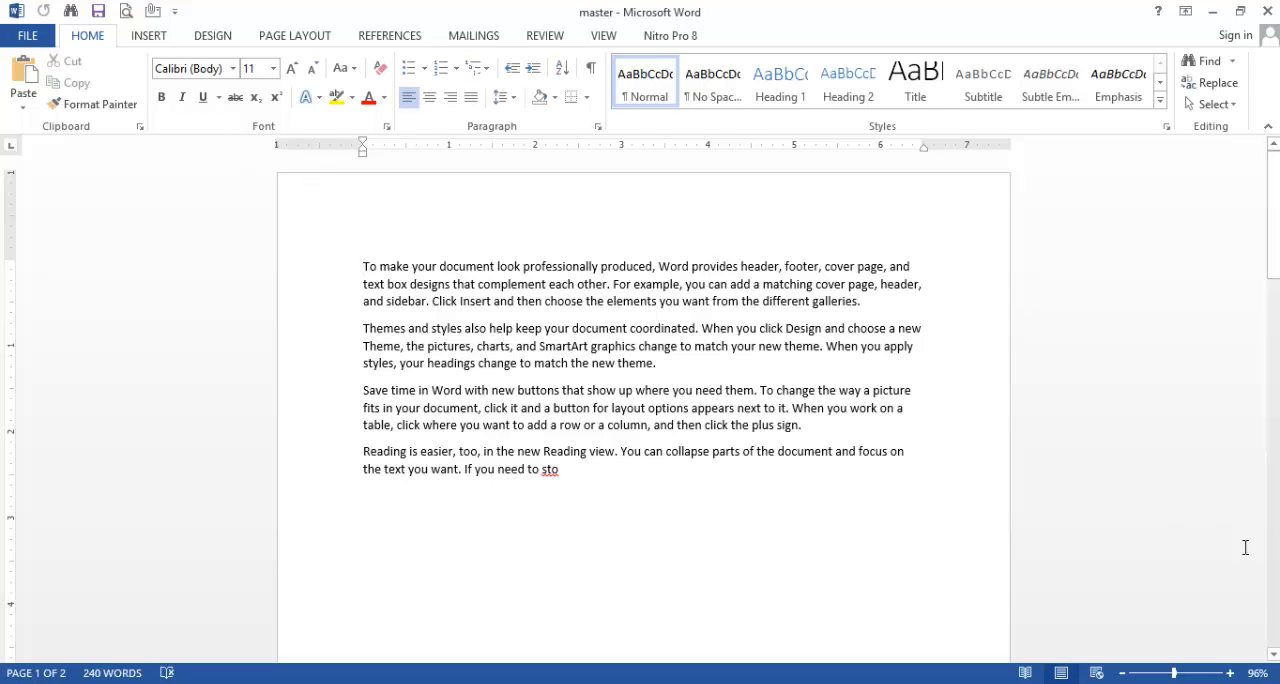
Step: Paste the cut paragraph on the empty line after the last paragraph of page two
click(1273, 656)
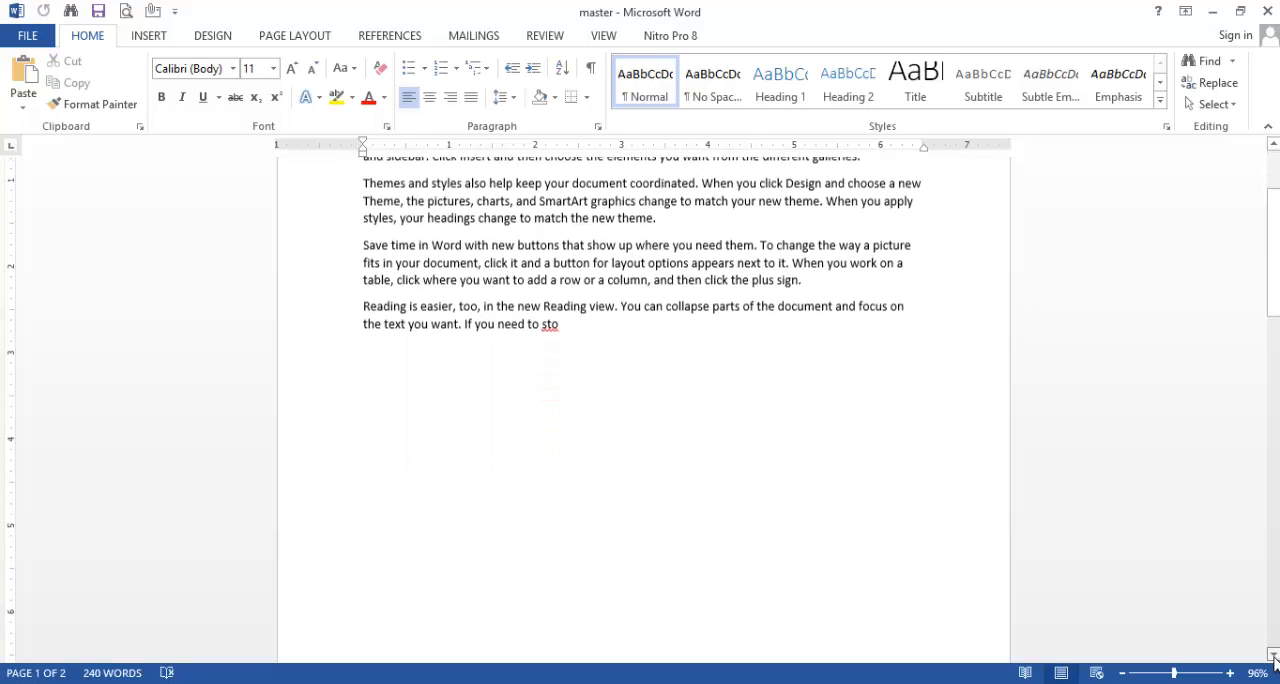
drag(1273, 656, 1273, 656)
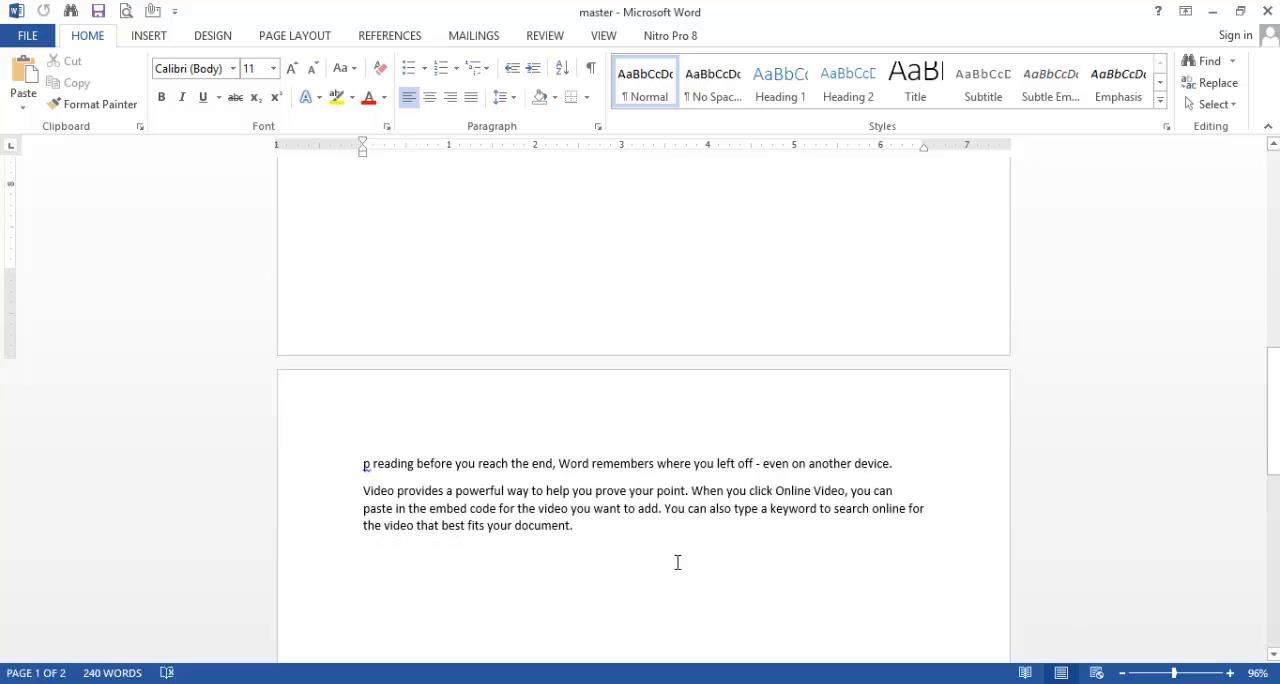
click(578, 530)
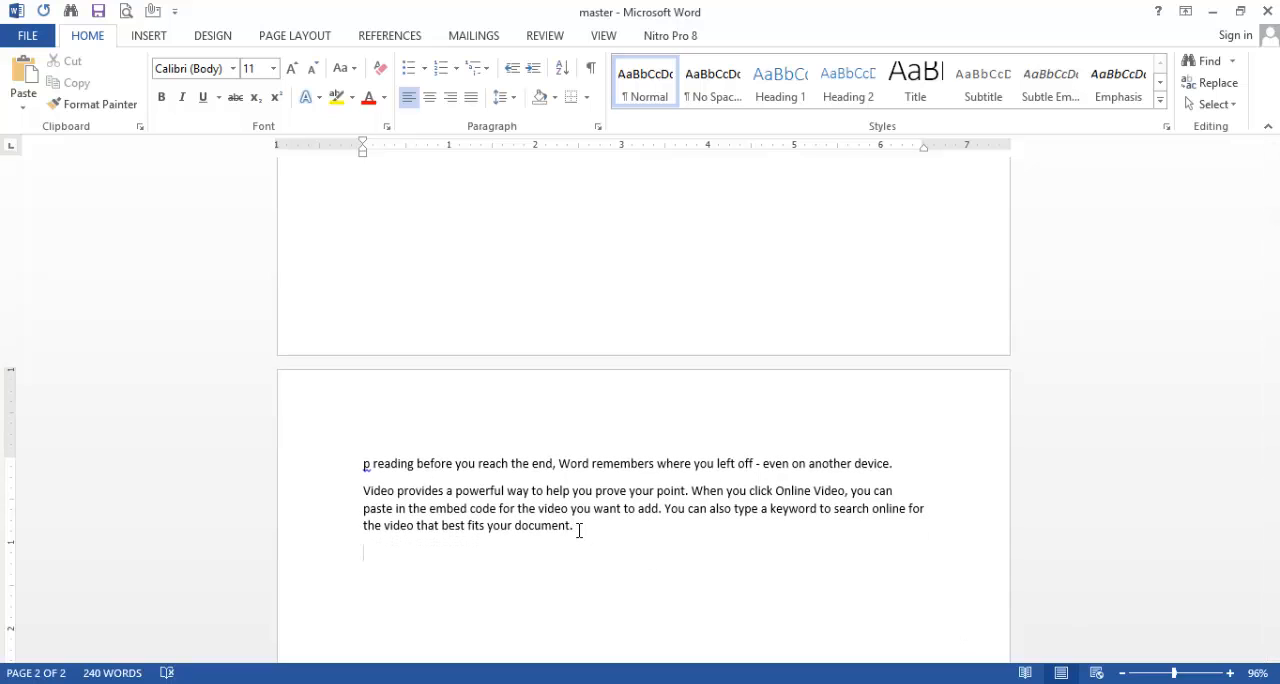
key(ctrl+v)
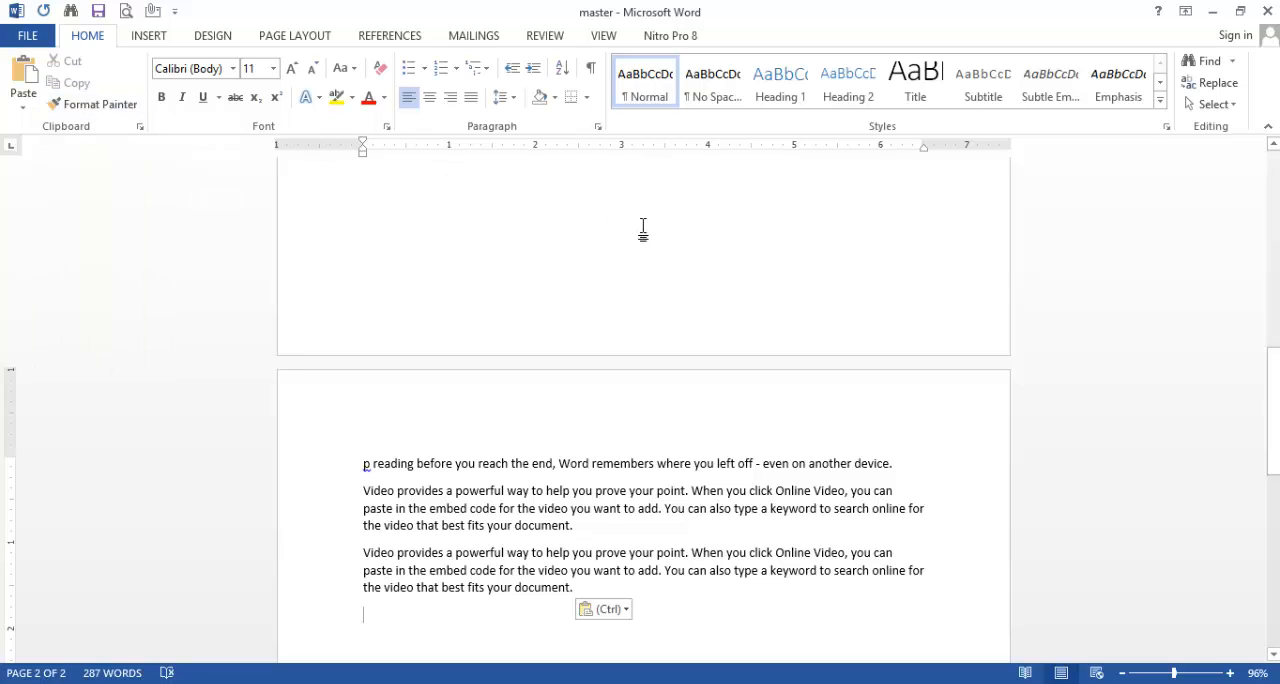
Step: Highlight the first two paragraphs on page one in bright green
click(1273, 145)
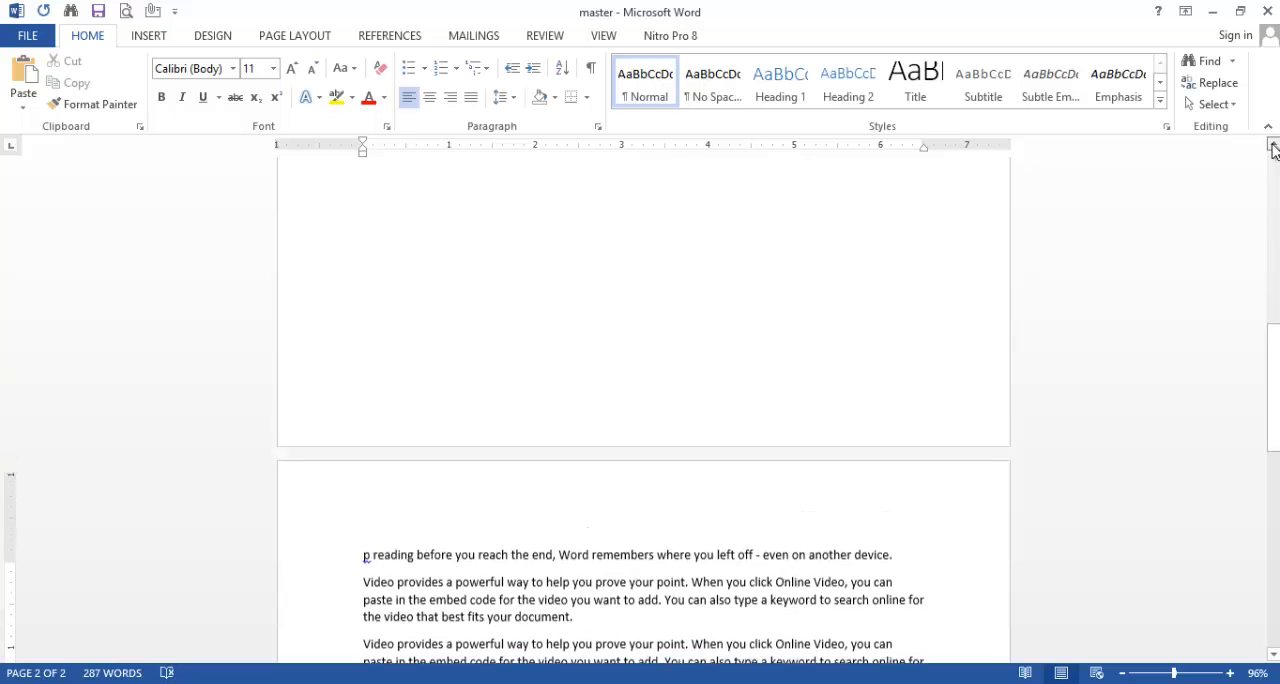
click(1273, 147)
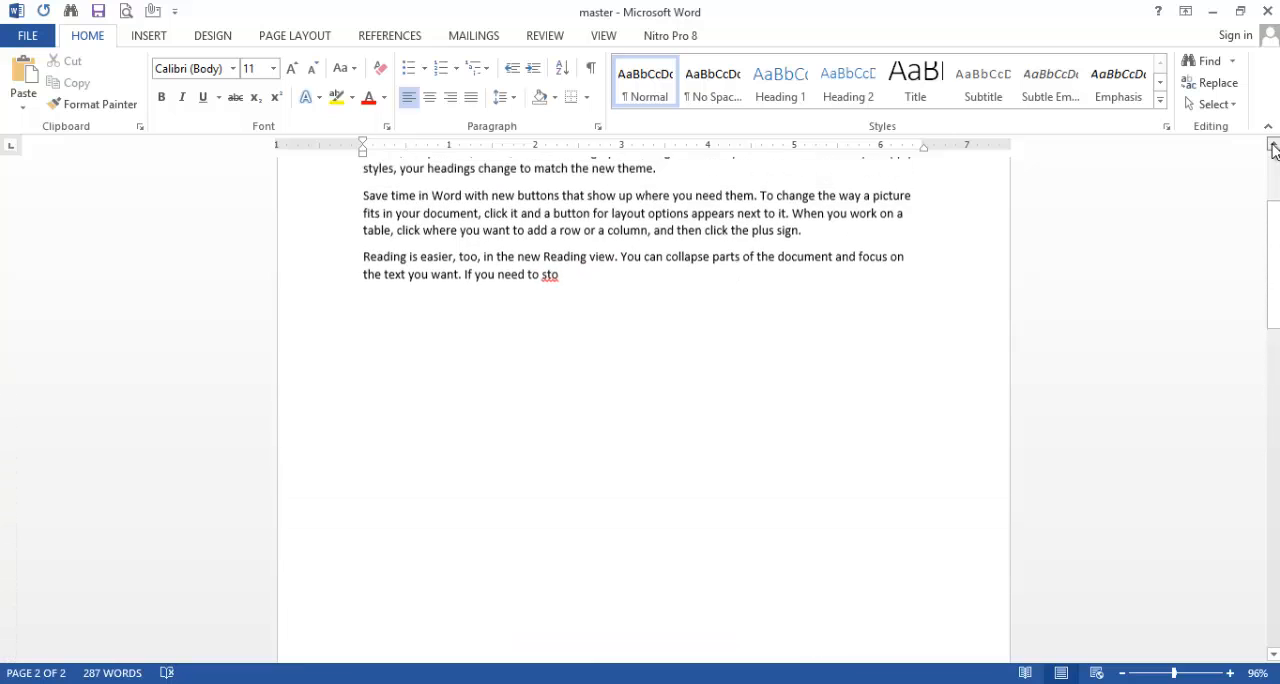
click(1273, 147)
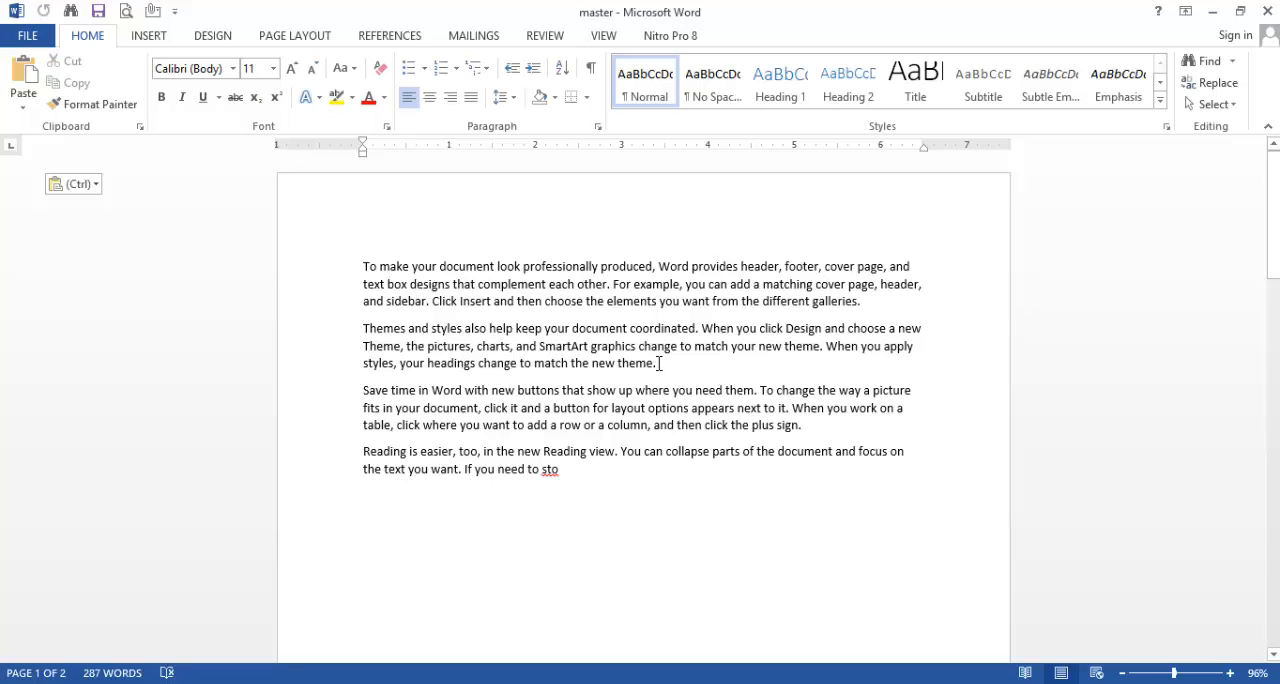
drag(660, 369, 328, 254)
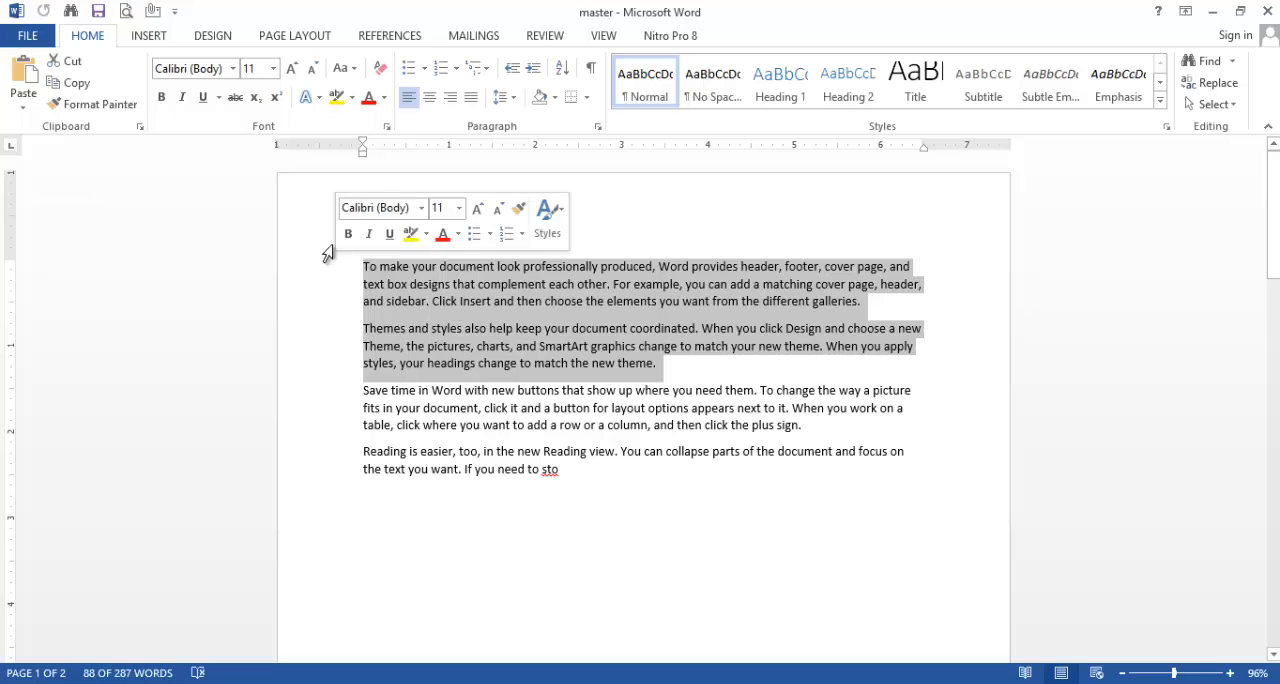
click(352, 97)
click(368, 127)
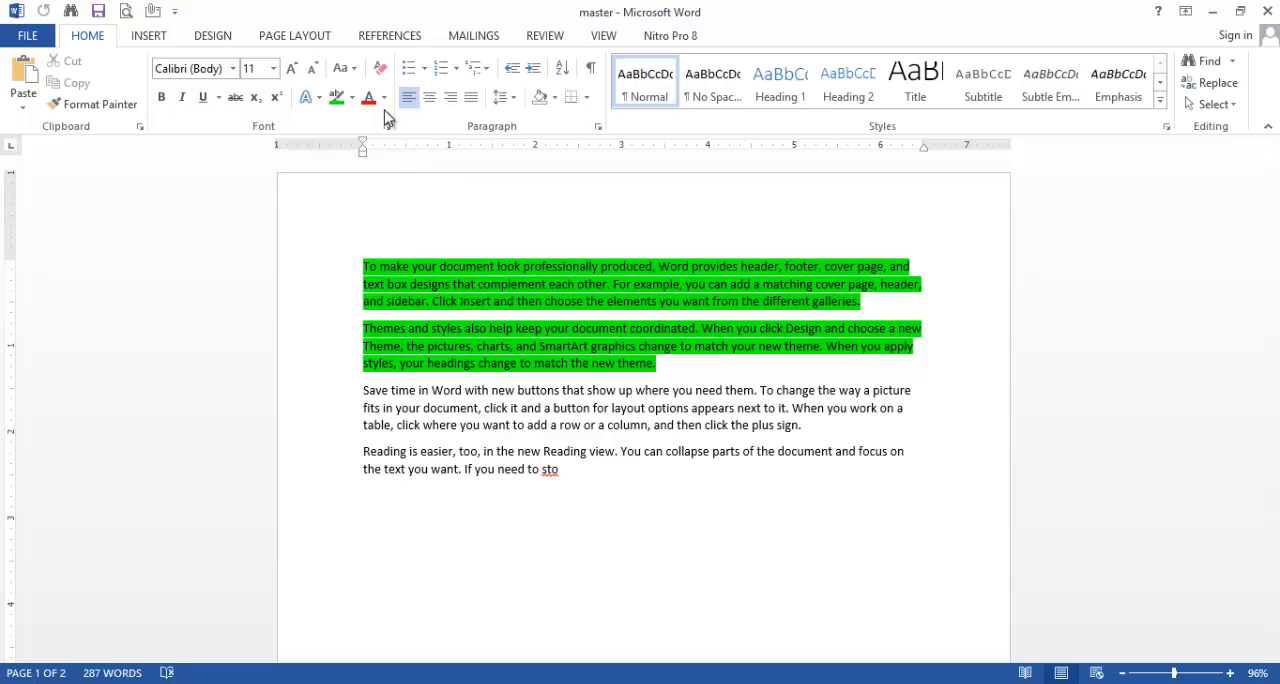
Step: Change the font color of the two green-highlighted paragraphs to light orange
click(384, 97)
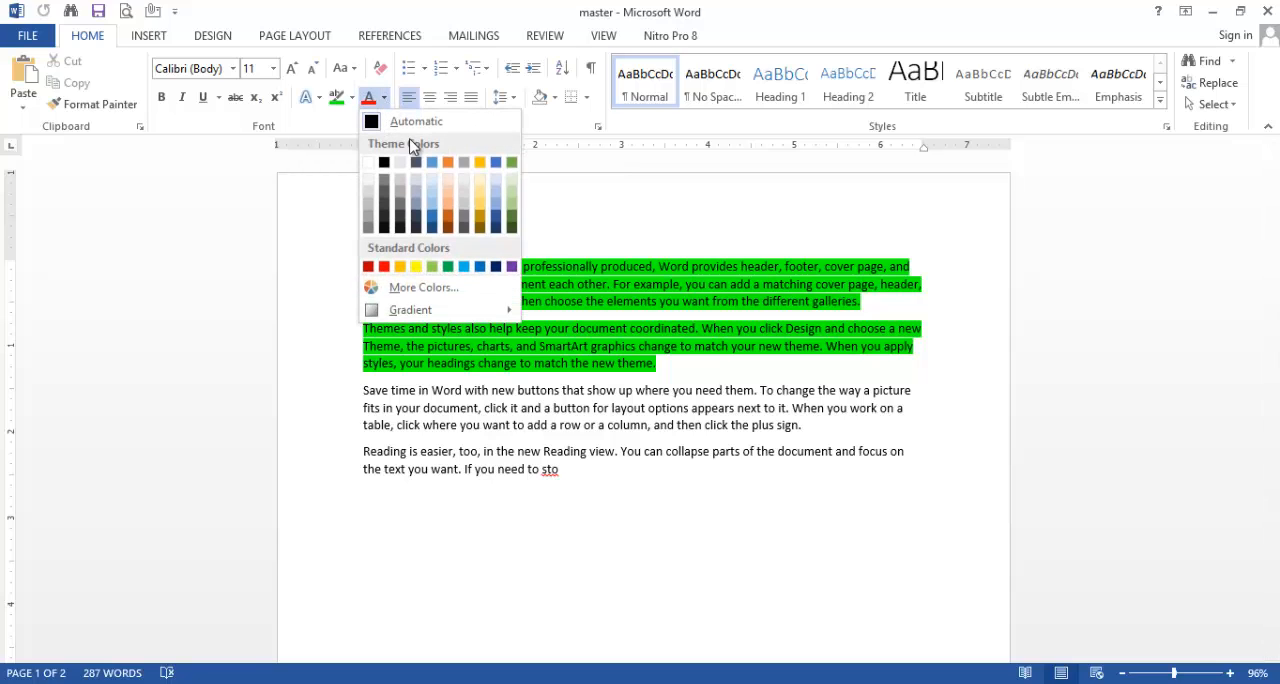
click(449, 208)
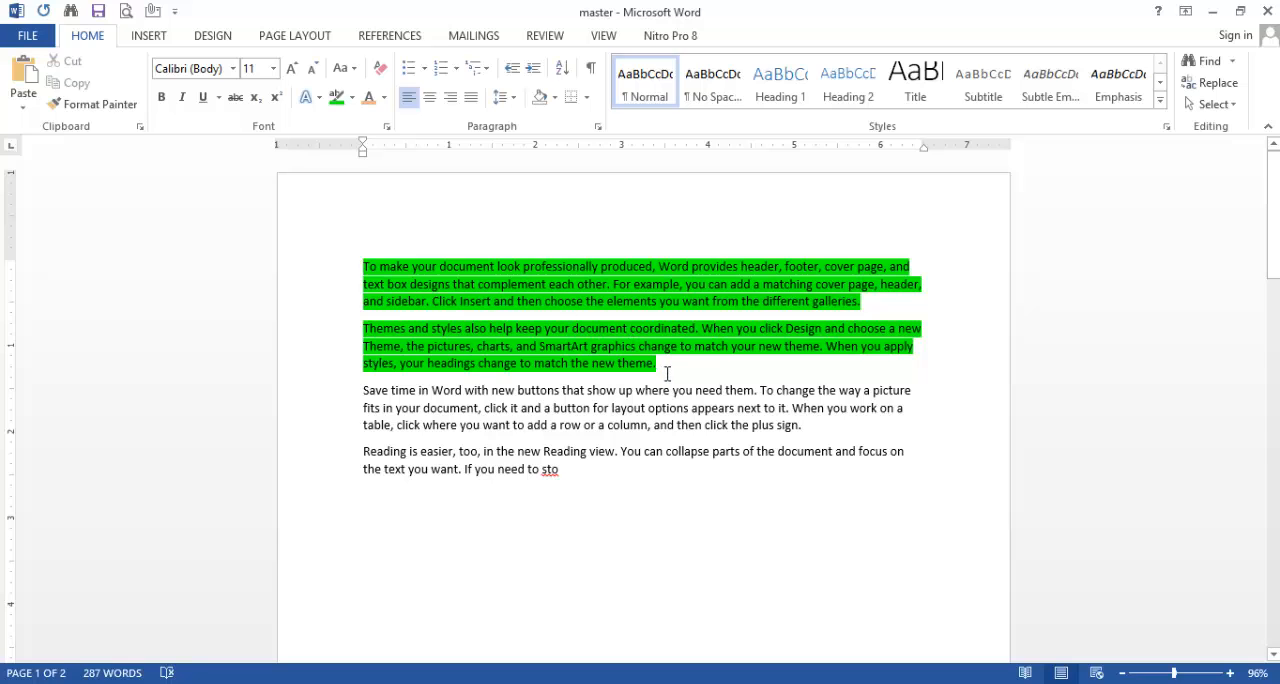
drag(667, 373, 364, 263)
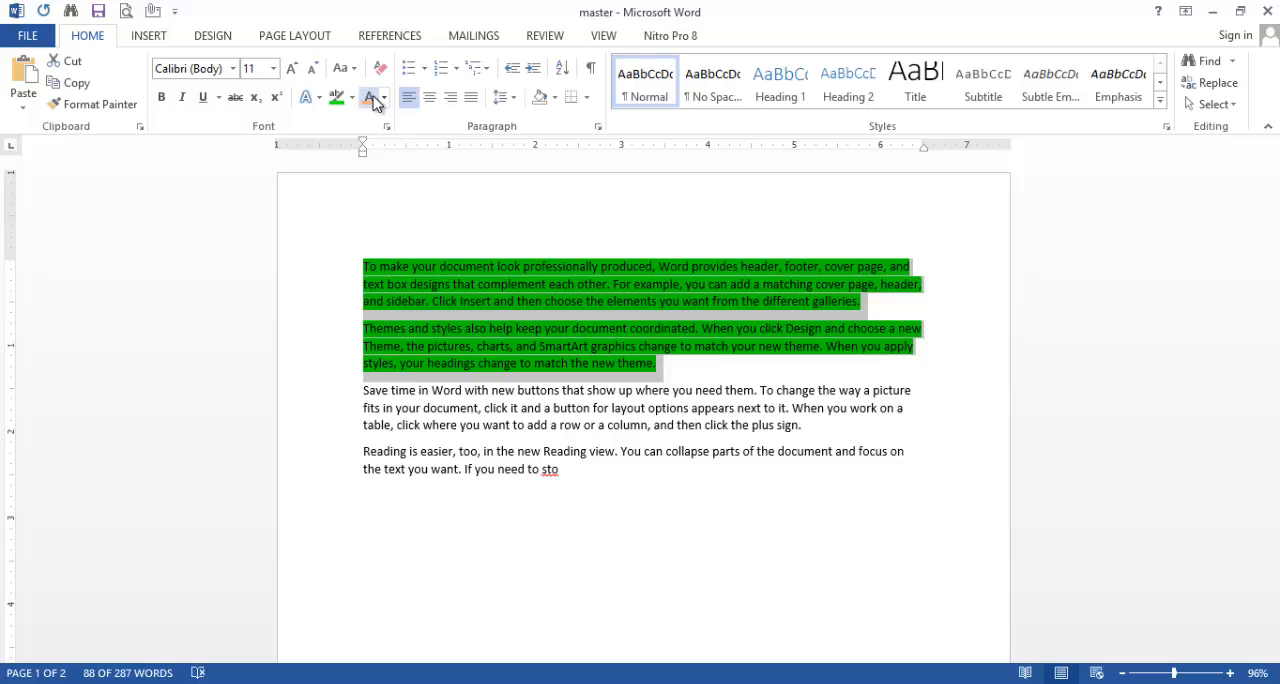
click(565, 243)
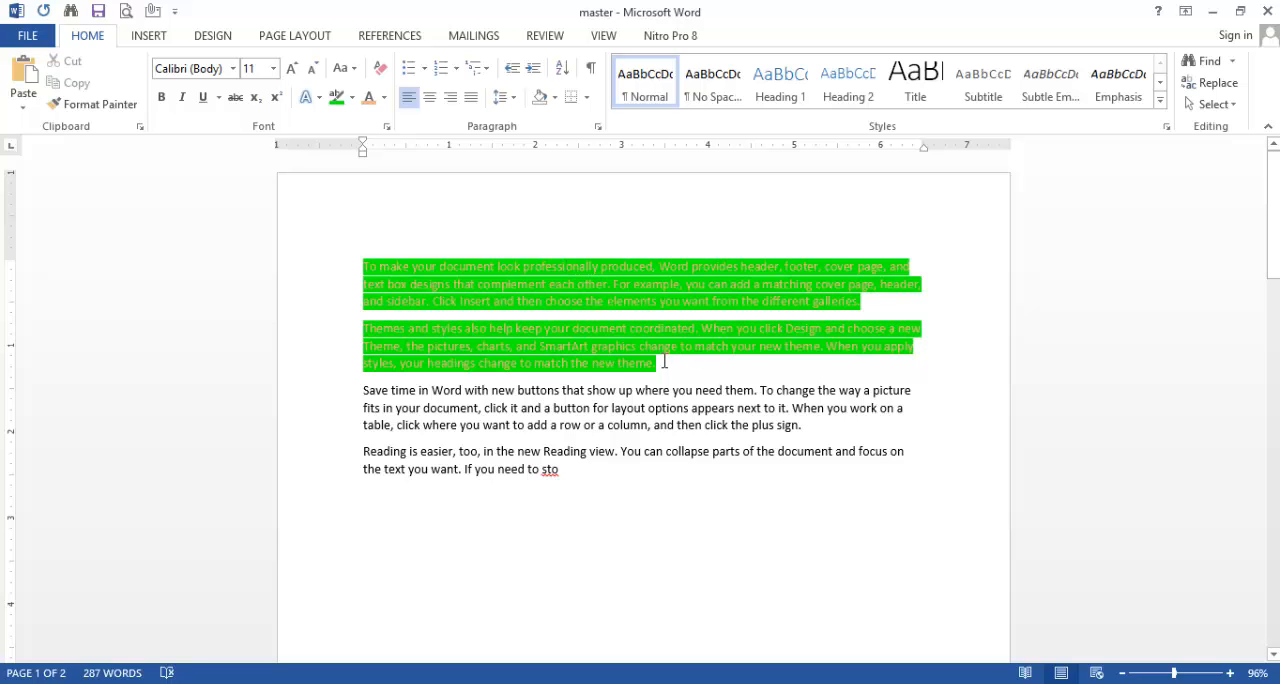
Step: Copy the formatting of the two green-highlighted paragraphs on page one to all the text on page two with Format Painter
drag(666, 364, 361, 248)
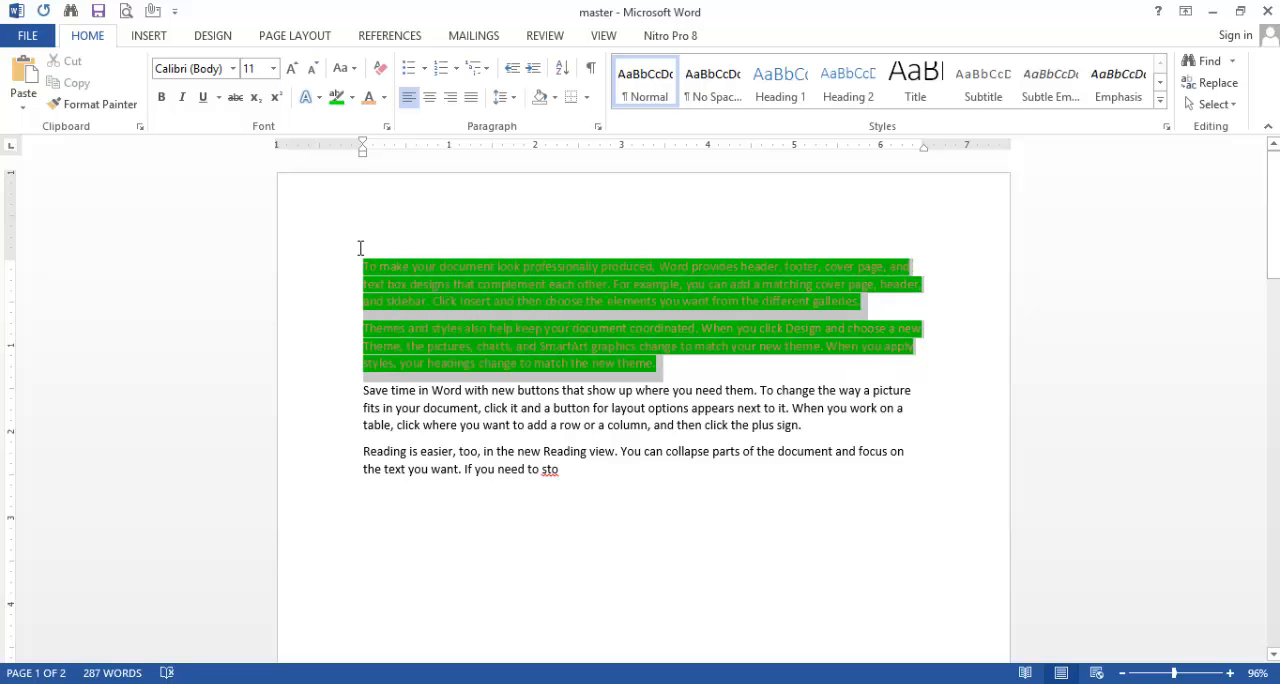
click(87, 105)
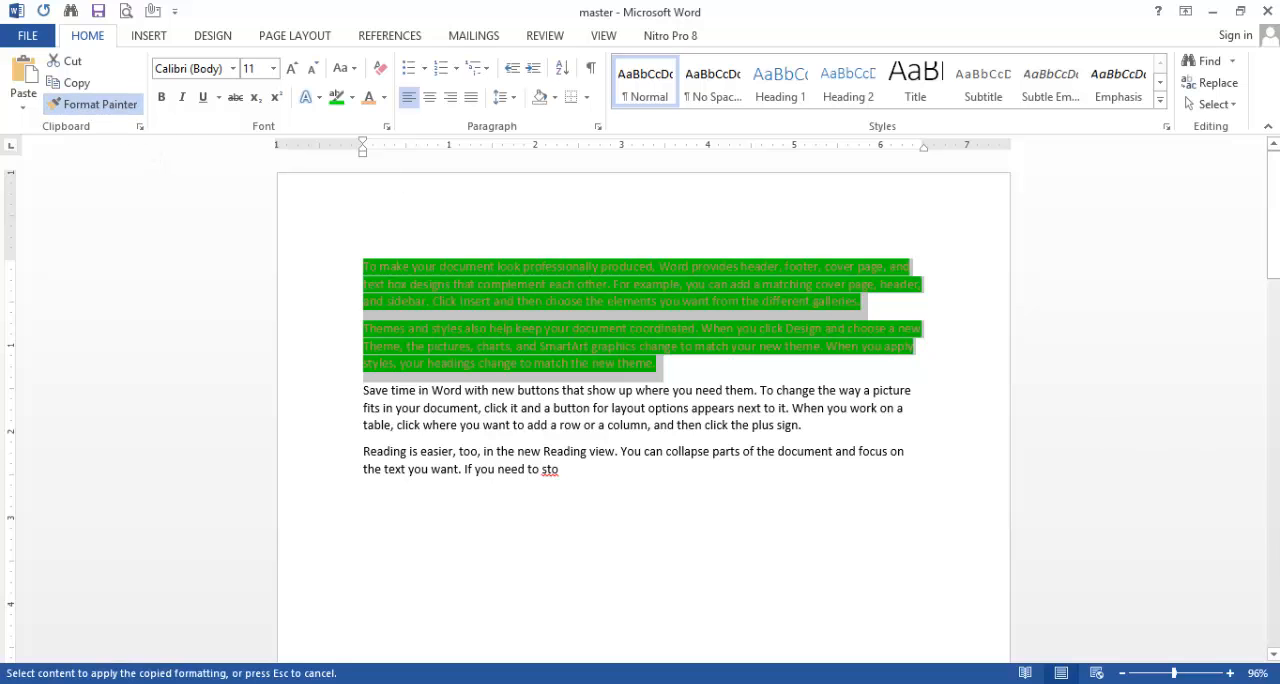
click(1273, 654)
click(1273, 655)
click(1273, 655)
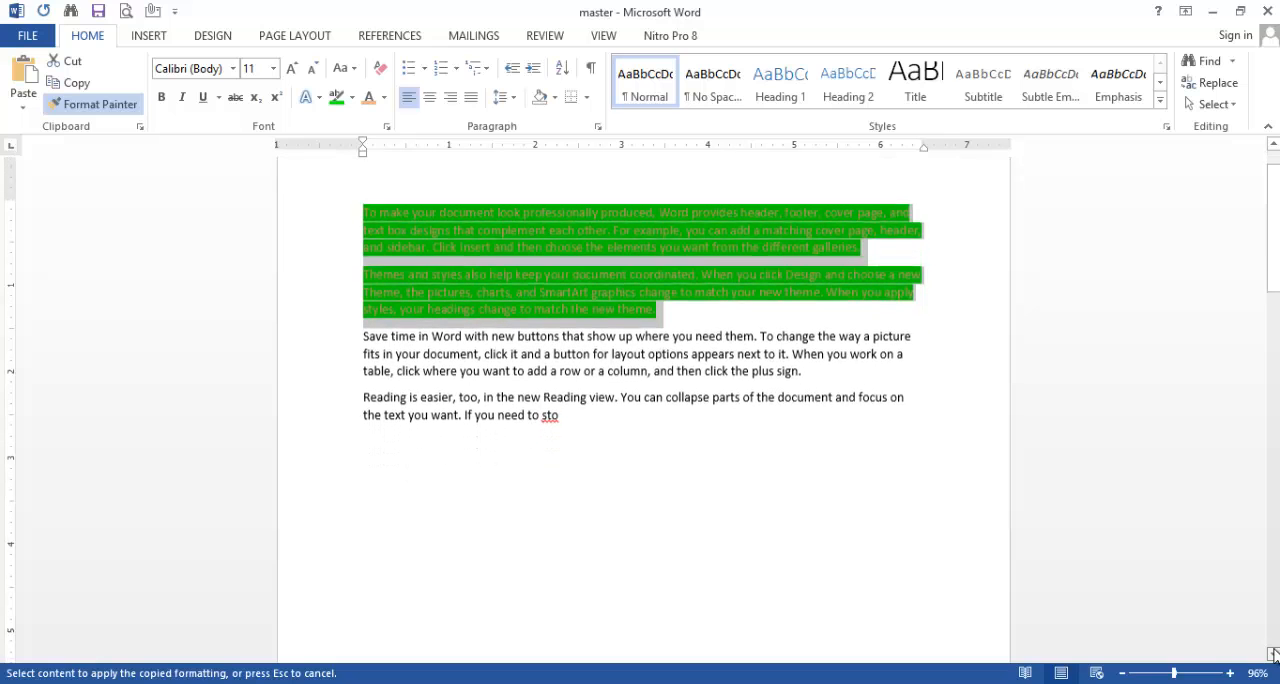
drag(1273, 655, 1273, 655)
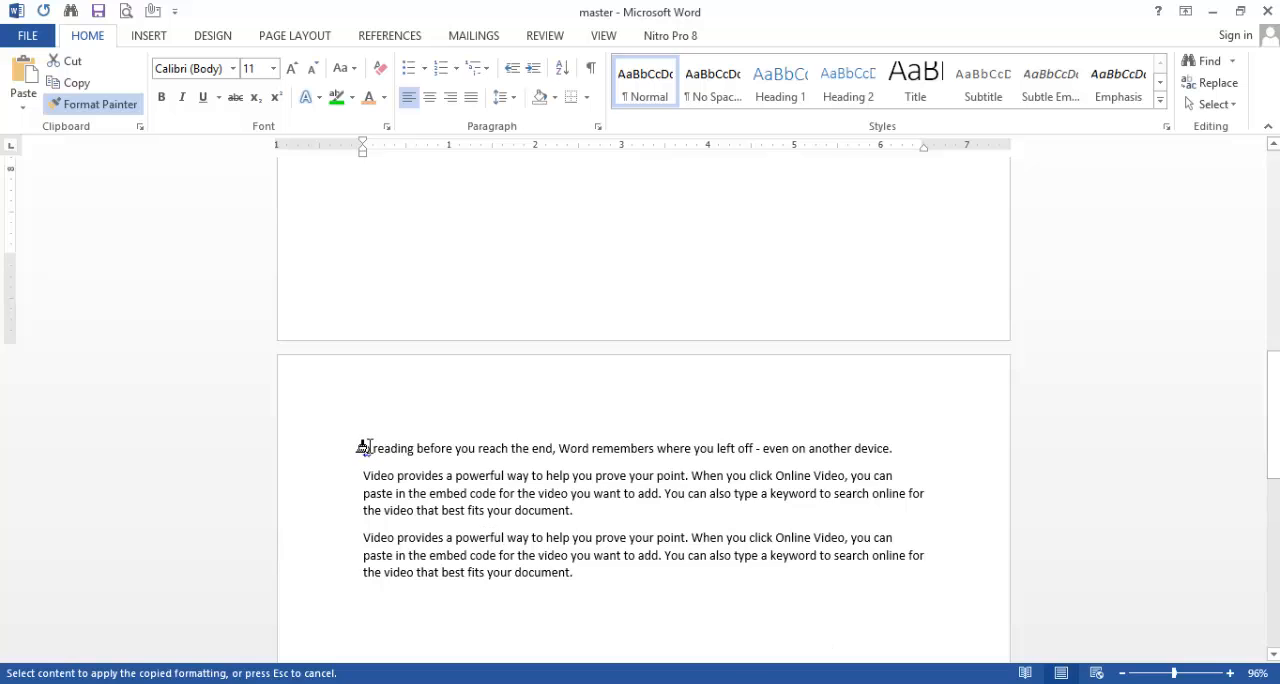
mouse_move(363, 448)
mouse_down()
mouse_move(412, 452)
mouse_move(583, 540)
mouse_move(607, 576)
mouse_up()
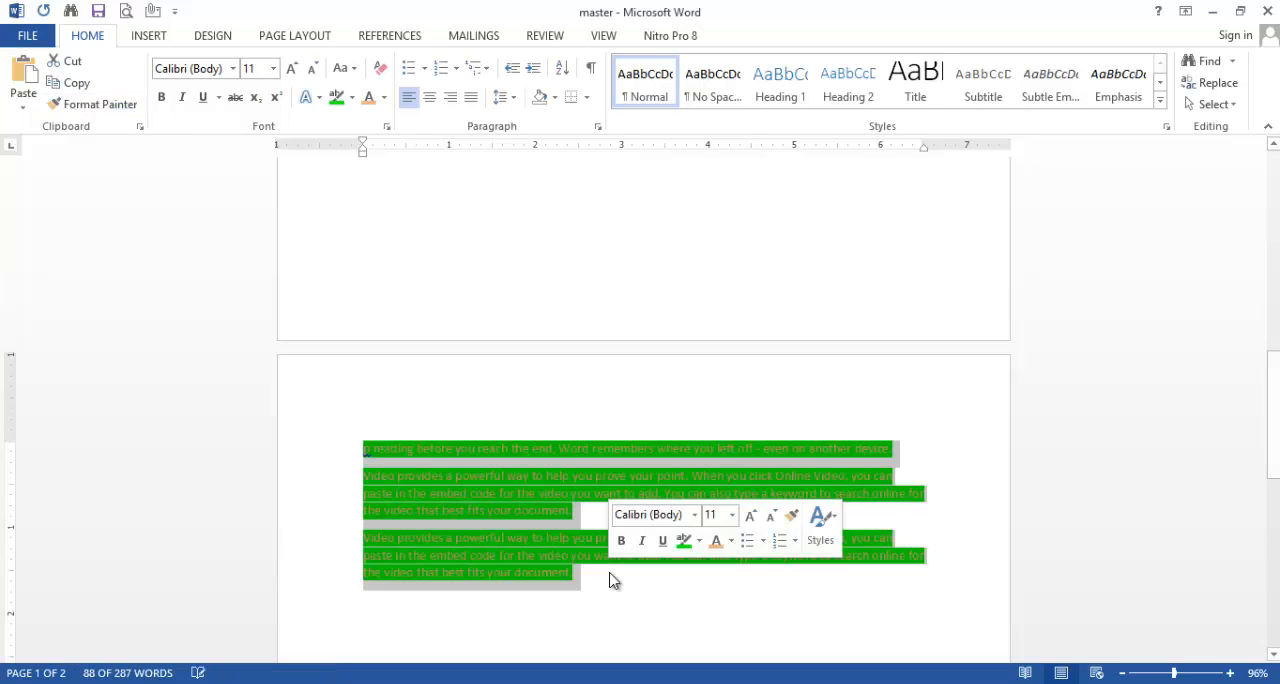
double_click(751, 373)
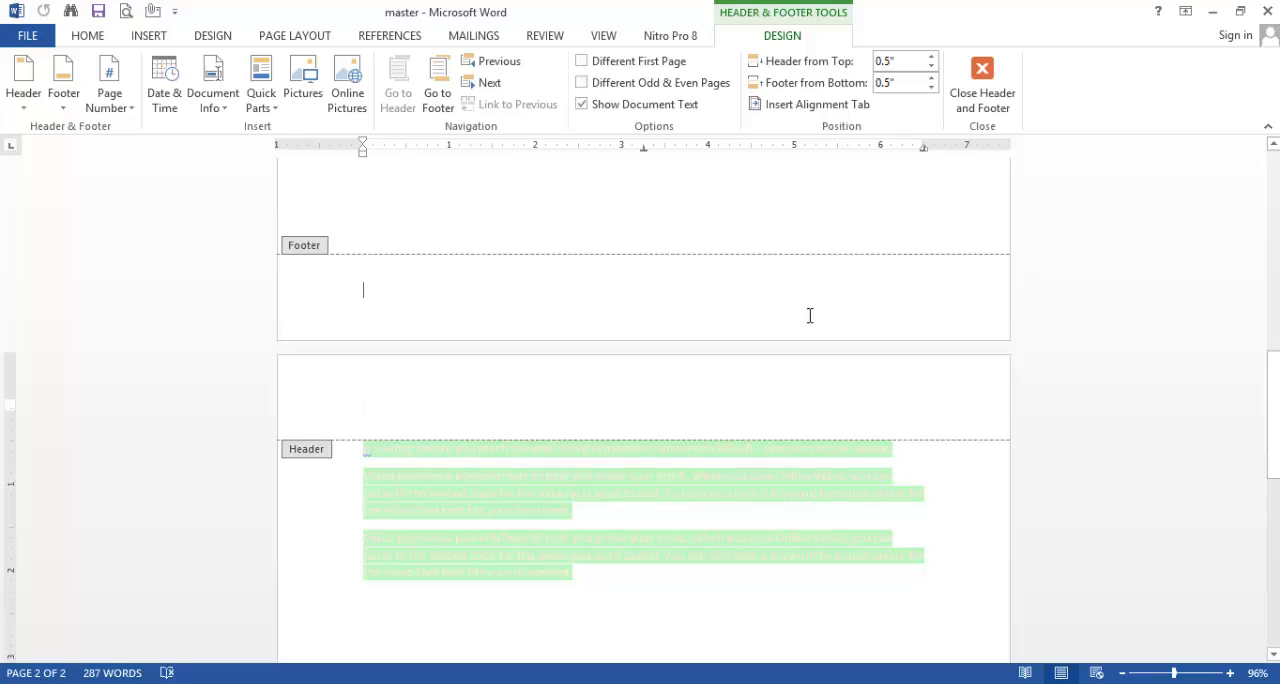
scroll(810, 315, up, 3)
click(995, 80)
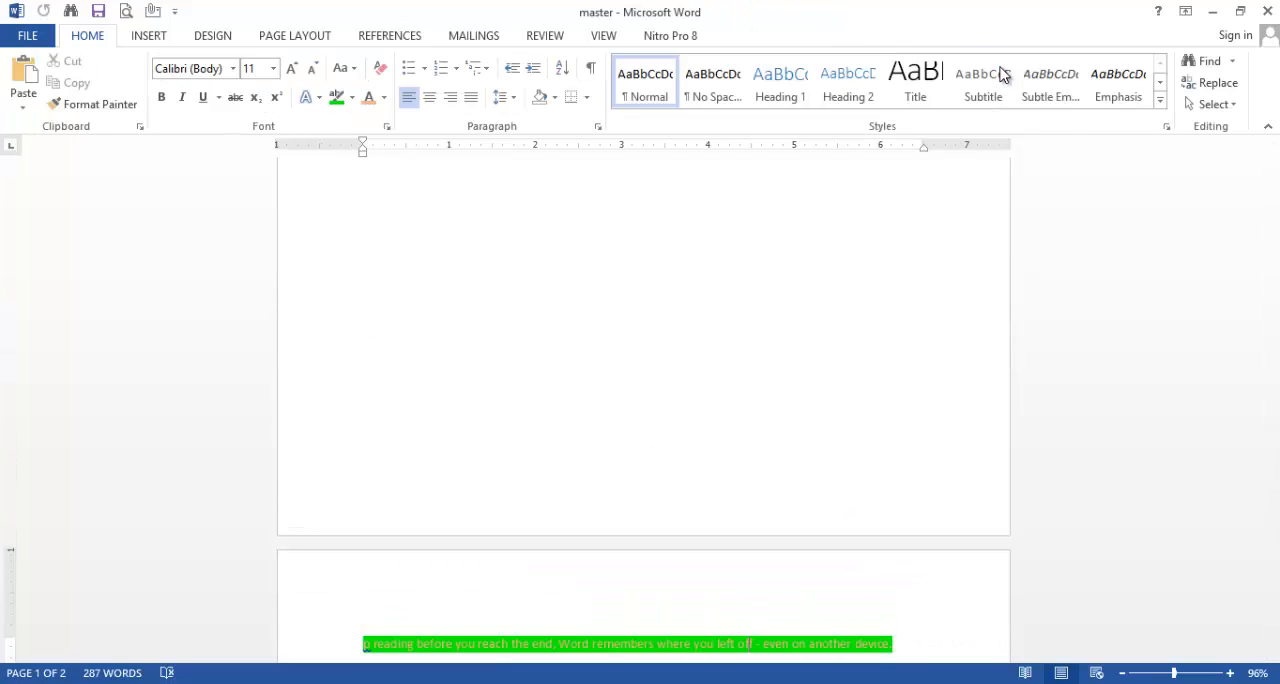
scroll(990, 448, down, 3)
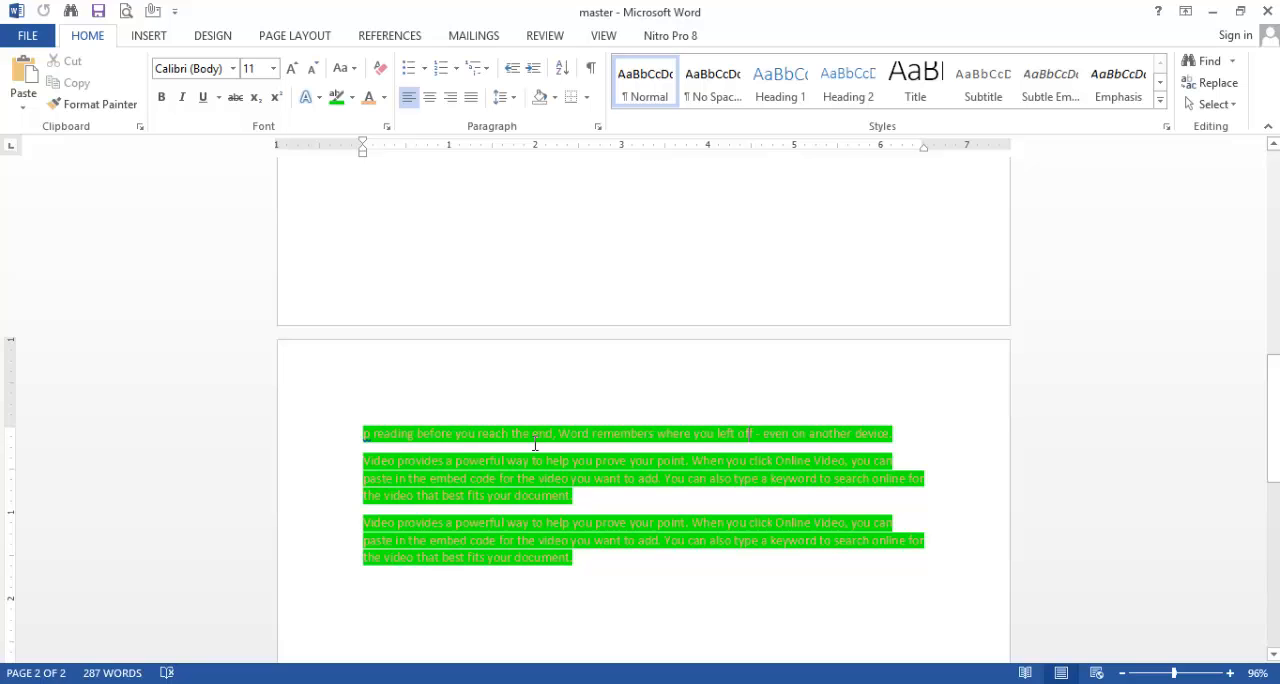
Step: Paste the stored "Video provides a powerful way" item from the Clipboard pane into page two's first line and clear all clipboard items
click(1274, 146)
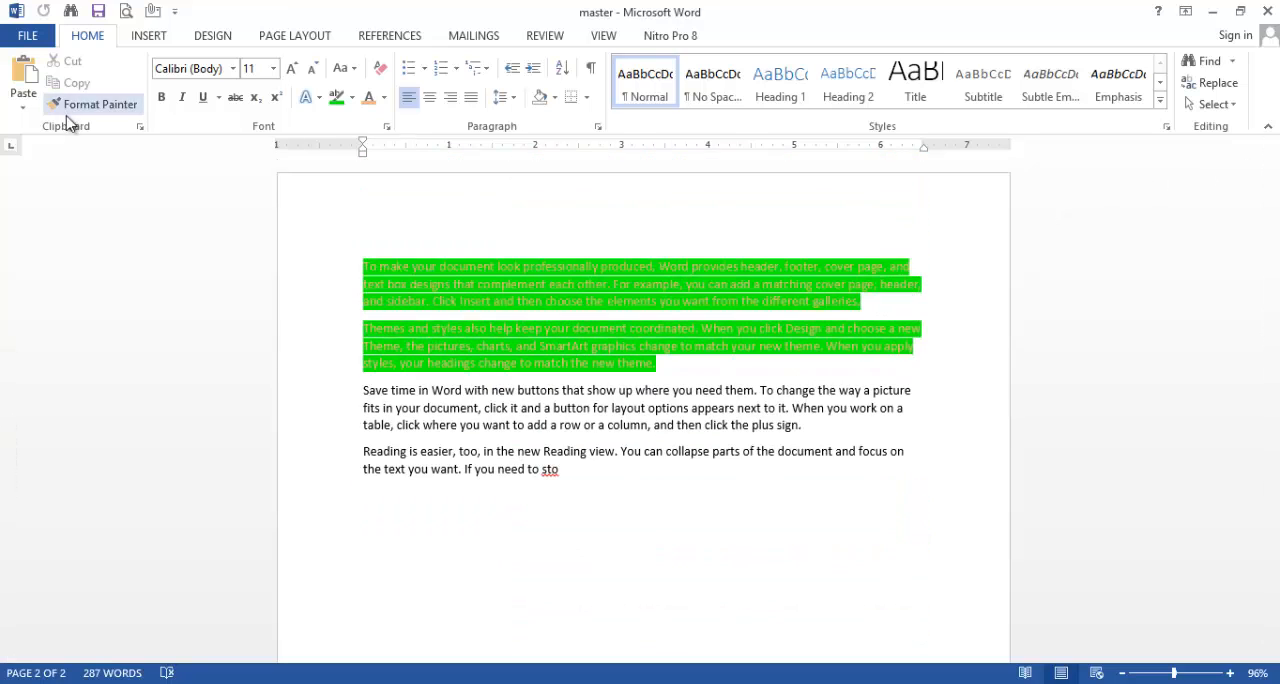
click(141, 128)
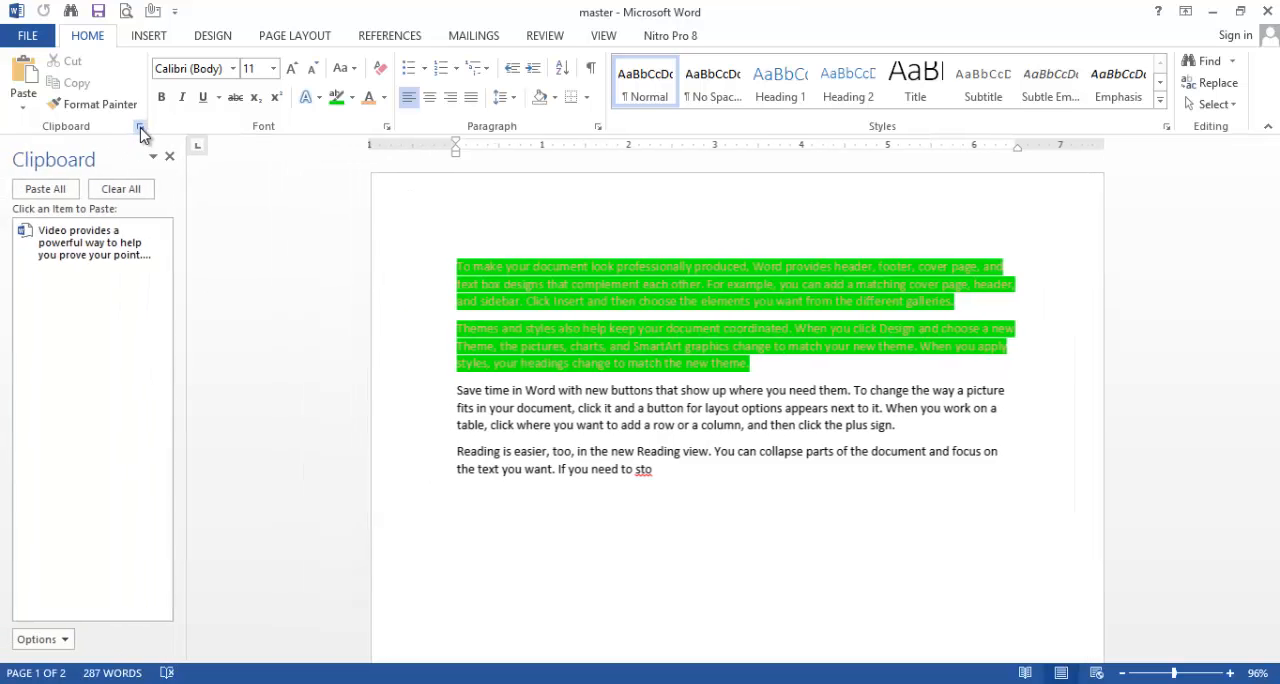
click(72, 256)
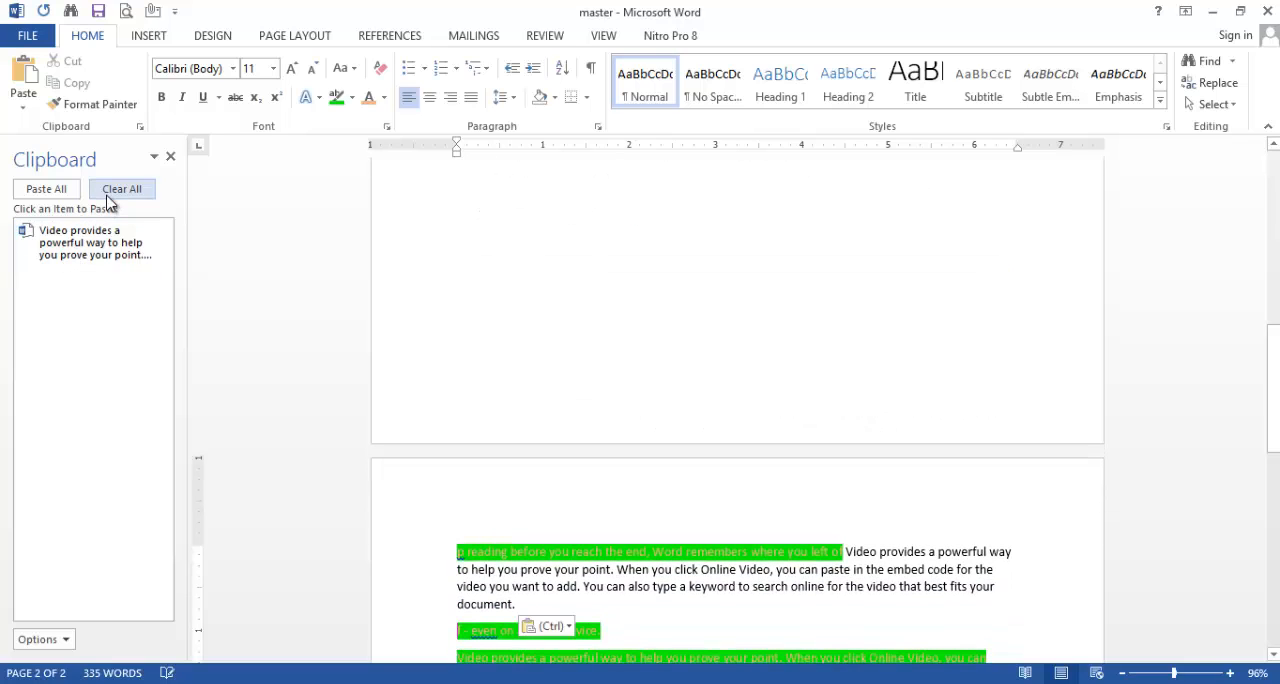
click(120, 190)
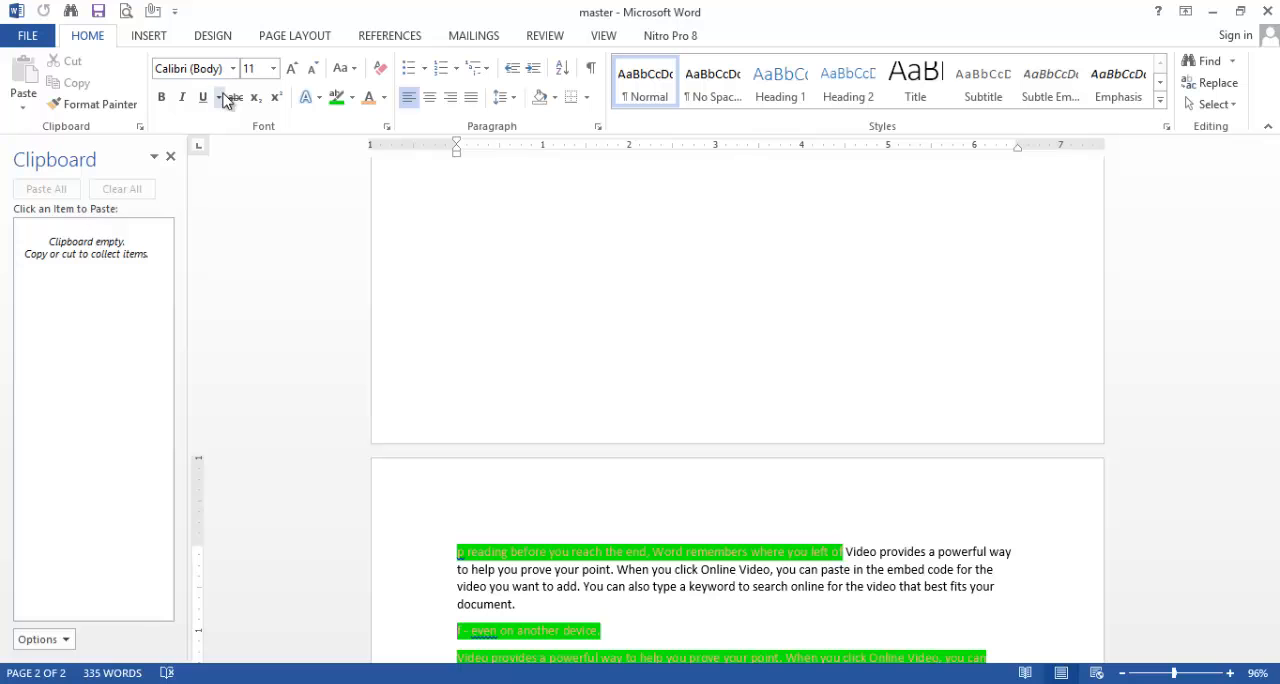
Step: Replace the entire document content with sample paragraphs generated by =rand()
click(1273, 147)
click(1273, 149)
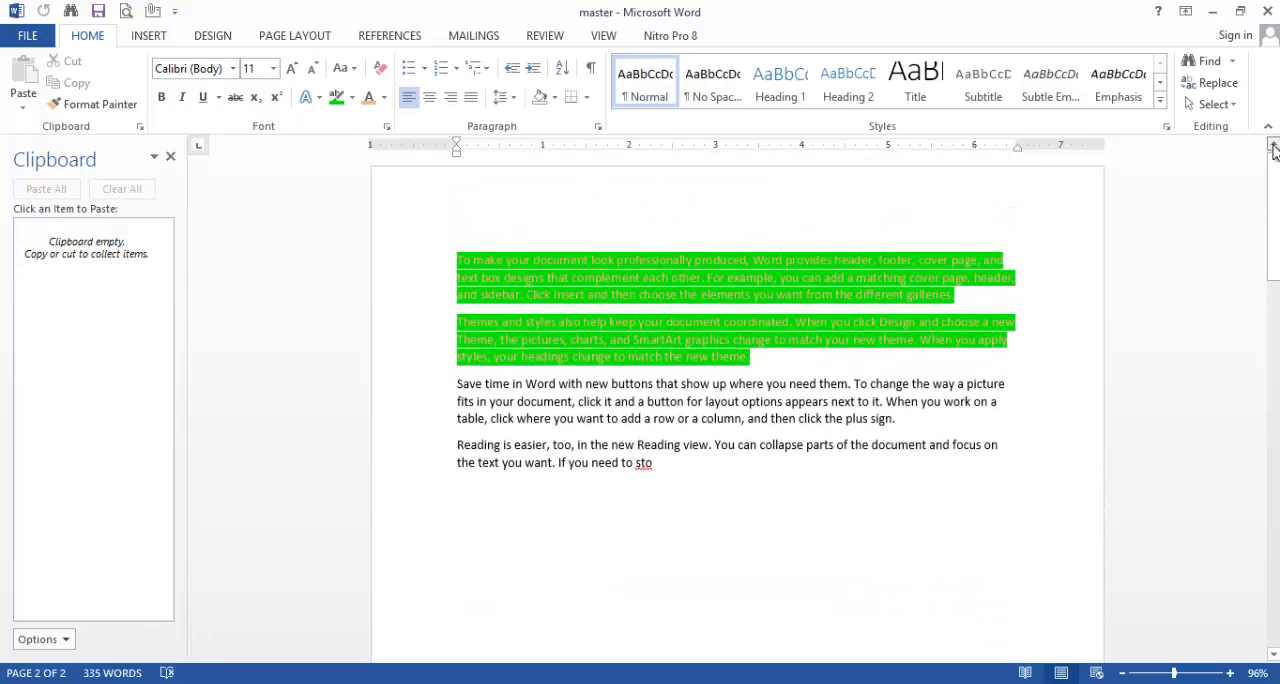
key(ctrl+a)
key(Delete)
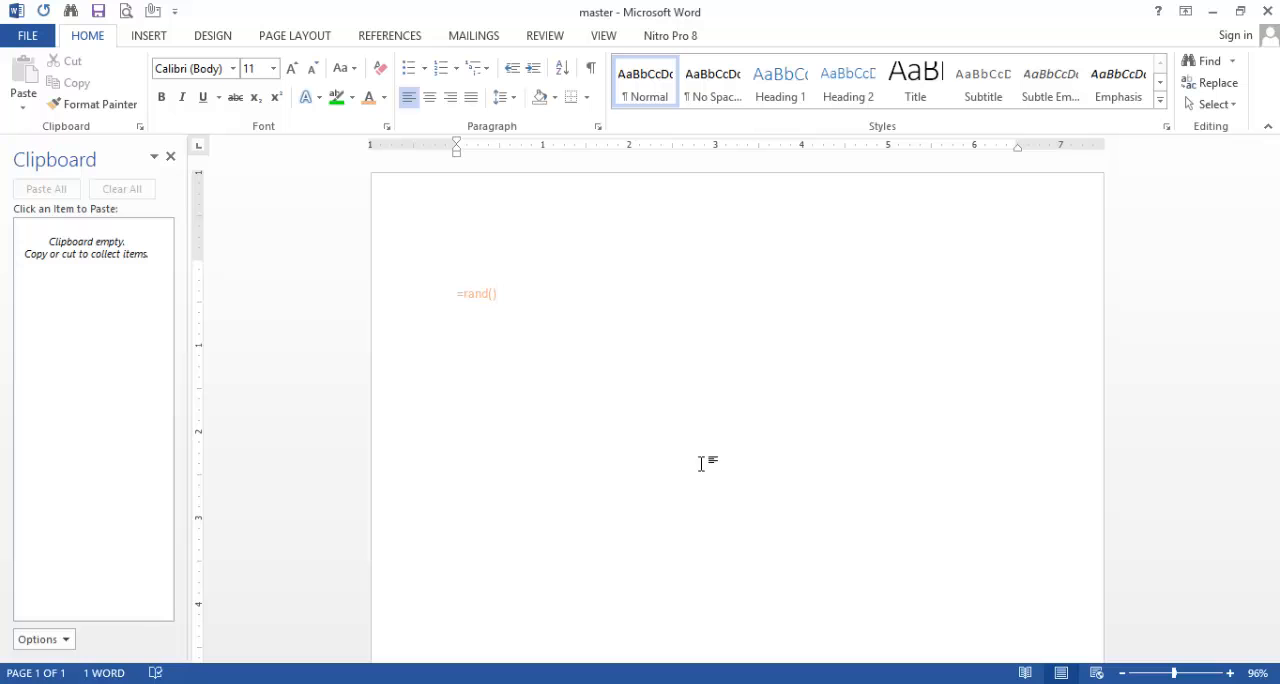
text(=rand())
key(Return)
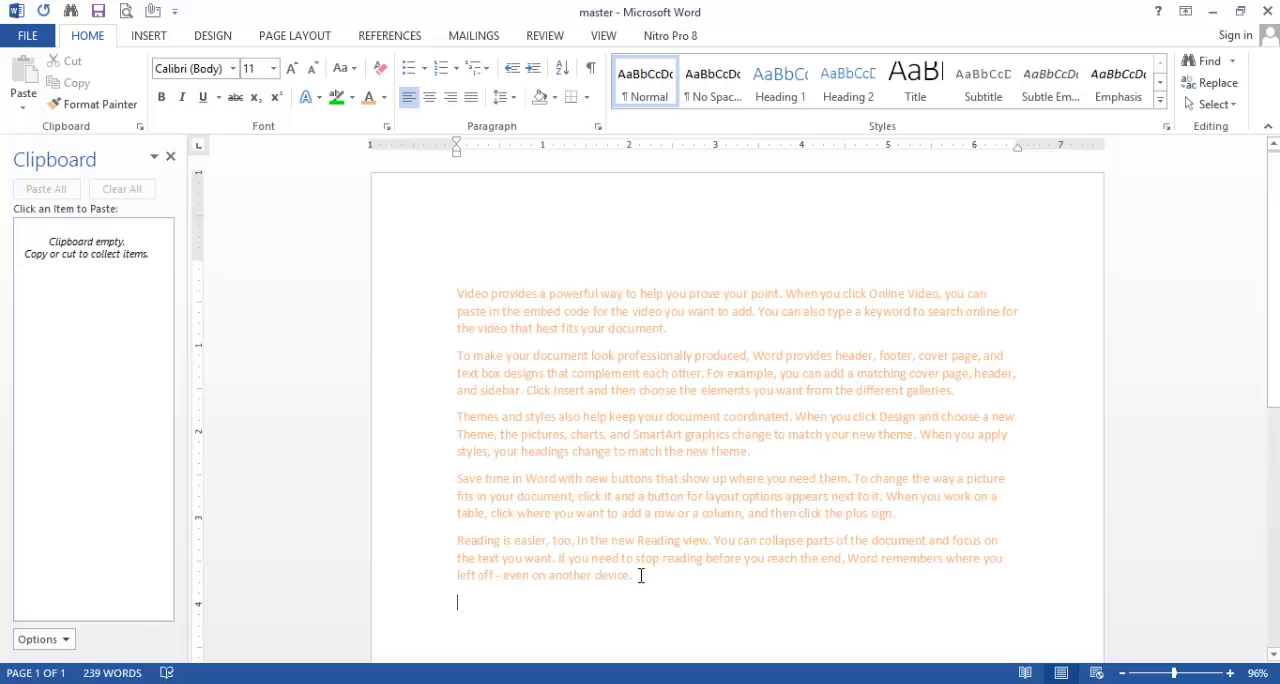
Step: Change the font color of all the sample paragraphs to the black theme color
drag(640, 576, 416, 283)
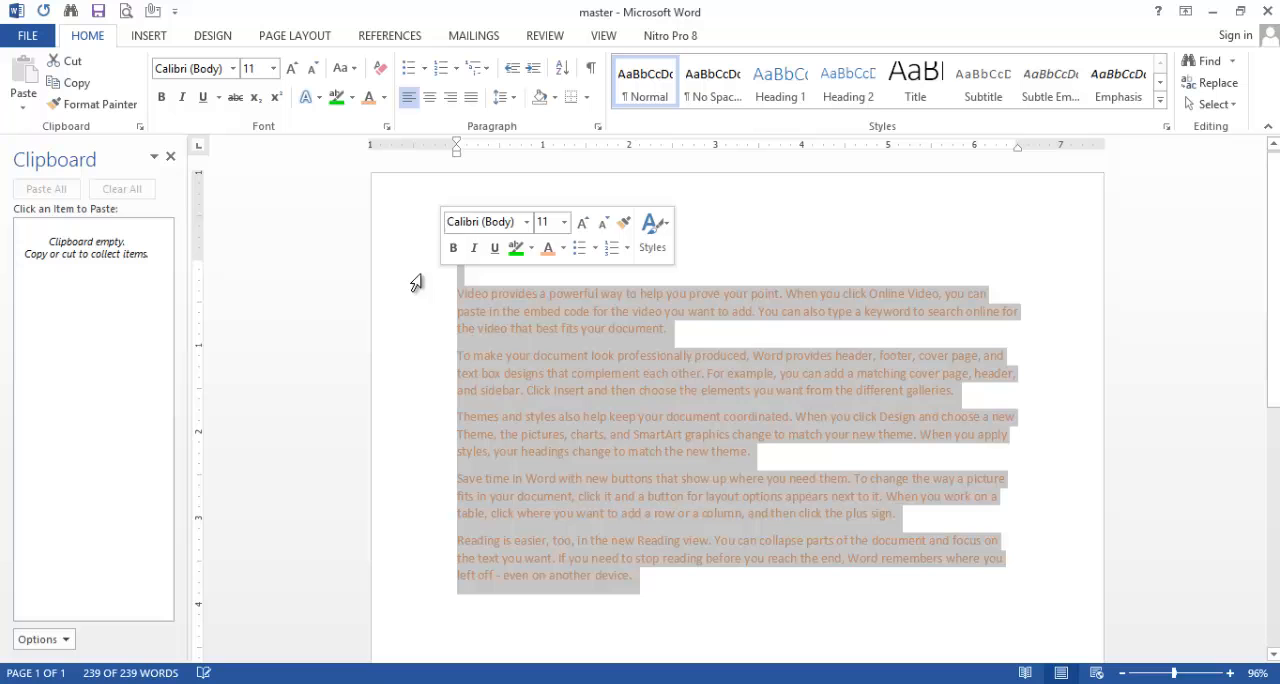
click(383, 98)
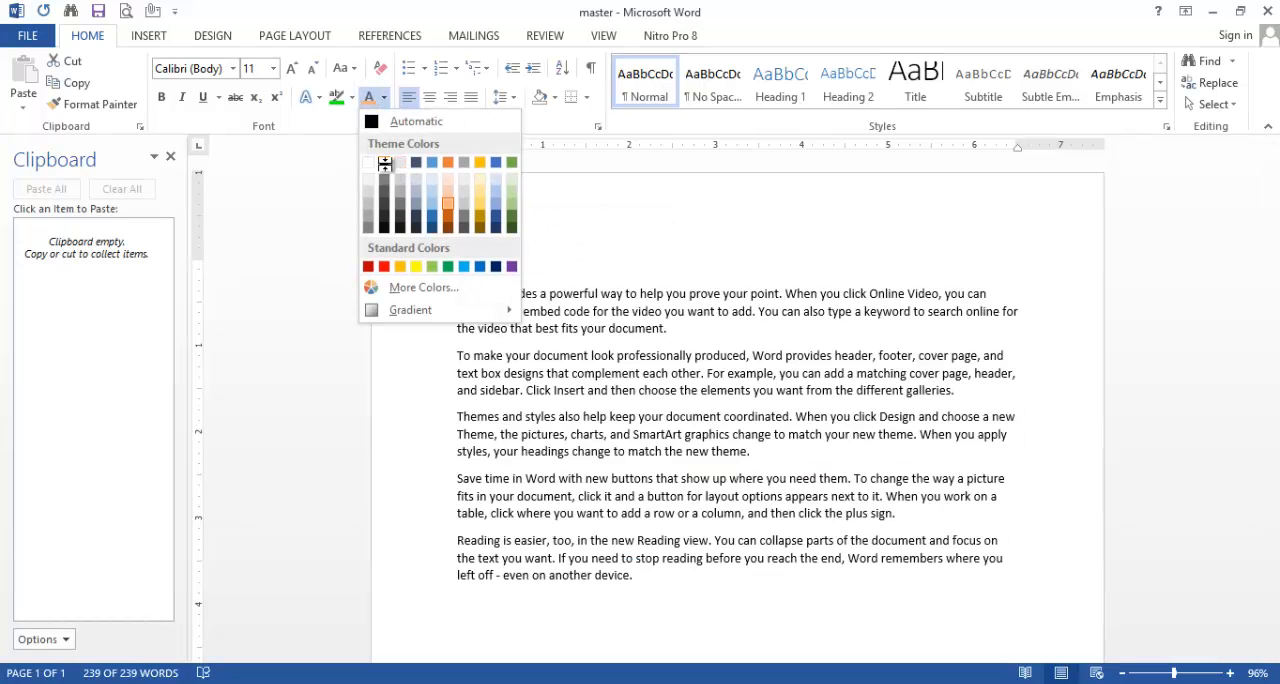
click(385, 164)
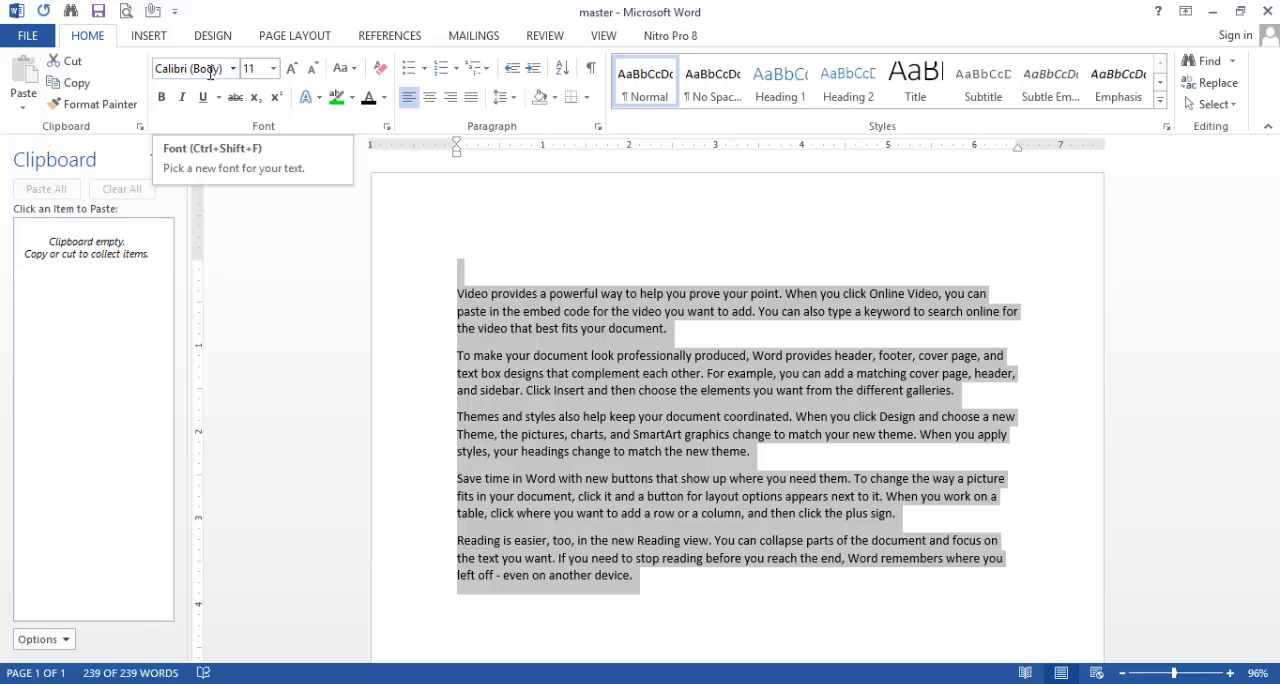
click(713, 338)
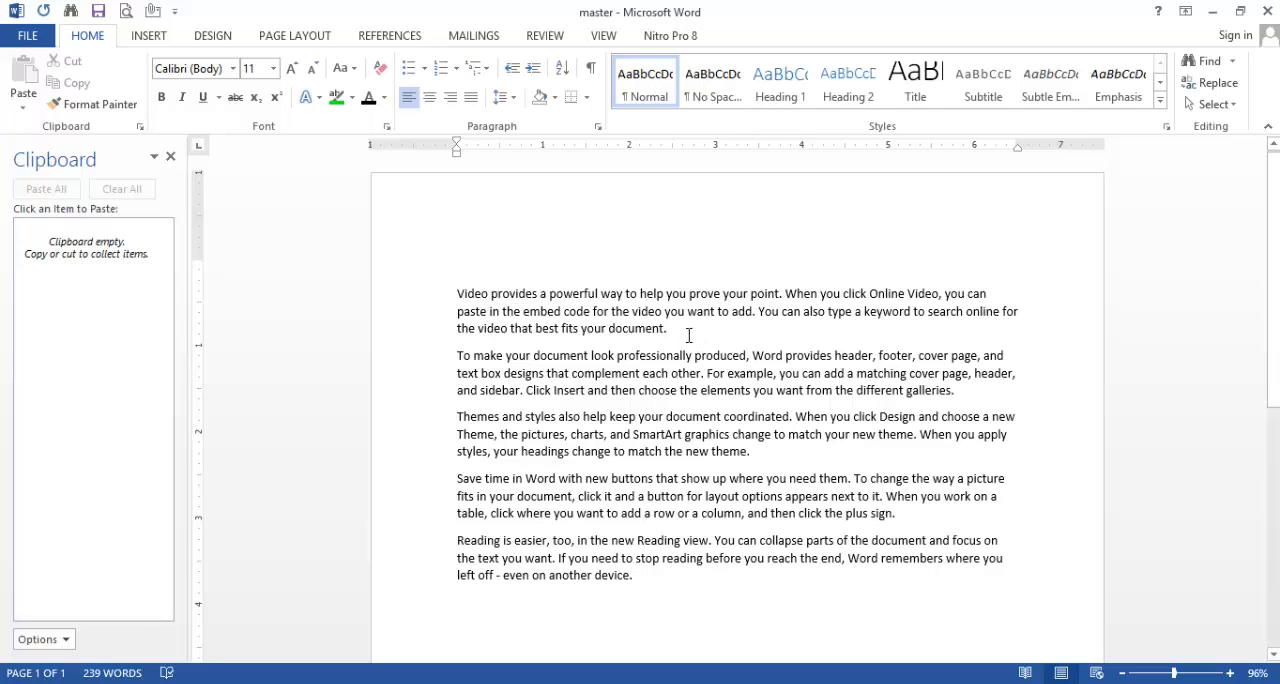
Step: Set the font of the first paragraph, "Video provides a powerful way", to Castellar
drag(668, 330, 471, 298)
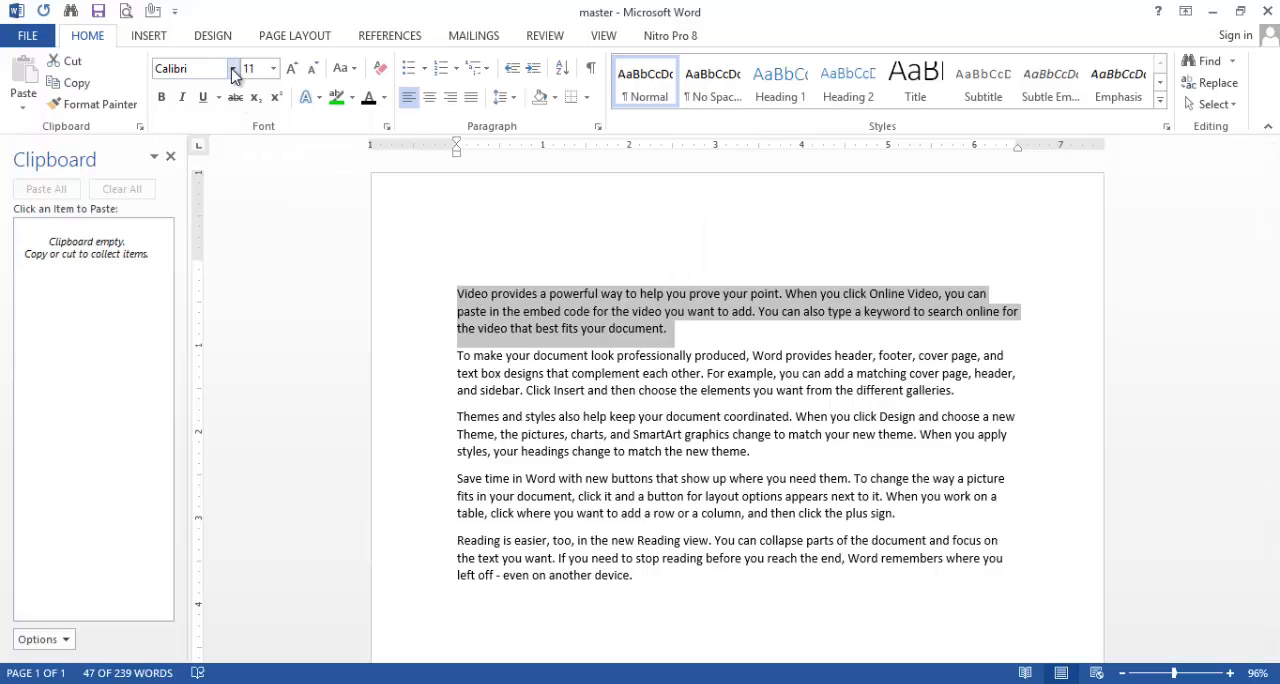
click(233, 68)
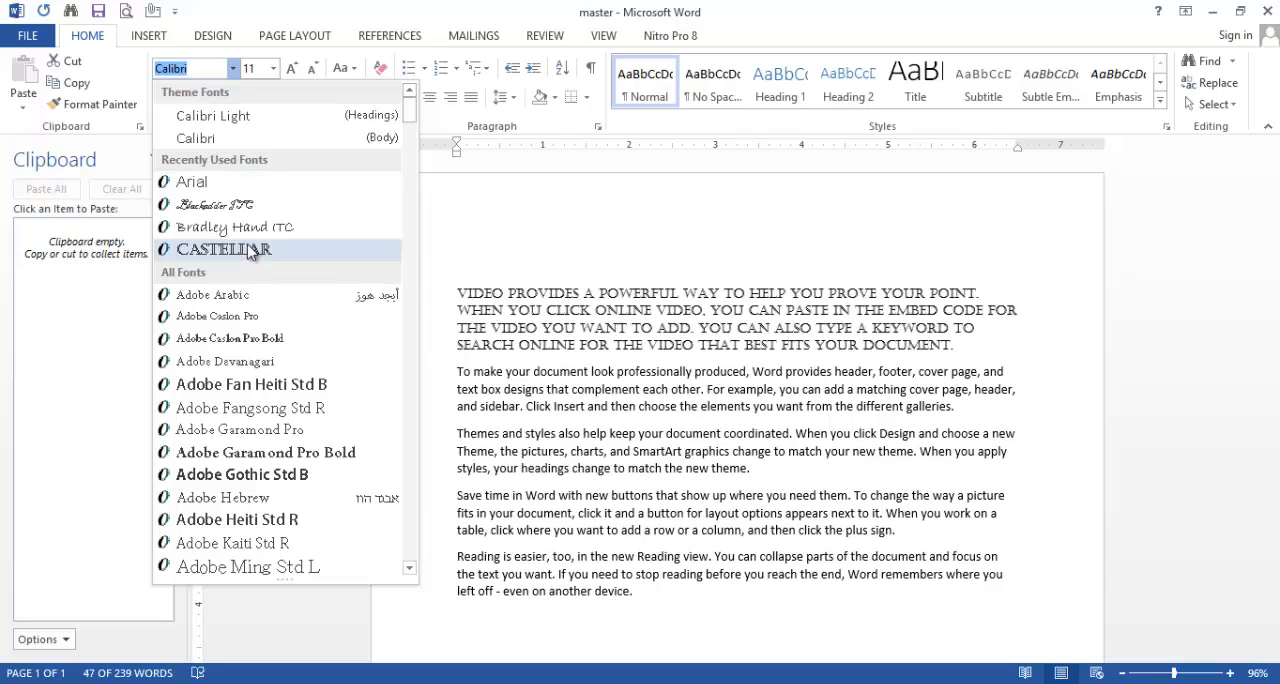
click(251, 251)
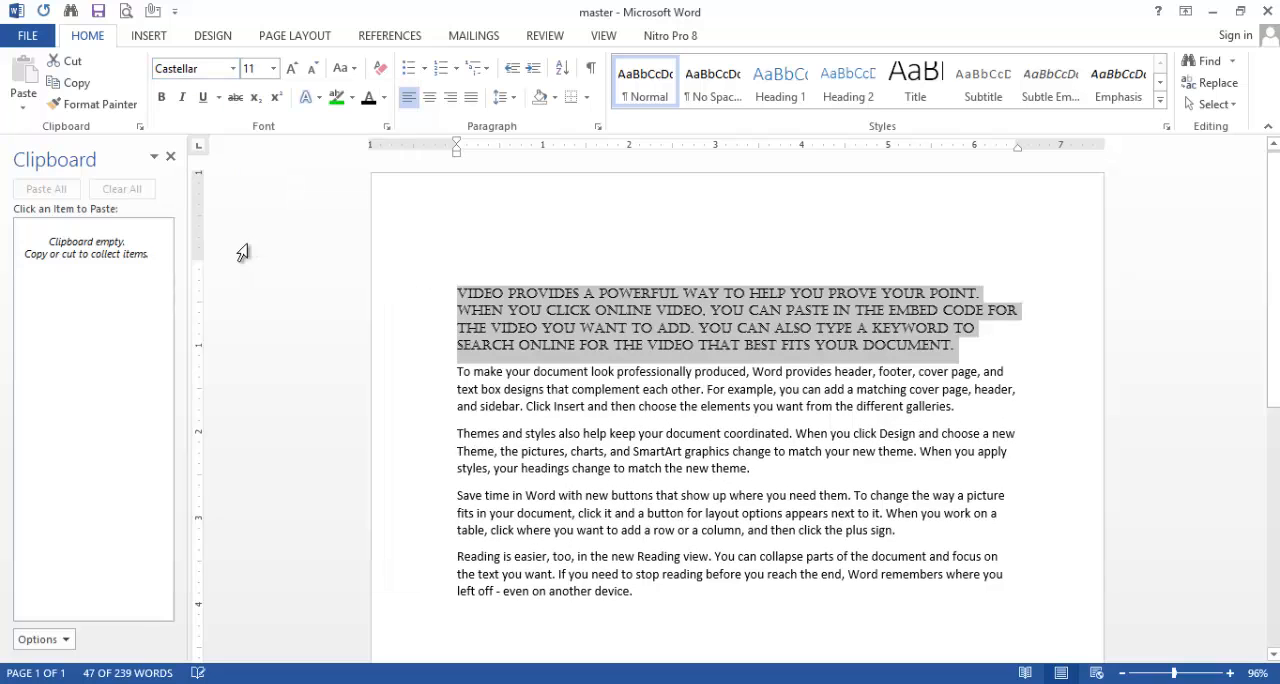
click(557, 253)
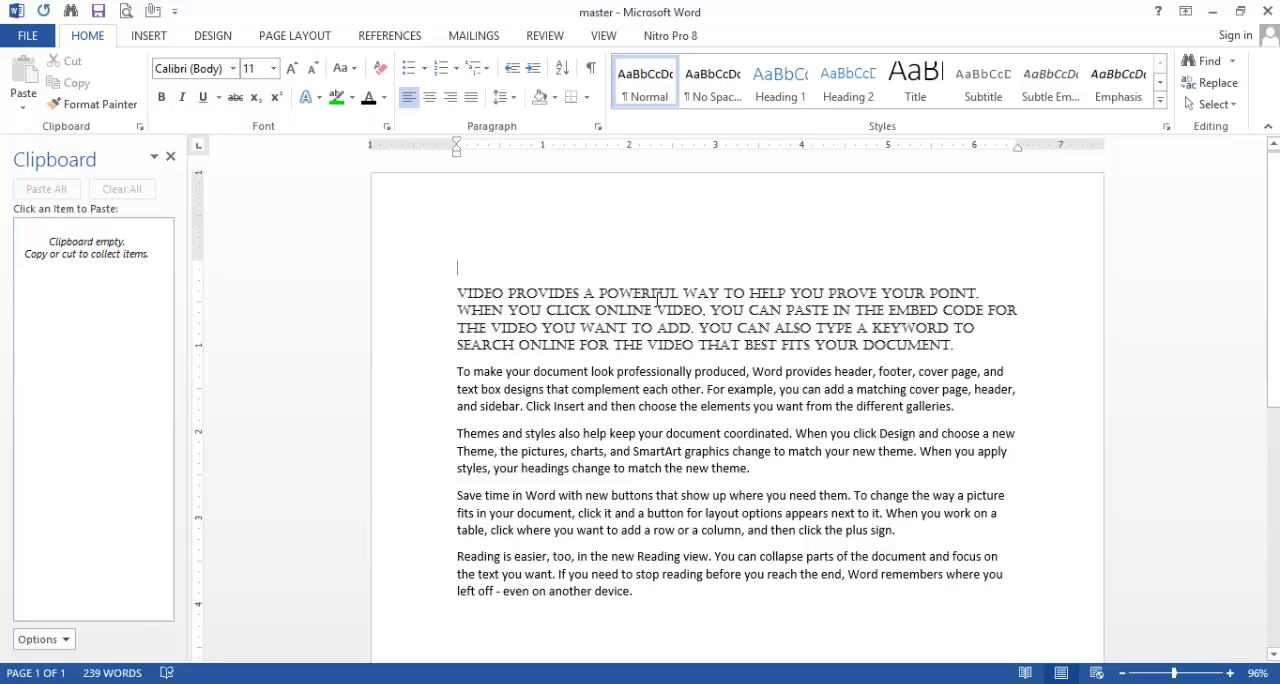
click(234, 68)
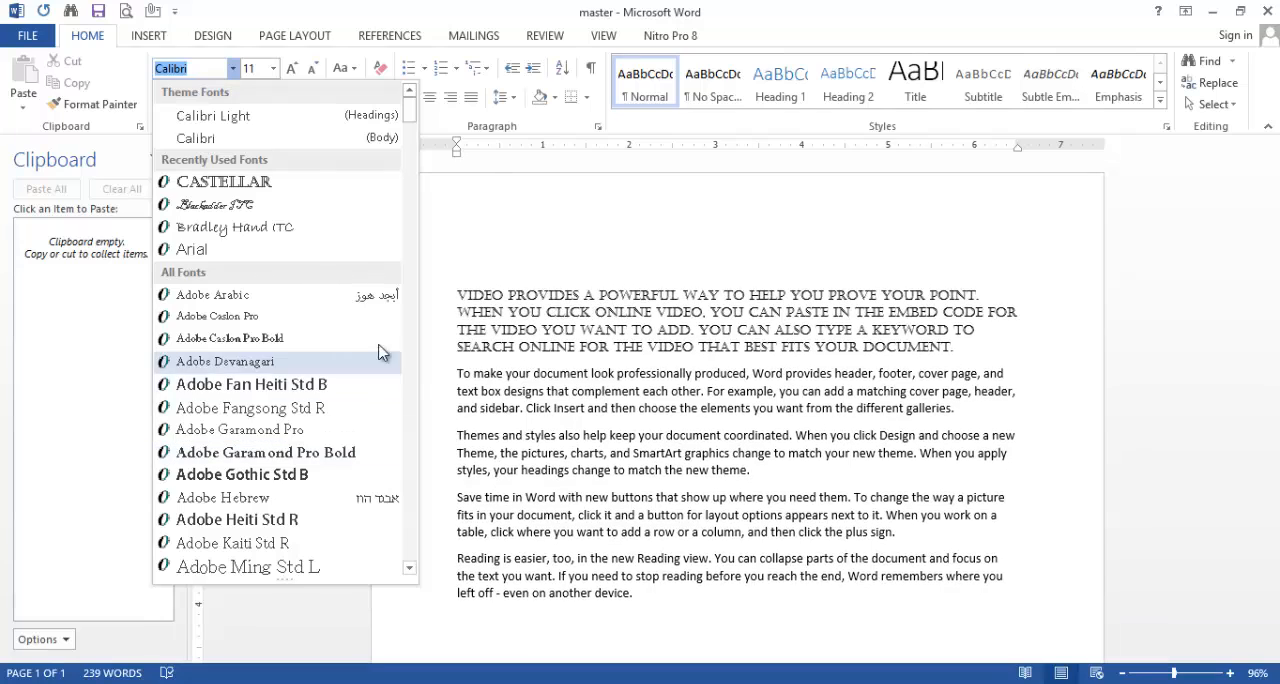
click(485, 192)
Step: Set the font size of the second paragraph, "To make your document look professionally produced", to 24
drag(955, 406, 463, 378)
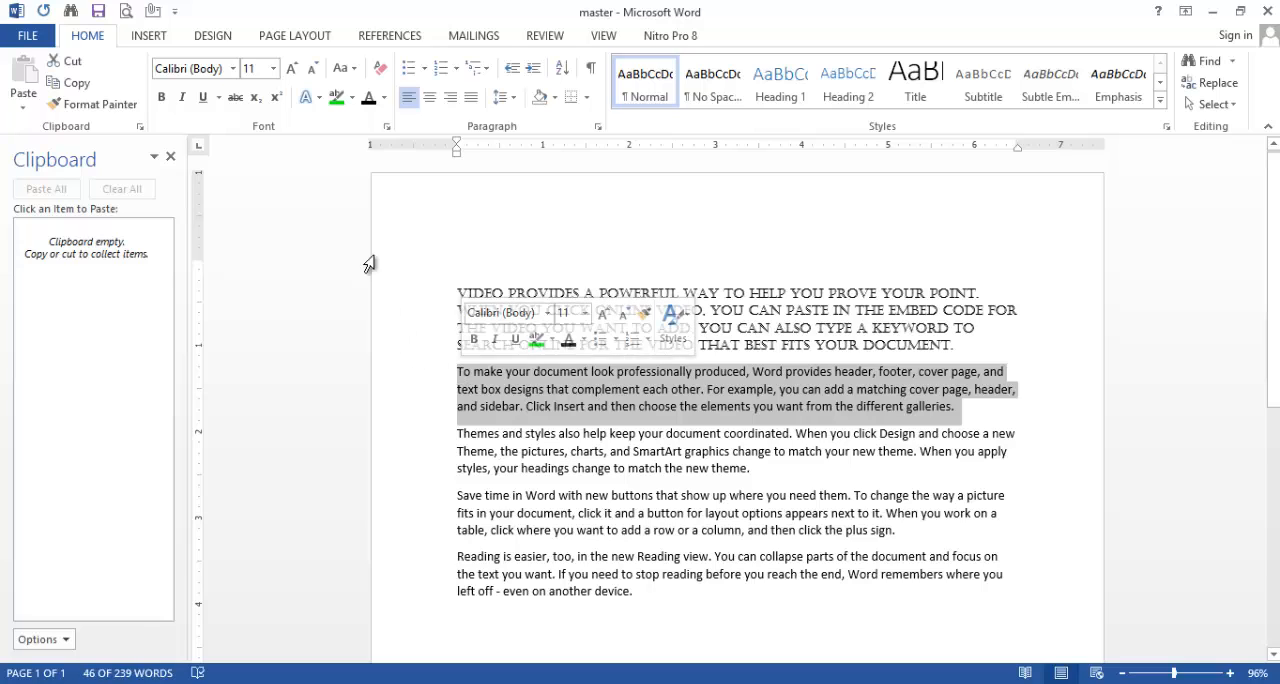
click(273, 69)
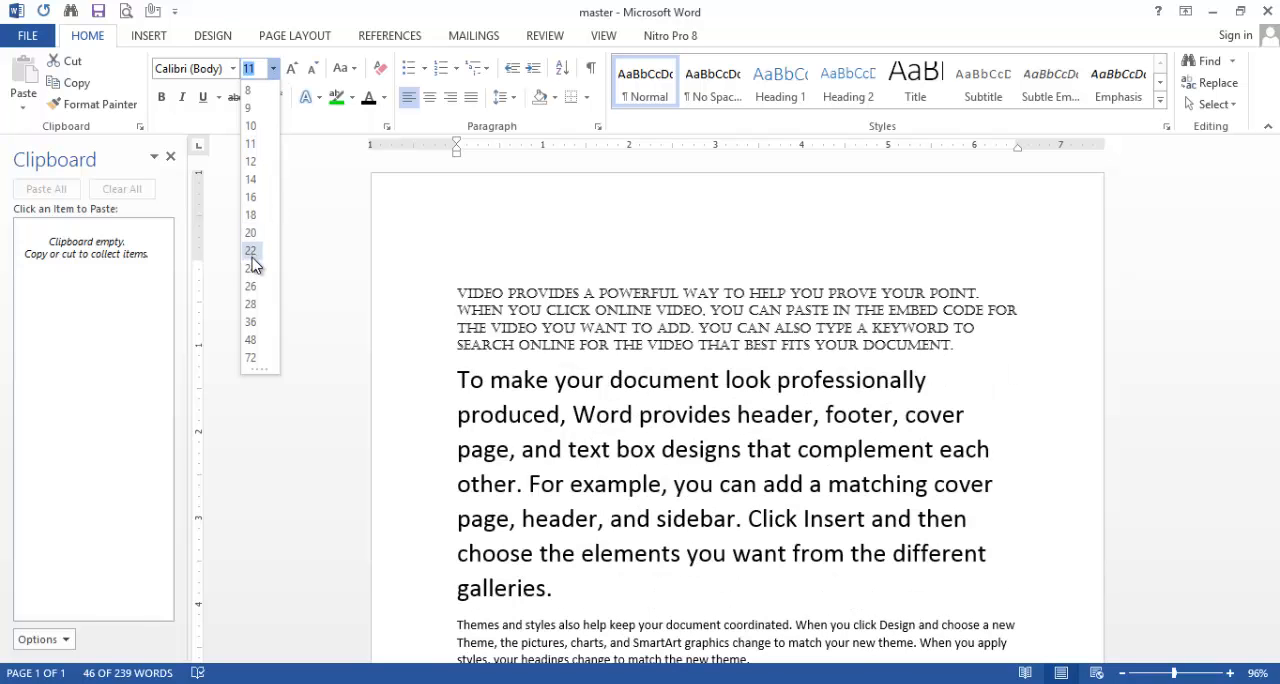
click(251, 268)
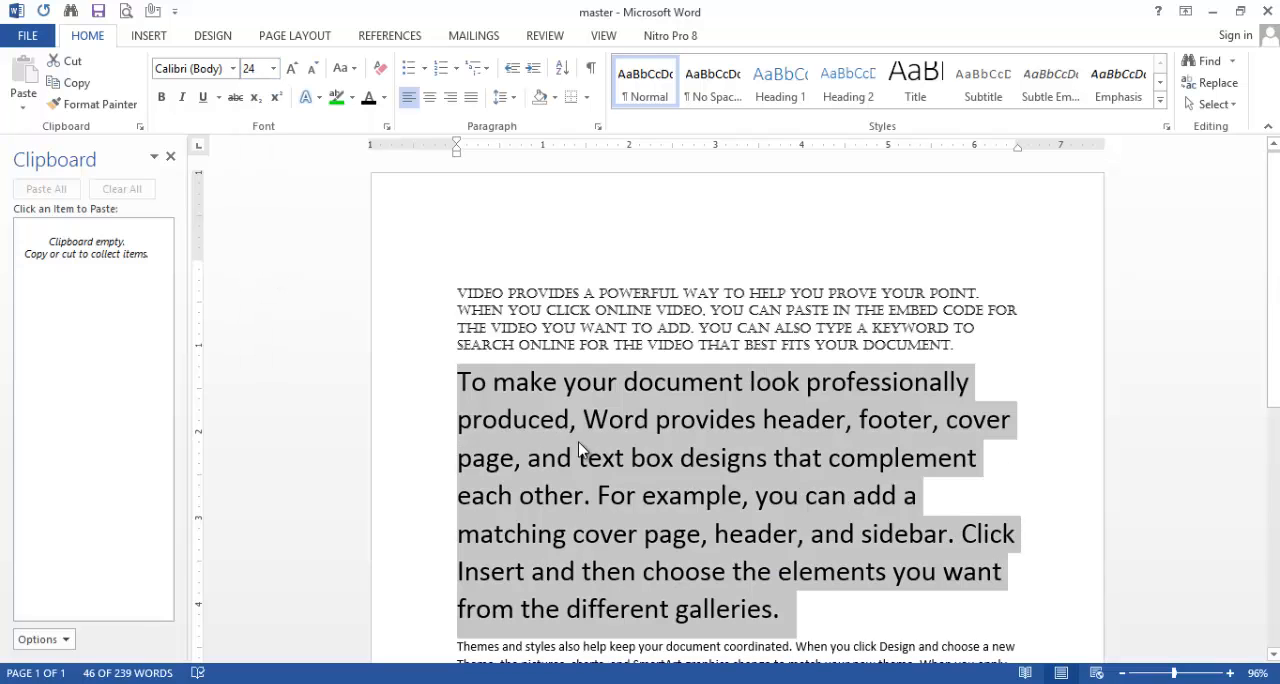
Step: Enlarge the second paragraph's text in increments with Increase Font Size up to 90
click(291, 70)
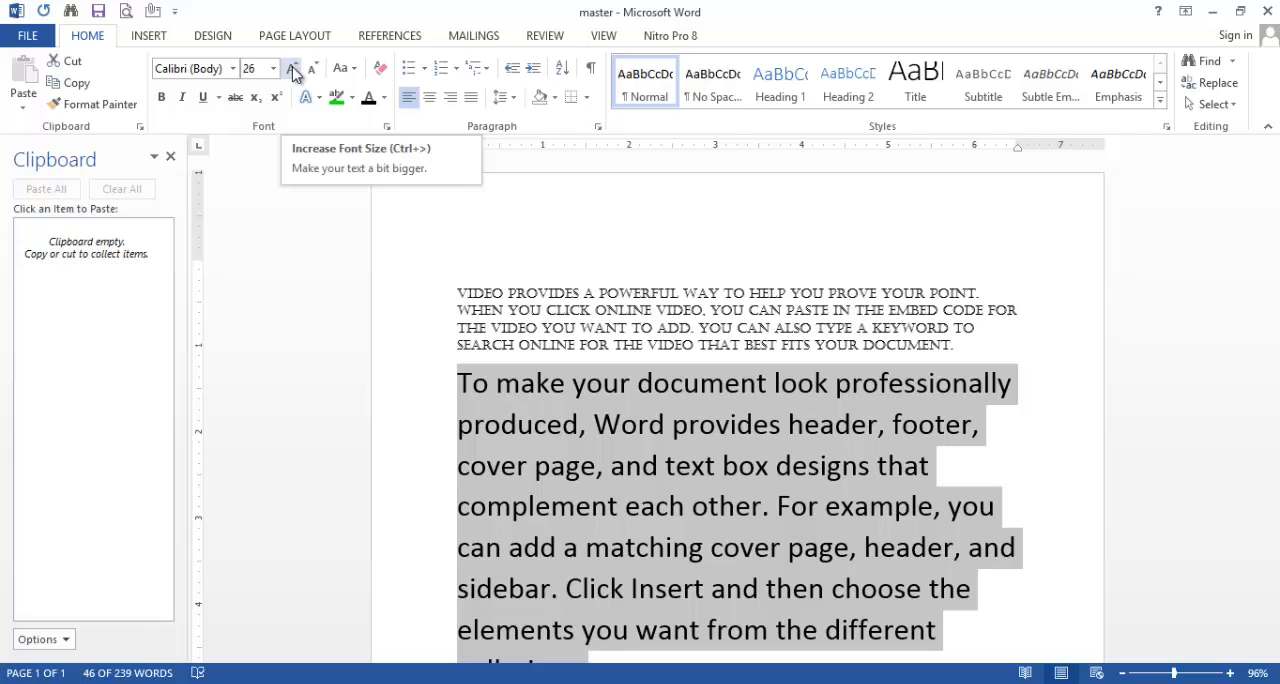
click(293, 70)
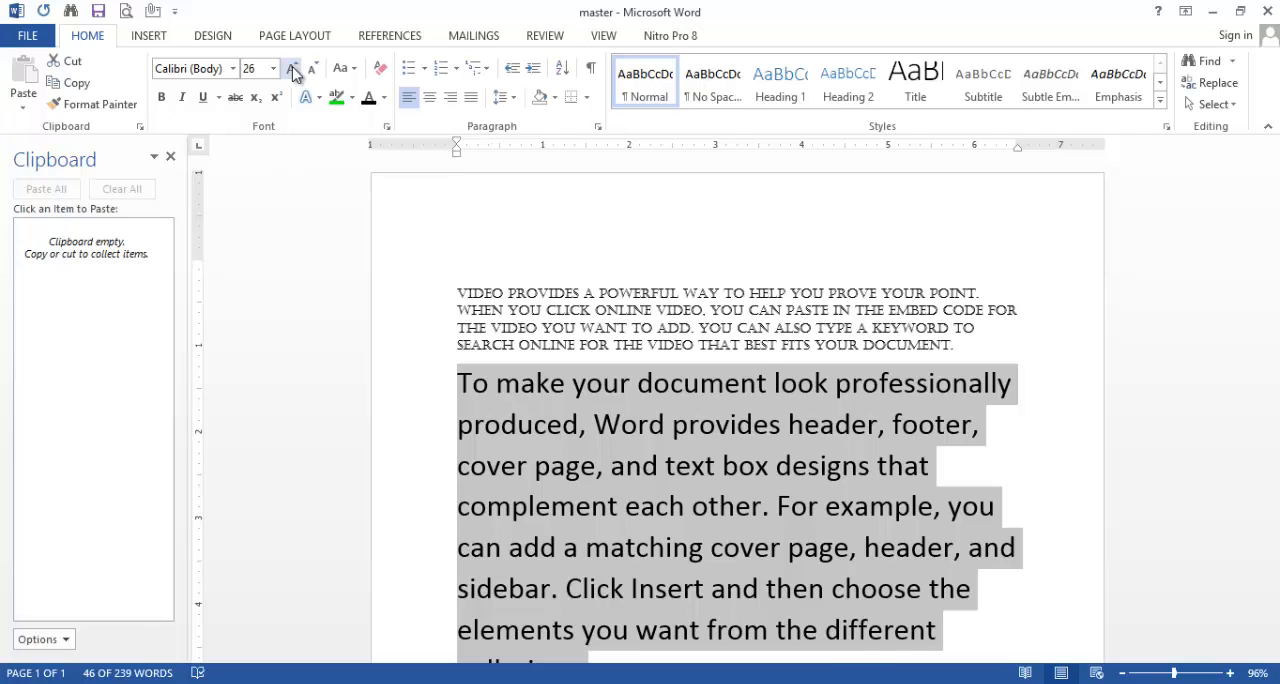
click(293, 70)
click(293, 70)
click(293, 70)
click(293, 70)
click(293, 70)
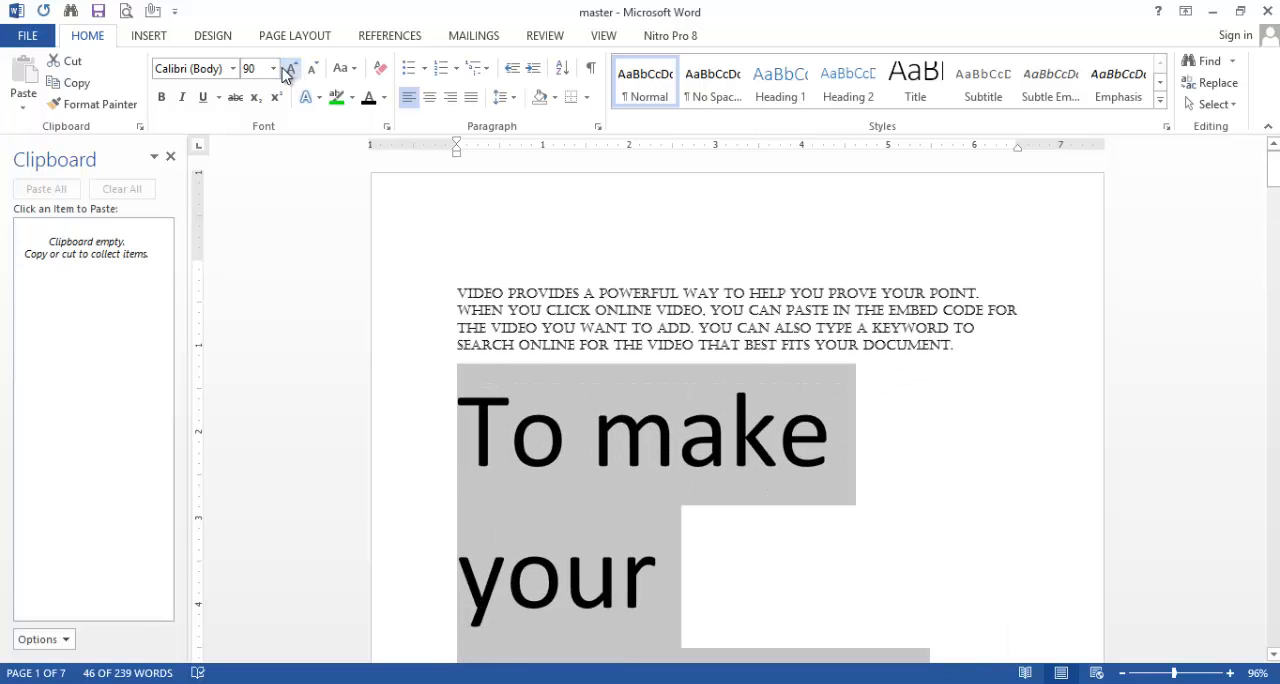
Step: Reduce the second paragraph's text in increments with Decrease Font Size down to 24
click(268, 68)
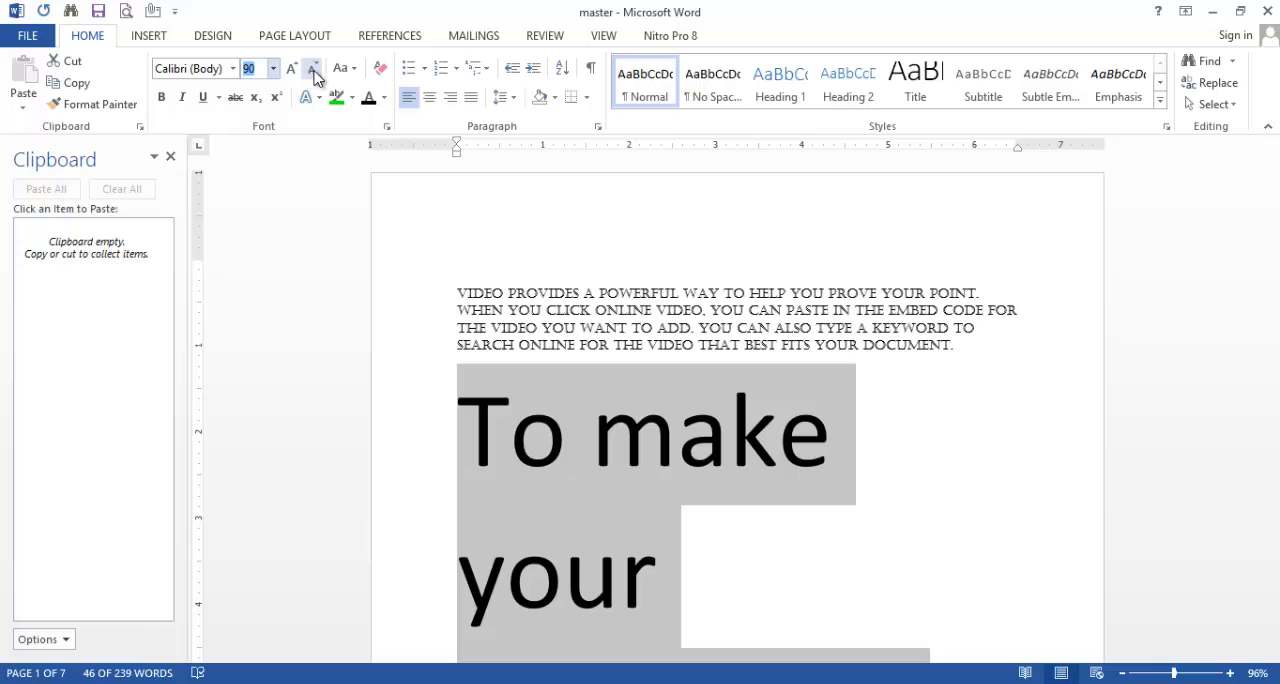
click(313, 68)
click(313, 68)
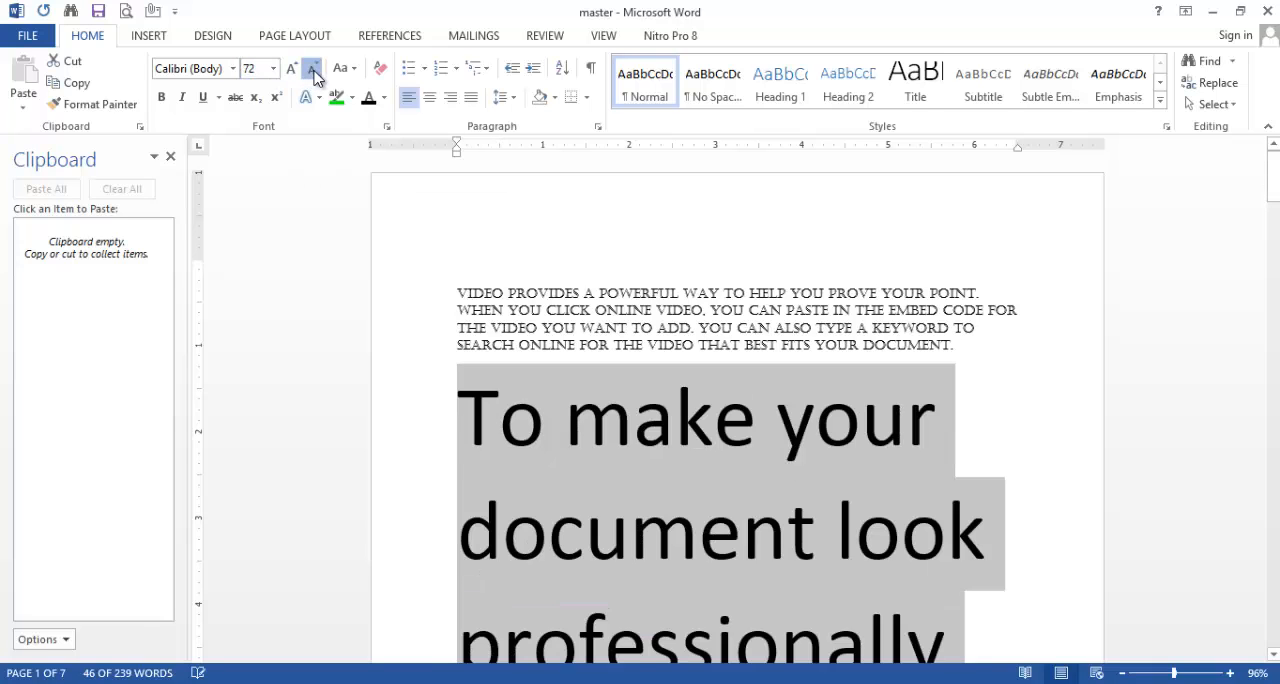
click(313, 68)
click(313, 68)
click(313, 68)
click(313, 68)
click(313, 68)
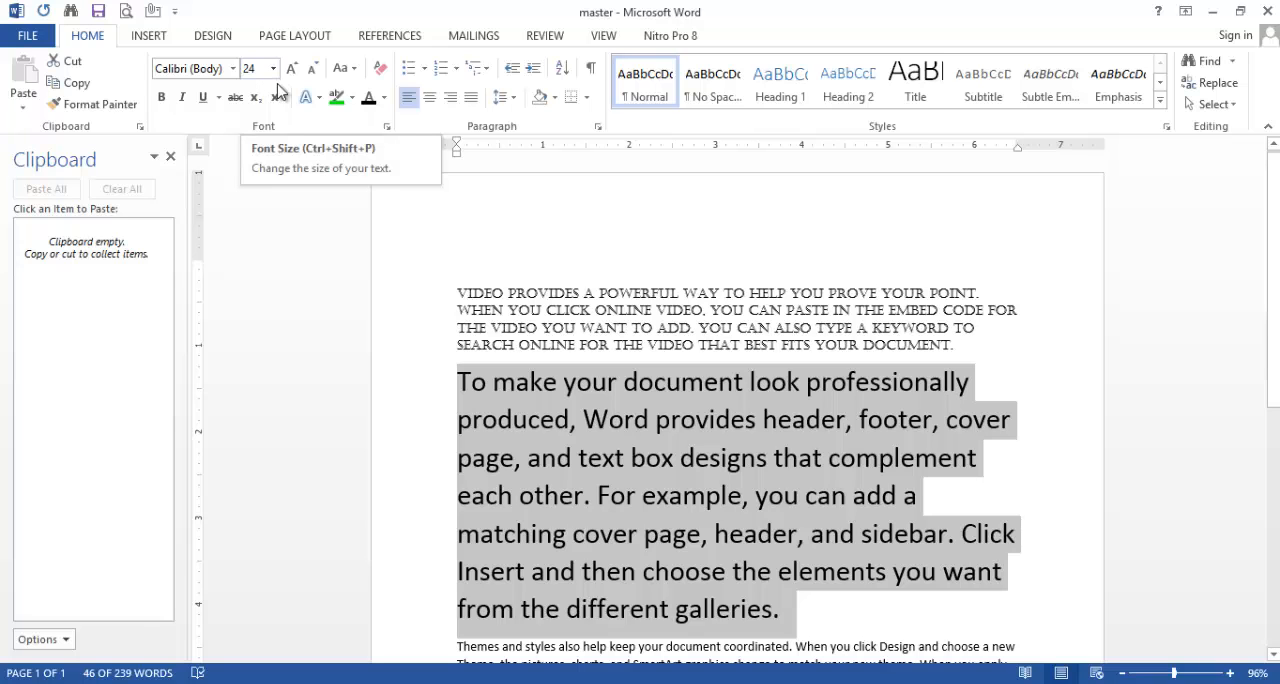
Step: Make "cover page, header, and sidebar" bold and "want from the different galleries" italic in the second paragraph
click(1273, 654)
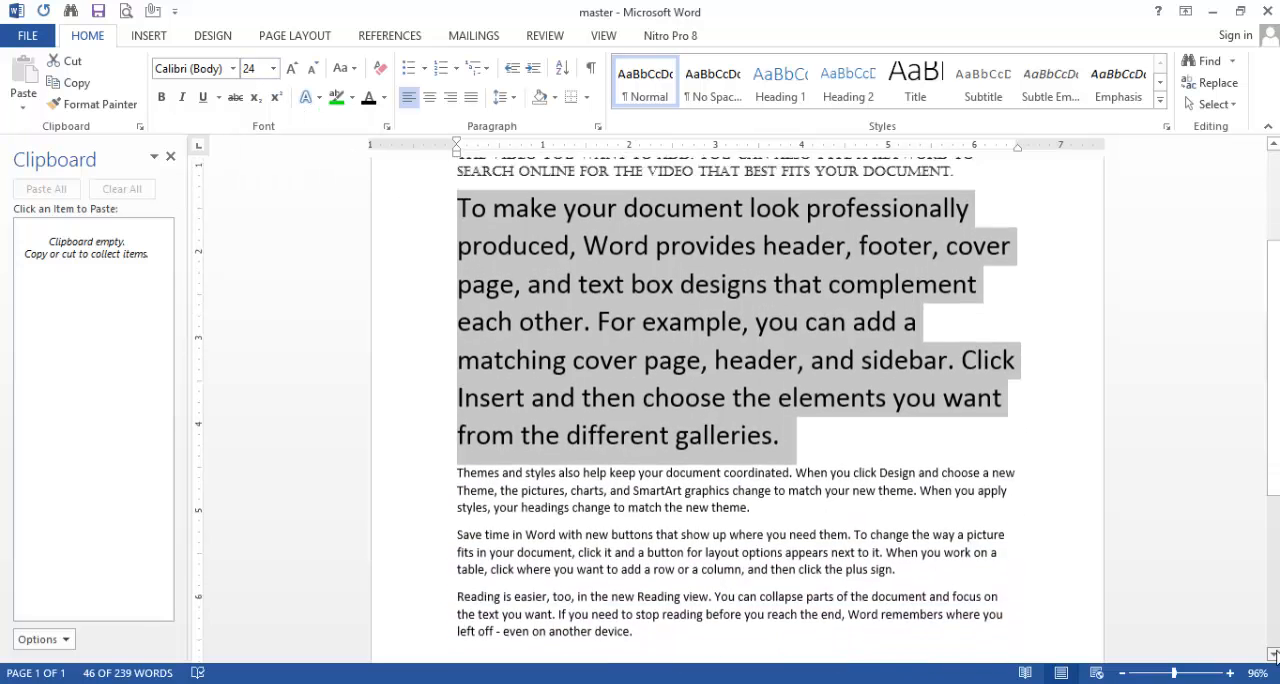
click(1273, 654)
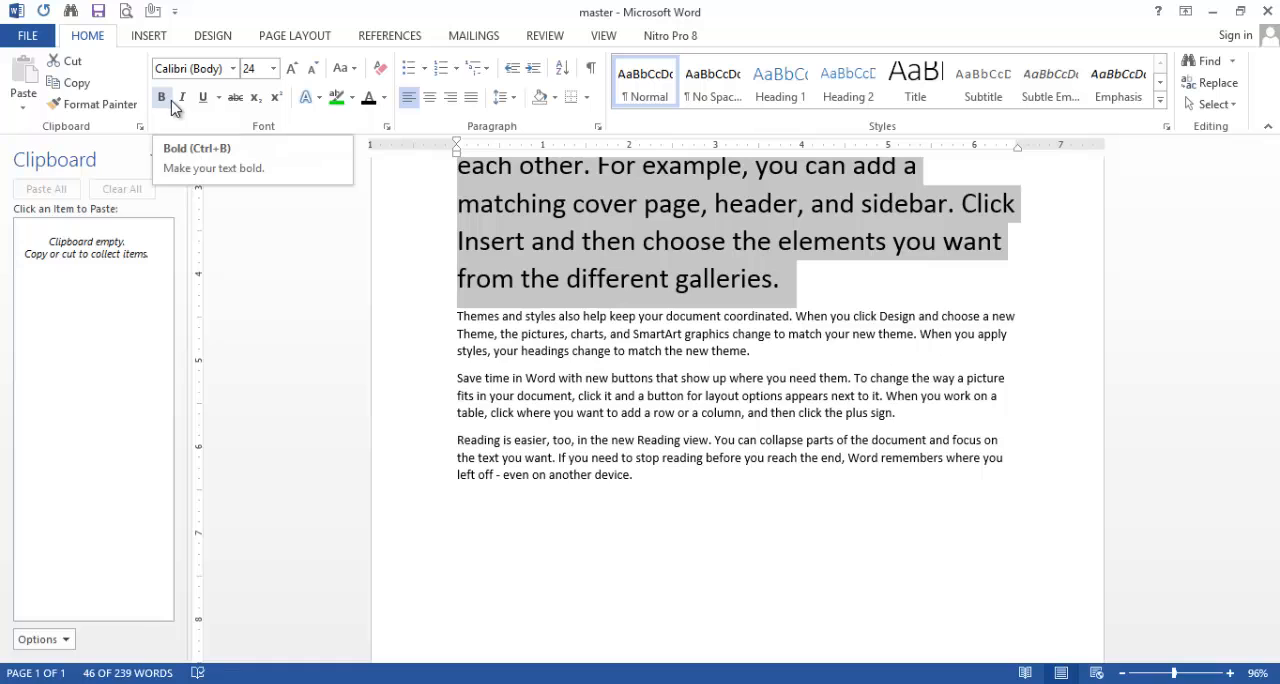
click(838, 270)
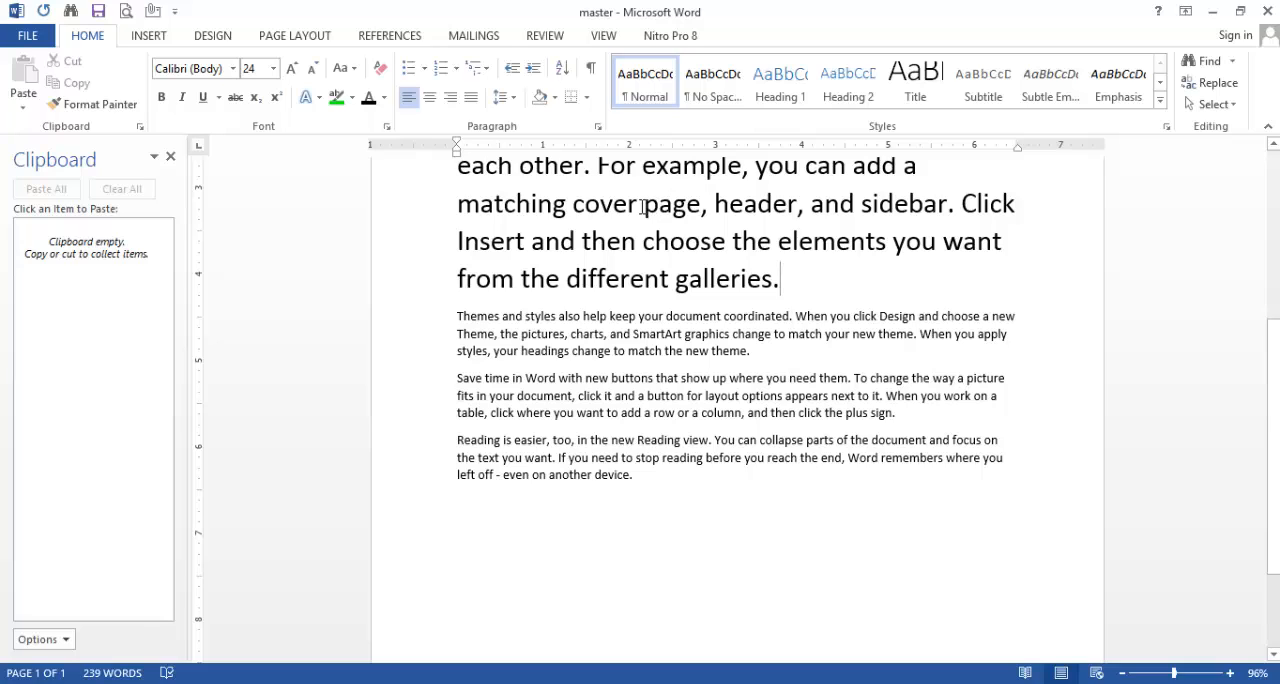
drag(641, 207, 940, 212)
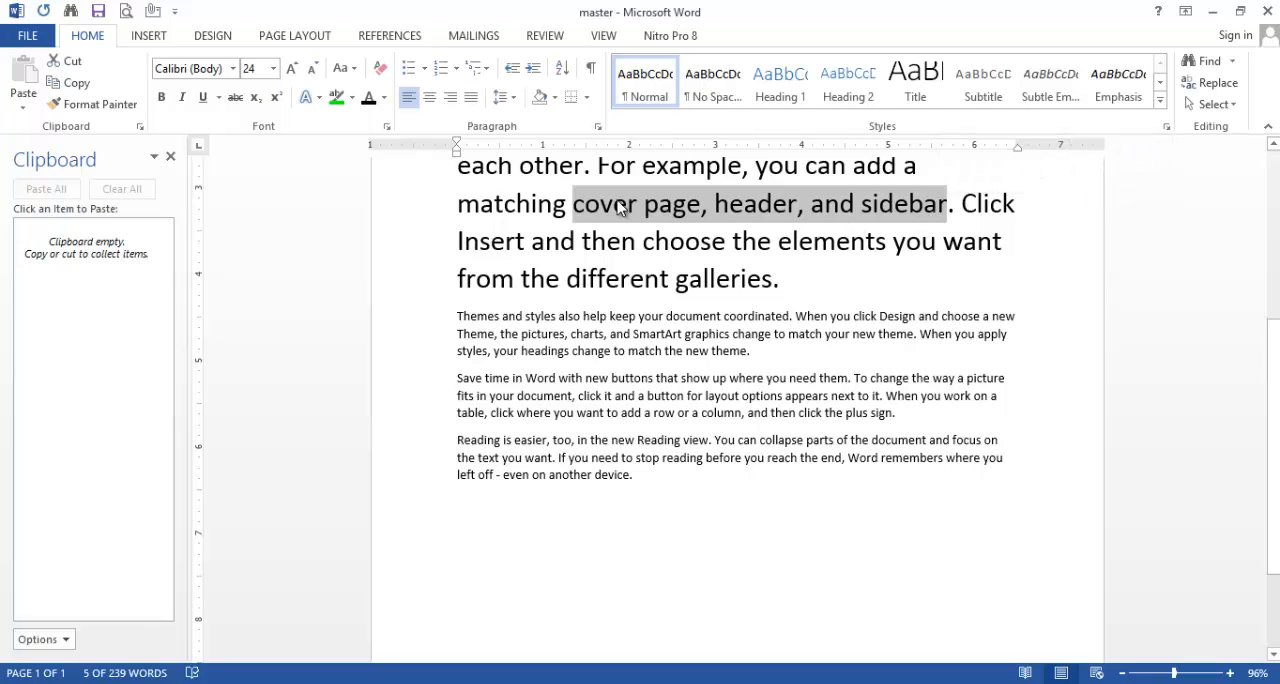
click(164, 102)
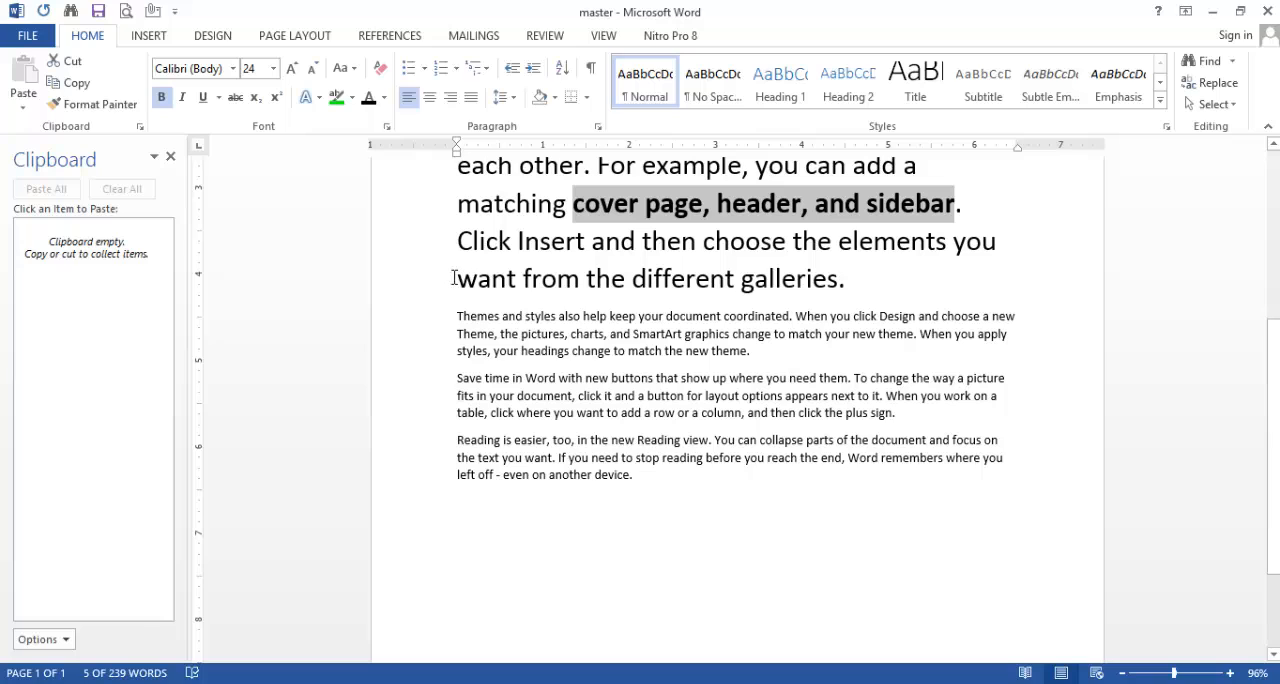
drag(455, 278, 838, 280)
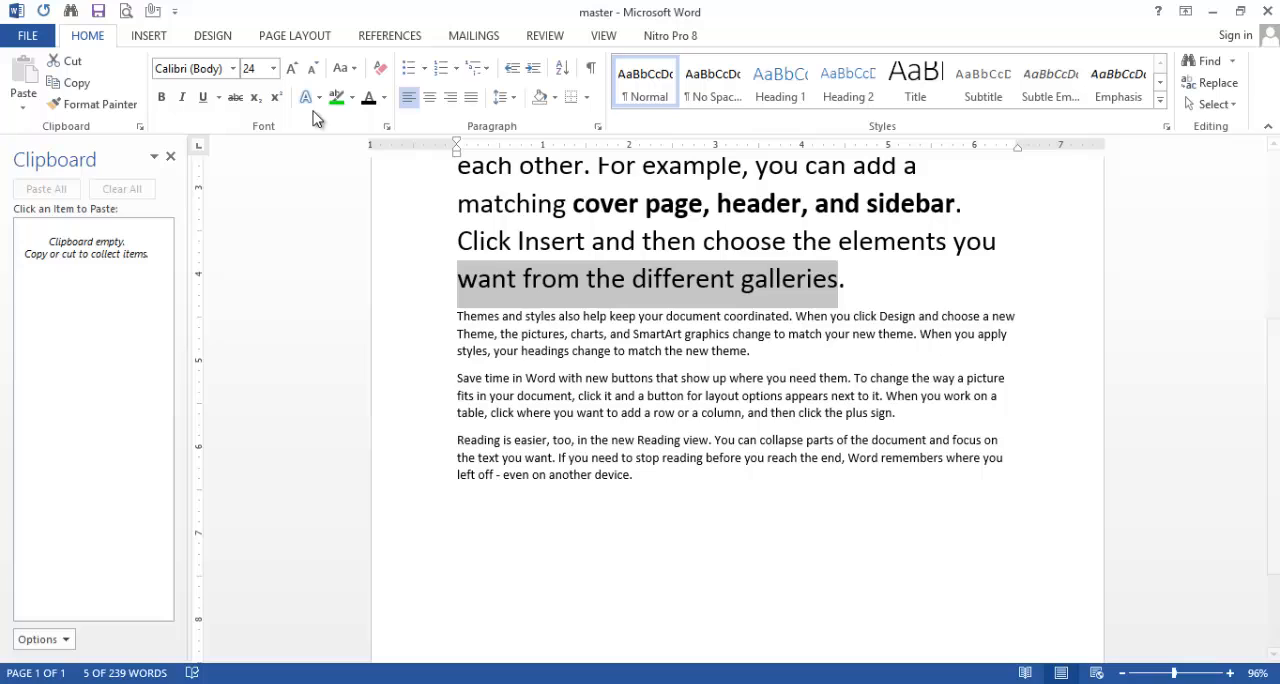
click(183, 102)
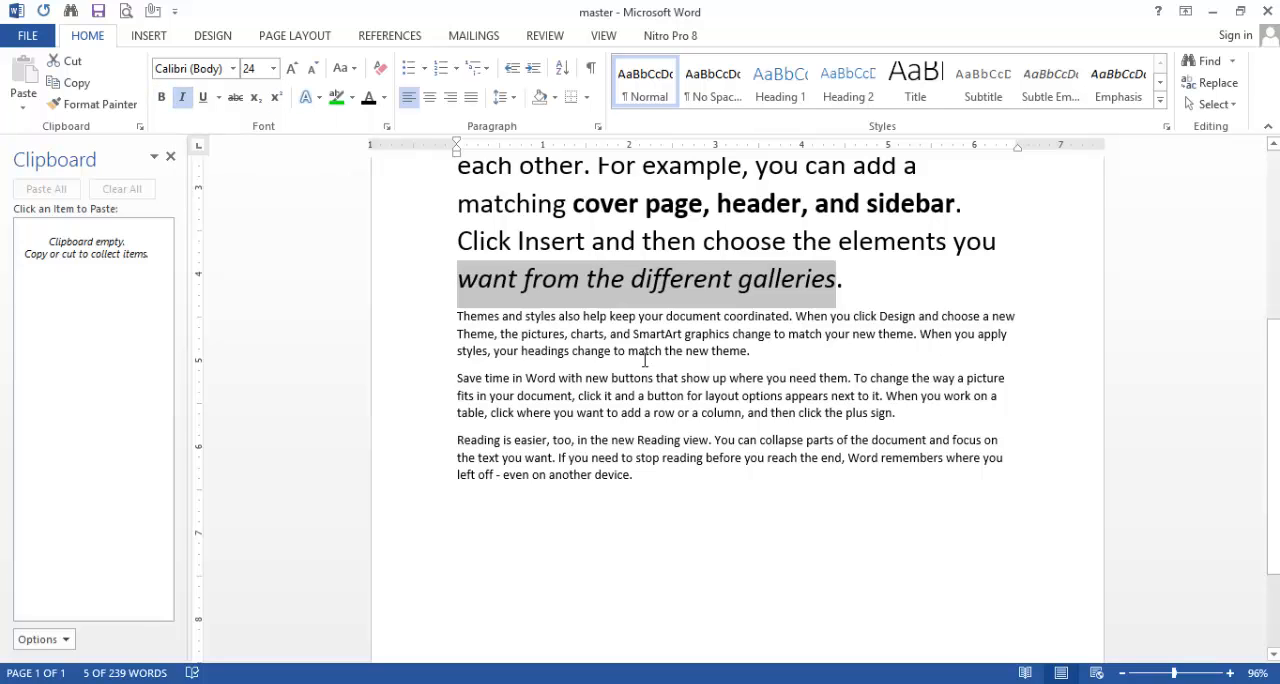
Step: Apply a wavy dark green underline to "SmartArt graphics change to match your new" in the third paragraph
drag(633, 336, 880, 345)
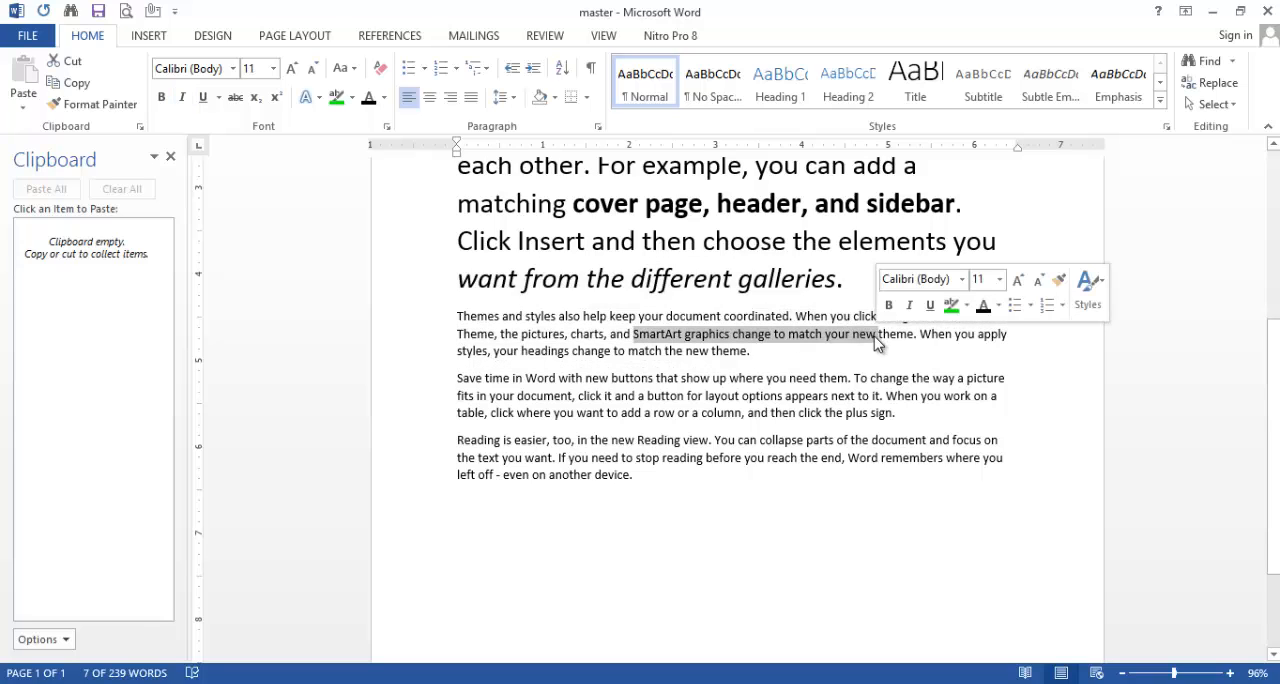
click(220, 100)
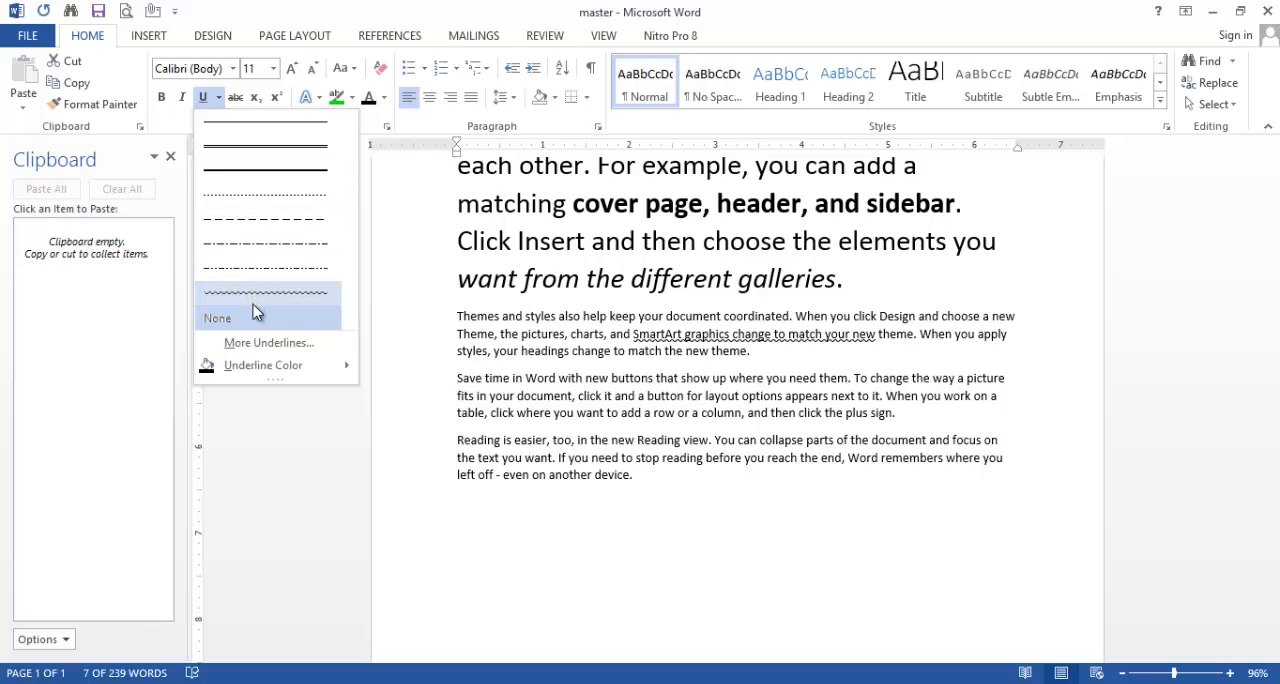
mouse_move(268, 367)
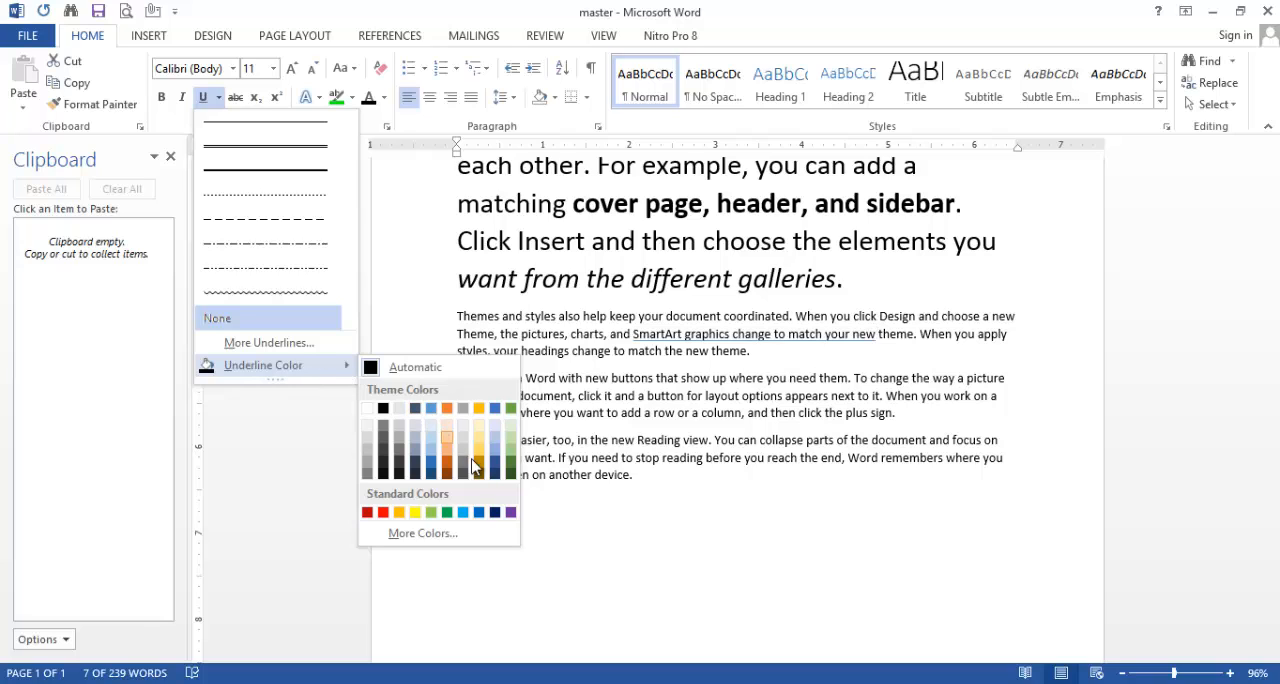
click(512, 462)
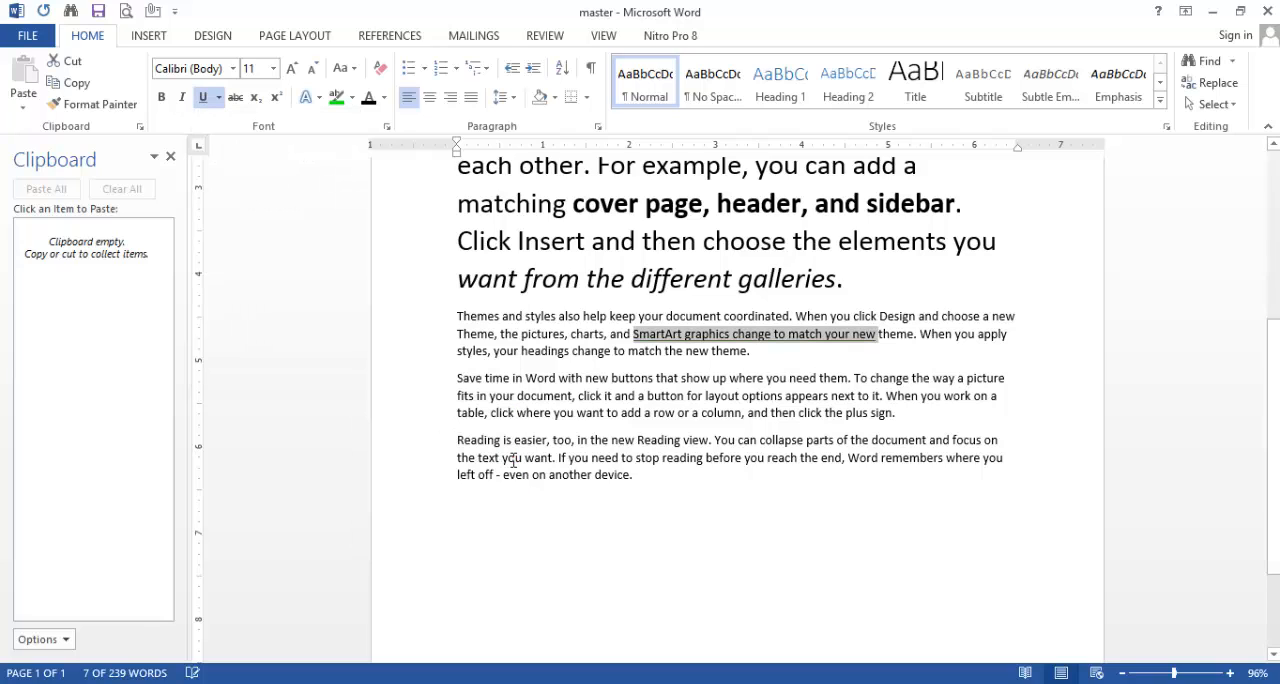
click(222, 98)
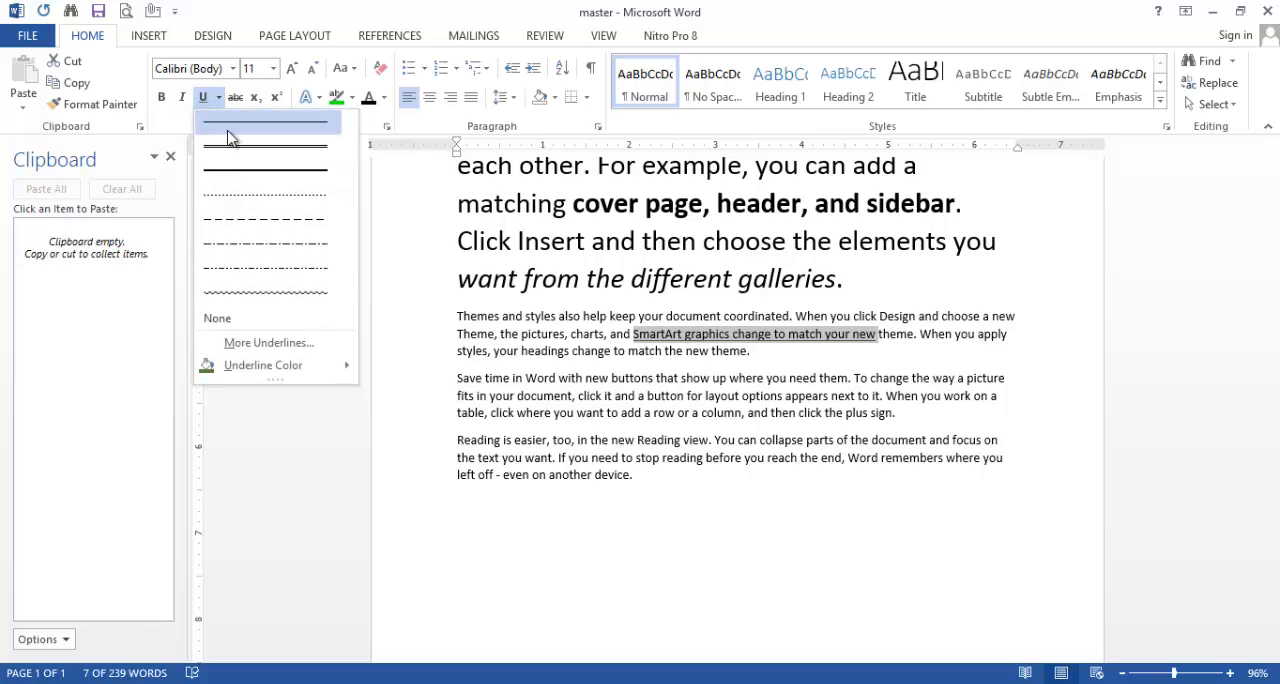
click(252, 292)
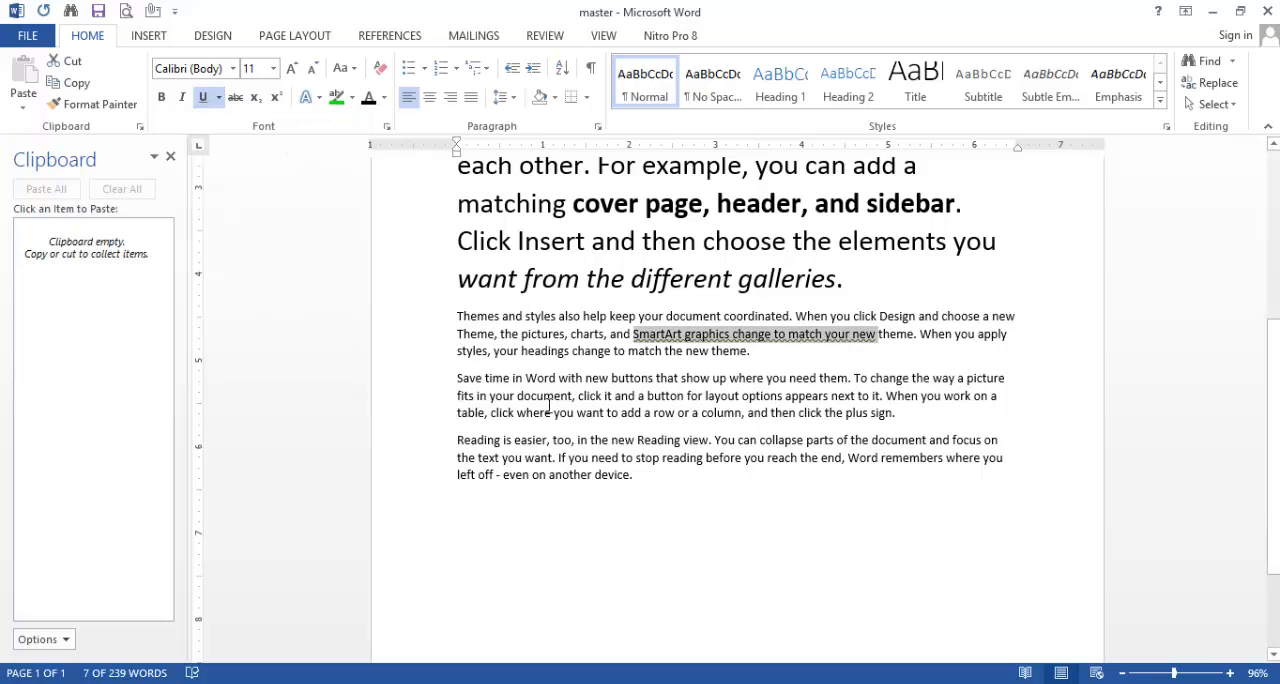
click(774, 366)
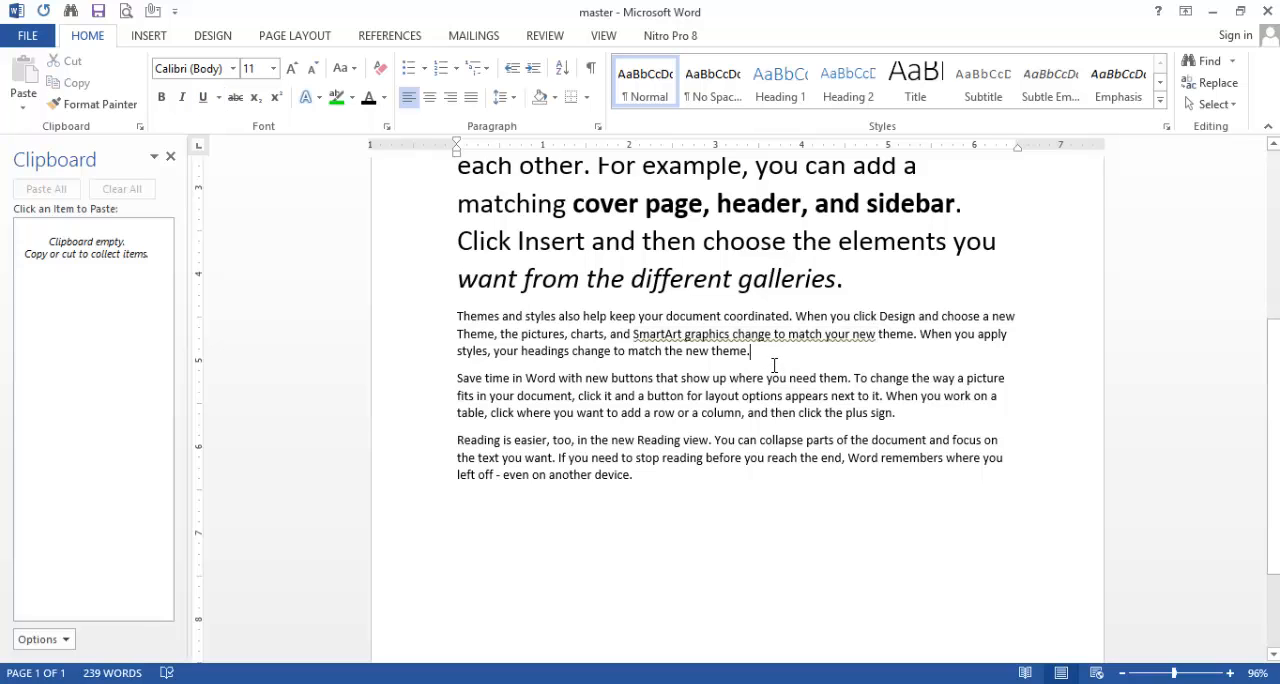
Step: Apply a thick dash-dot-dot underline from the additional underline styles to "that show up where you need them" in the fourth paragraph
scroll(697, 376, down, 1)
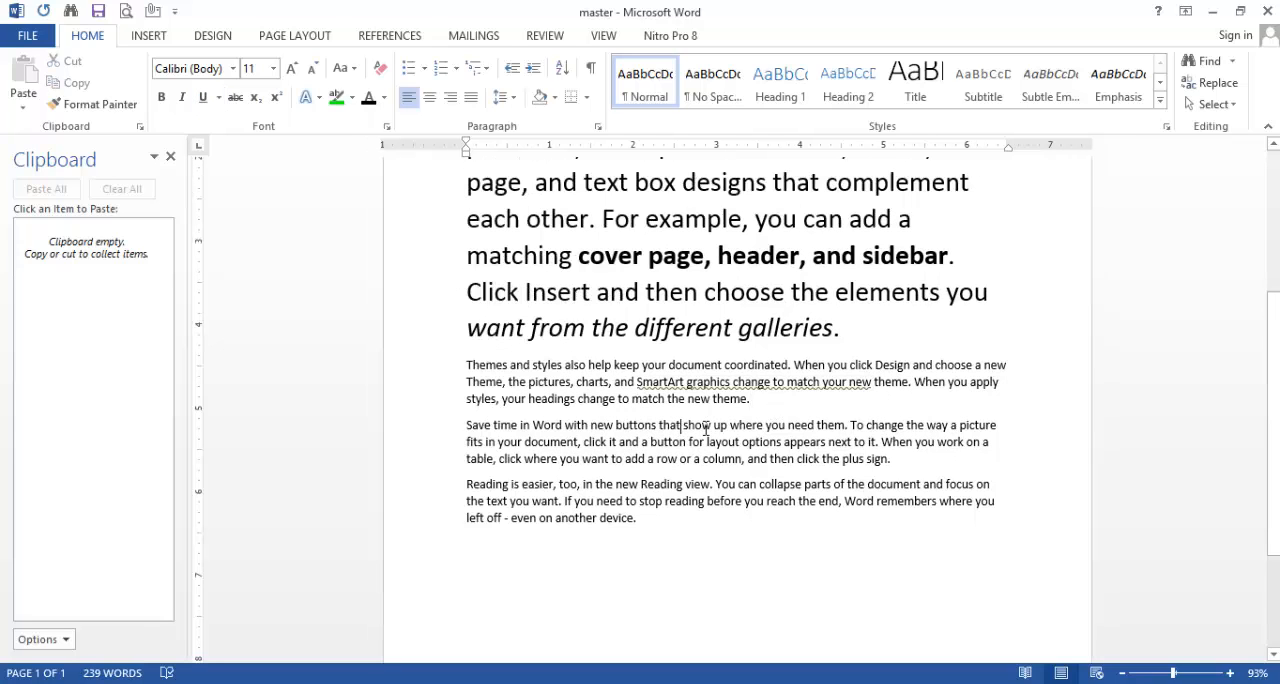
drag(706, 430, 845, 430)
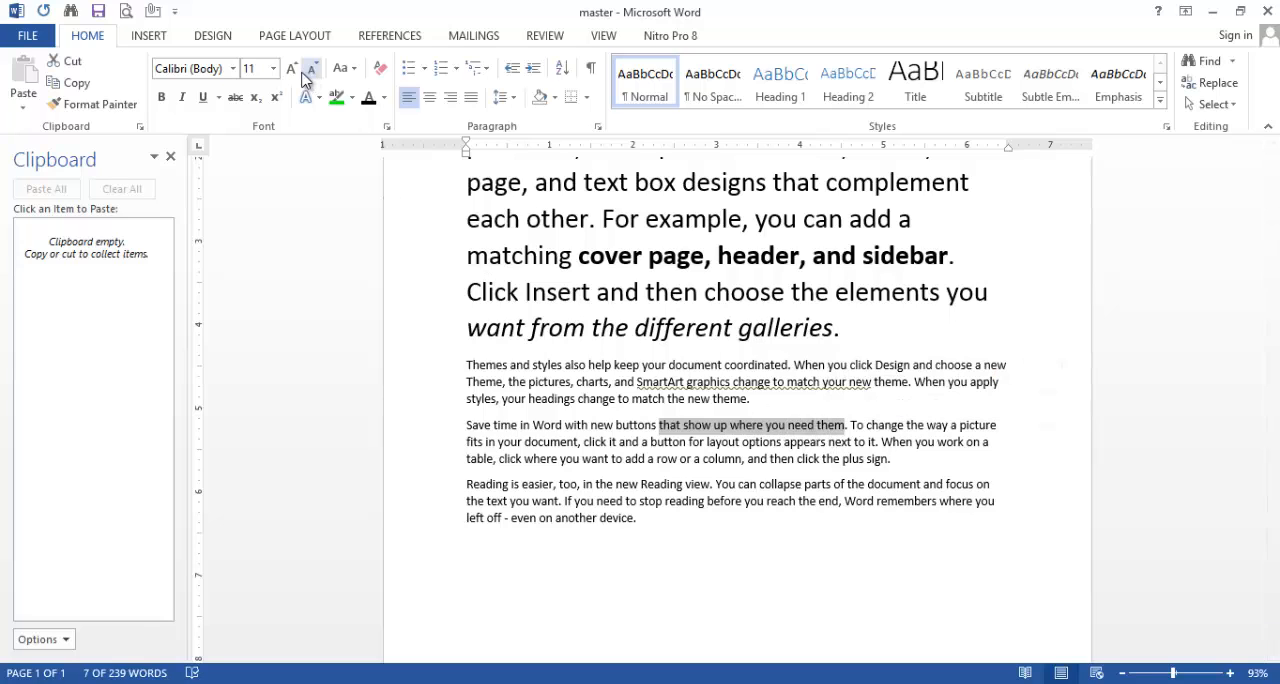
click(219, 100)
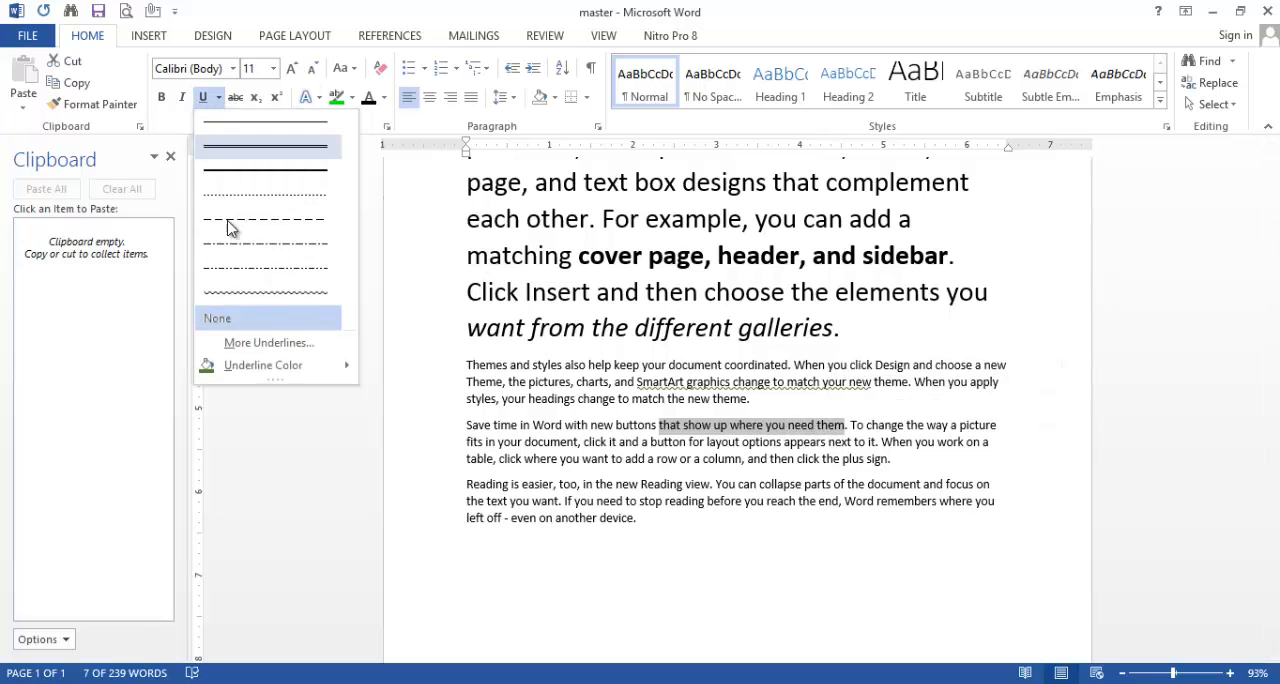
click(250, 343)
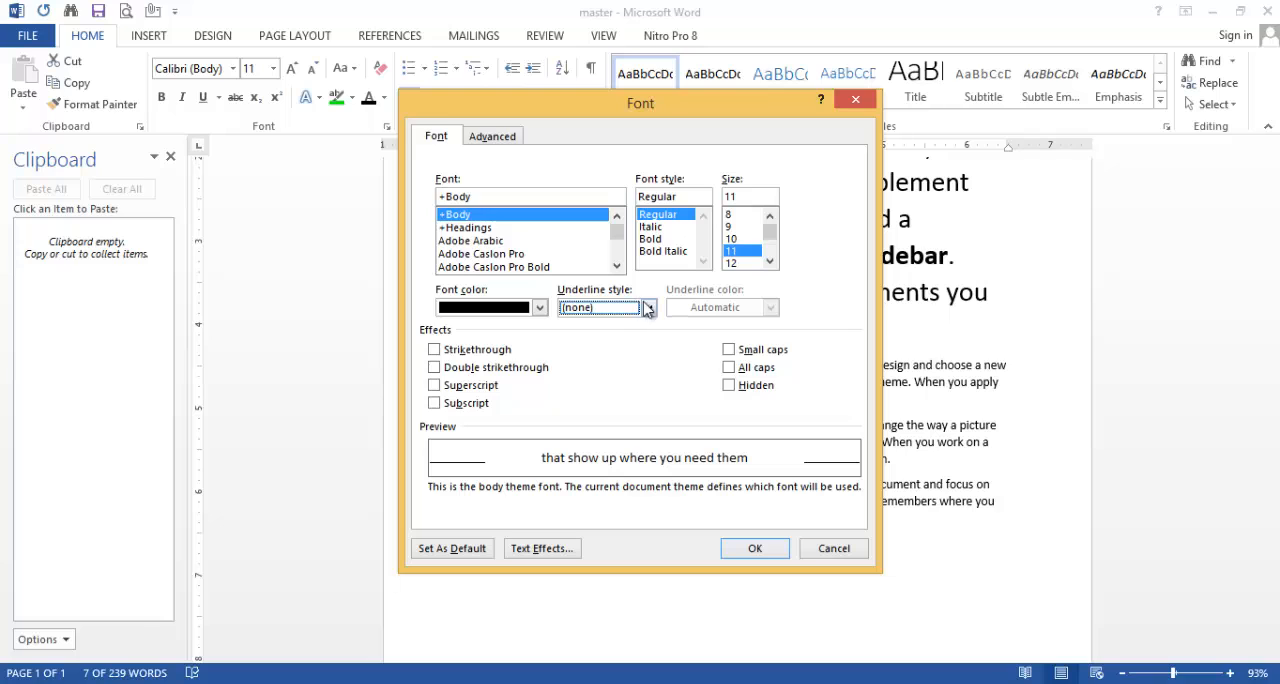
click(649, 308)
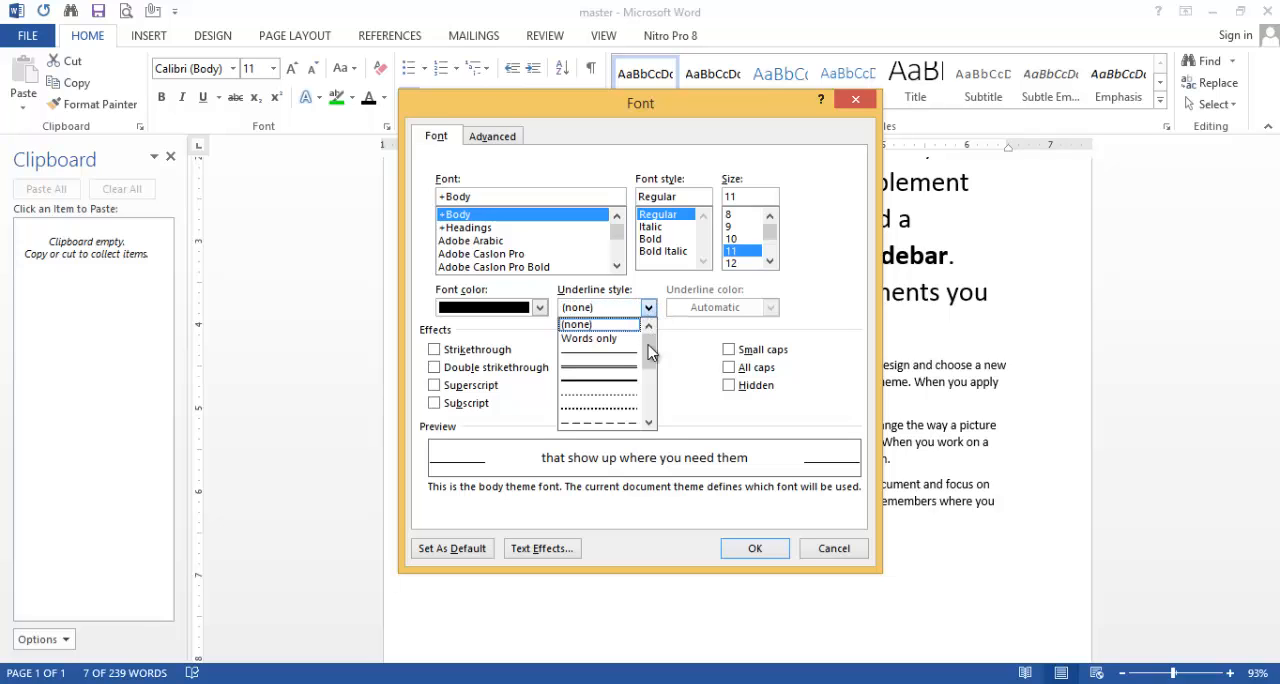
click(649, 423)
click(649, 423)
click(649, 423)
click(649, 423)
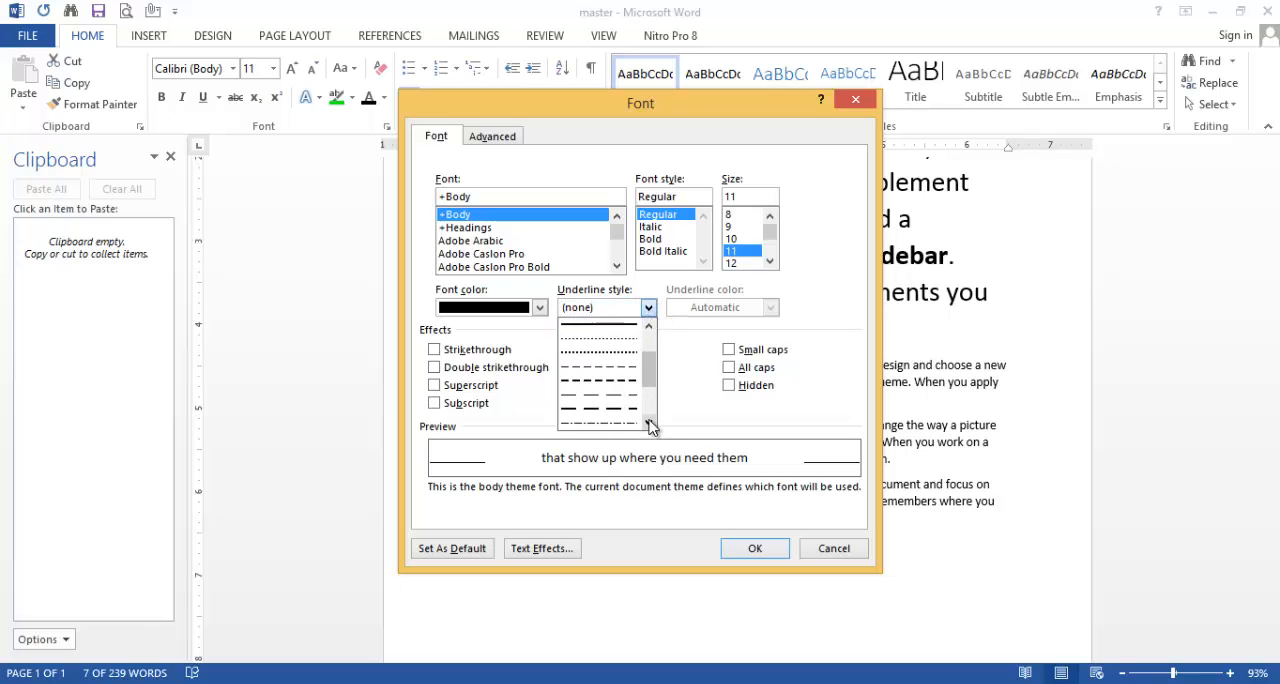
click(649, 423)
click(649, 423)
click(649, 423)
click(649, 423)
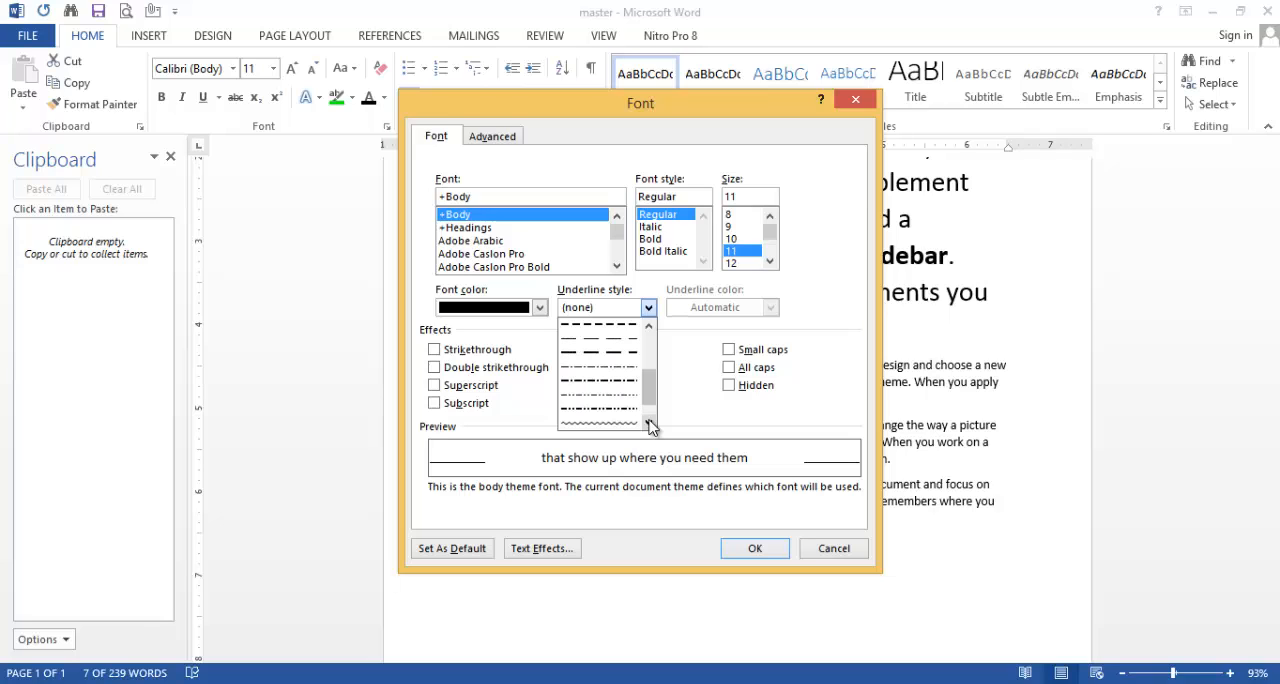
click(621, 410)
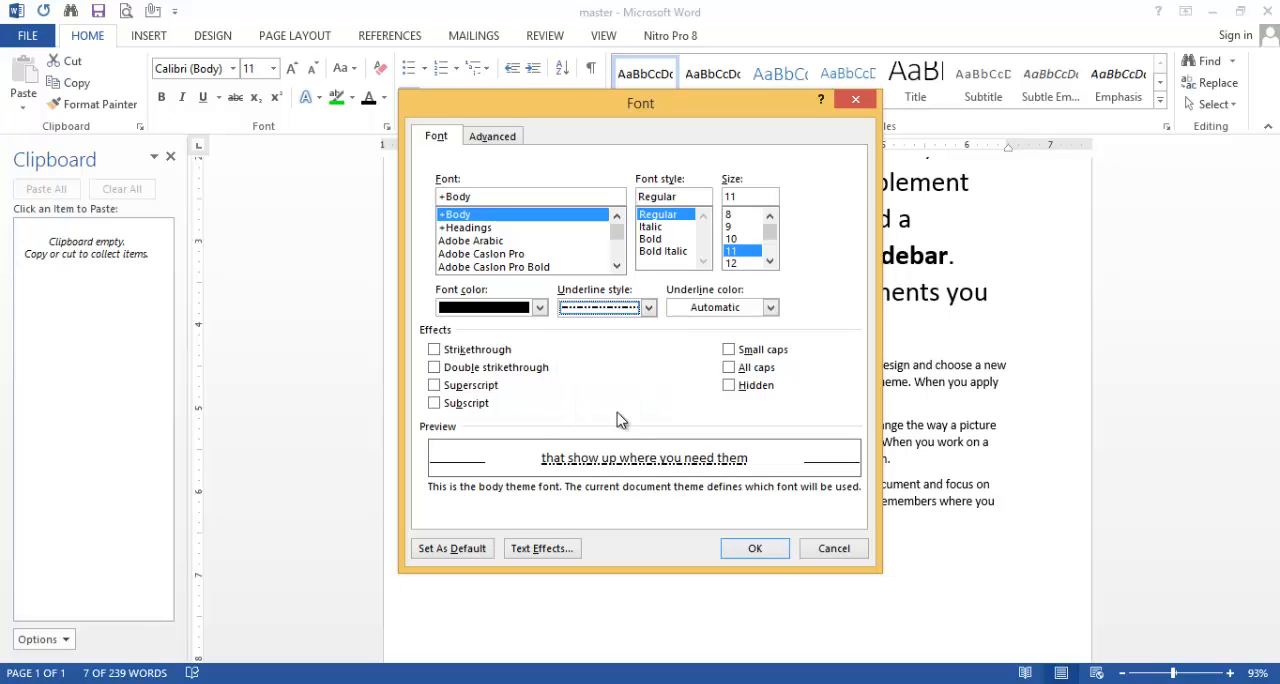
click(754, 549)
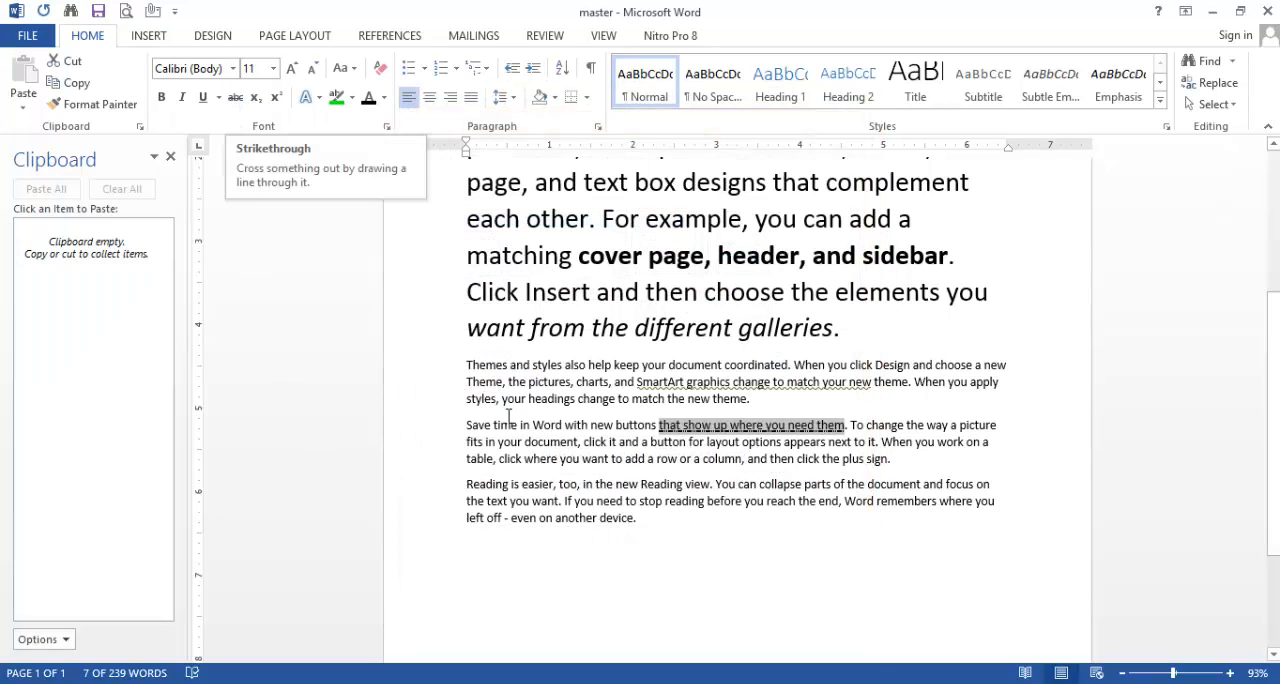
Step: Strike through "Themes and styles also help keep your document coordinated. When you" in the third paragraph
drag(466, 364, 848, 368)
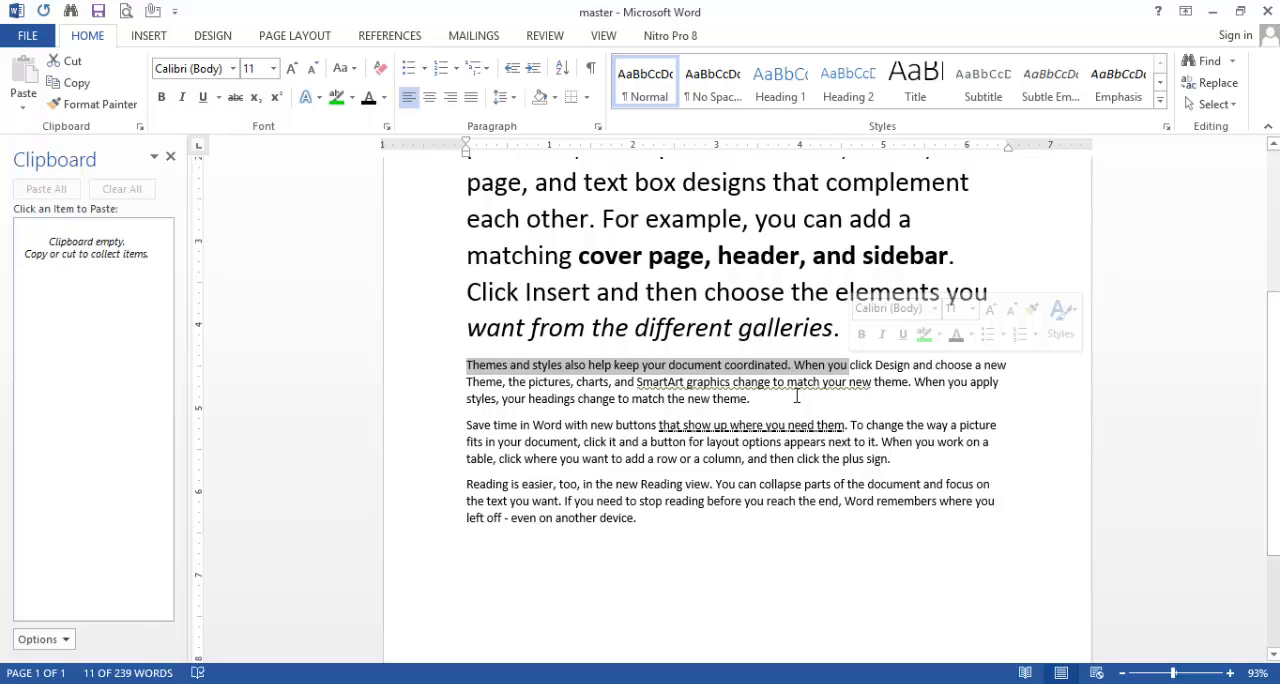
click(236, 100)
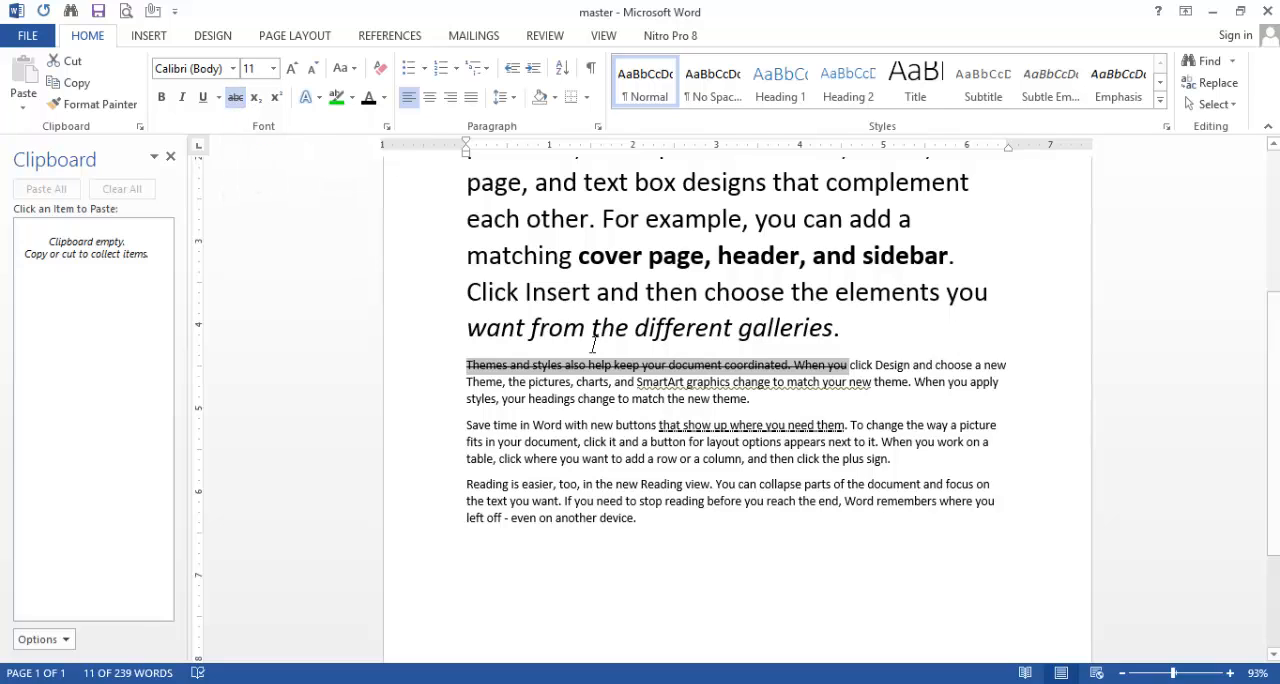
click(897, 341)
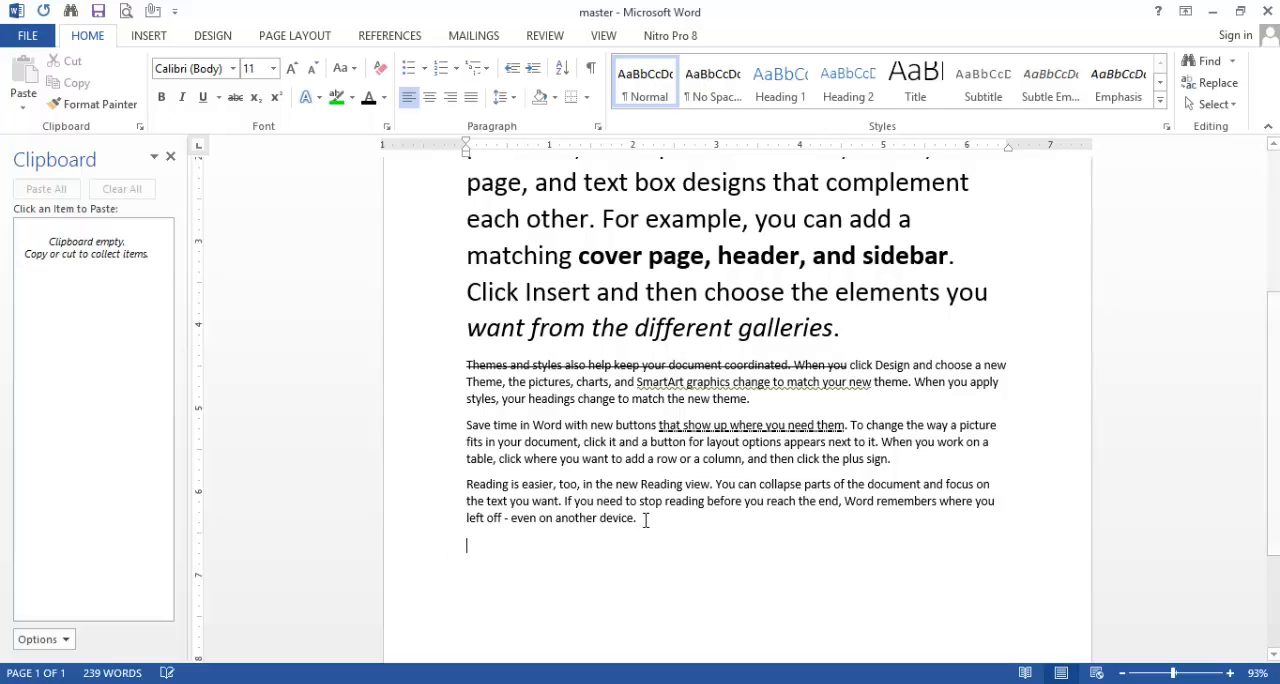
Step: Add the line "(a+b)2=(a)2+2ab(b)2" below the last paragraph and enlarge it in increments to font size 28
key(Return)
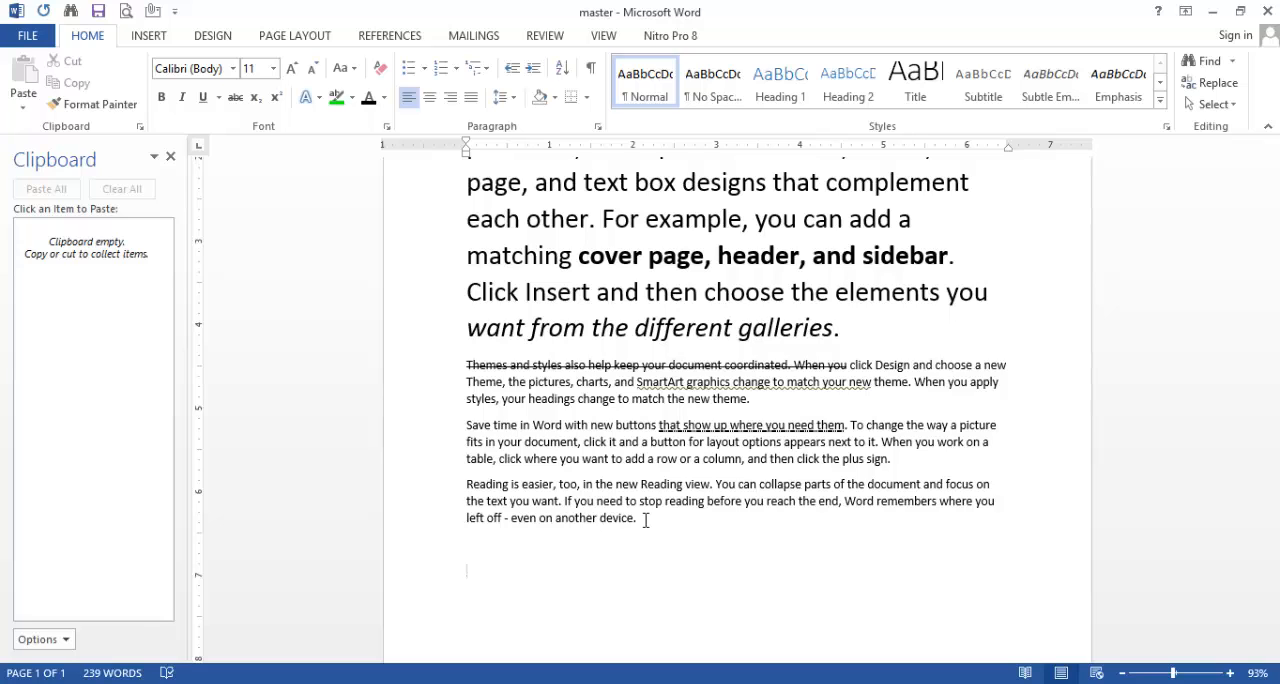
text((a=)
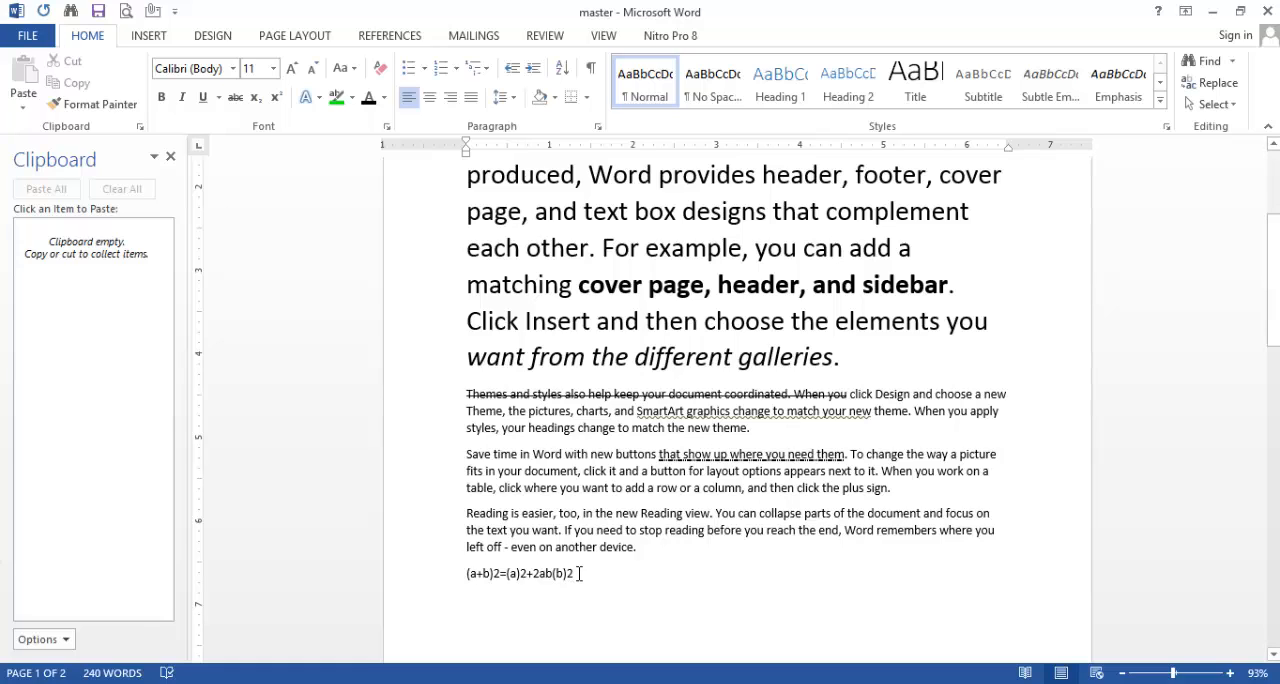
drag(575, 573, 461, 575)
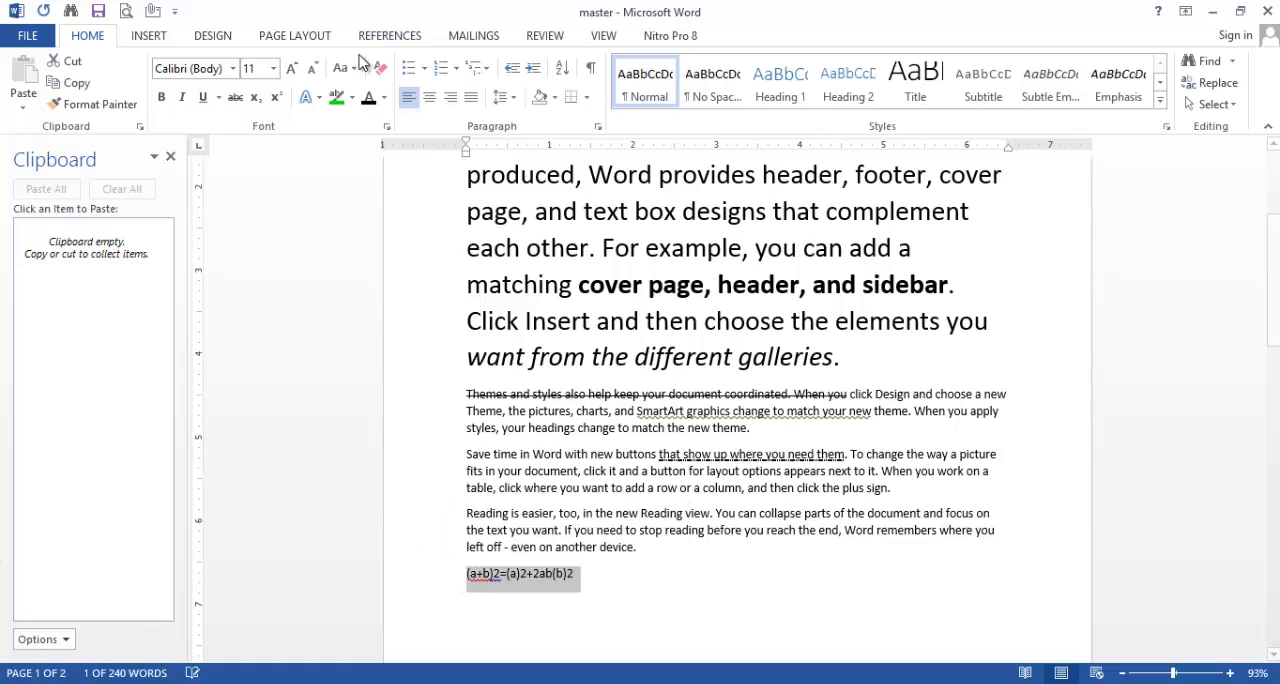
click(293, 68)
click(293, 68)
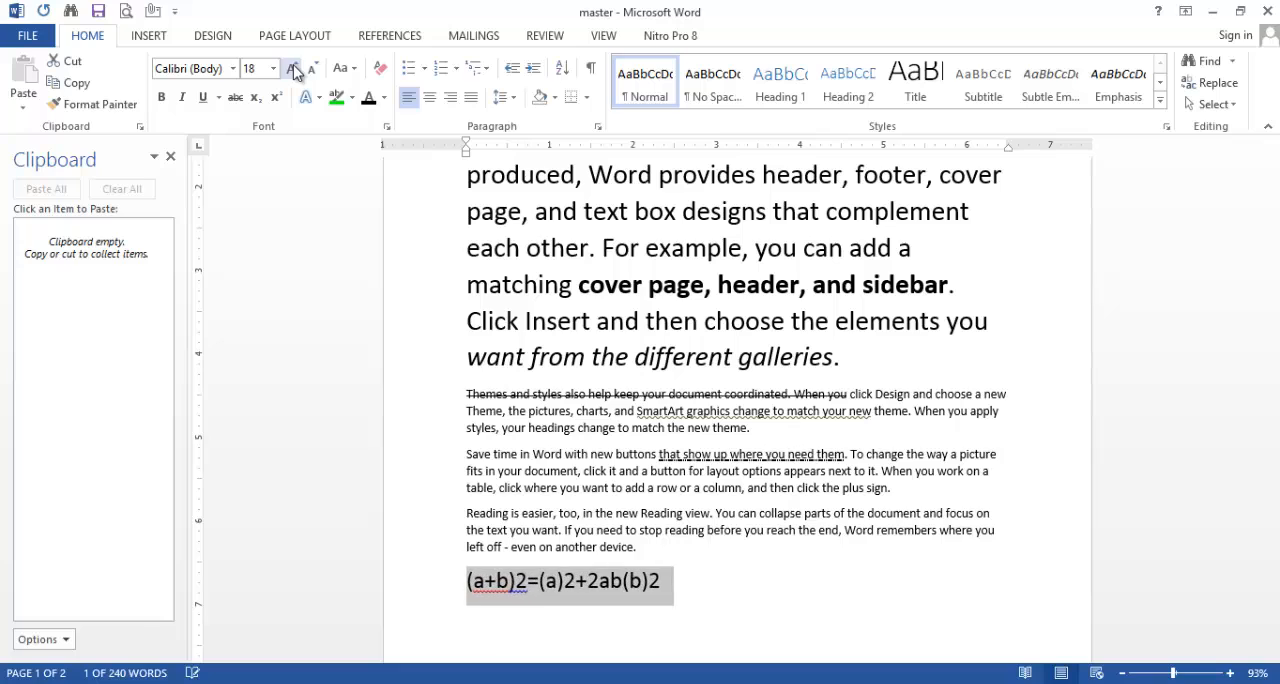
click(293, 68)
click(293, 68)
click(800, 592)
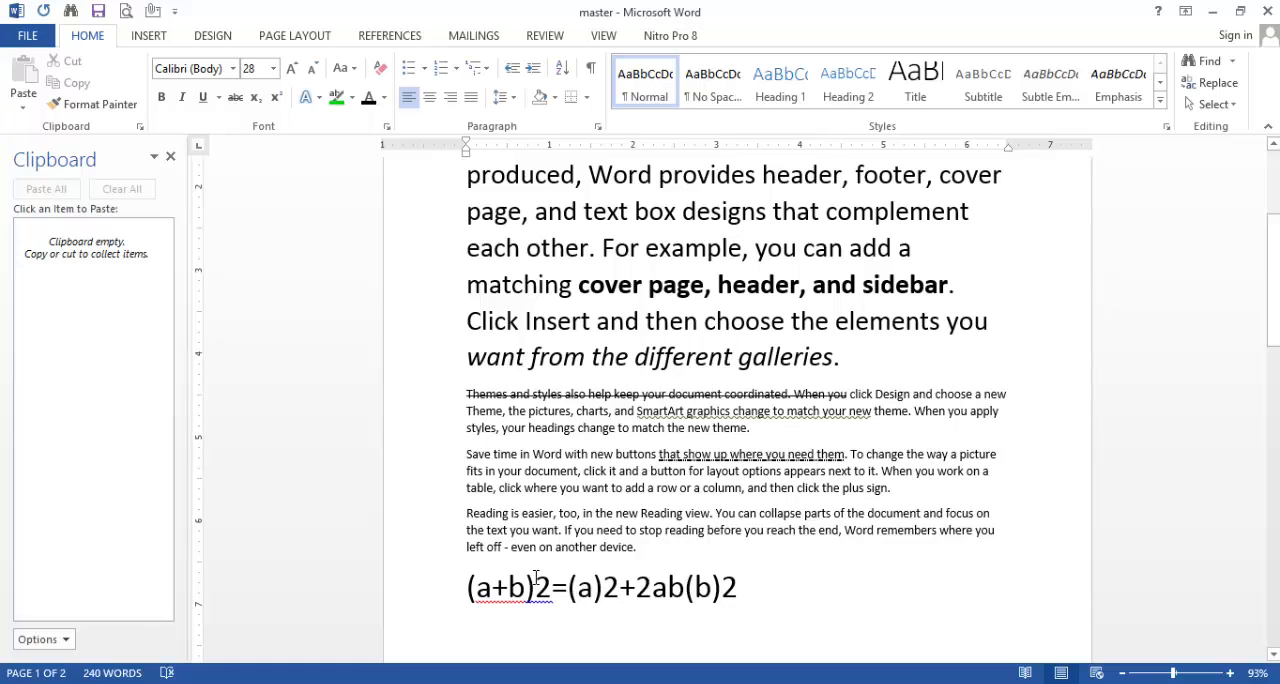
Step: Superscript all three exponent 2s in the formula "(a+b)2=(a)2+2ab(b)2"
drag(537, 587, 551, 588)
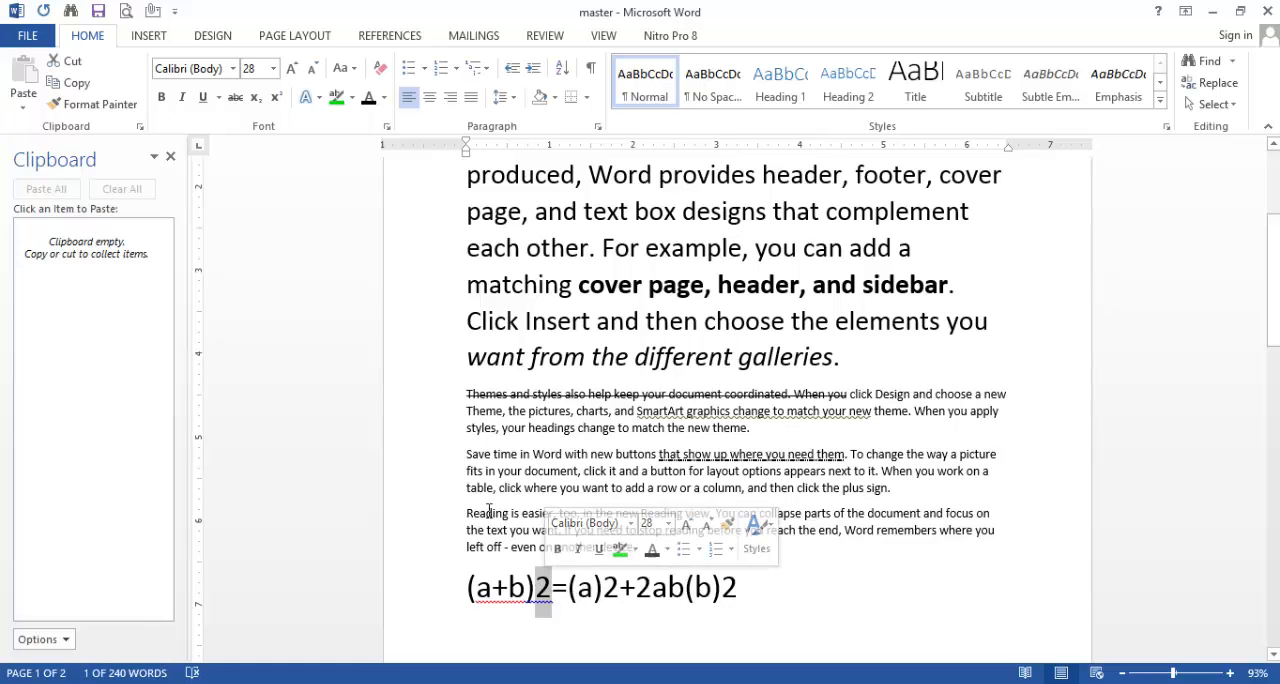
click(278, 99)
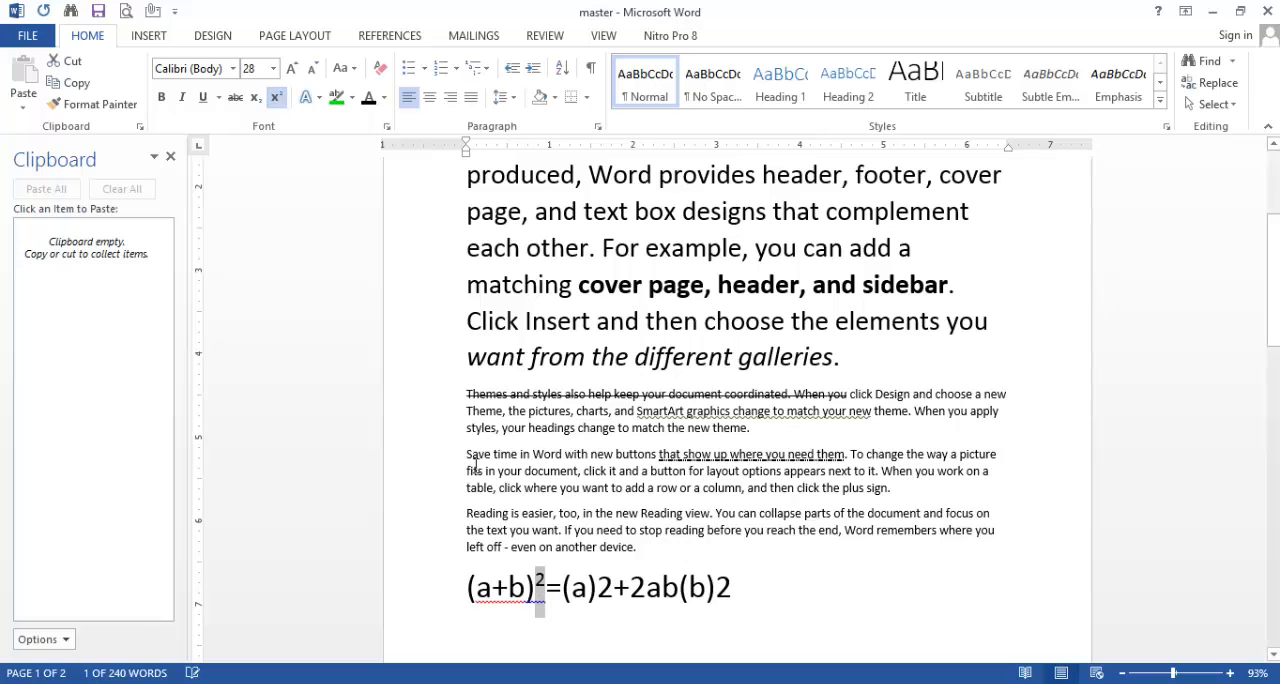
drag(597, 585, 611, 587)
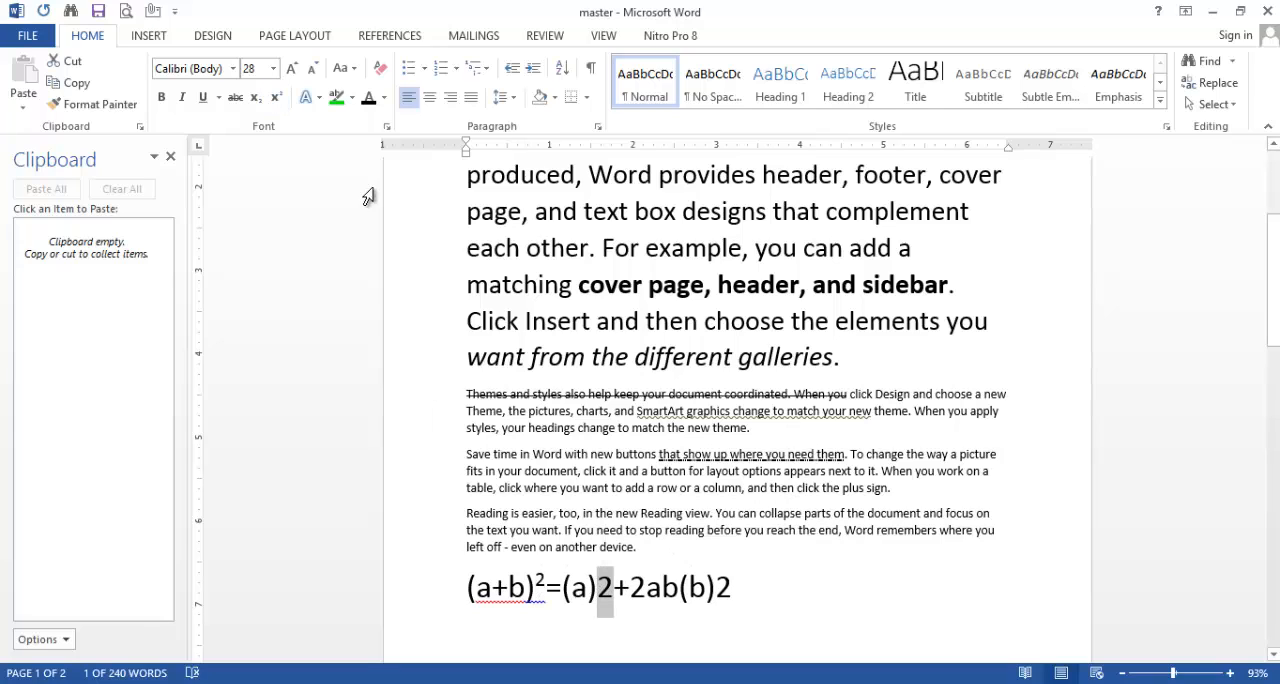
click(275, 97)
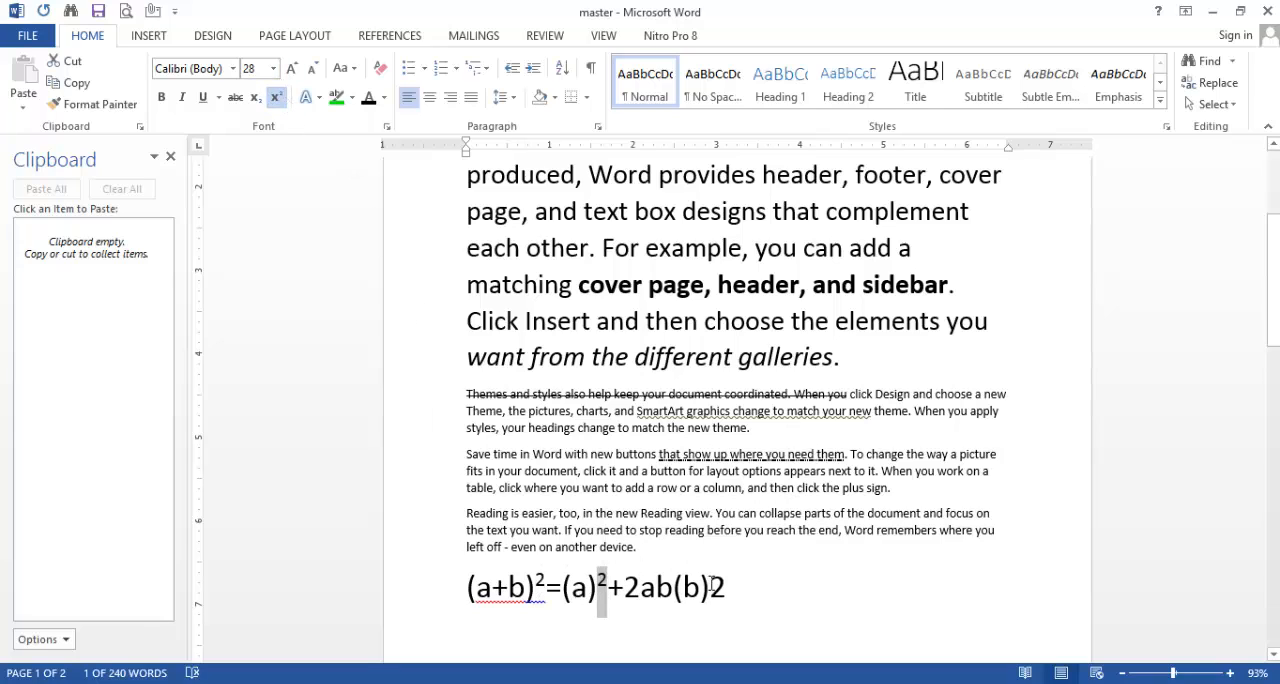
drag(709, 587, 726, 588)
click(275, 97)
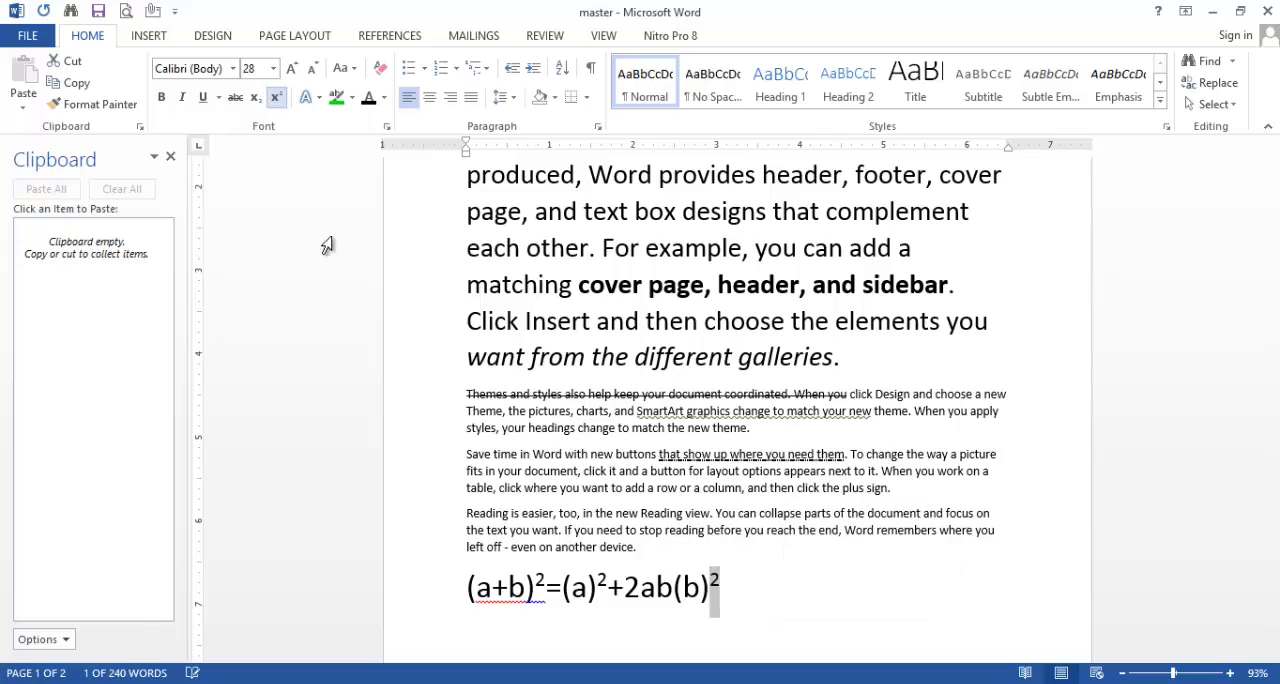
click(739, 585)
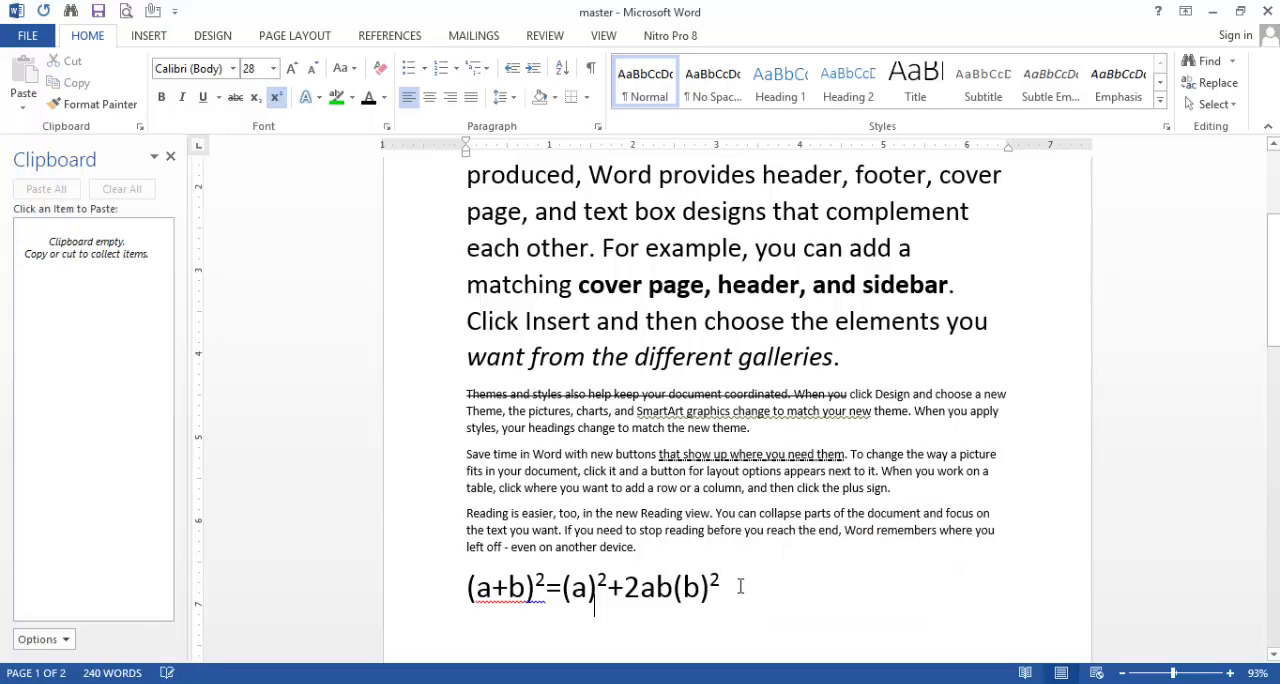
Step: Add the line "h2so4" below the formula and enlarge it in increments to font size 90
key(Return)
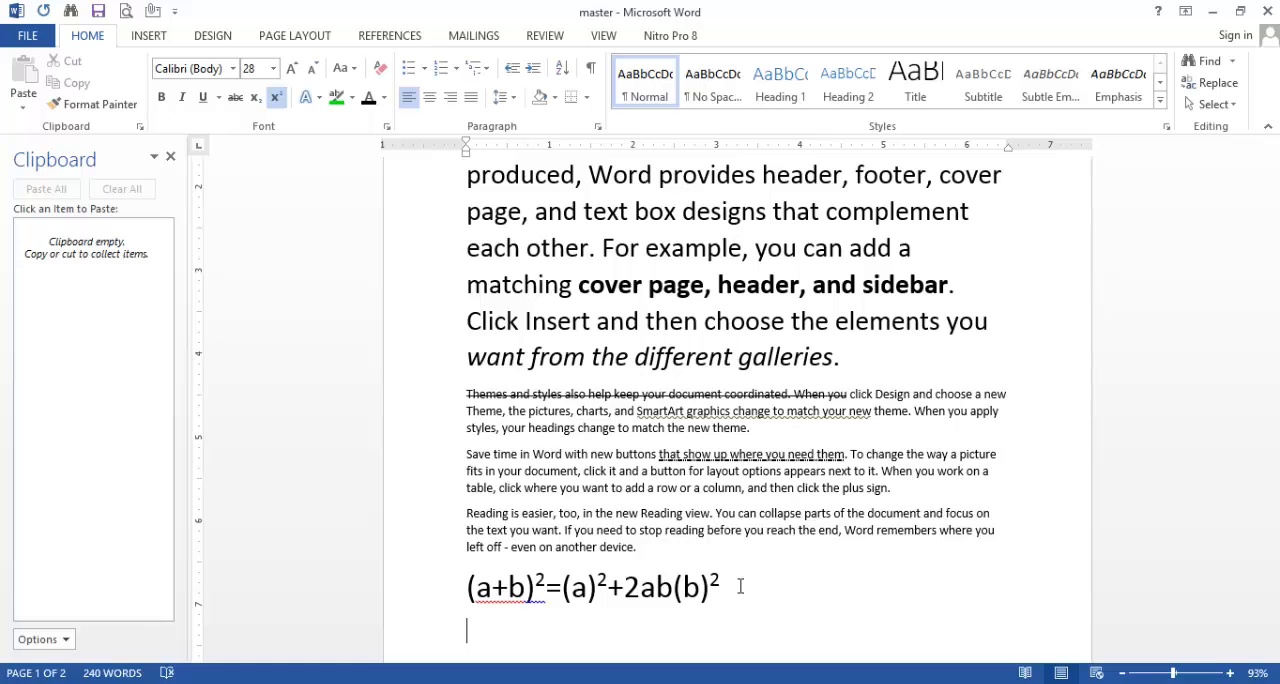
text(h2so4)
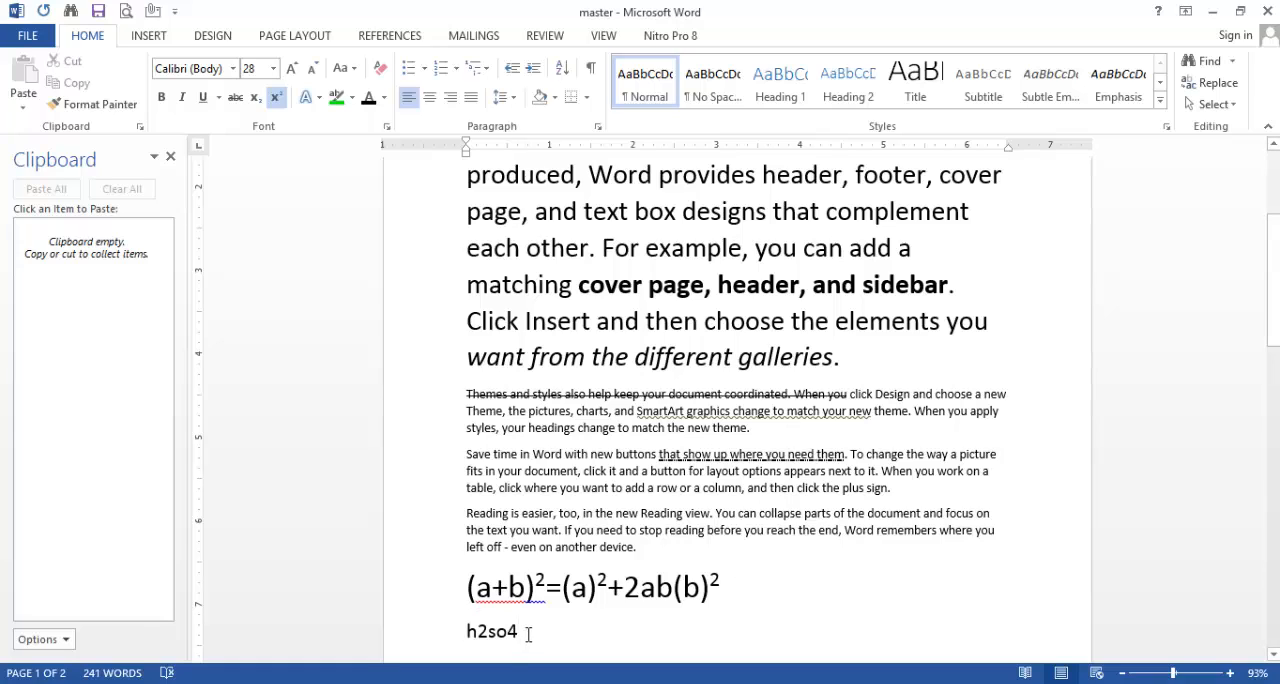
drag(528, 634, 466, 630)
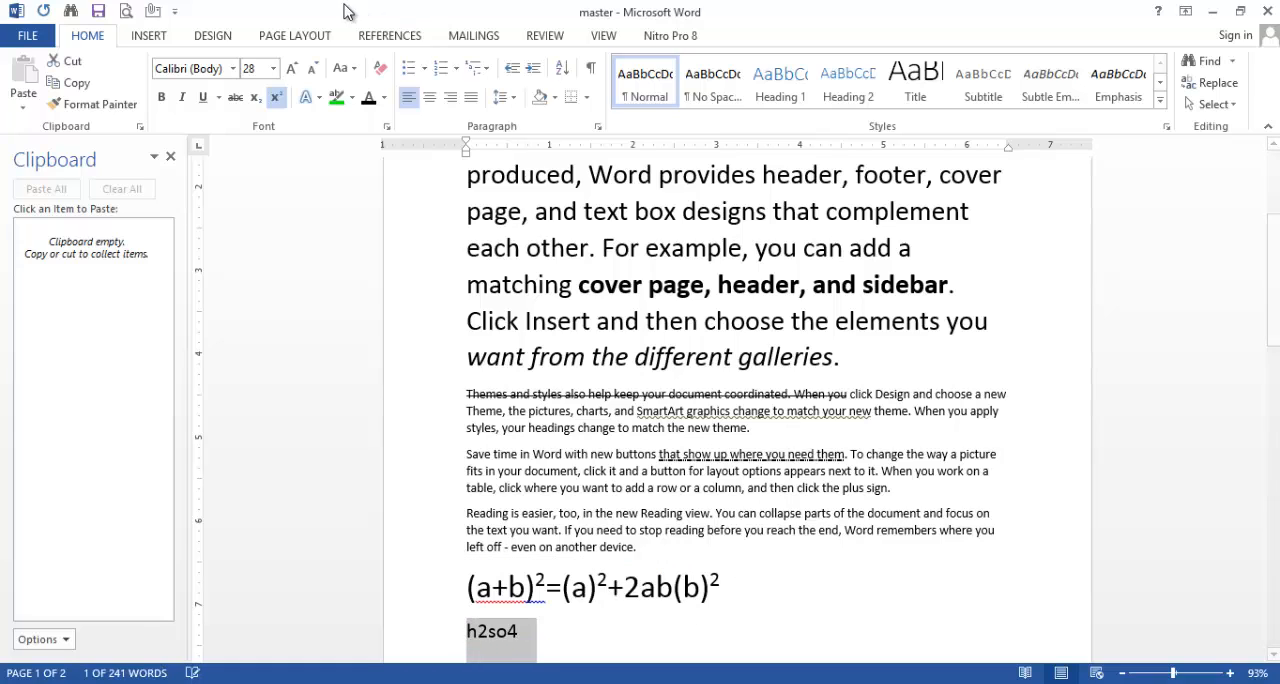
click(292, 68)
click(292, 68)
click(292, 68)
click(292, 68)
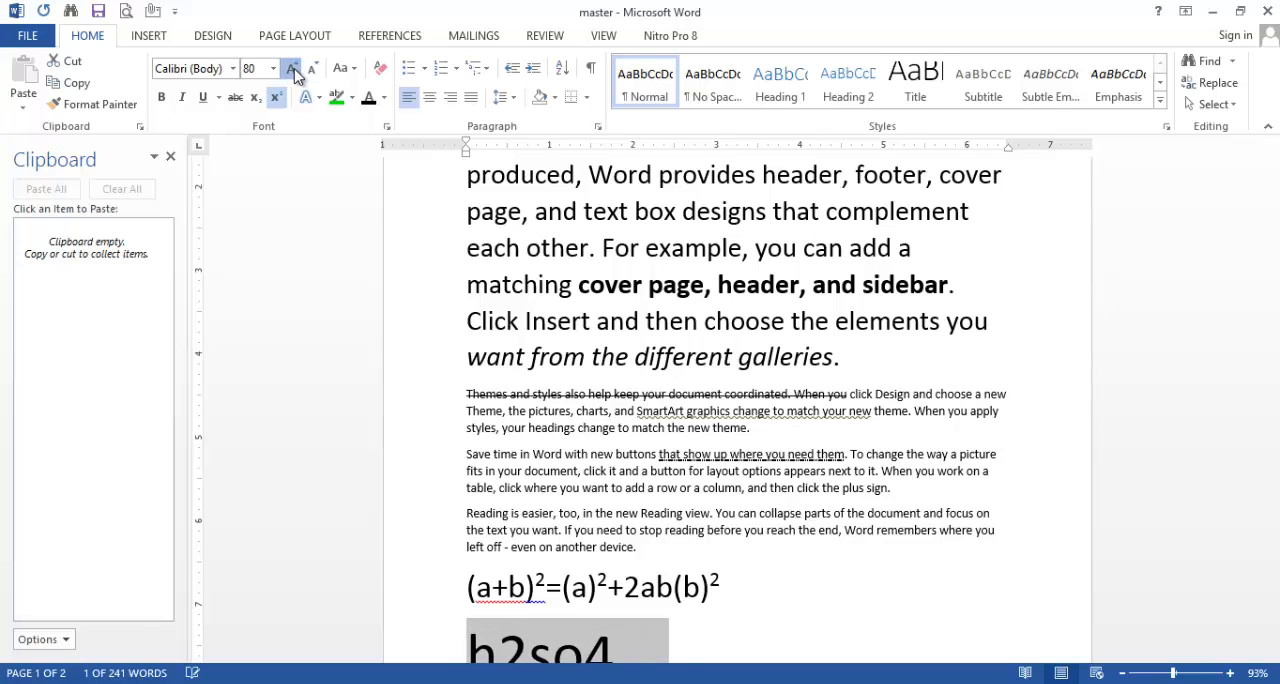
click(292, 68)
scroll(748, 528, down, 1)
scroll(748, 528, down, 1)
click(745, 580)
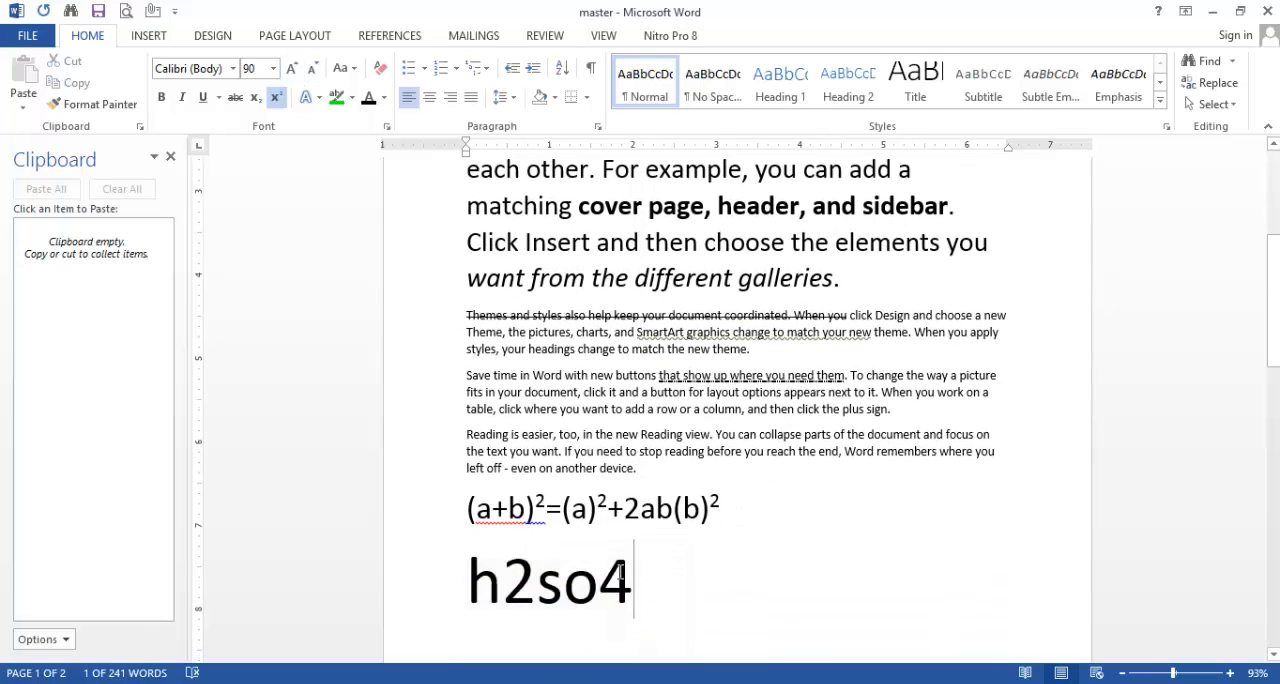
Step: Subscript the 2 and the 4 in "h2so4"
click(531, 563)
drag(531, 563, 506, 565)
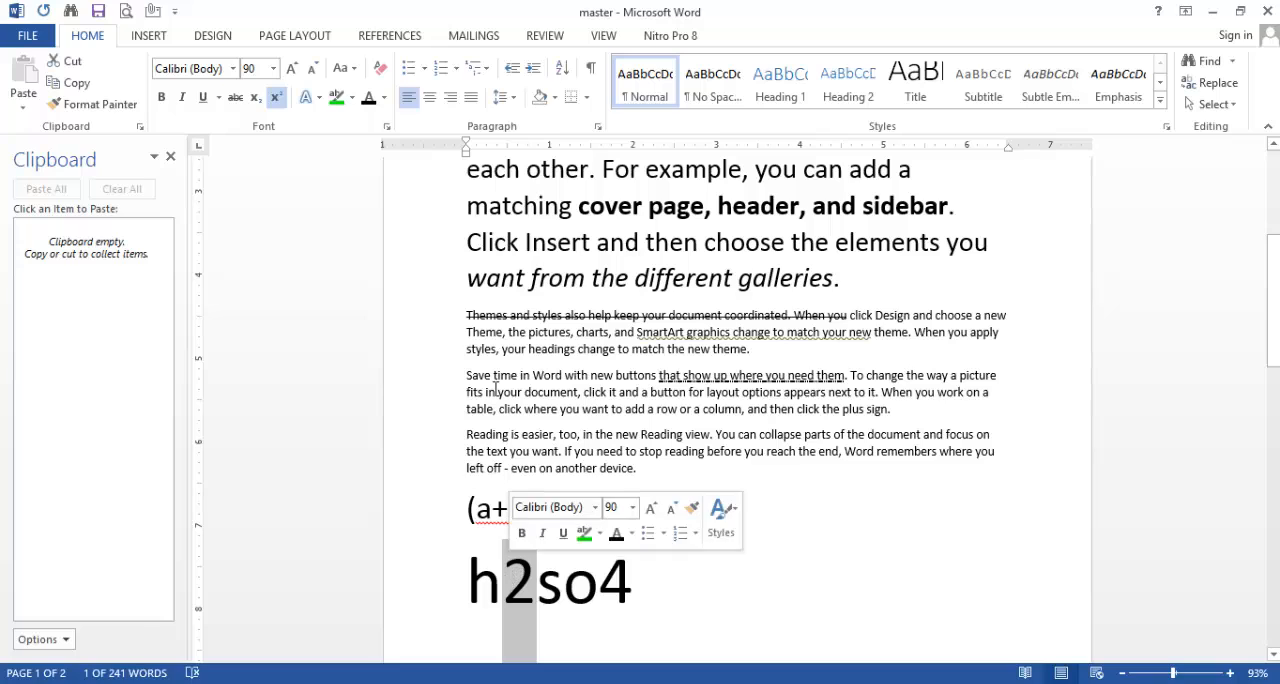
click(256, 98)
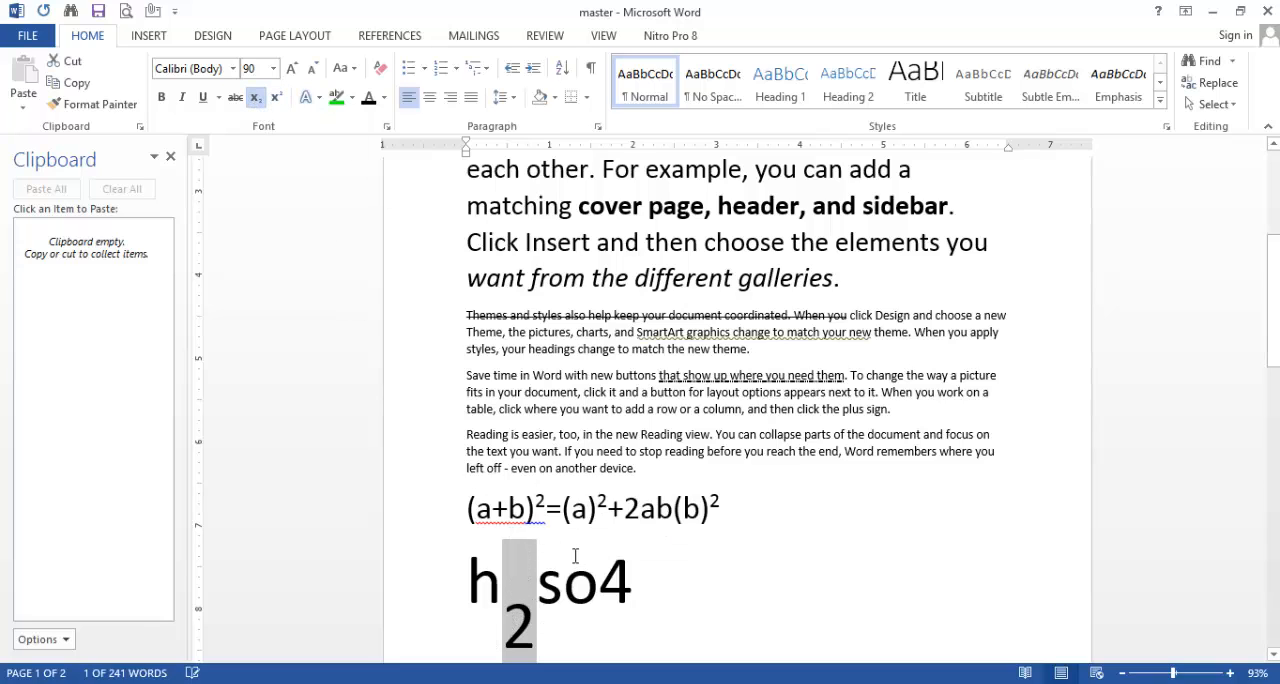
drag(600, 575, 634, 580)
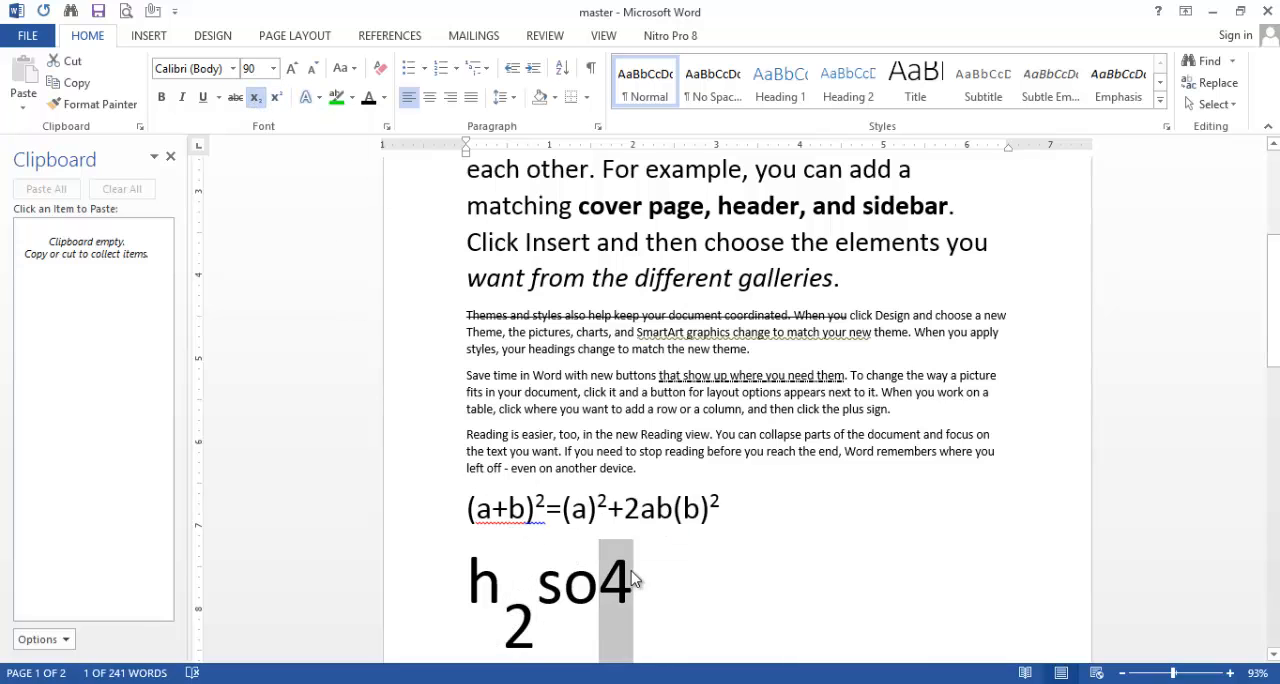
click(256, 98)
click(716, 580)
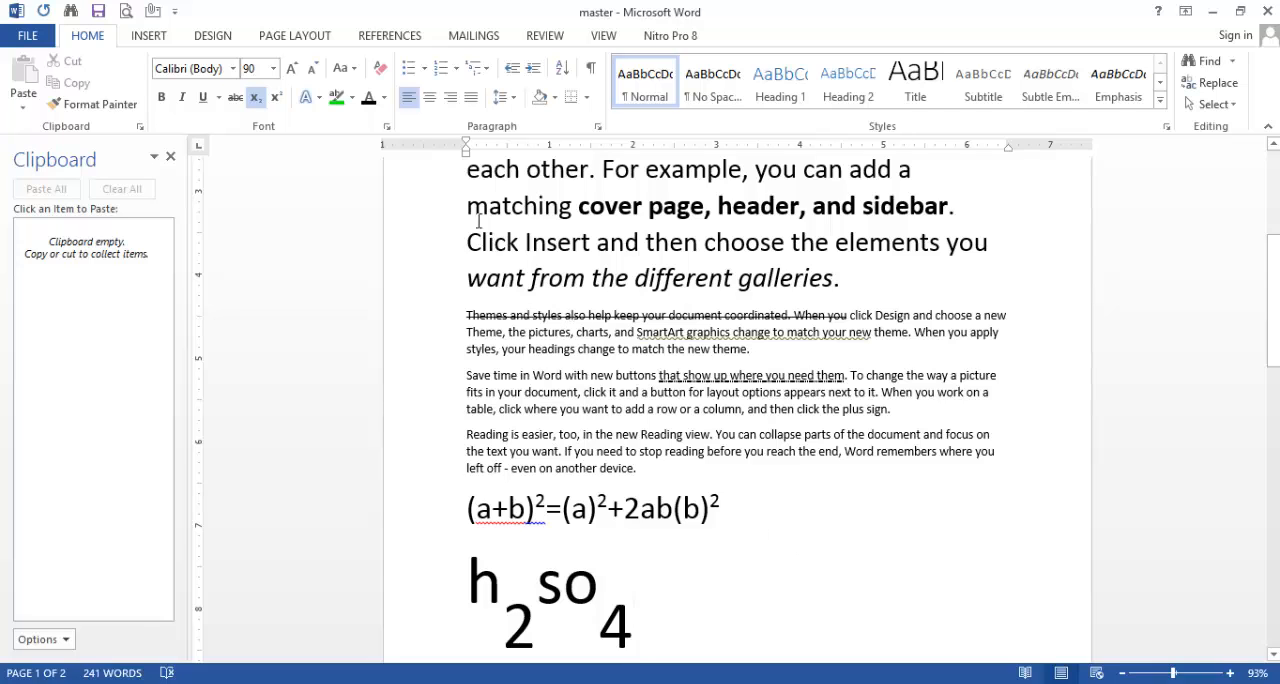
scroll(567, 314, up, 5)
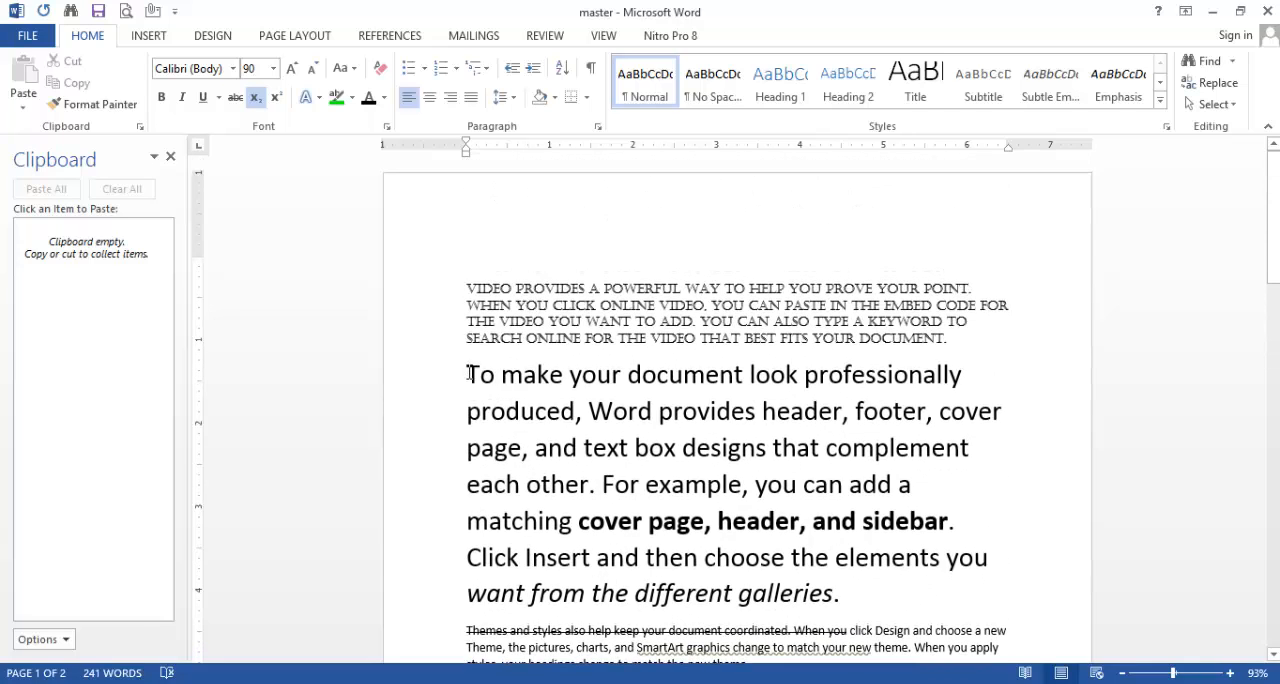
drag(468, 374, 842, 411)
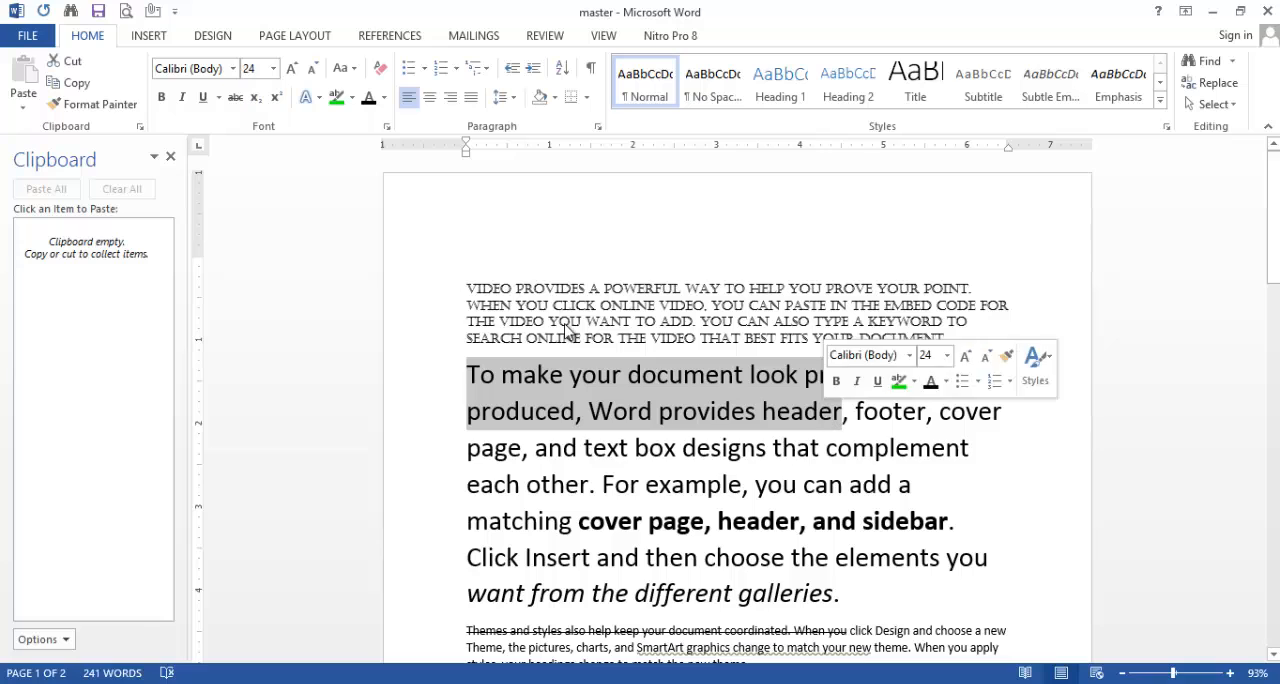
click(309, 96)
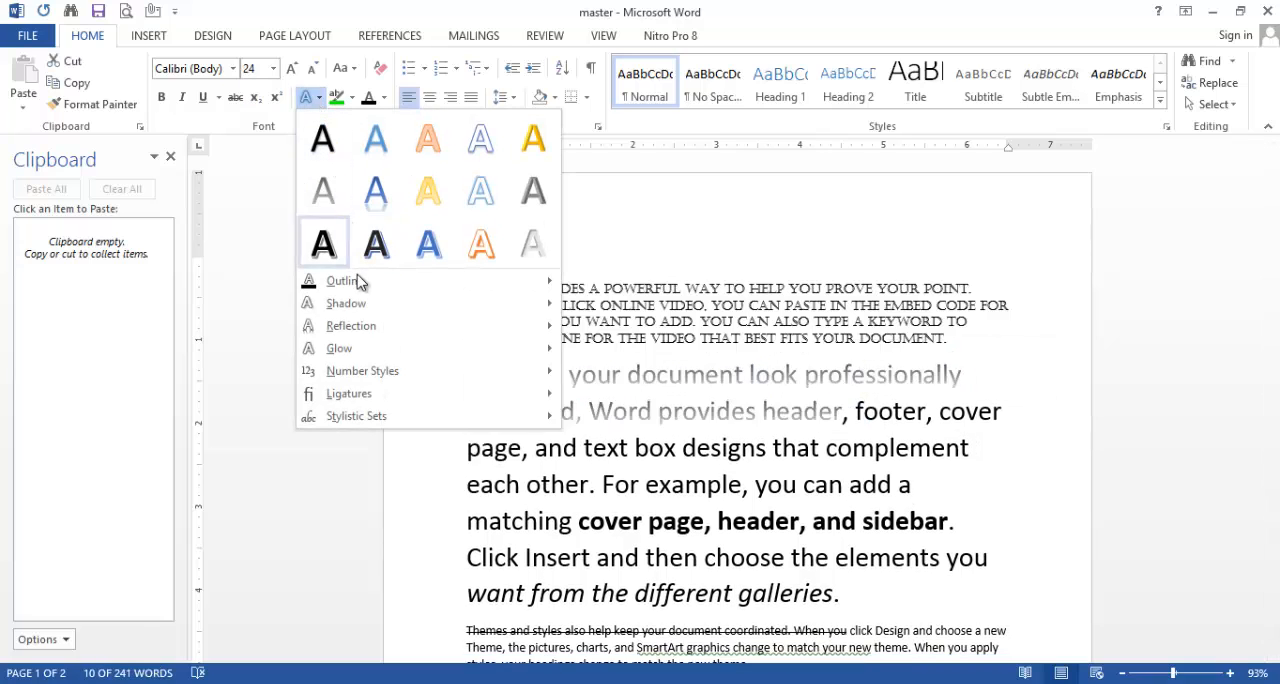
mouse_move(367, 289)
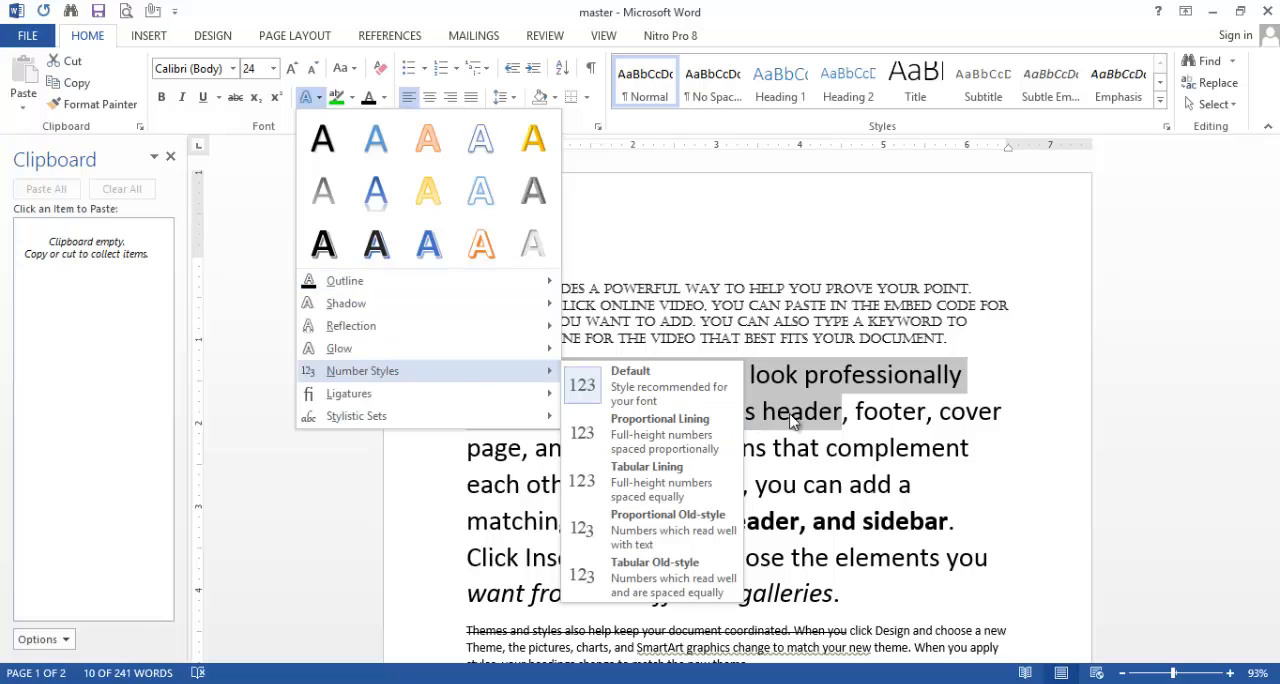
click(995, 360)
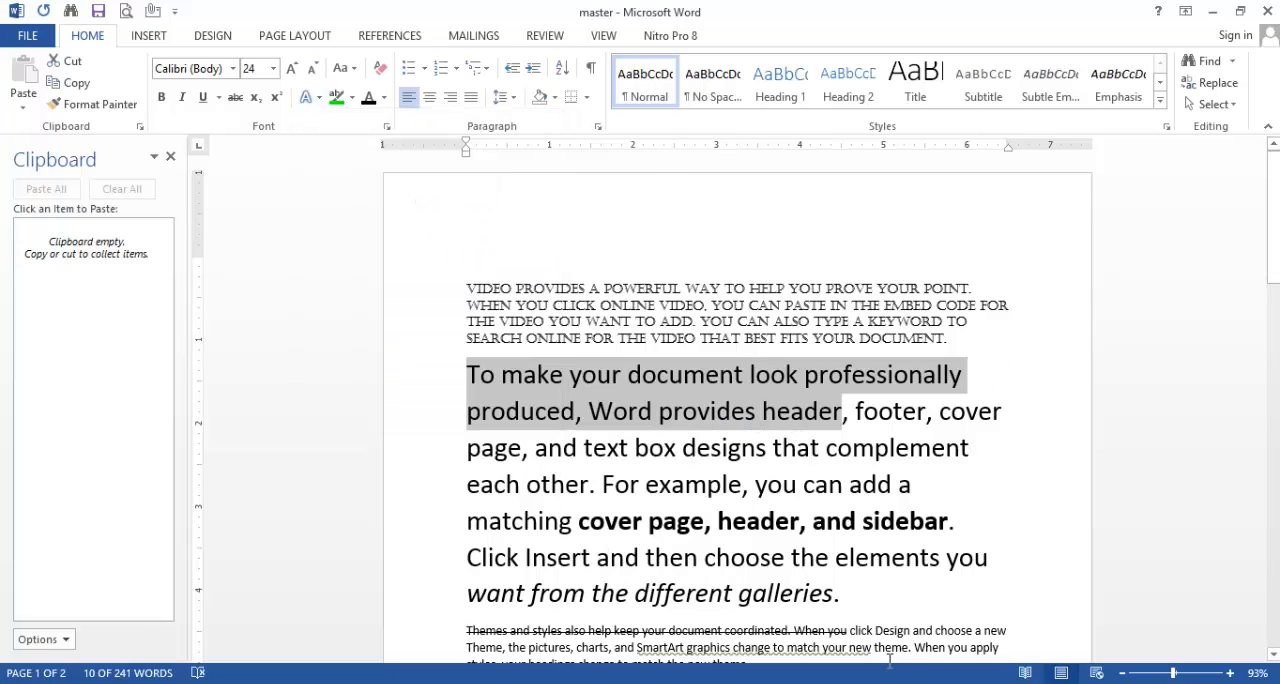
Step: Enlarge the whole second paragraph, starting "To make your document look", in increments to font size 72
drag(845, 592, 447, 345)
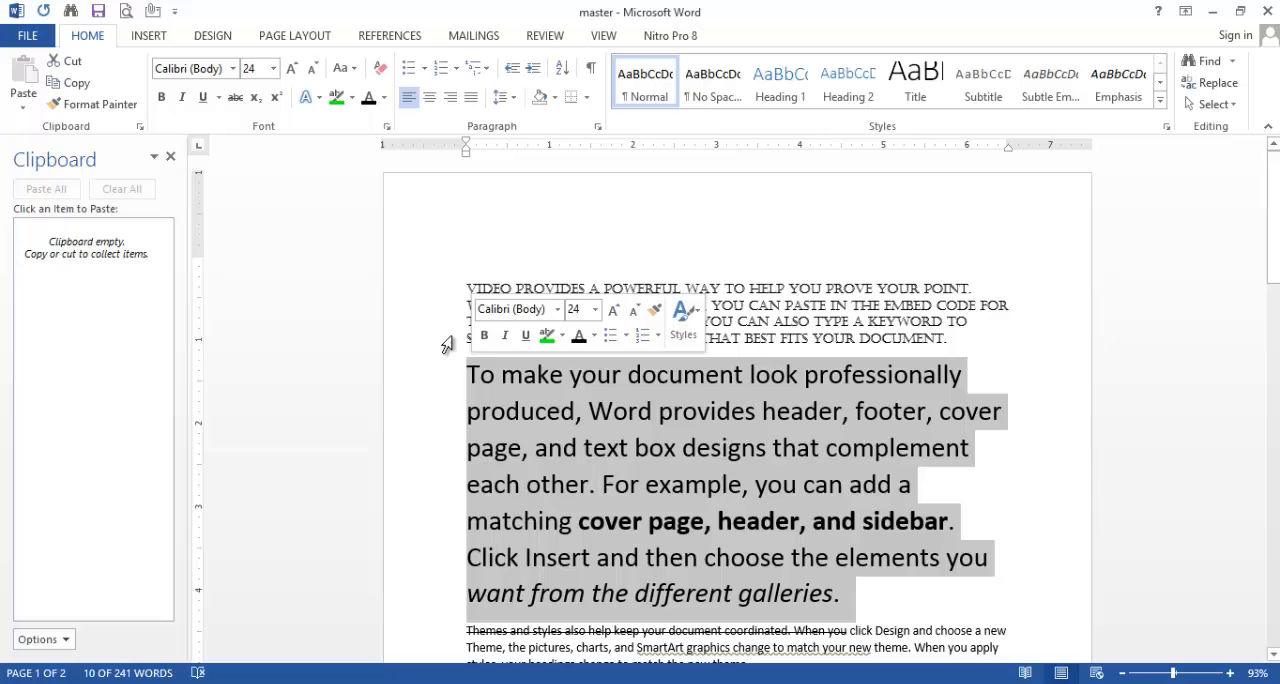
click(292, 68)
click(292, 68)
click(292, 68)
click(292, 68)
click(292, 68)
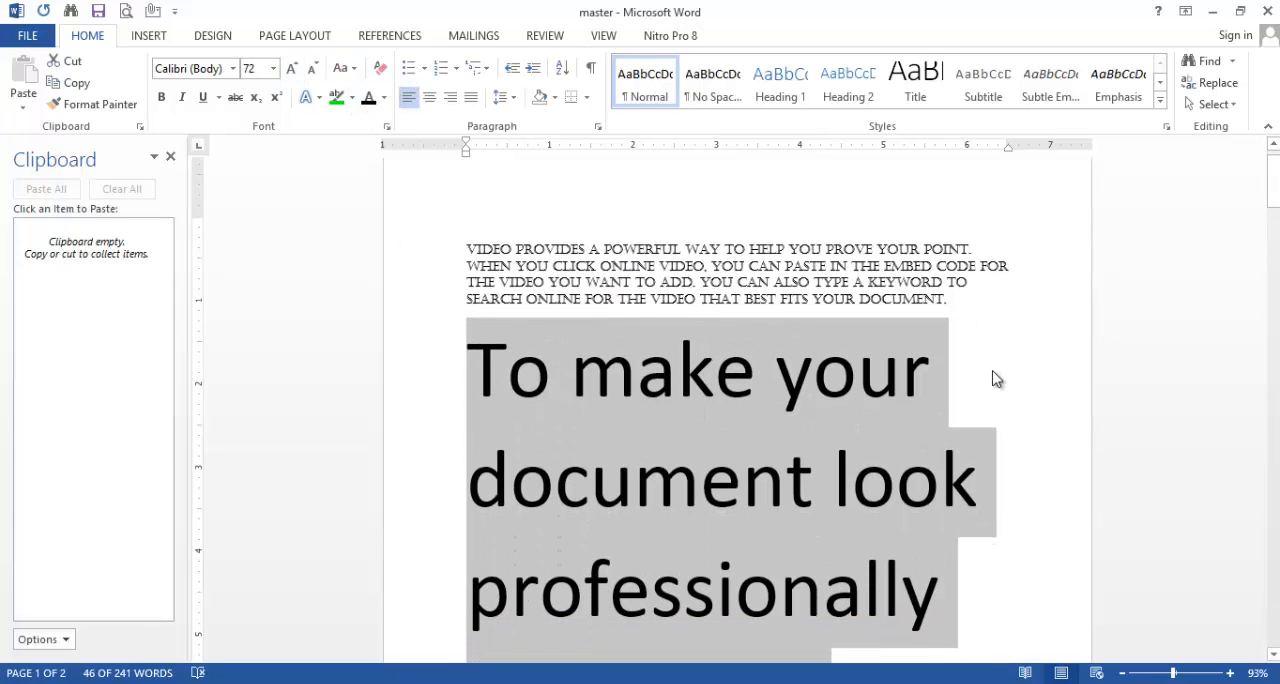
Step: Apply a gold text-effect outline to "To make your" at the start of the second paragraph
click(944, 380)
drag(944, 380, 462, 375)
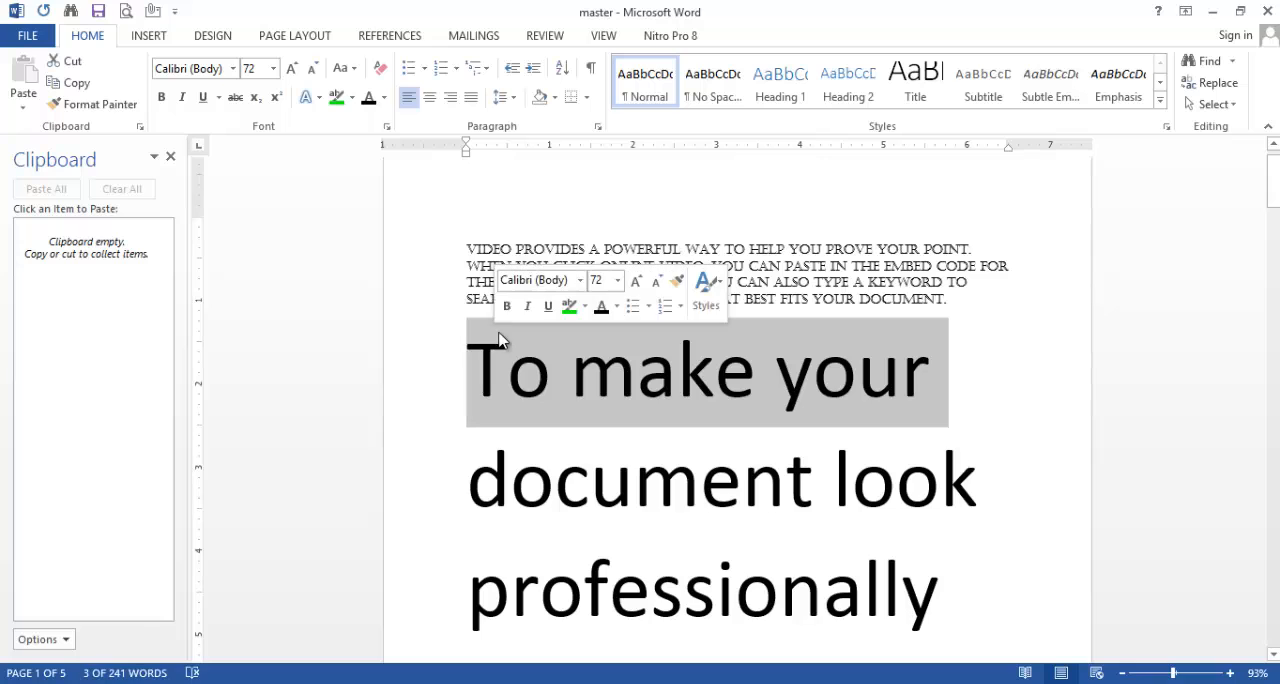
click(316, 97)
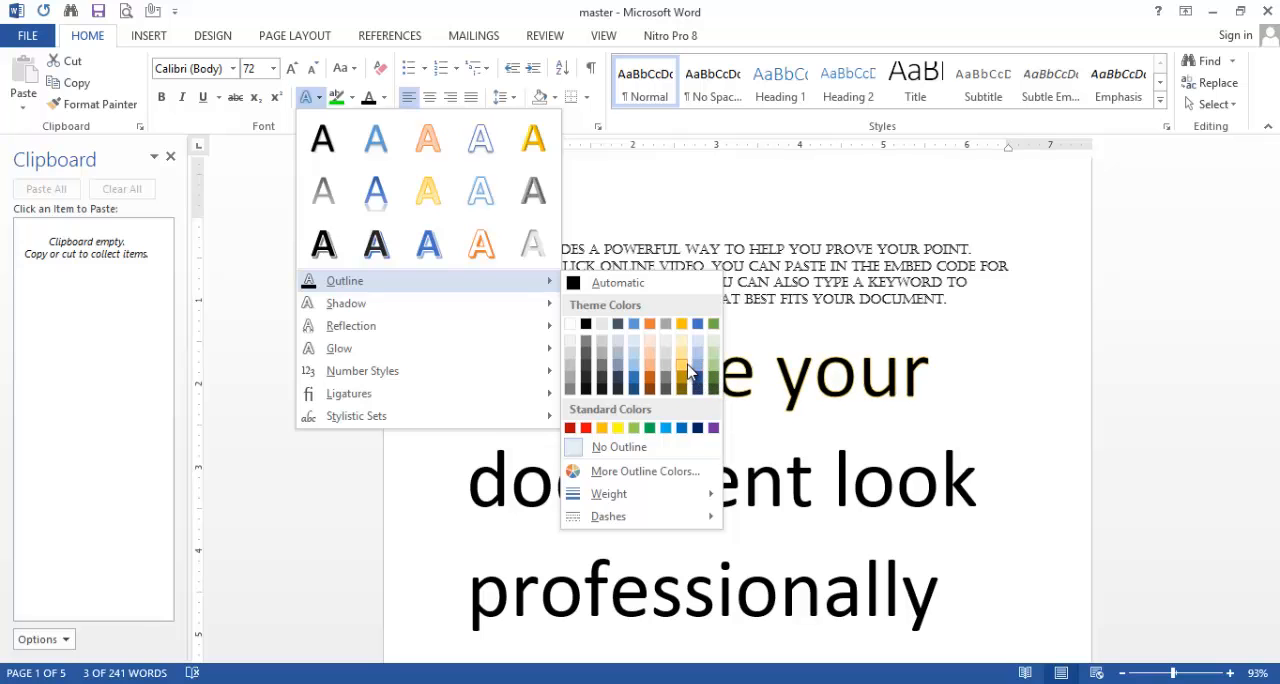
click(709, 384)
click(987, 391)
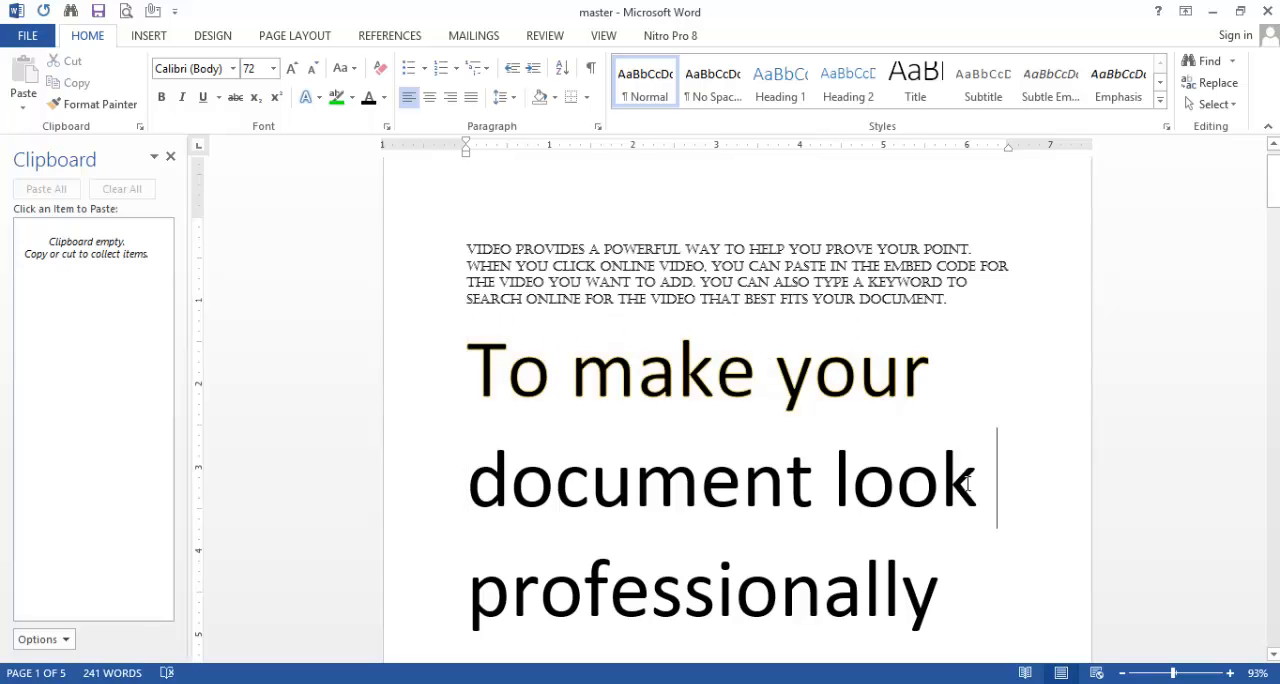
Step: Apply an outer text shadow offset to the right to "document look" in the second paragraph
drag(967, 484, 462, 482)
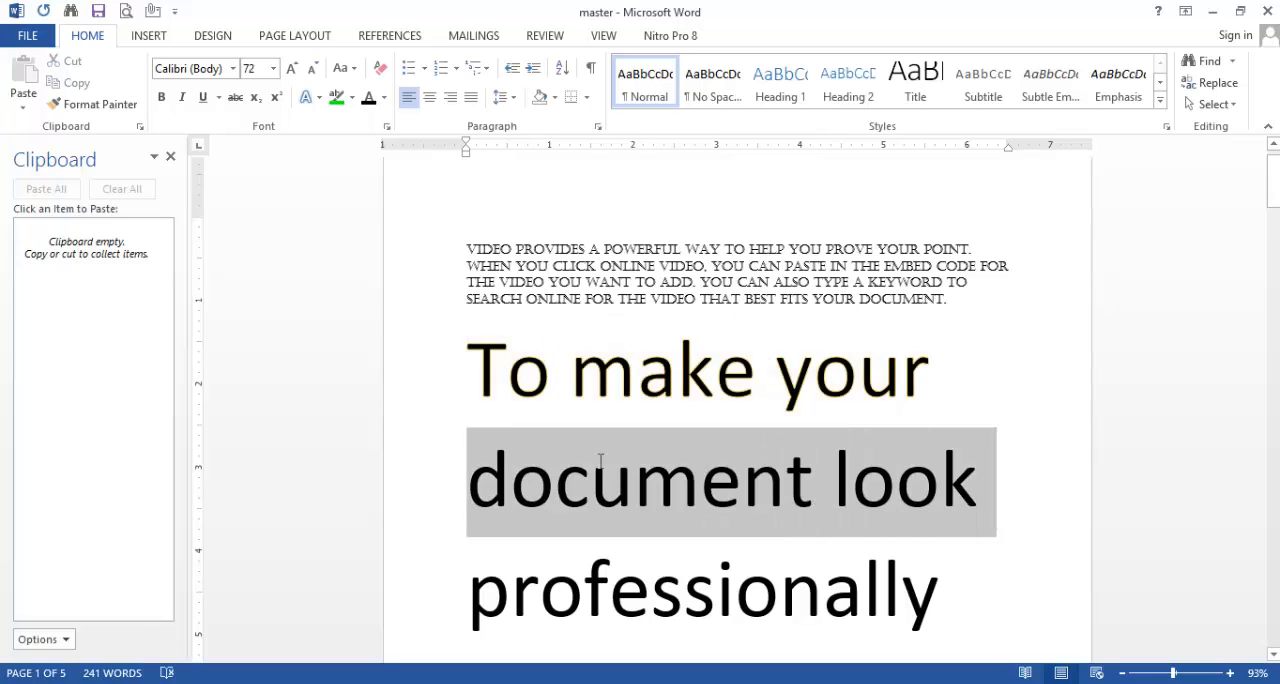
click(314, 100)
mouse_move(348, 308)
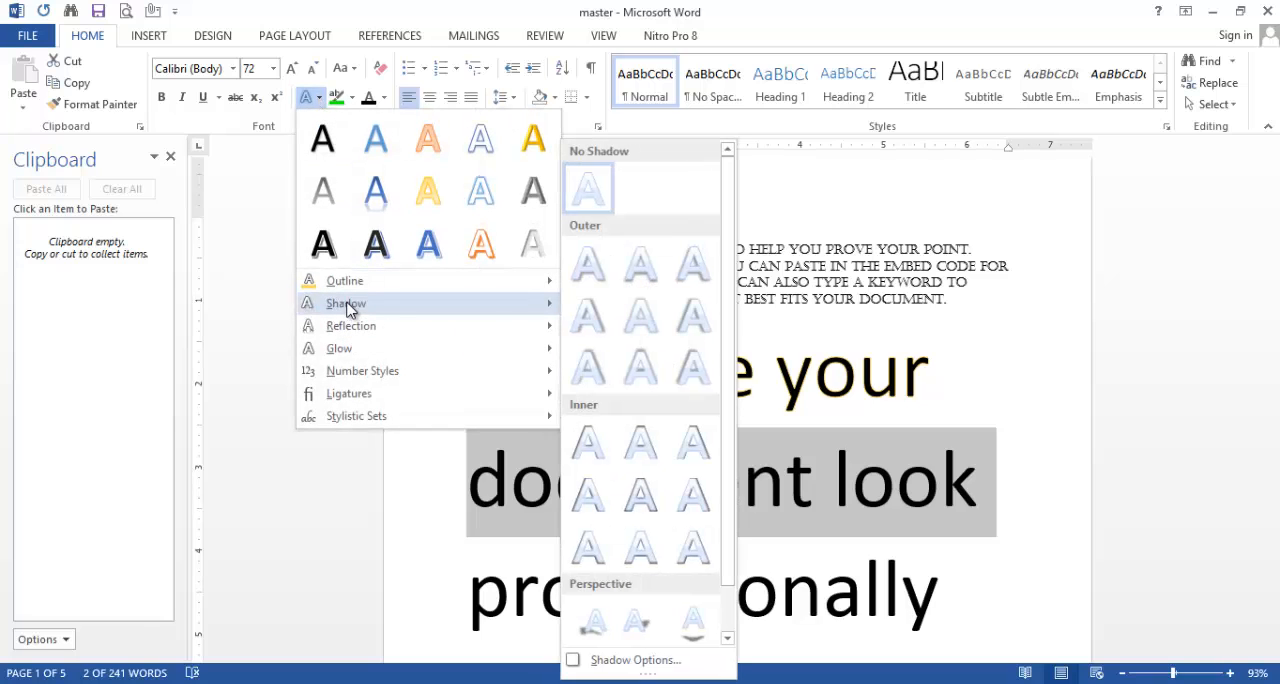
click(601, 318)
drag(1055, 451, 722, 510)
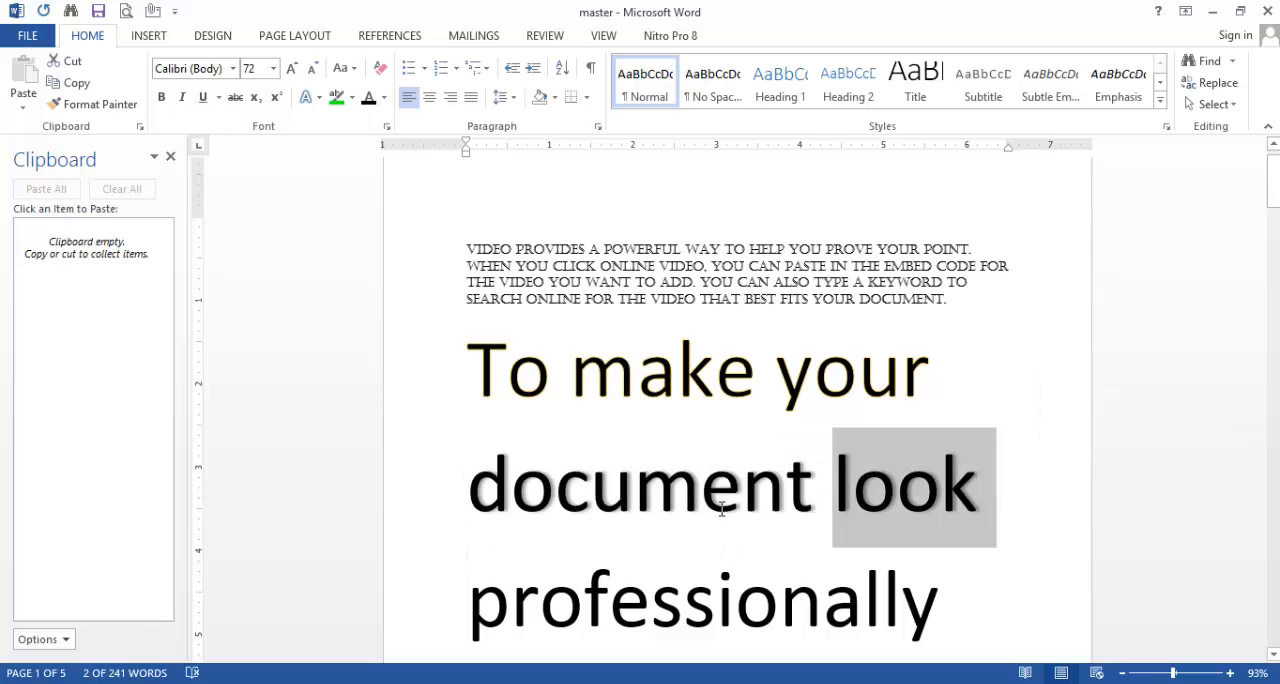
click(1026, 505)
Step: Apply the first reflection variation to the word "professionally" in the second paragraph
scroll(858, 575, down, 1)
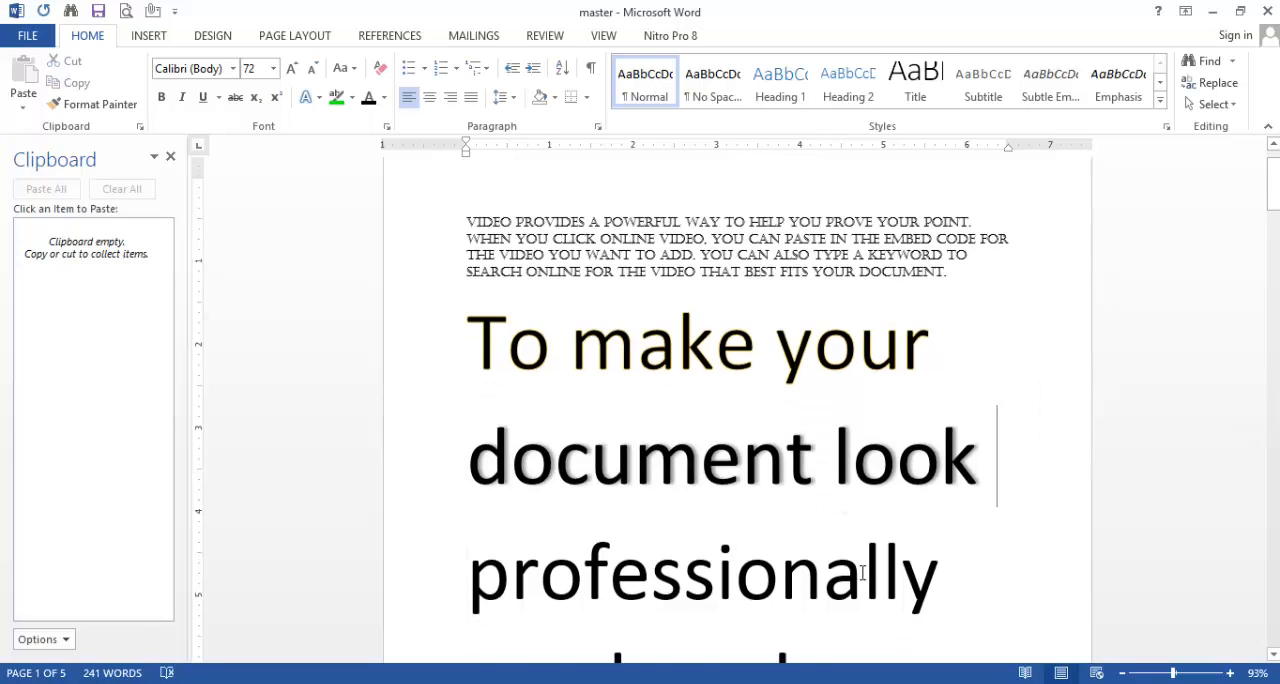
drag(955, 533, 449, 517)
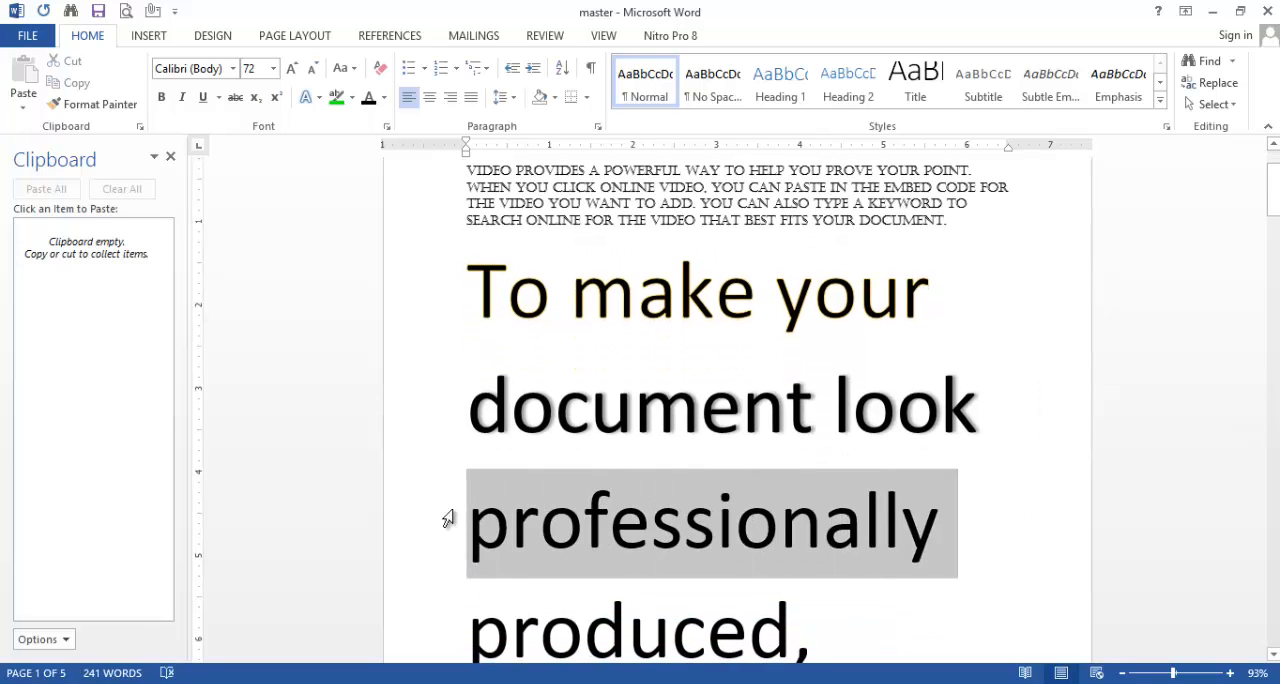
click(320, 104)
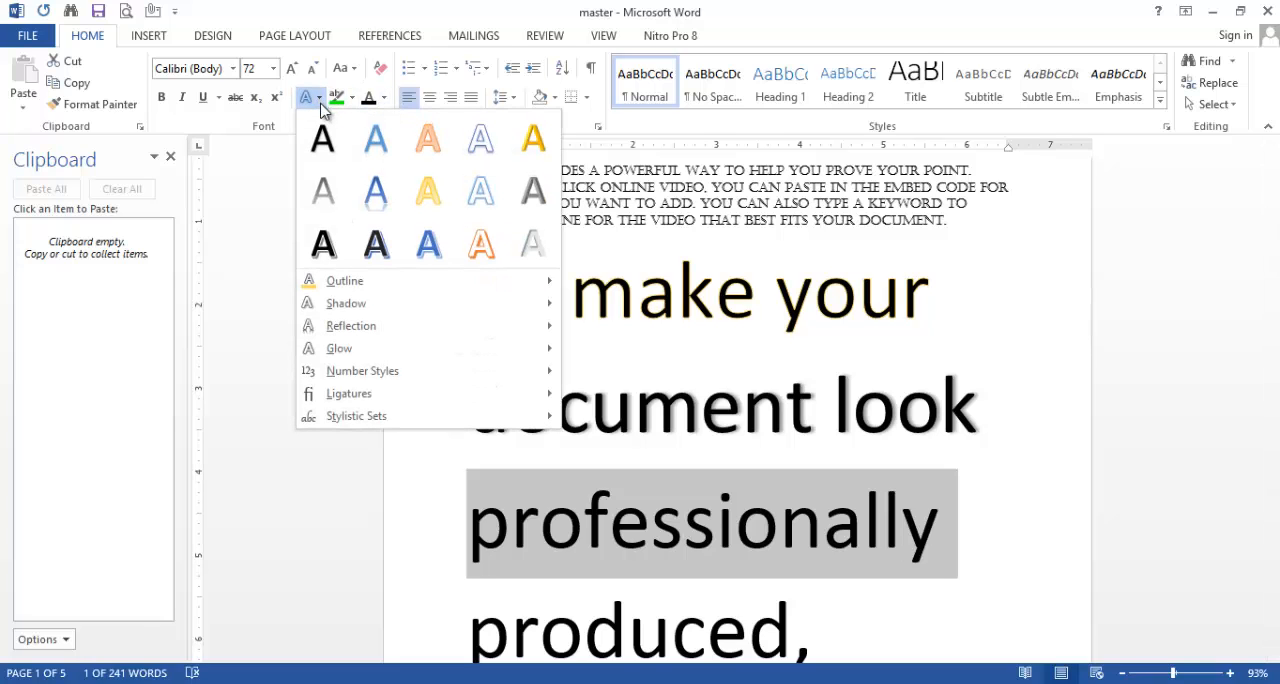
mouse_move(350, 325)
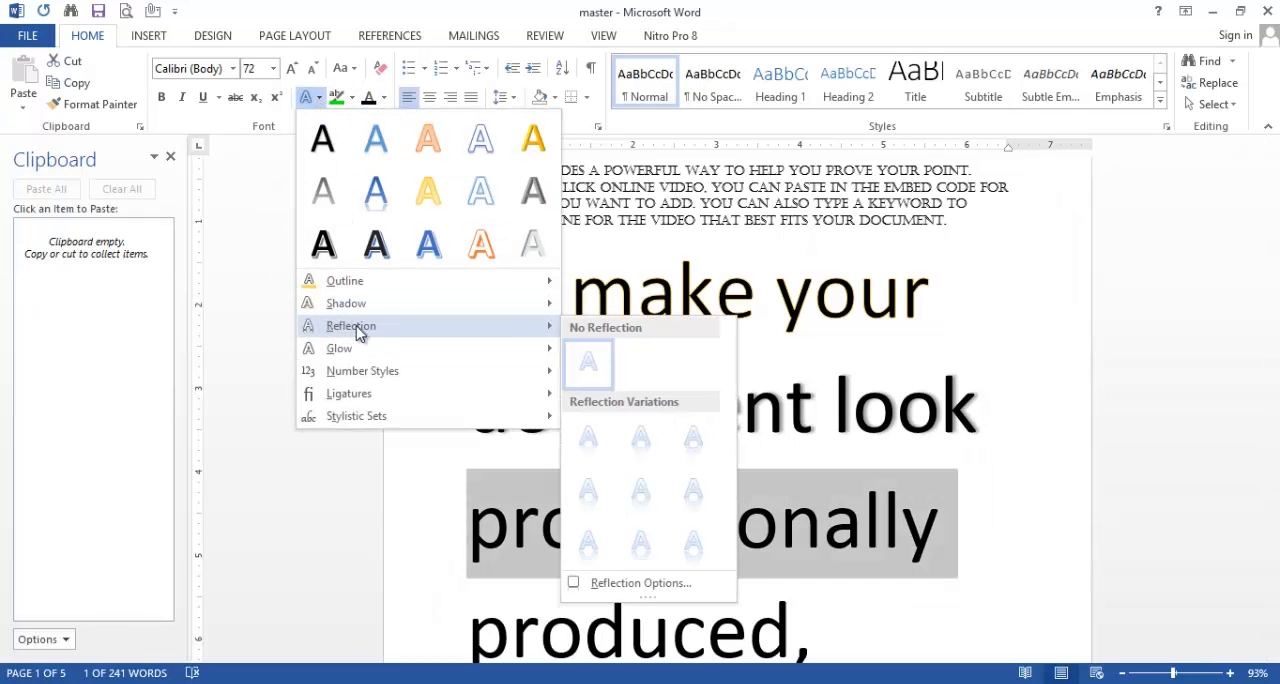
click(592, 442)
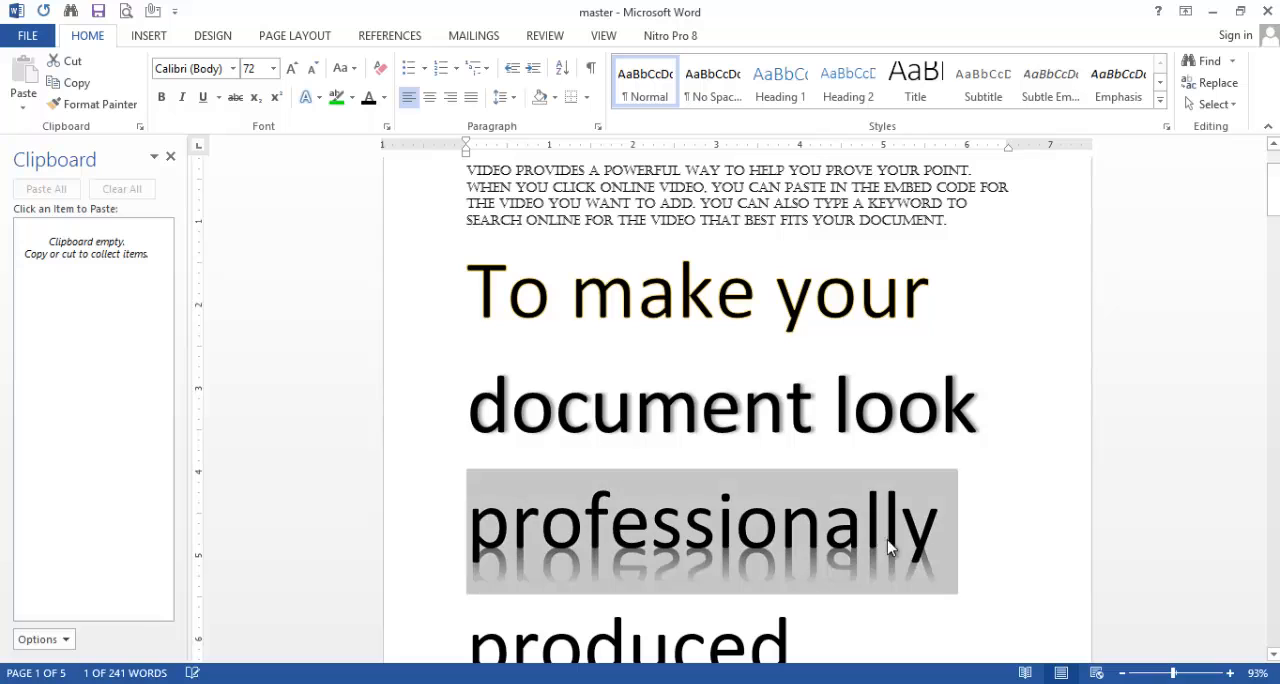
click(1001, 537)
Step: Apply a gray glow variation from the second row to the word "produced," in the second paragraph
scroll(689, 504, down, 2)
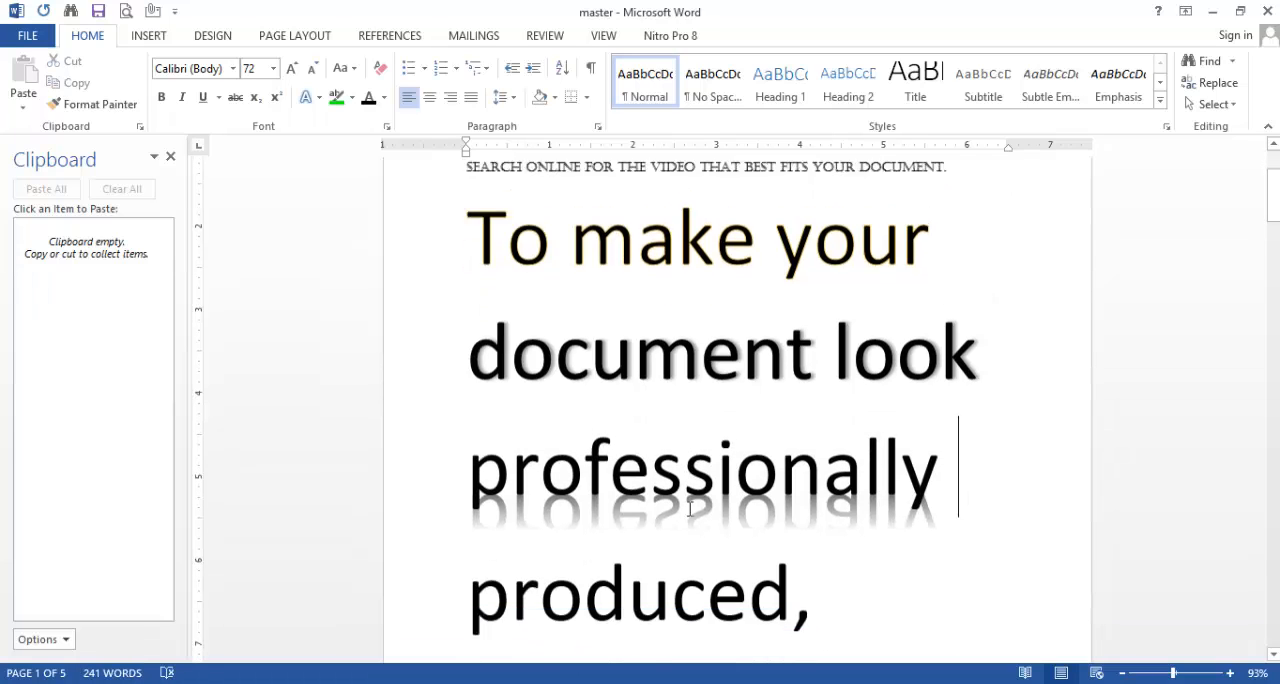
drag(829, 586, 548, 576)
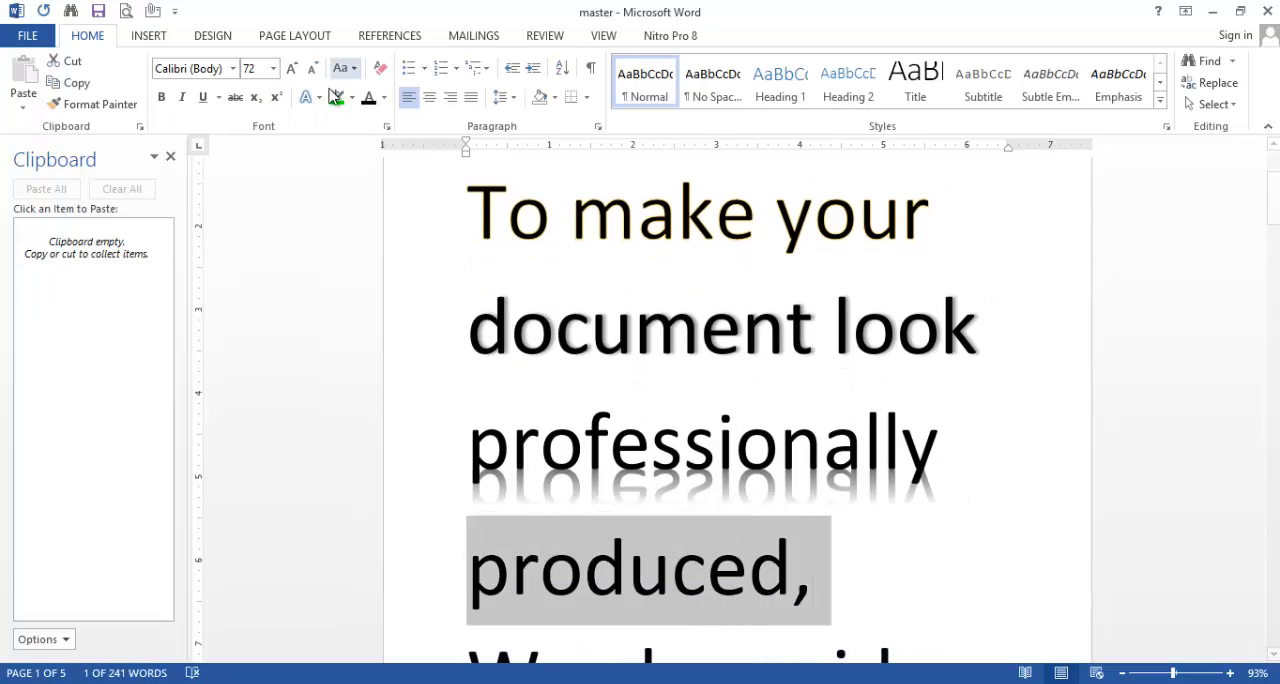
click(306, 96)
mouse_move(336, 358)
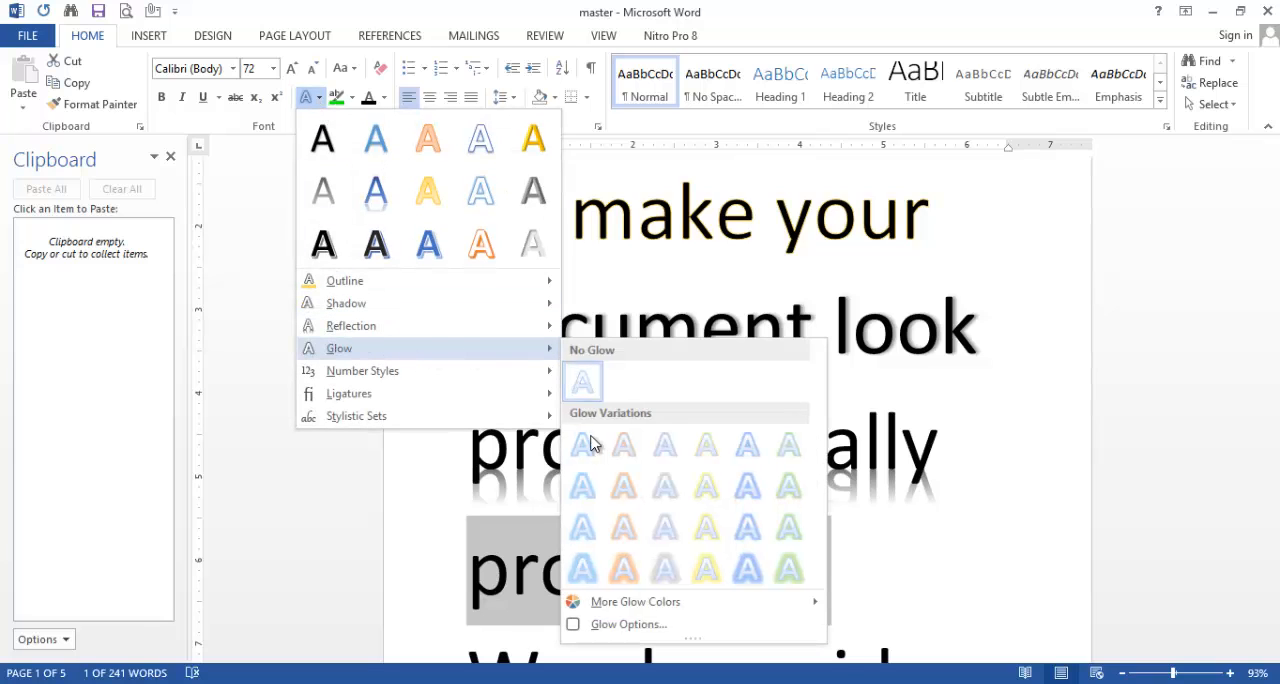
click(665, 487)
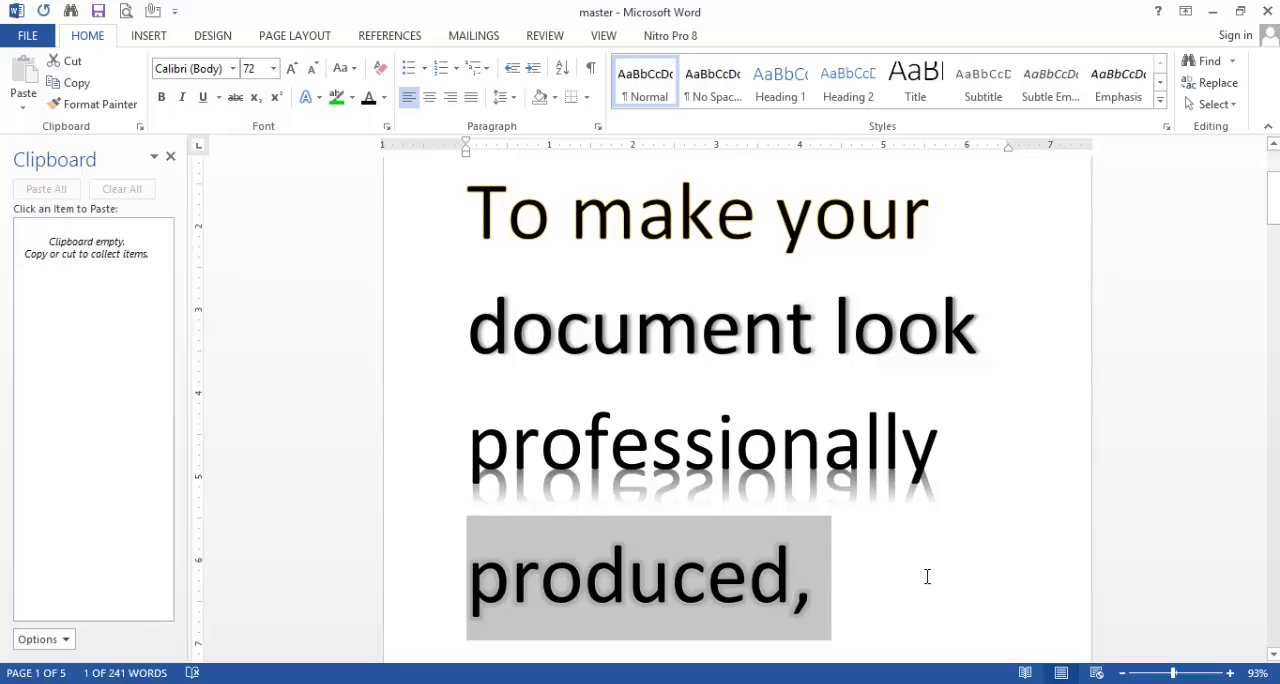
click(877, 550)
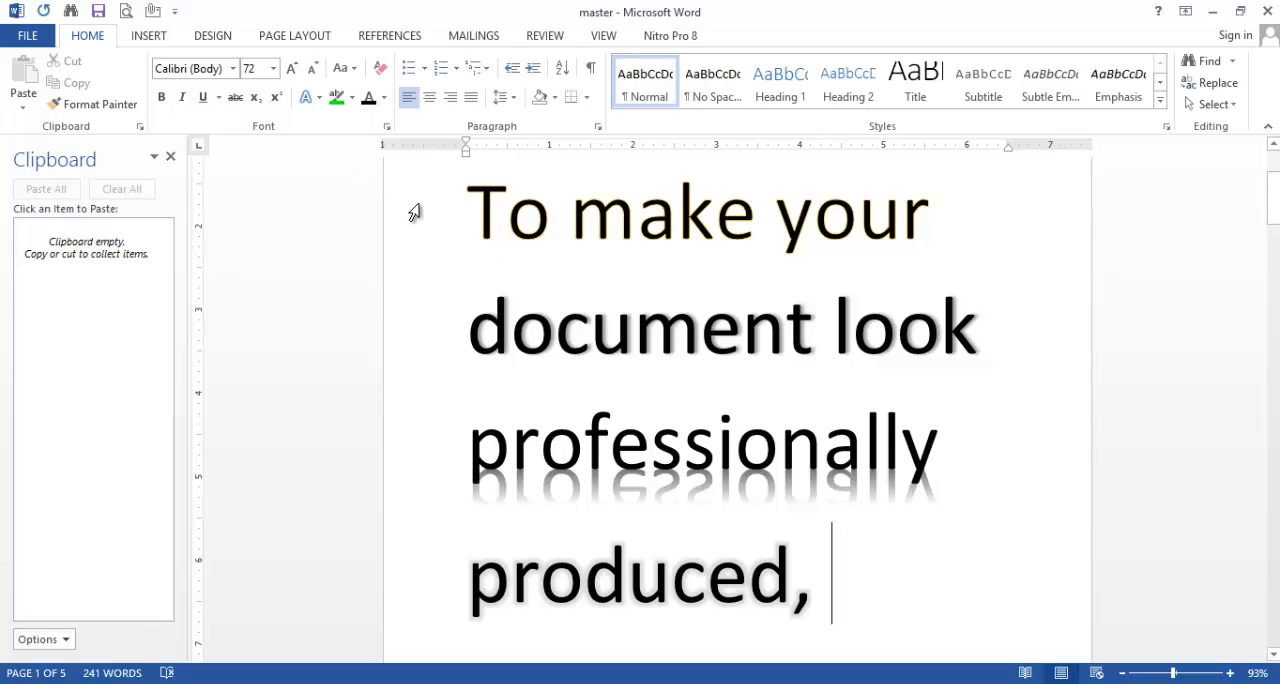
Step: Set the font color of "cover page, and text box" on page 2 to Gold, Accent 4, Lighter 40%
scroll(695, 422, down, 10)
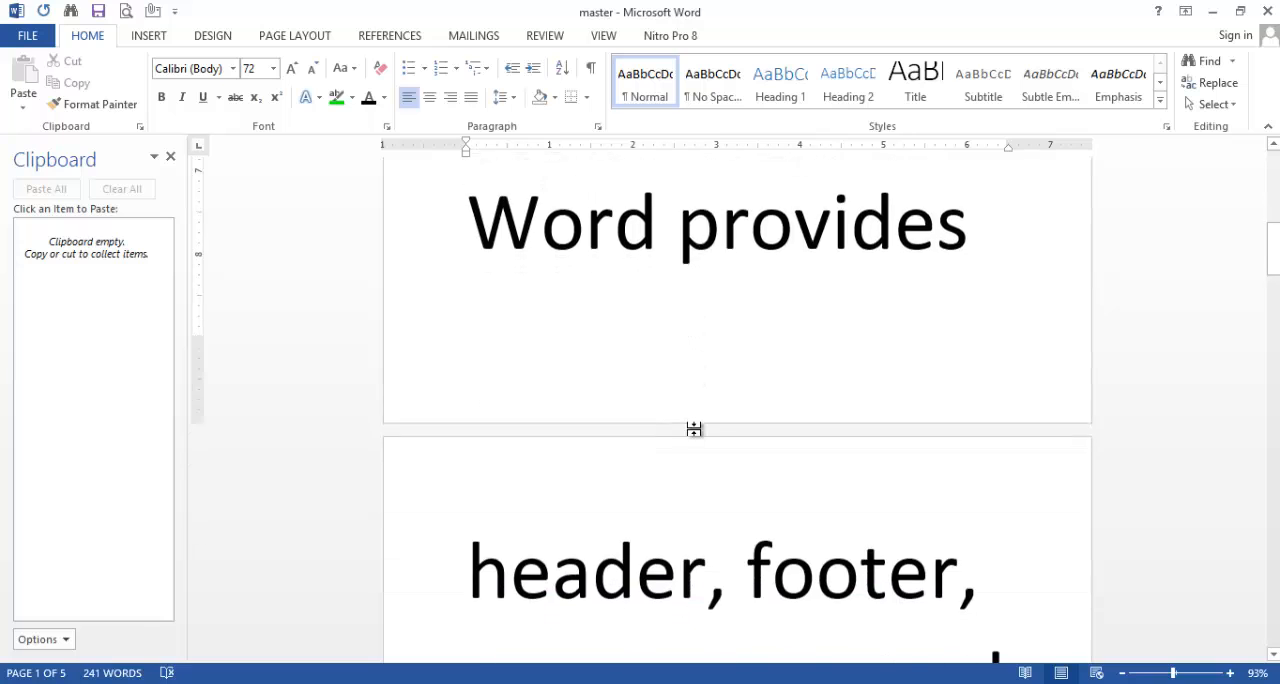
scroll(693, 431, down, 3)
drag(758, 484, 529, 375)
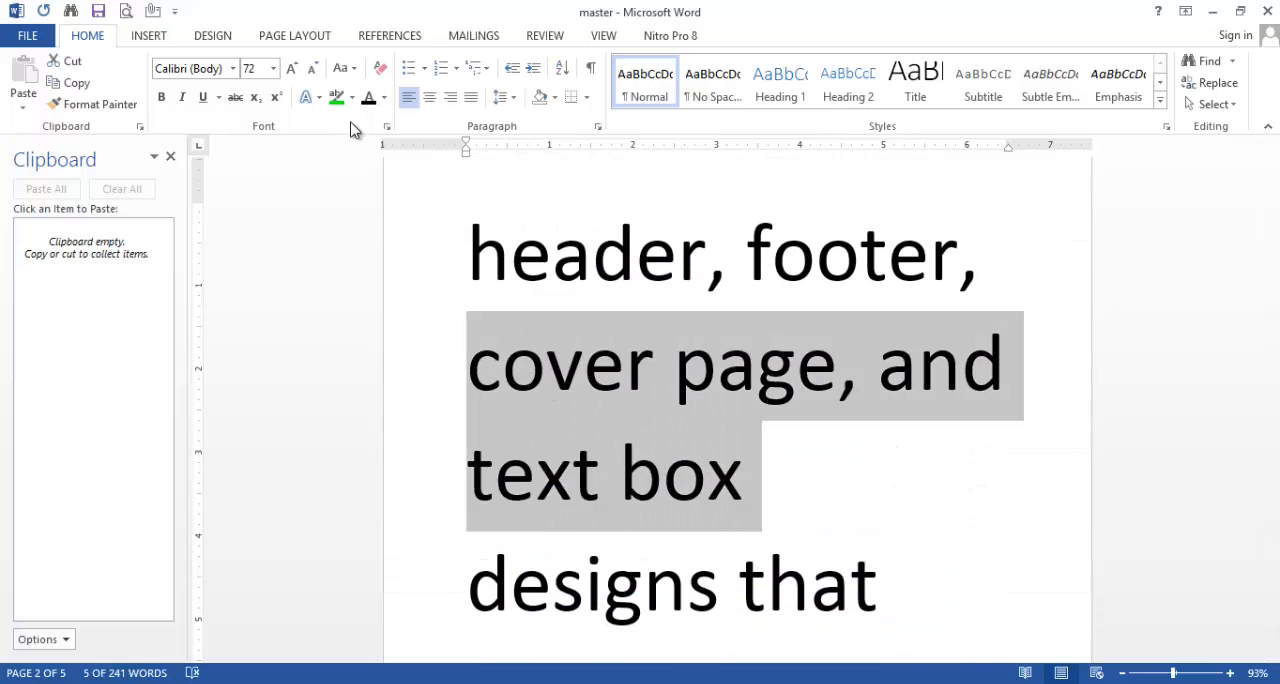
click(383, 99)
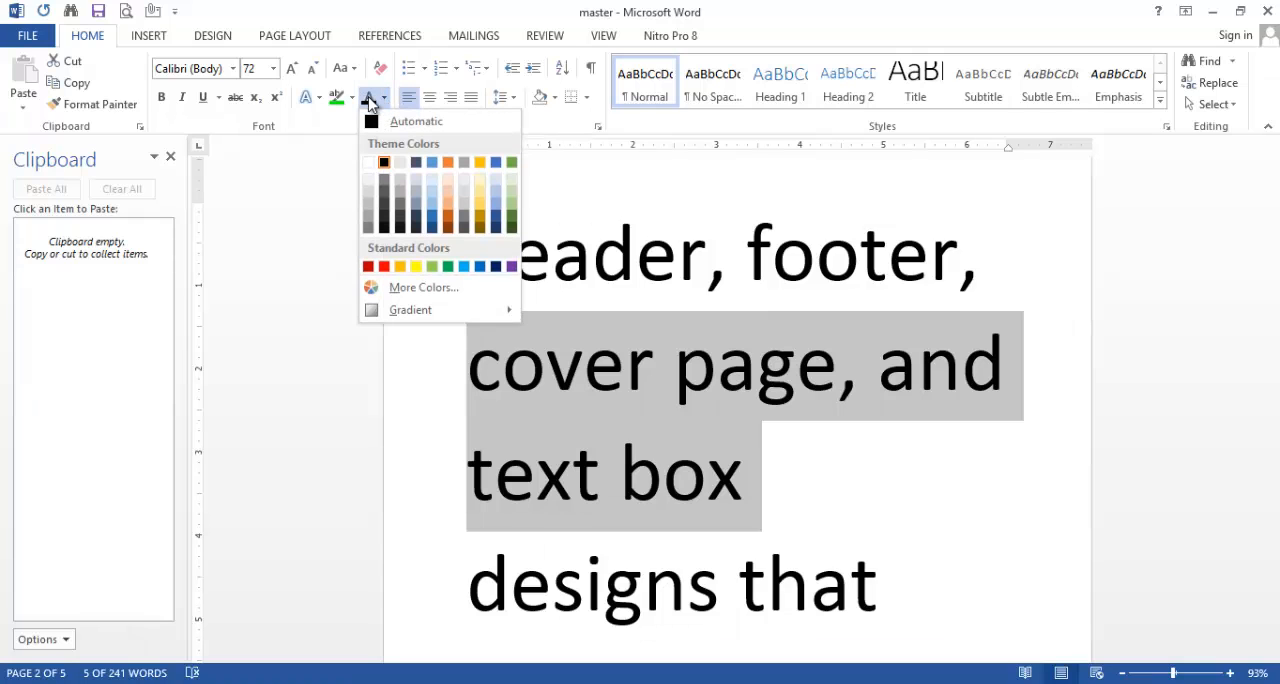
click(478, 203)
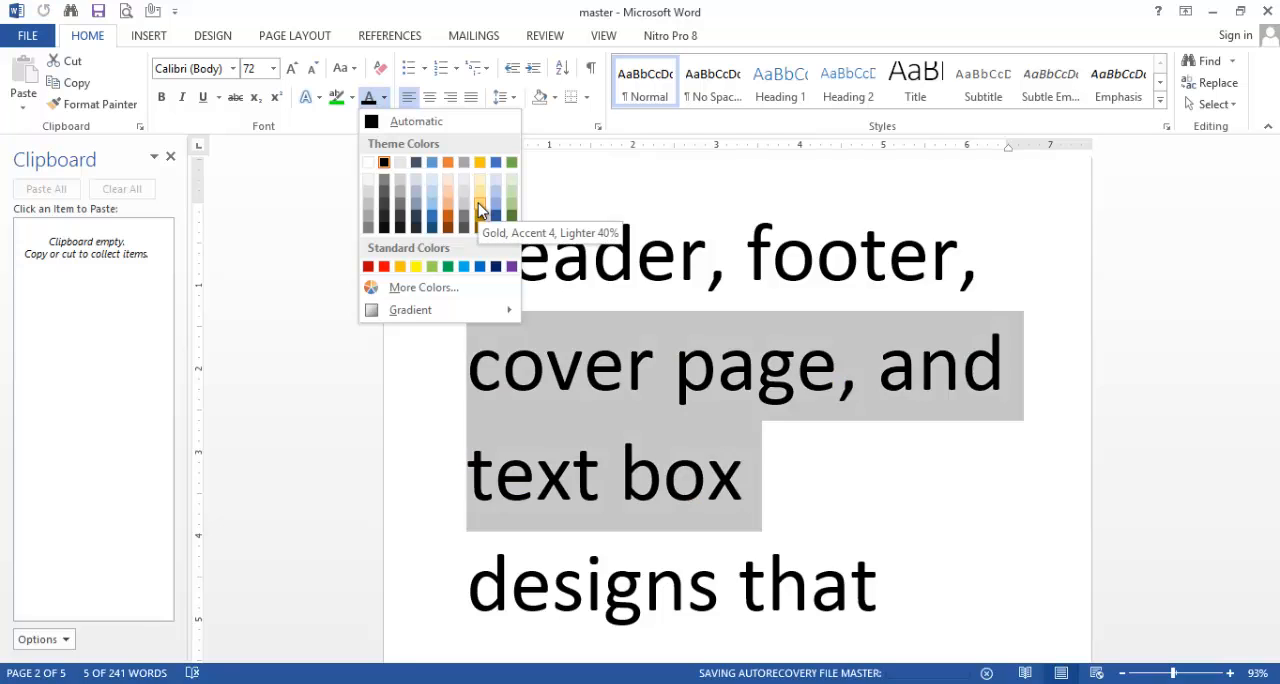
click(853, 458)
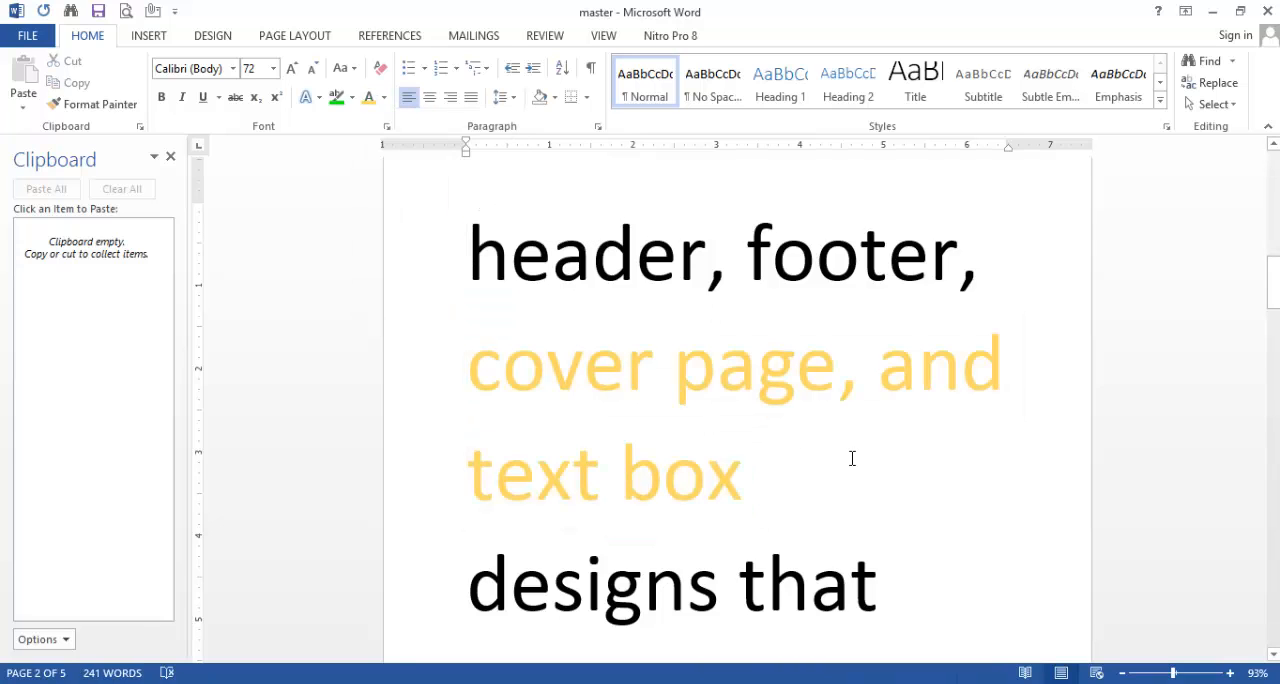
Step: Change the font color of "cover page, and text box" to a light green theme color
drag(780, 469, 472, 366)
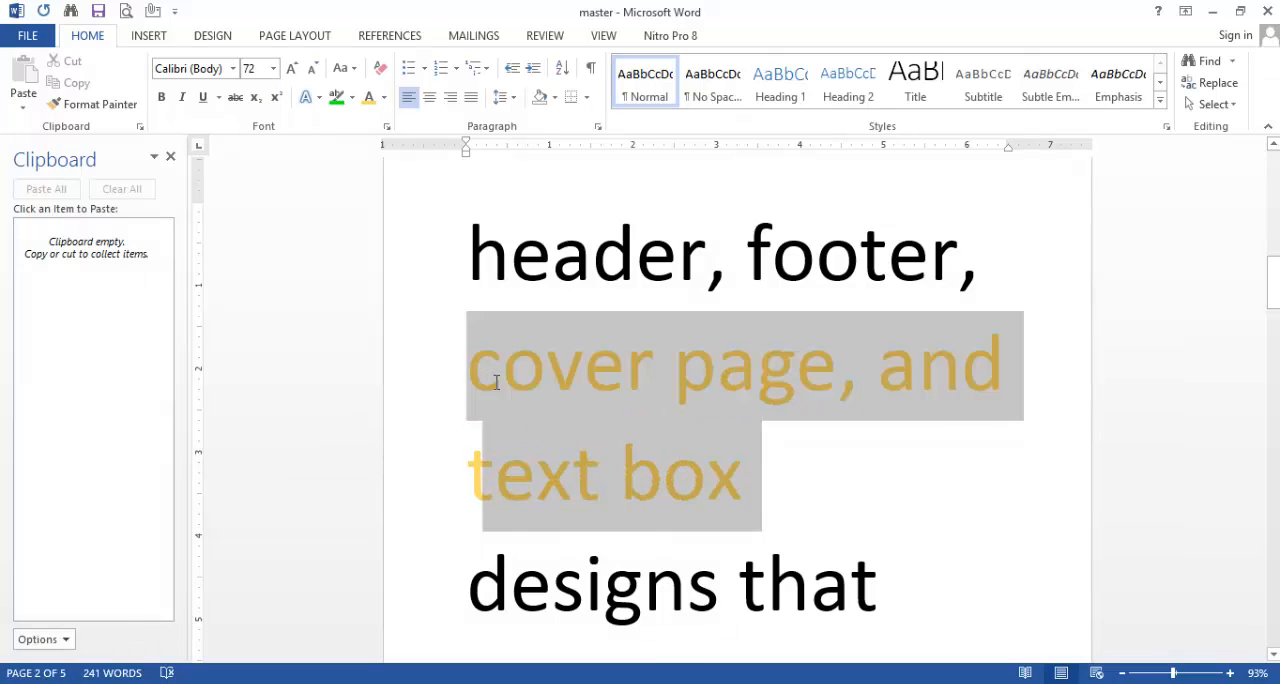
click(381, 98)
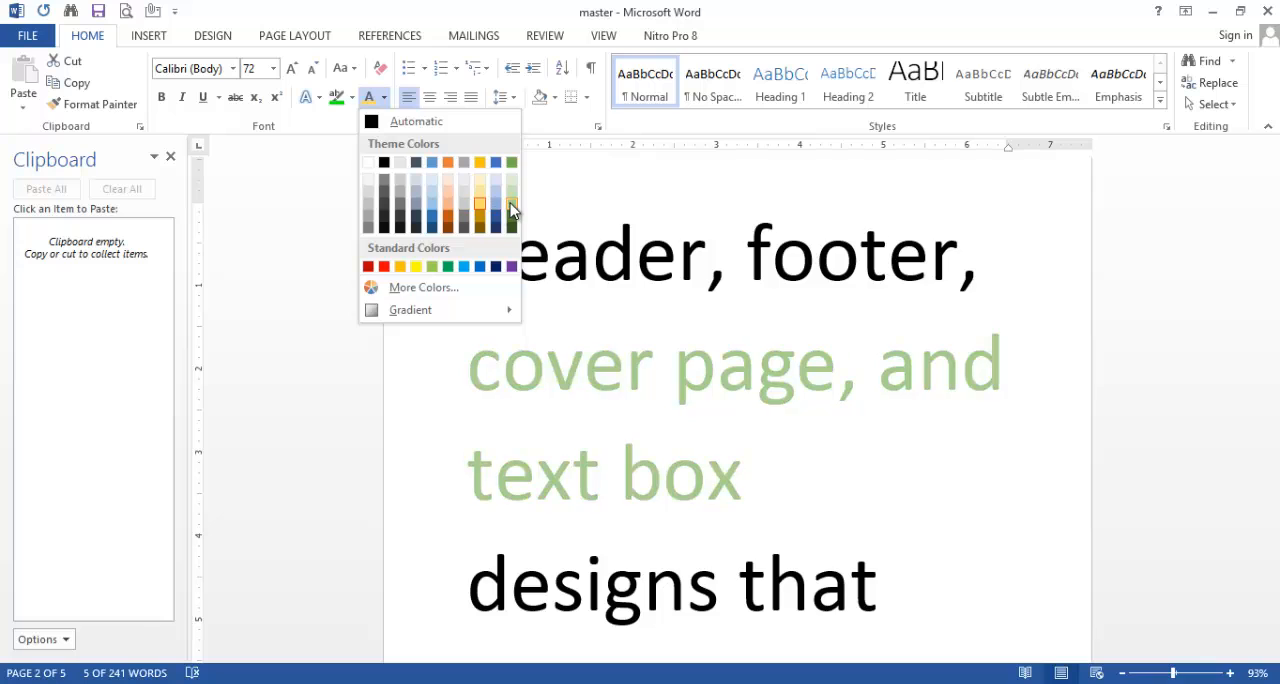
click(509, 213)
Step: Reset the font color of "cover page, and text box" to Automatic
drag(808, 482, 520, 369)
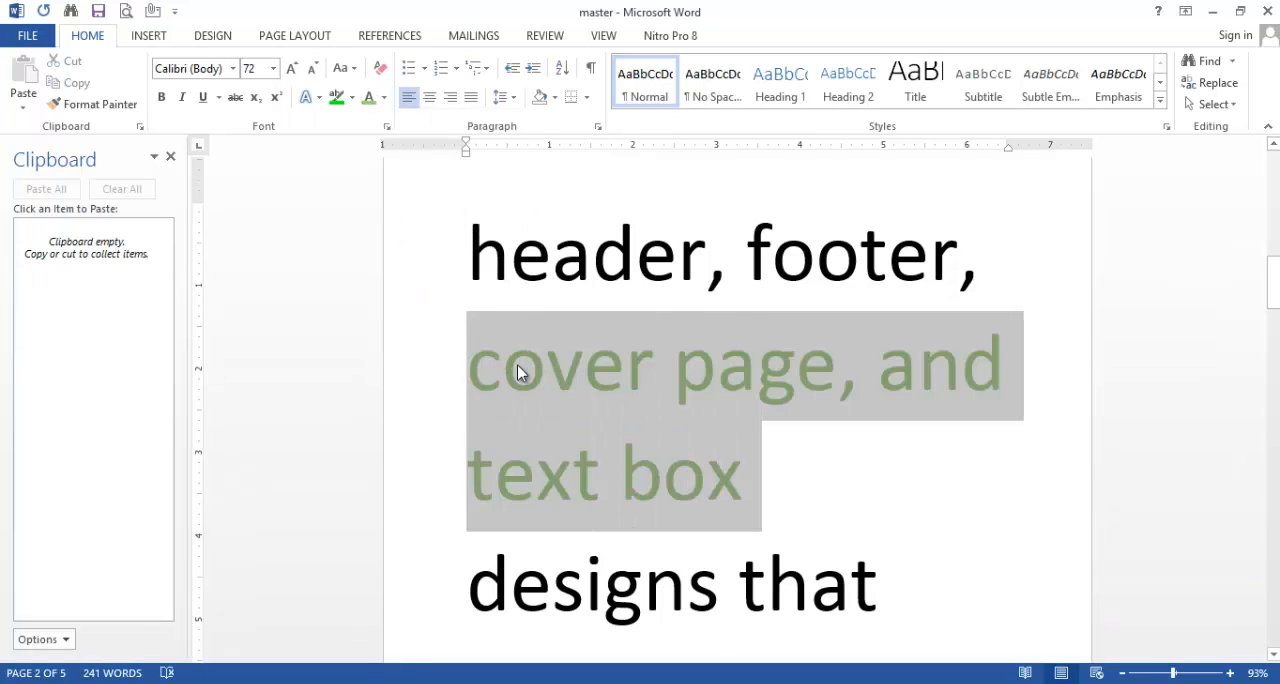
click(383, 97)
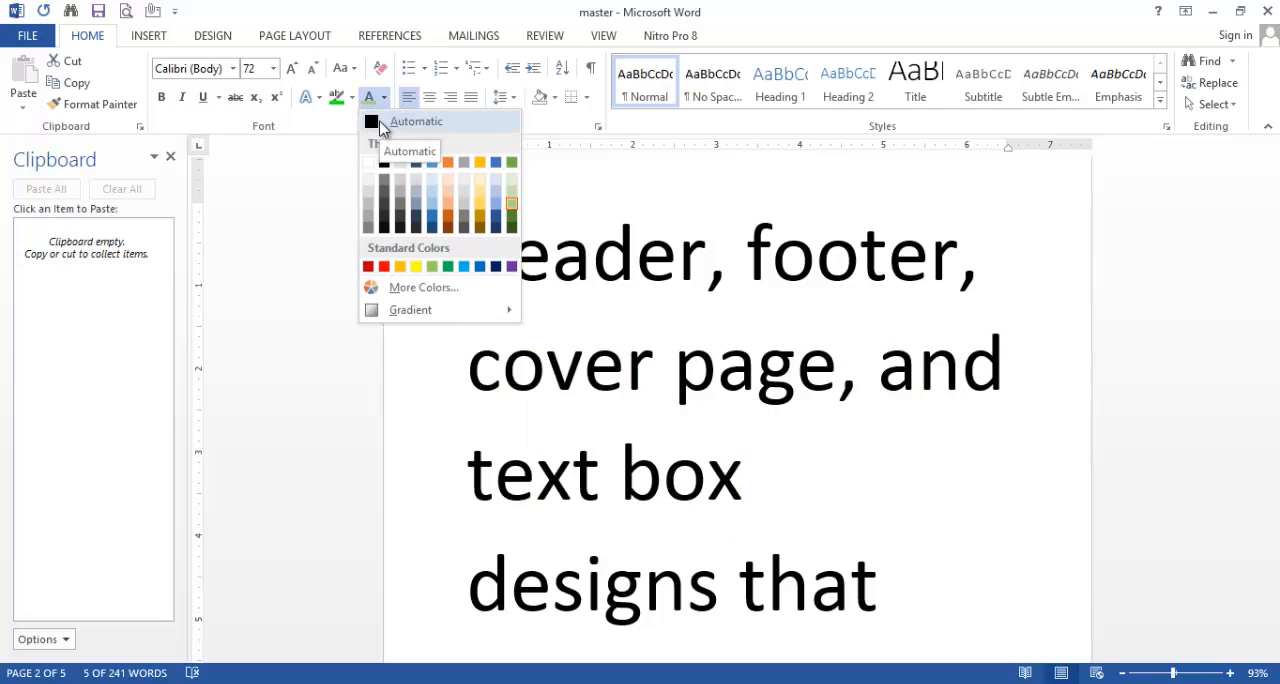
click(380, 125)
click(854, 469)
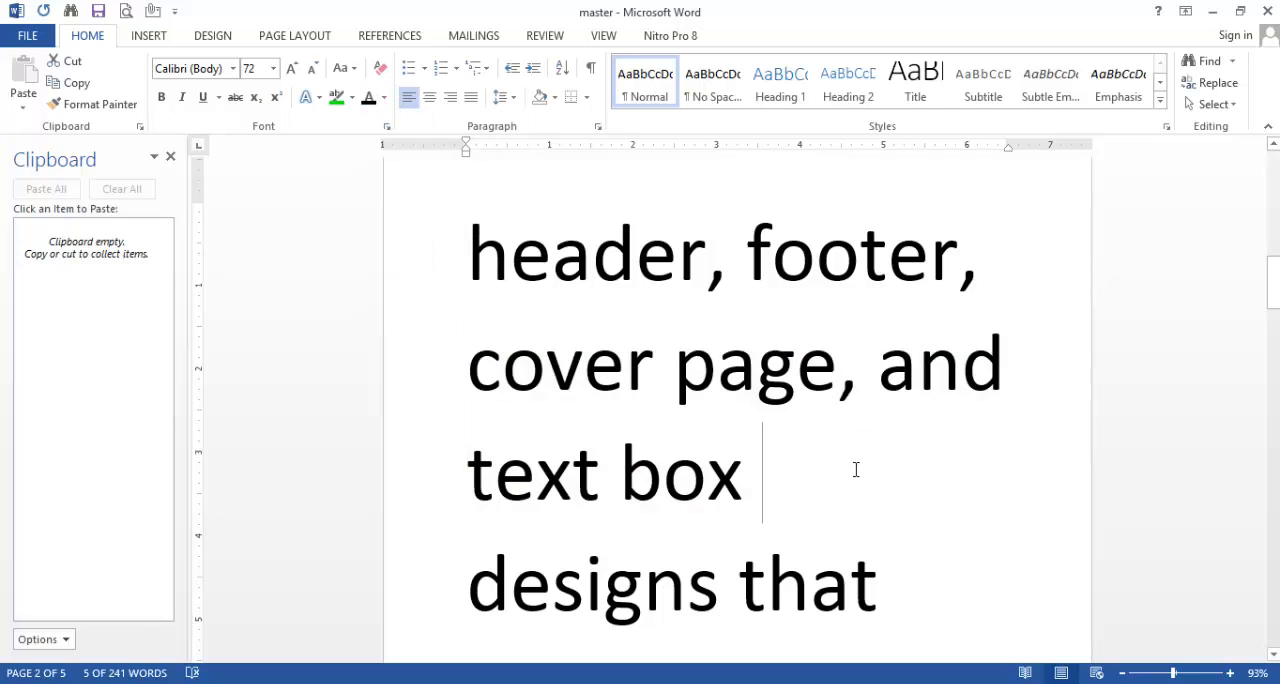
Step: Highlight "header, footer" at the start of page 2 with the turquoise text highlight color
scroll(856, 469, up, 3)
scroll(856, 469, up, 3)
scroll(850, 470, down, 2)
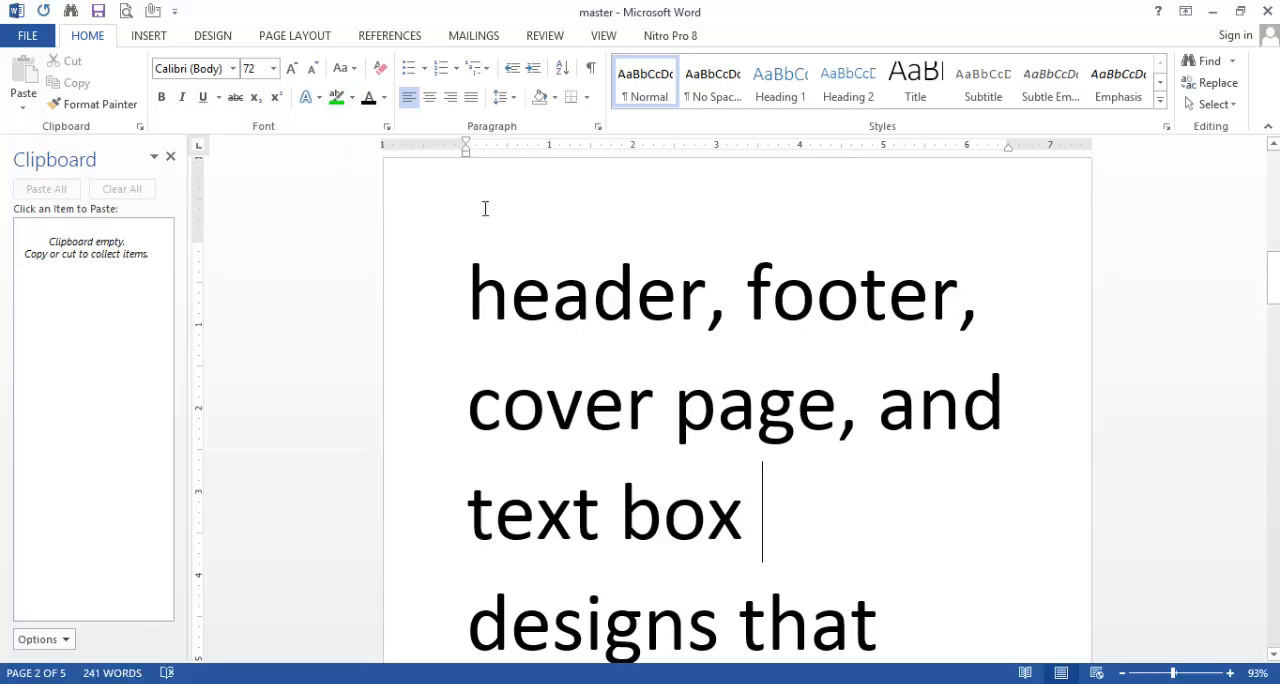
click(355, 103)
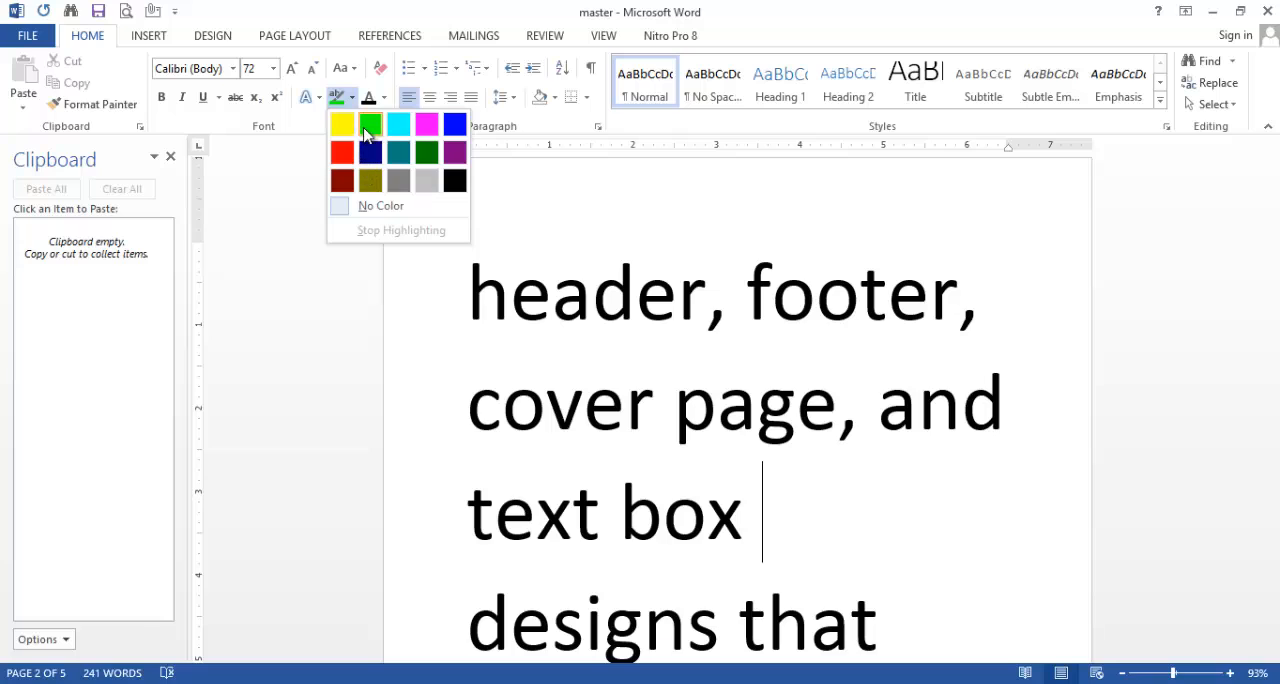
click(395, 125)
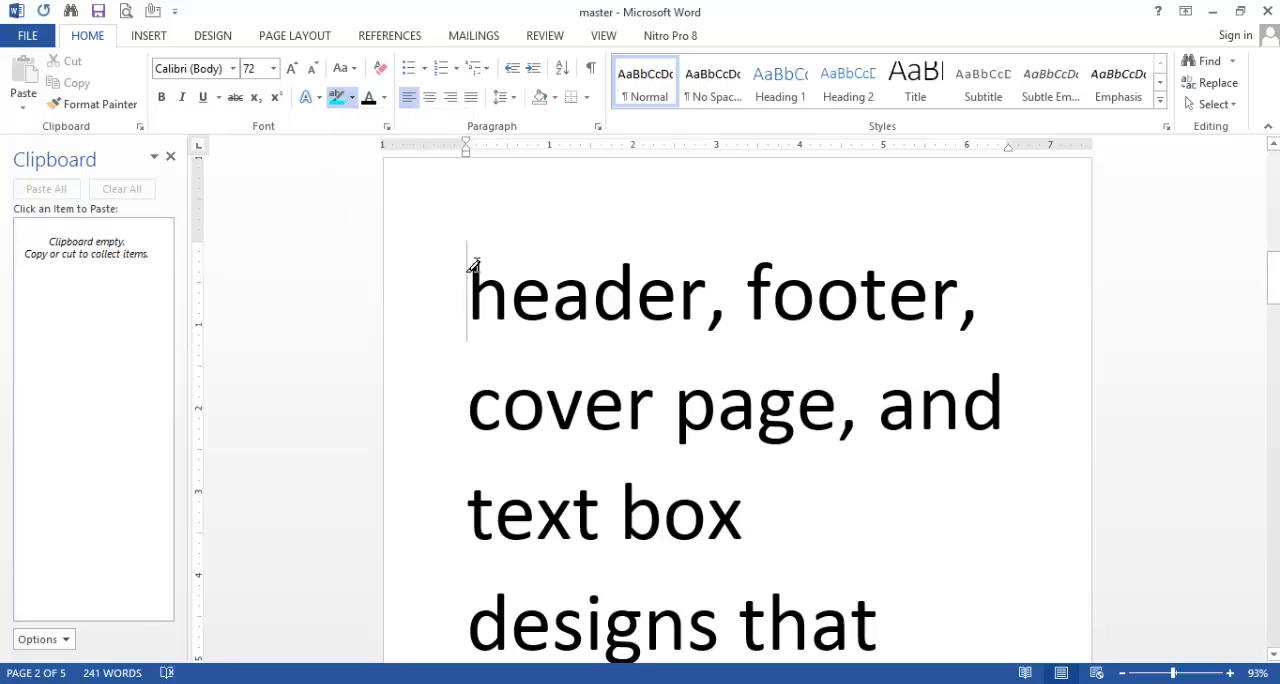
drag(471, 266, 925, 324)
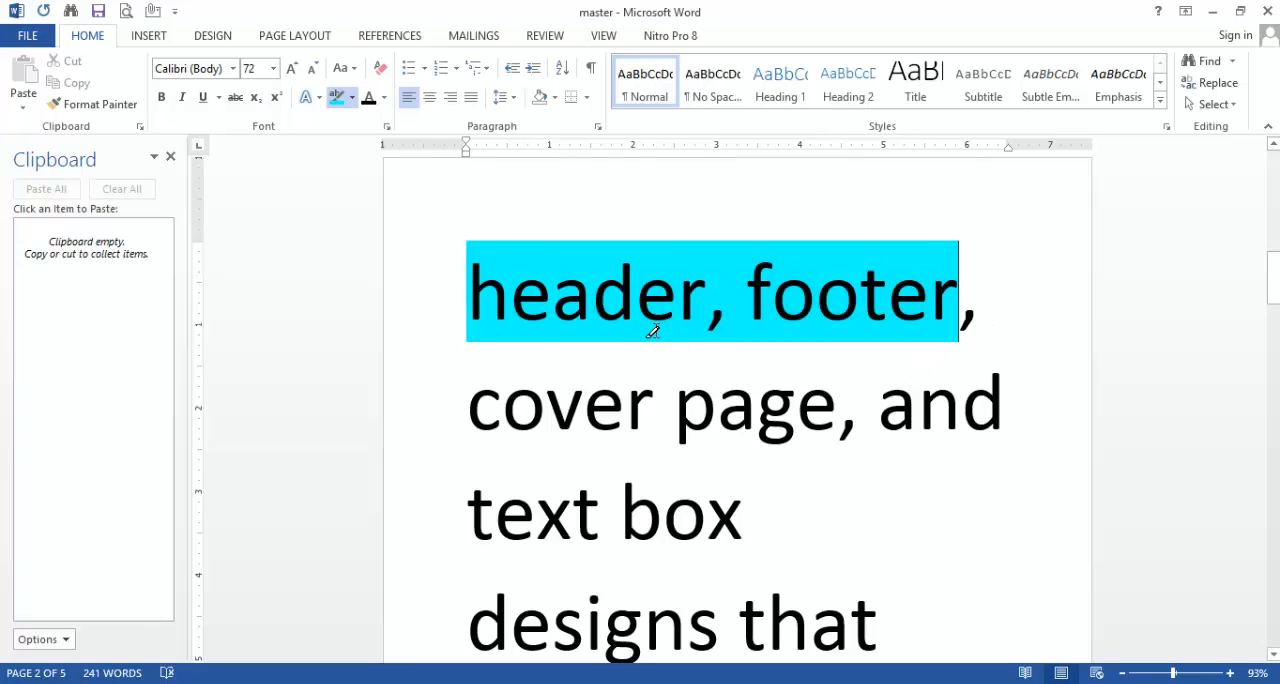
Step: Remove the turquoise highlight from "header, footer" on page 2 using the No Color highlighter
scroll(686, 410, down, 10)
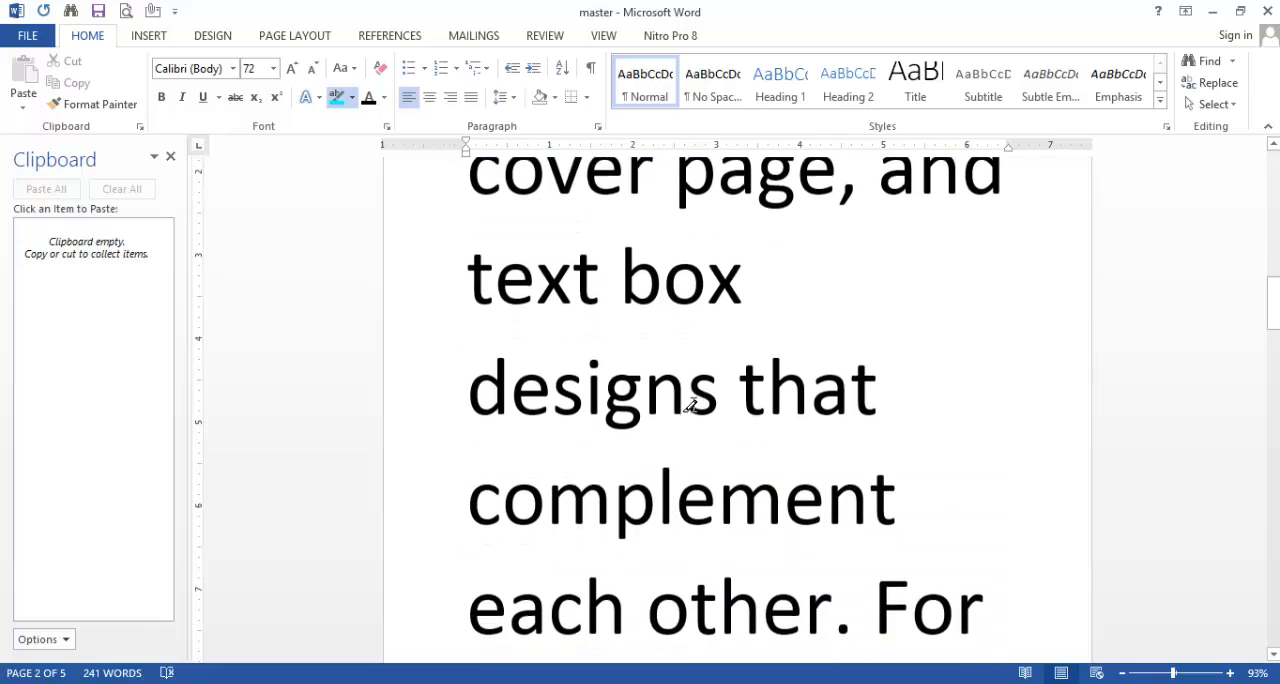
scroll(686, 412, down, 15)
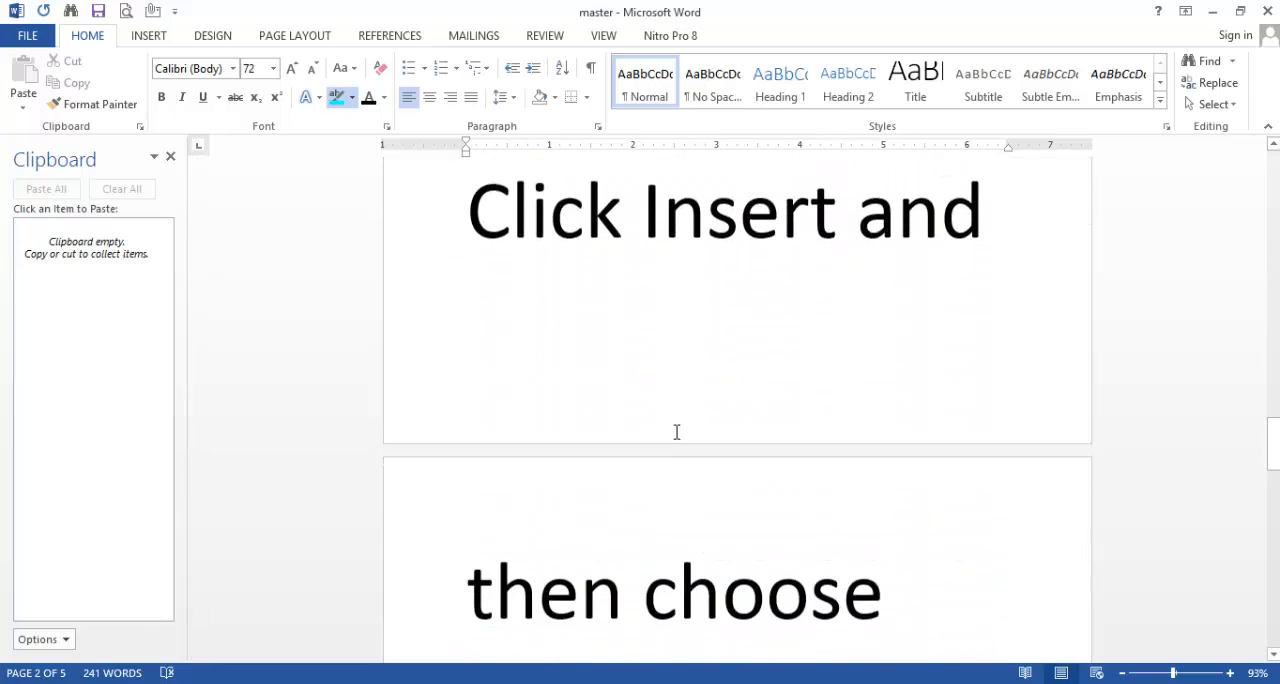
scroll(571, 334, down, 2)
scroll(569, 333, up, 15)
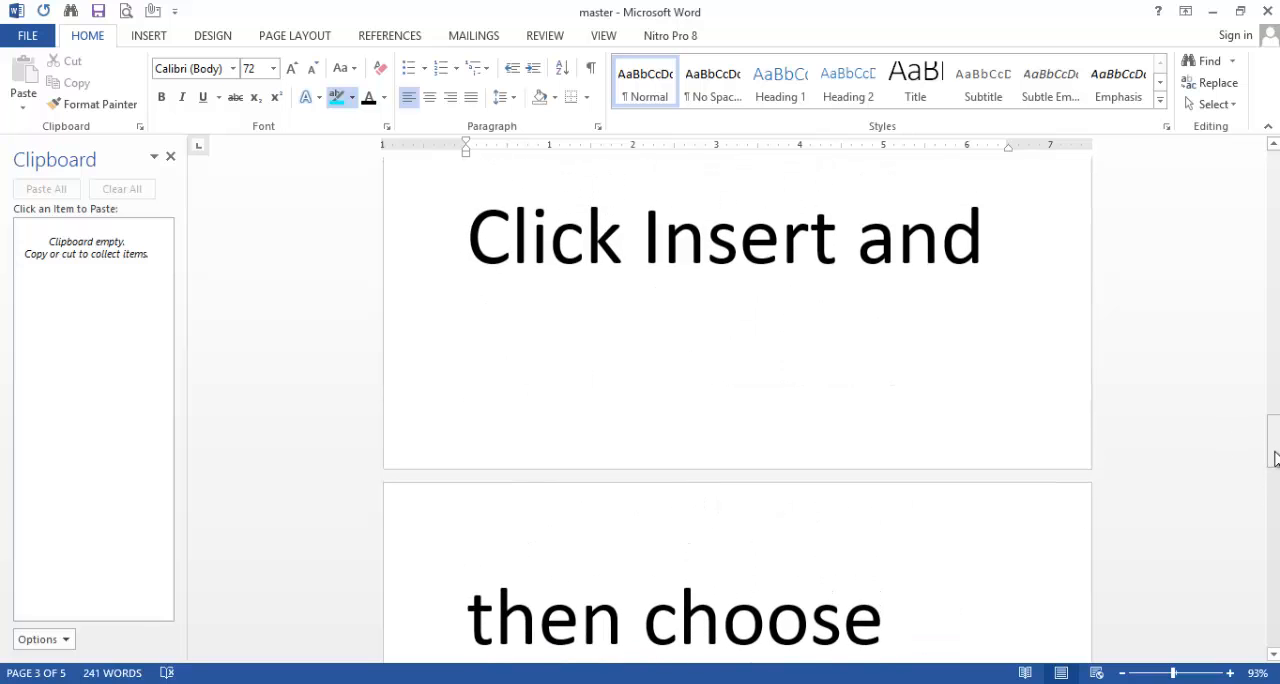
drag(1274, 450, 1274, 262)
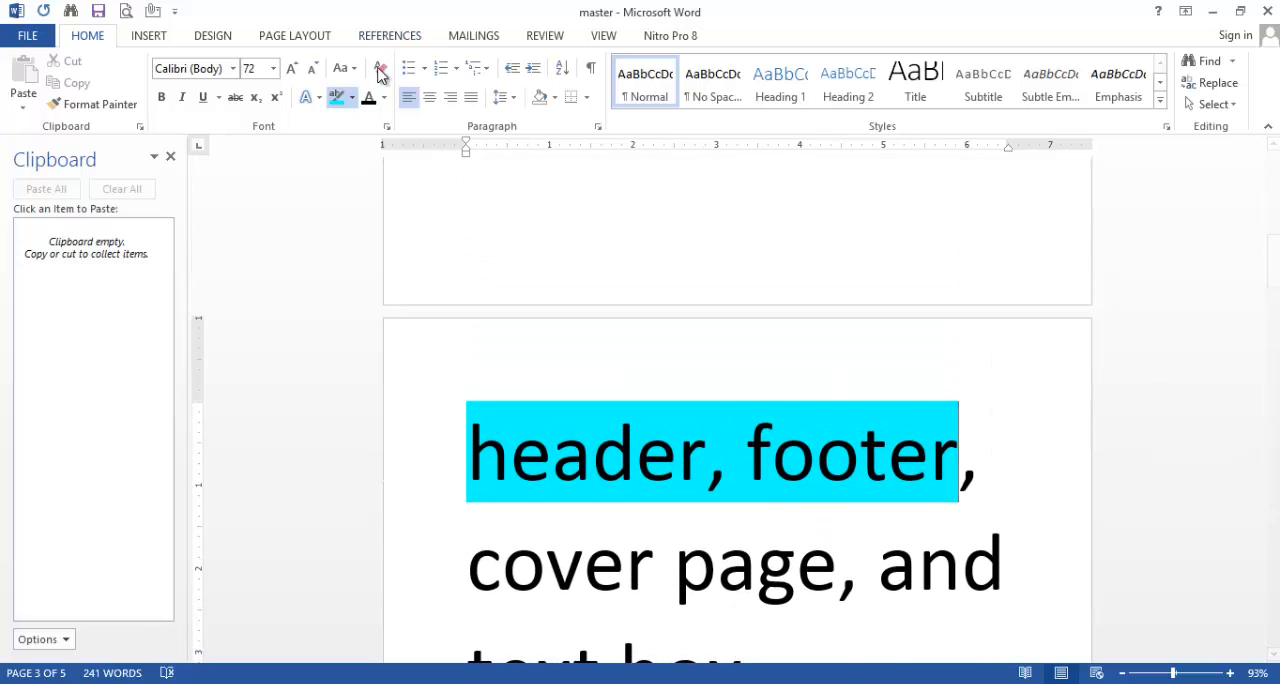
click(352, 97)
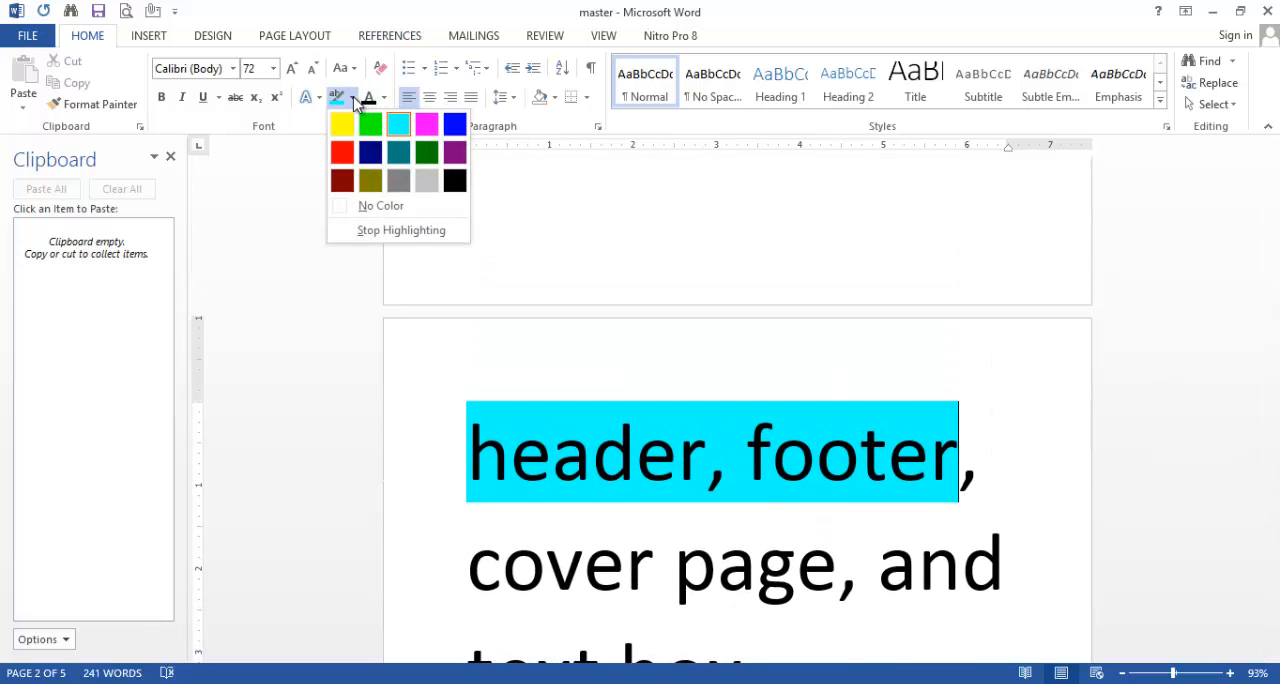
click(356, 207)
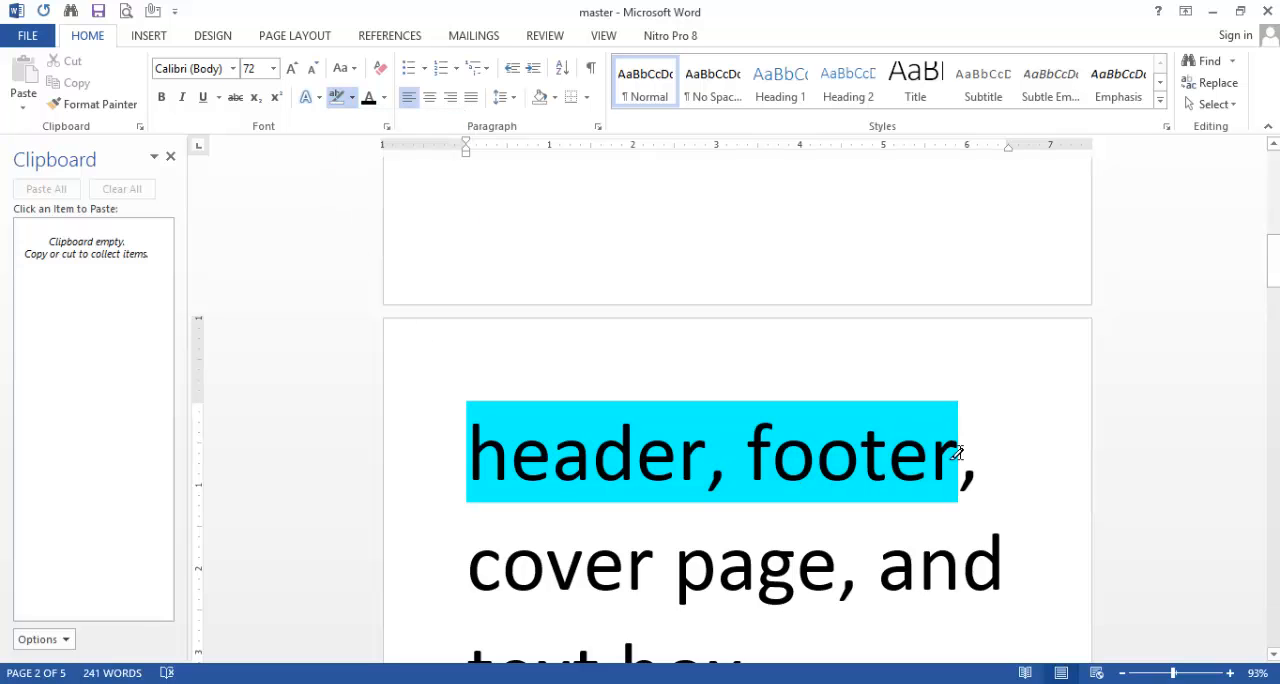
mouse_move(981, 447)
mouse_down()
mouse_move(864, 447)
mouse_move(557, 397)
mouse_up()
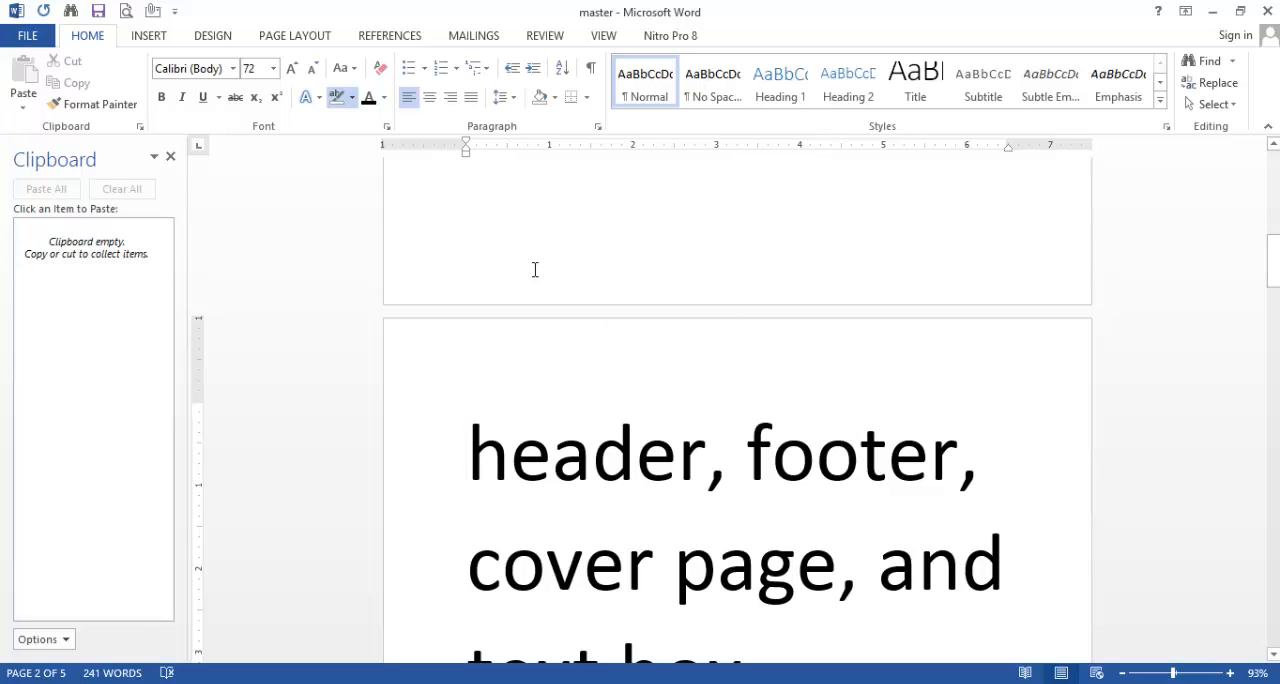
Step: Change the text from "provides header, footer" through "the new theme." to Sentence case
scroll(836, 528, down, 1)
scroll(836, 528, down, 15)
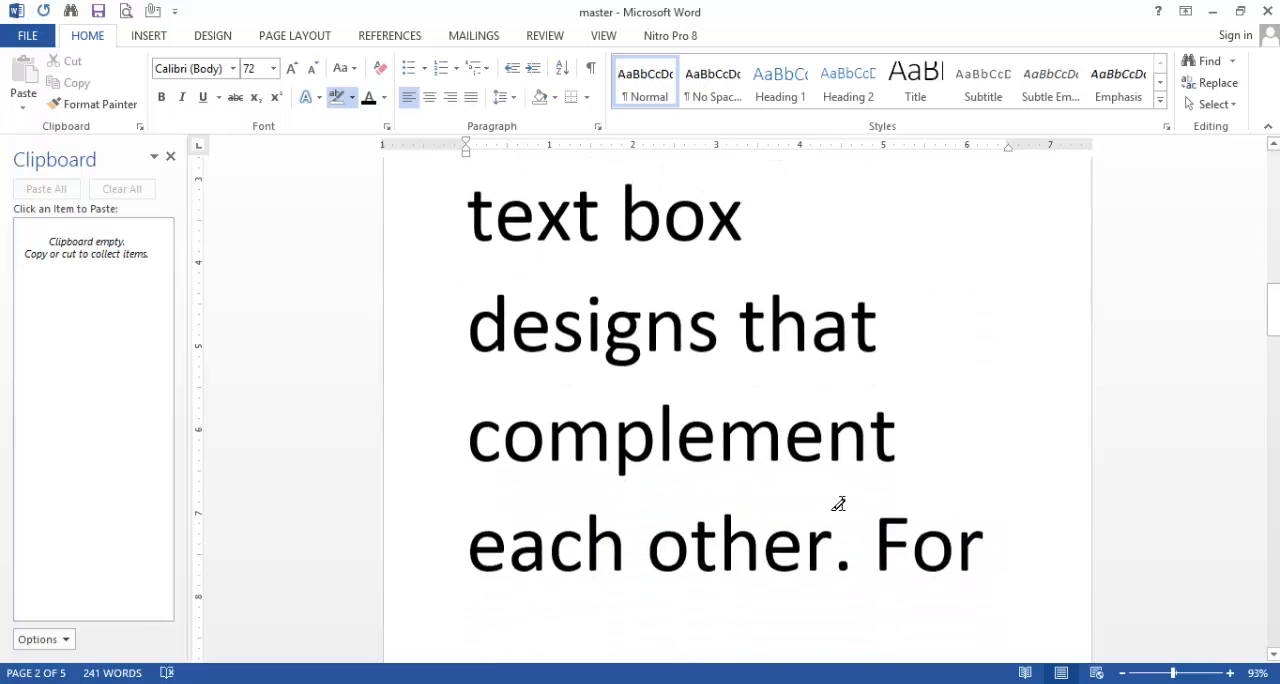
scroll(819, 483, down, 20)
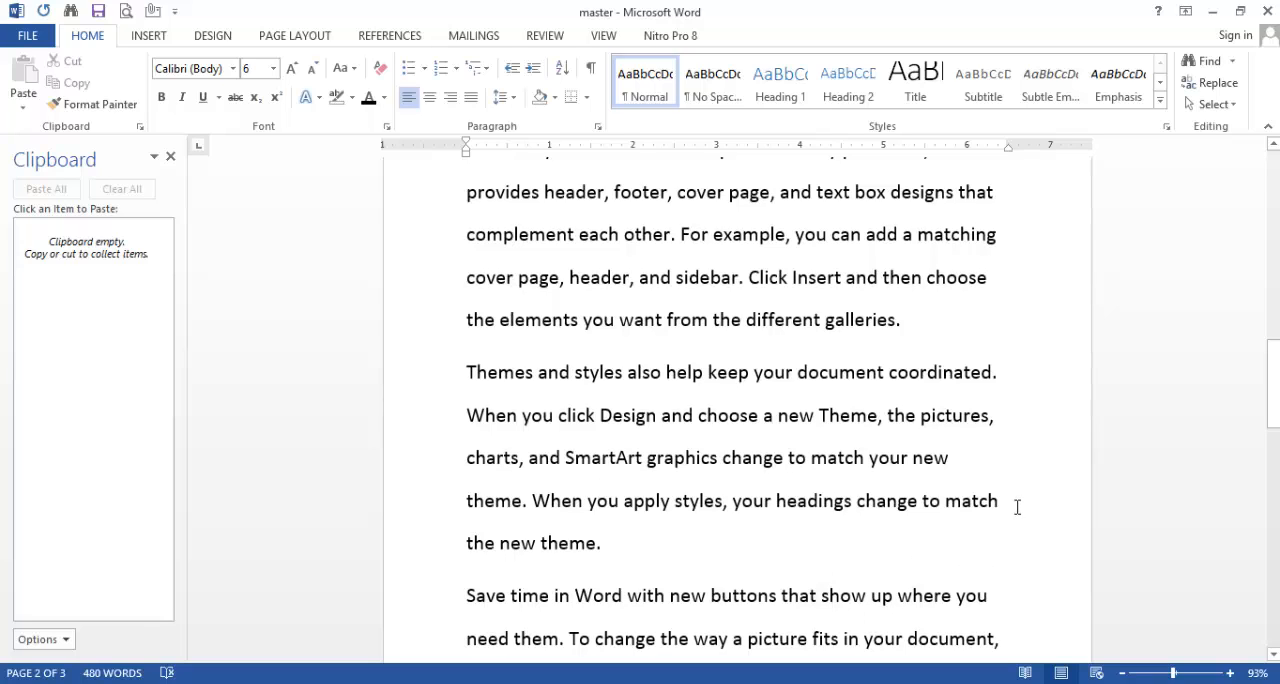
click(1017, 507)
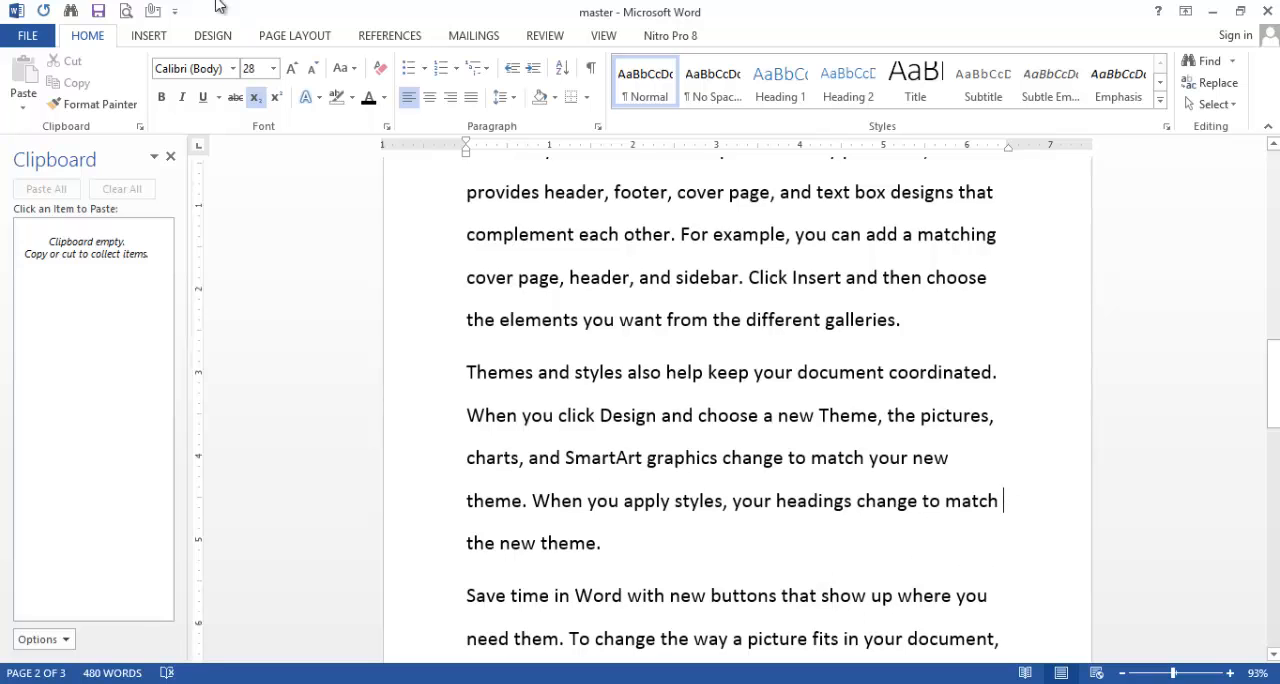
click(355, 69)
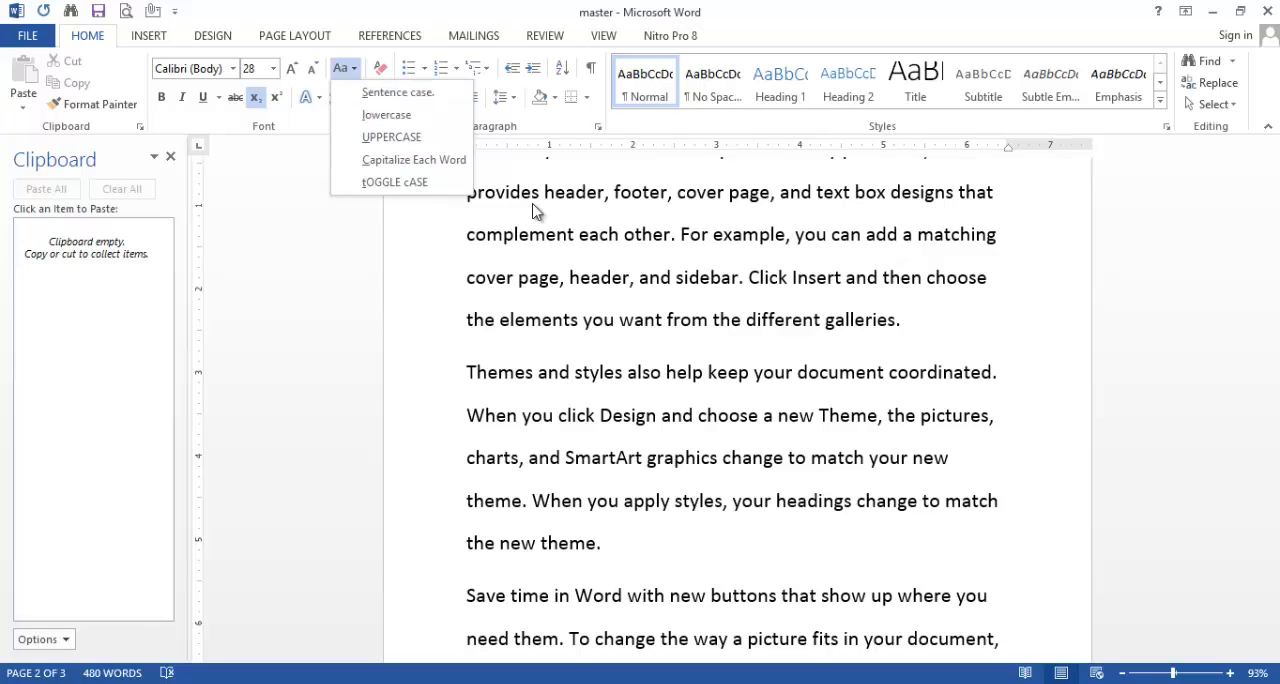
click(997, 320)
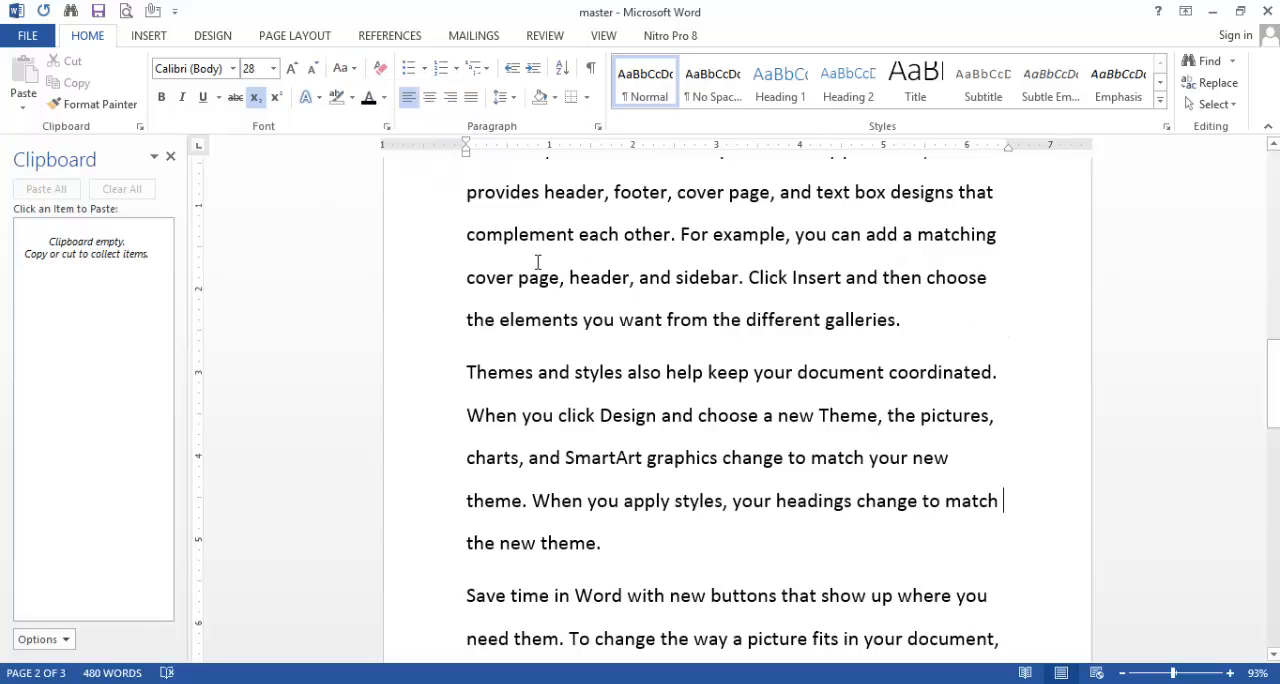
drag(469, 197, 600, 543)
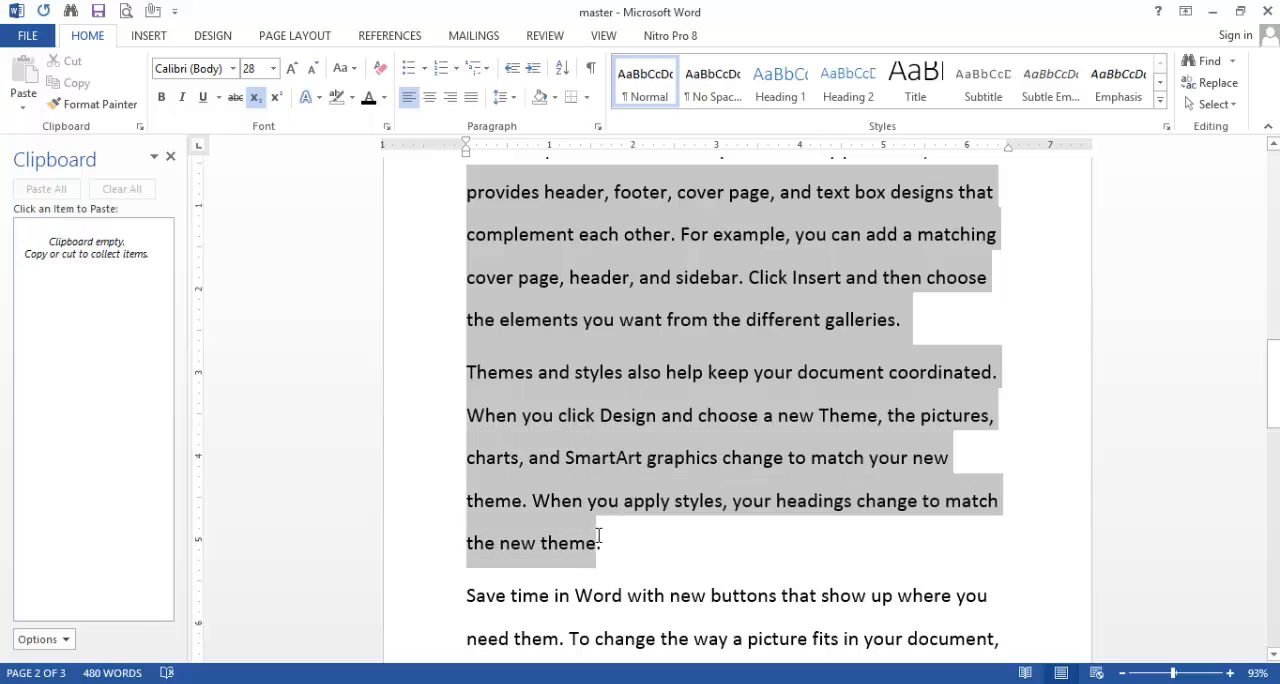
click(345, 68)
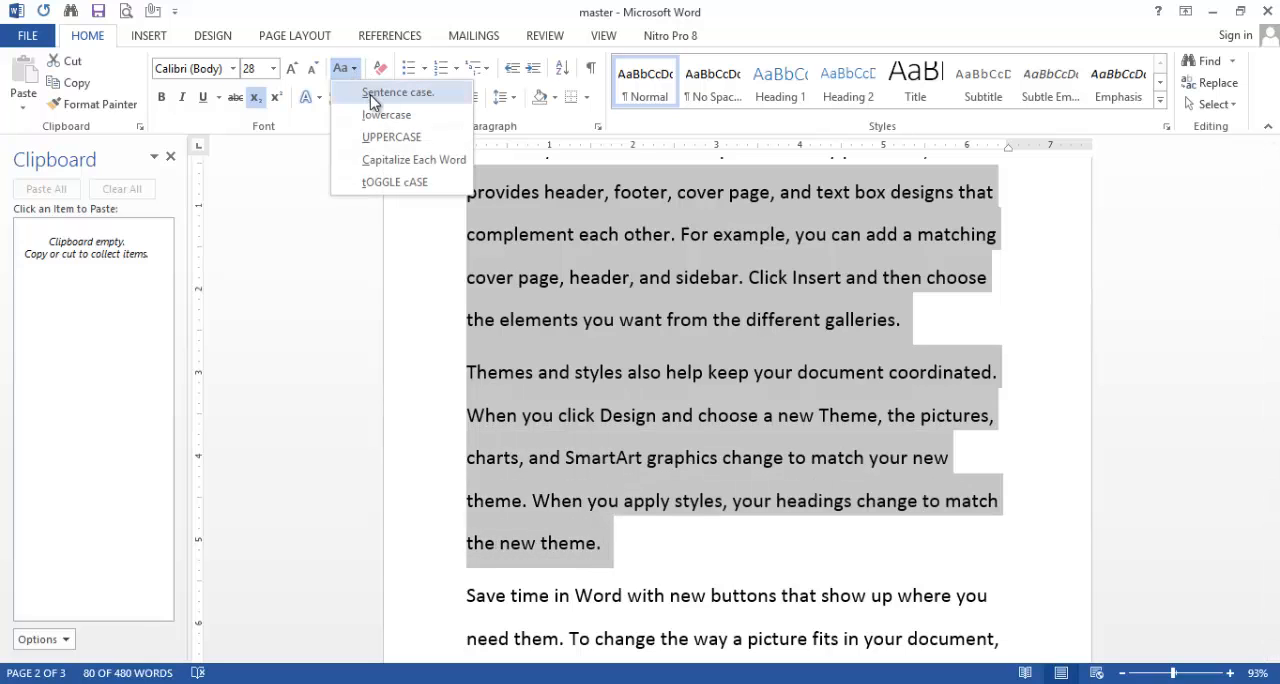
click(385, 92)
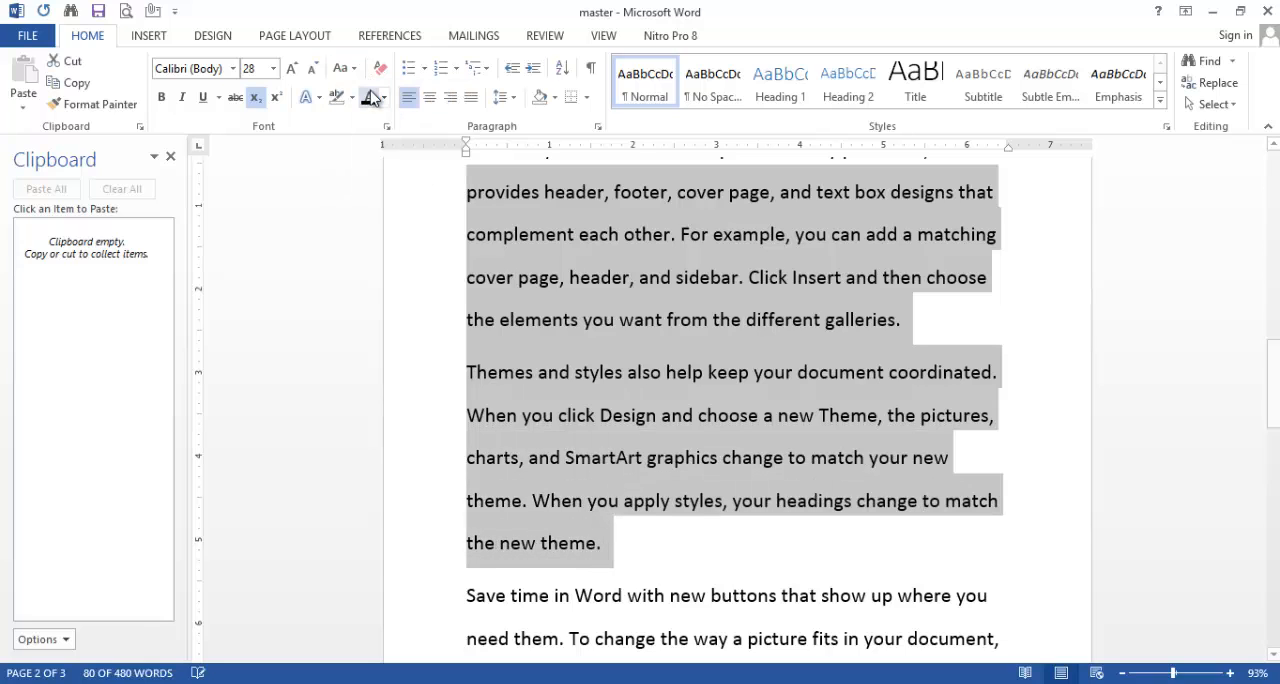
click(655, 553)
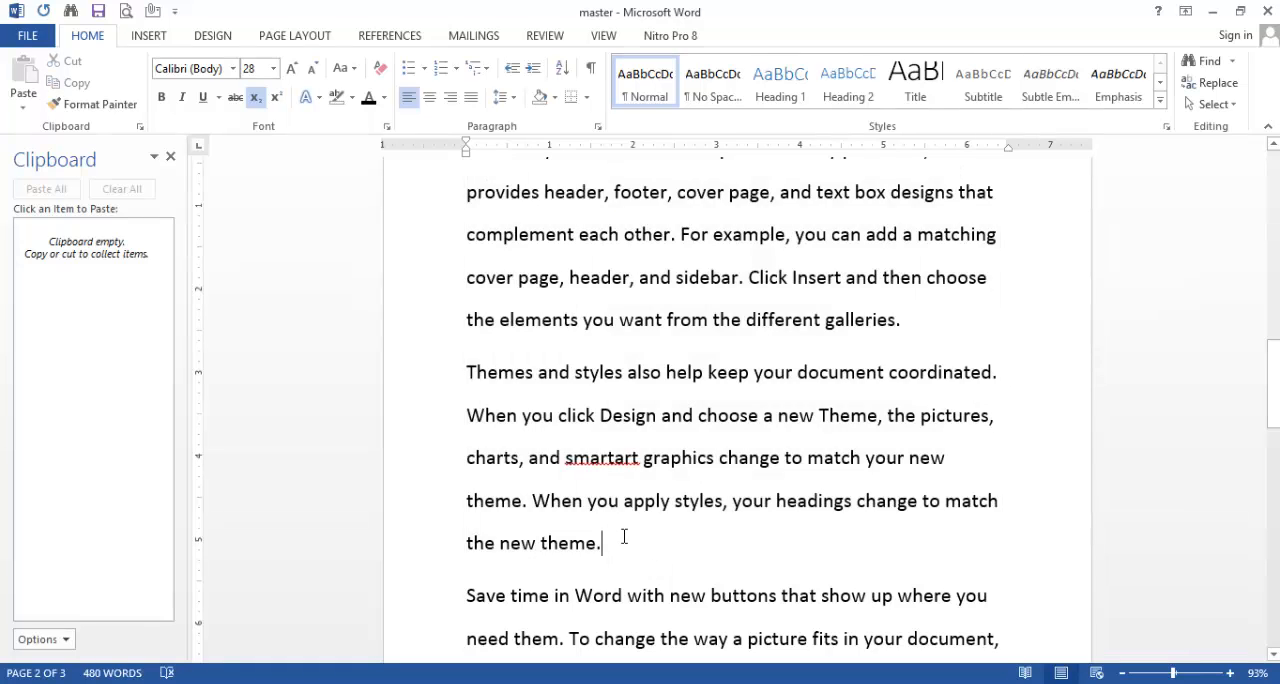
Step: Change the text from "provides header, footer" through "the new theme." on page 2 to UPPERCASE
drag(613, 545, 403, 108)
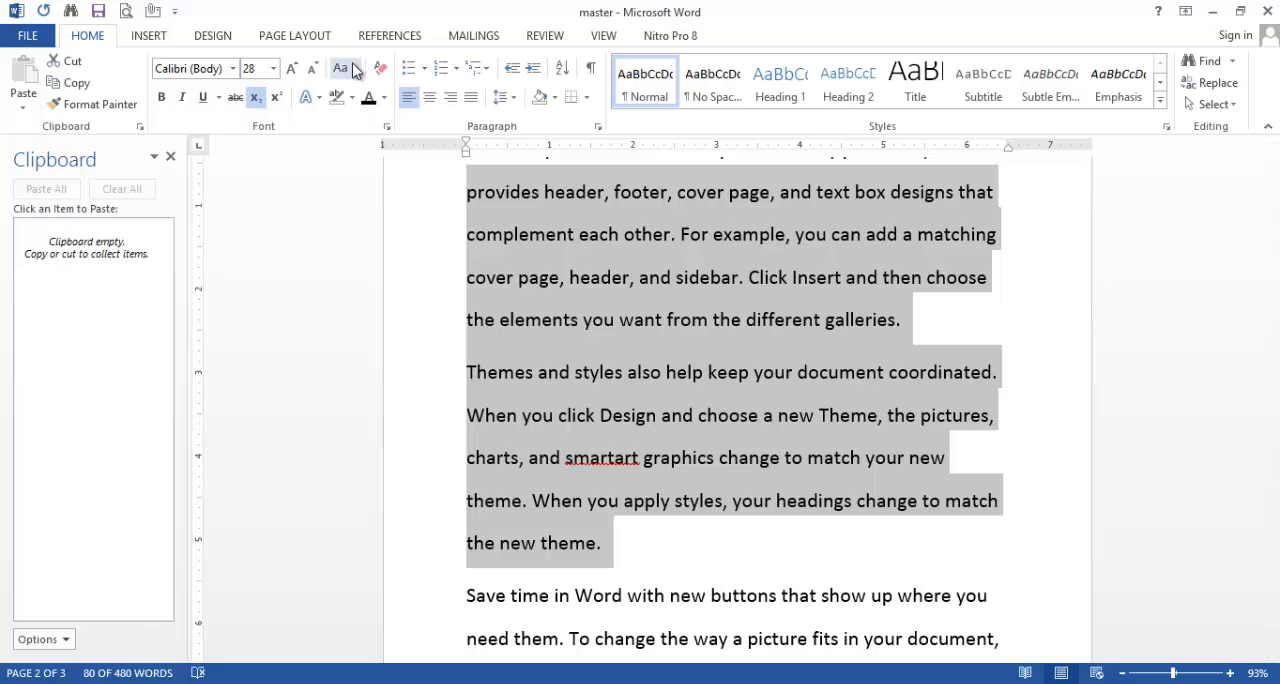
click(343, 68)
click(392, 138)
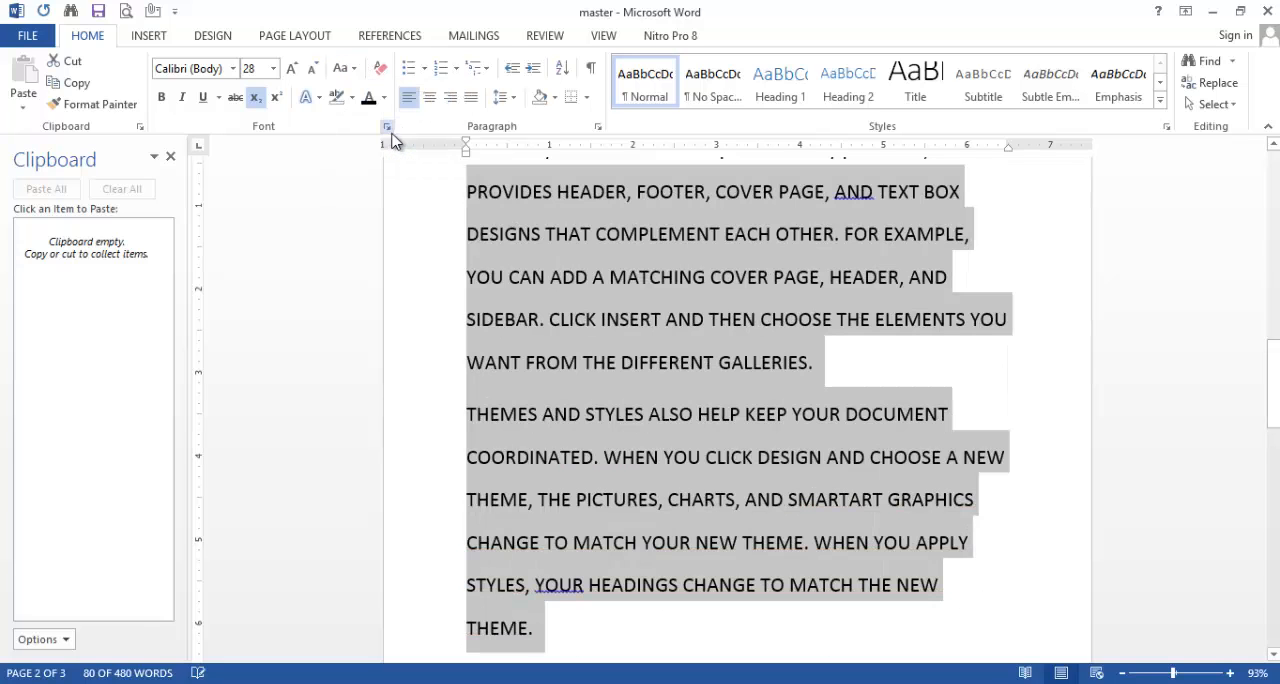
click(1020, 506)
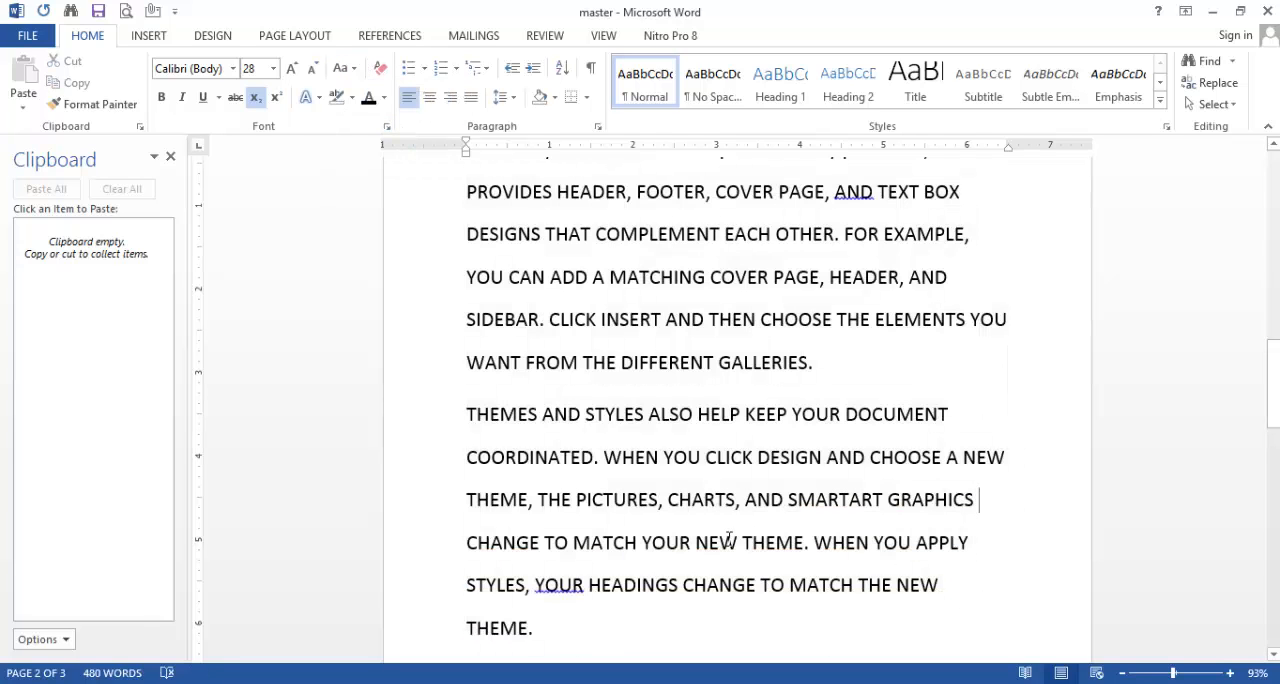
Step: Change the same page 2 text, from "provides header" through "the new theme.", to lowercase
drag(541, 622, 434, 180)
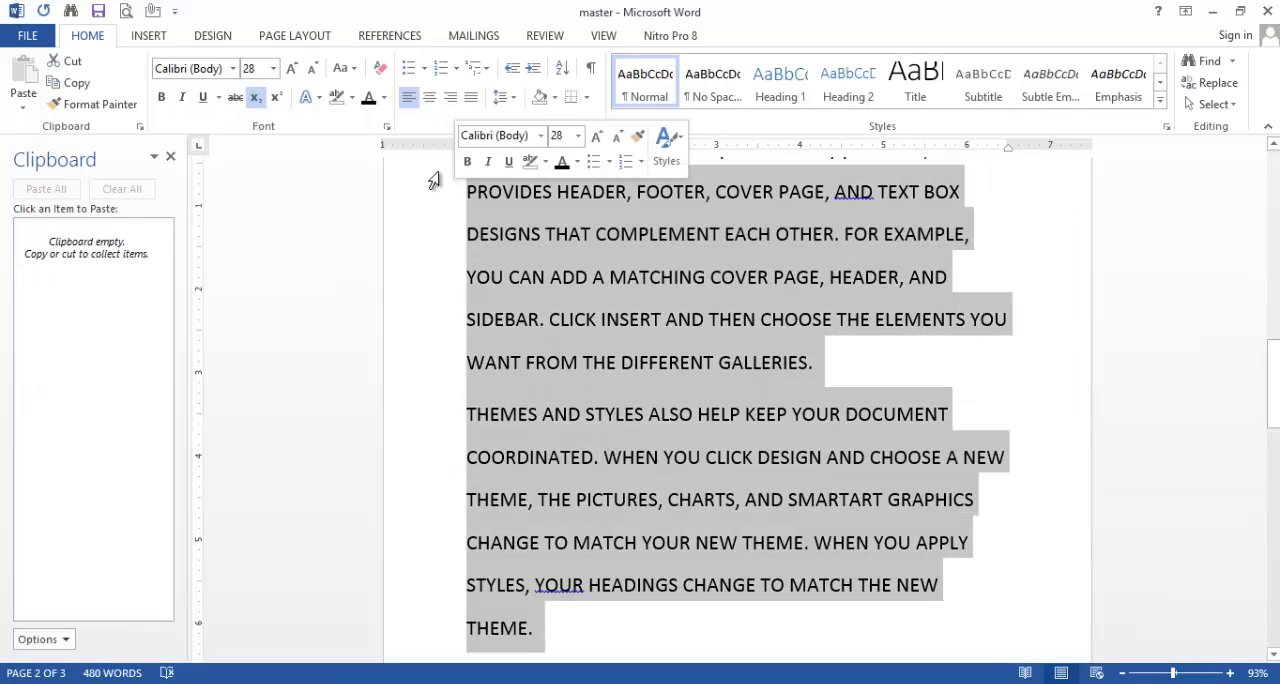
click(350, 68)
click(377, 116)
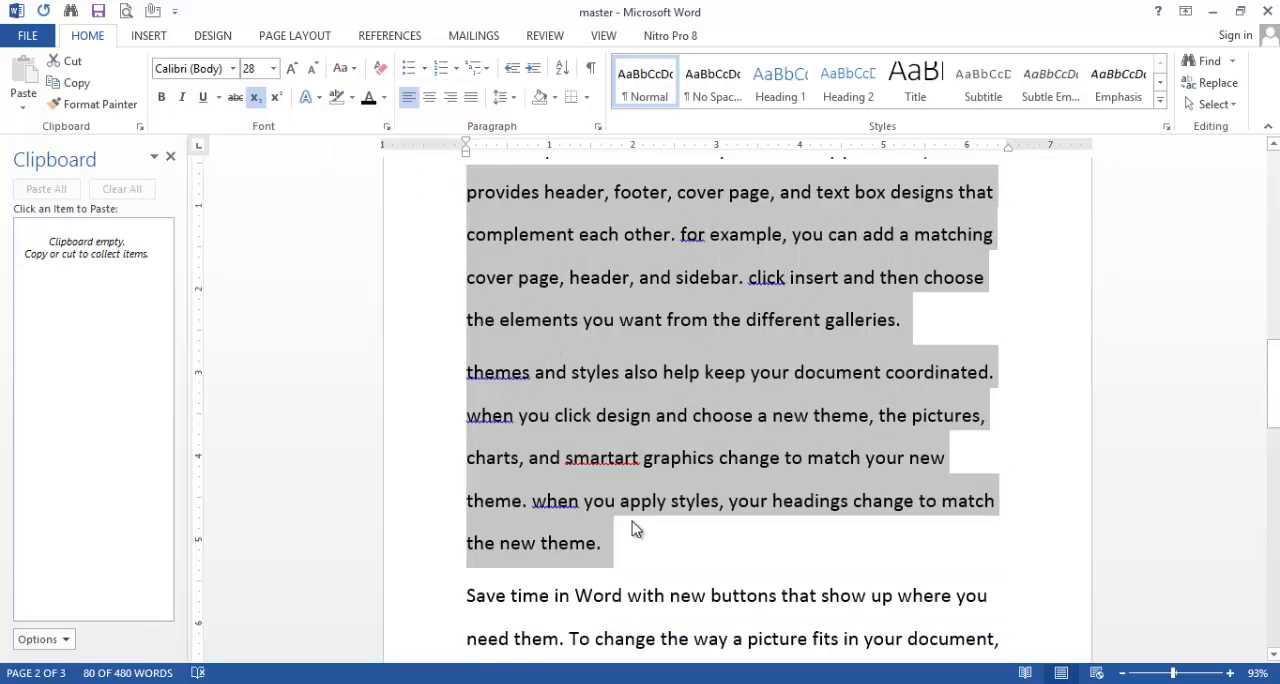
Step: Apply tOGGLE cASE twice to the selected text from "provides header" through "the new theme.", and deselect it
click(348, 72)
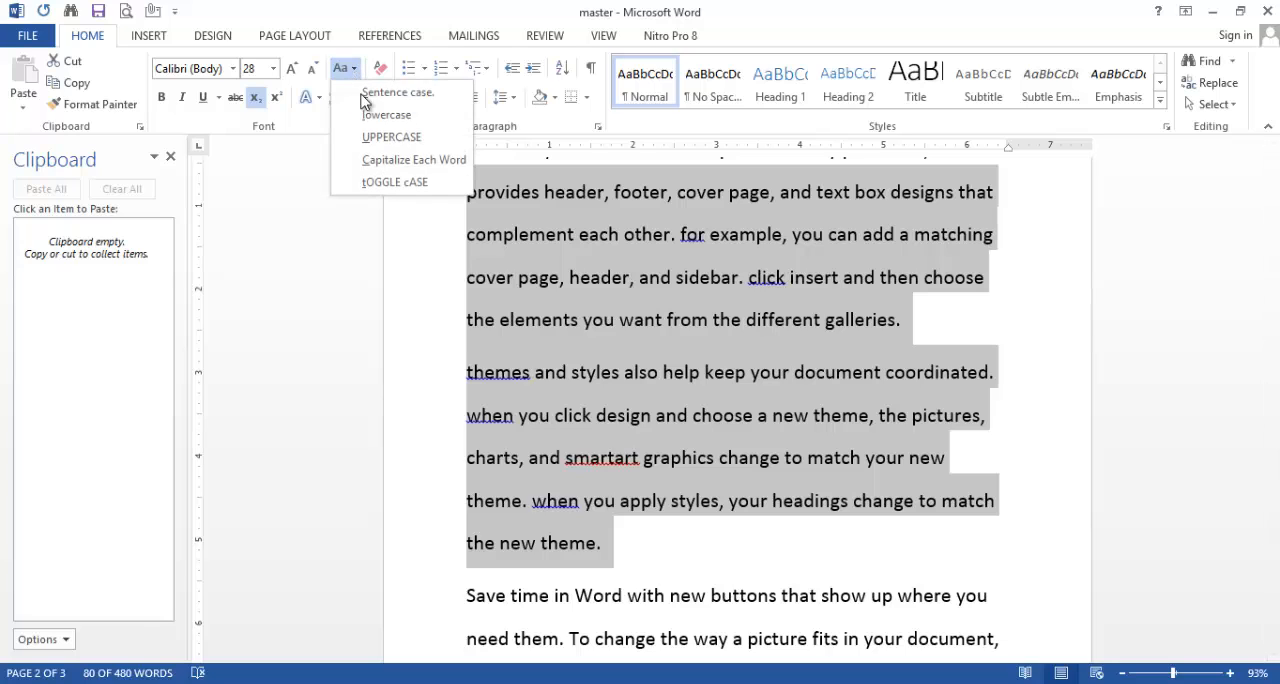
click(381, 184)
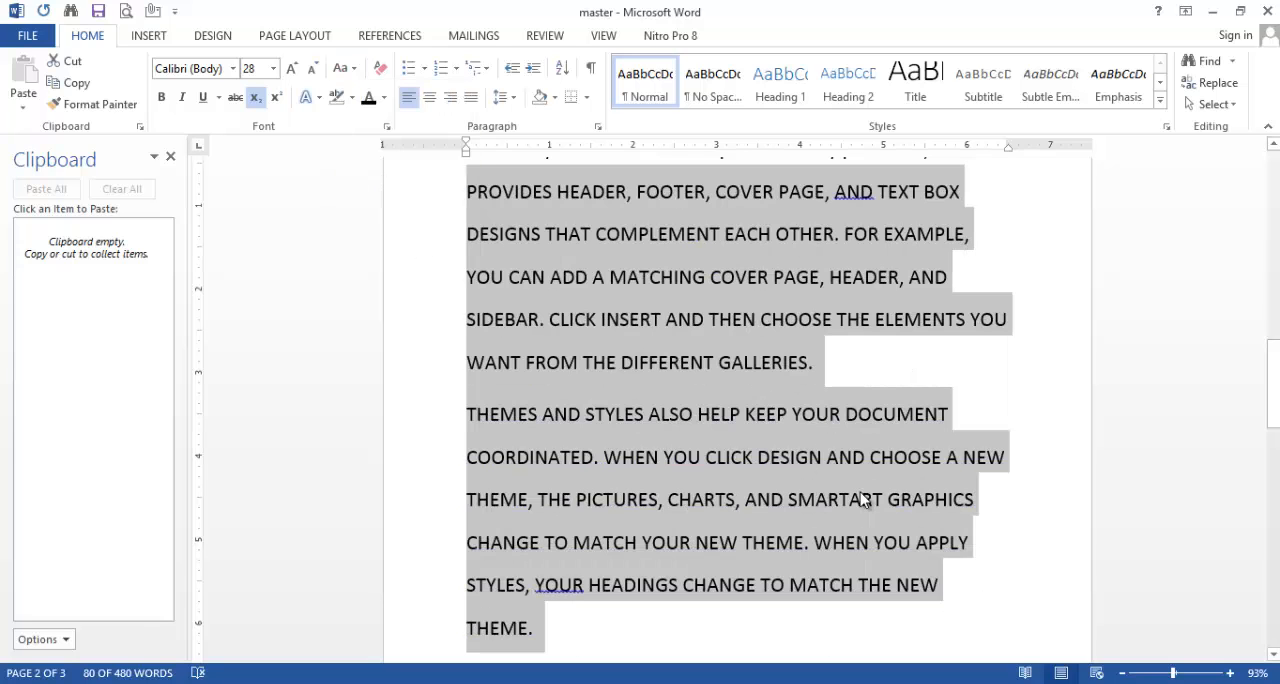
click(352, 70)
click(378, 188)
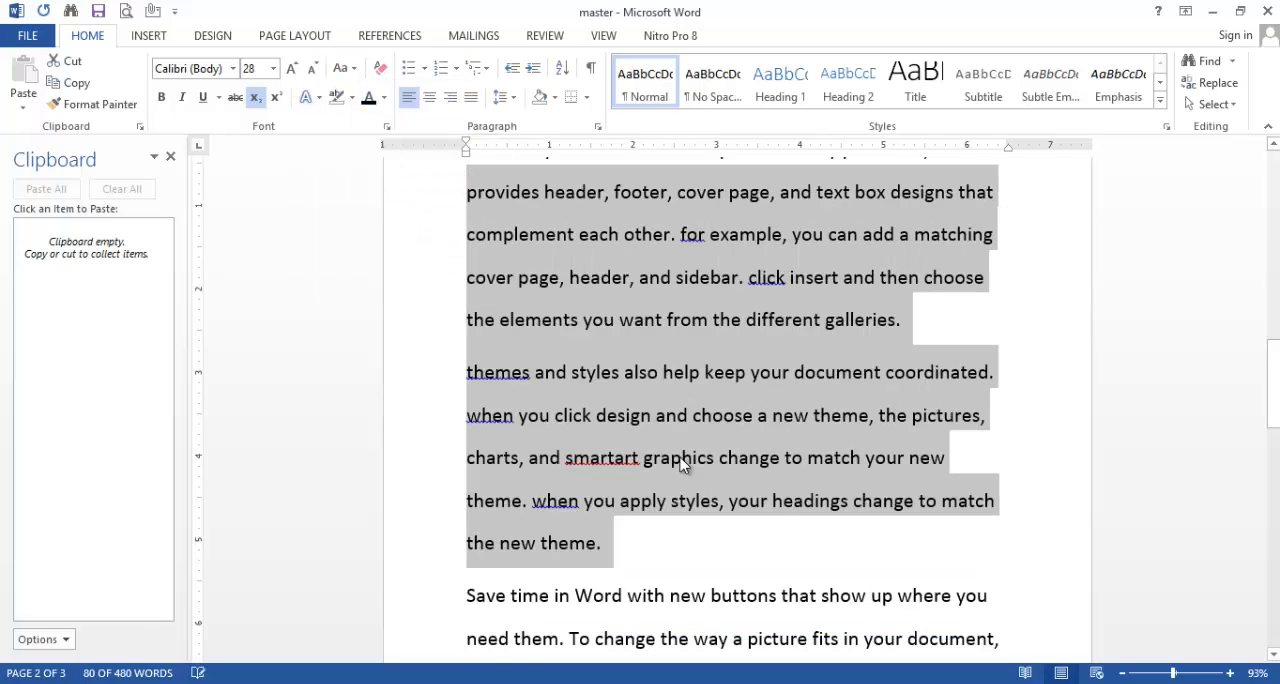
click(776, 534)
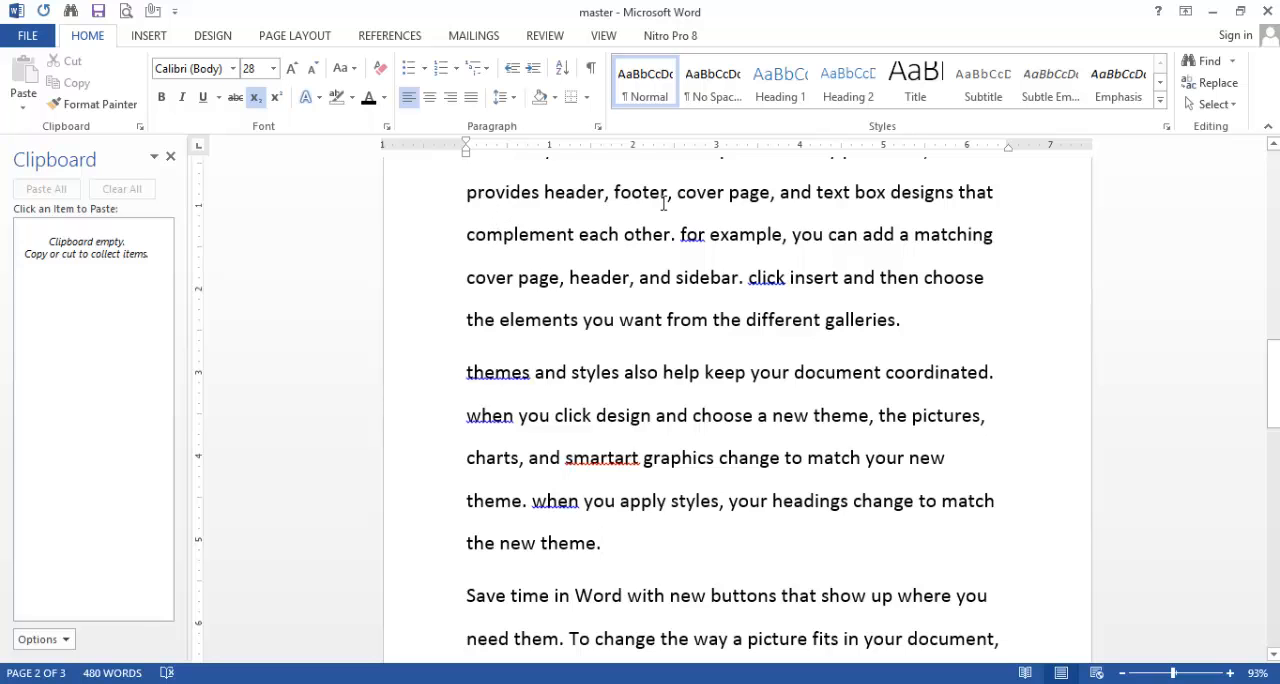
Step: Apply Capitalize Each Word to the text from "provides header, footer" through "the new theme." on page 2
drag(617, 543, 468, 165)
click(355, 68)
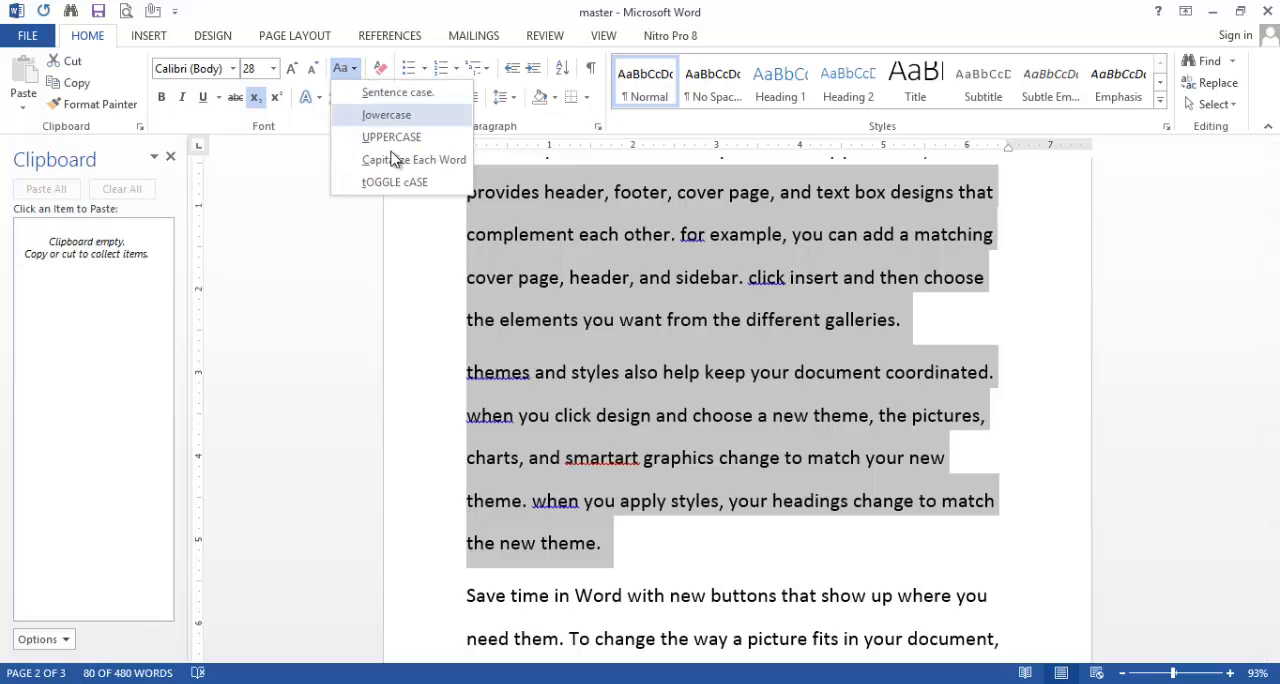
click(395, 158)
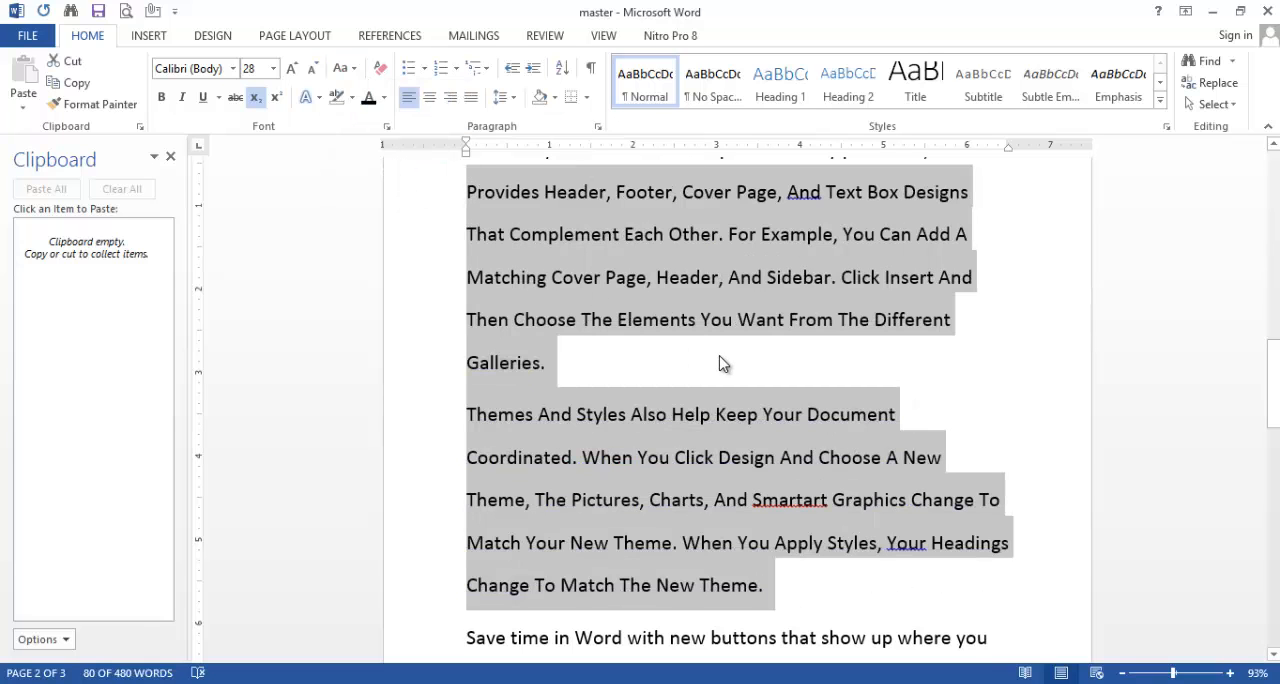
click(720, 362)
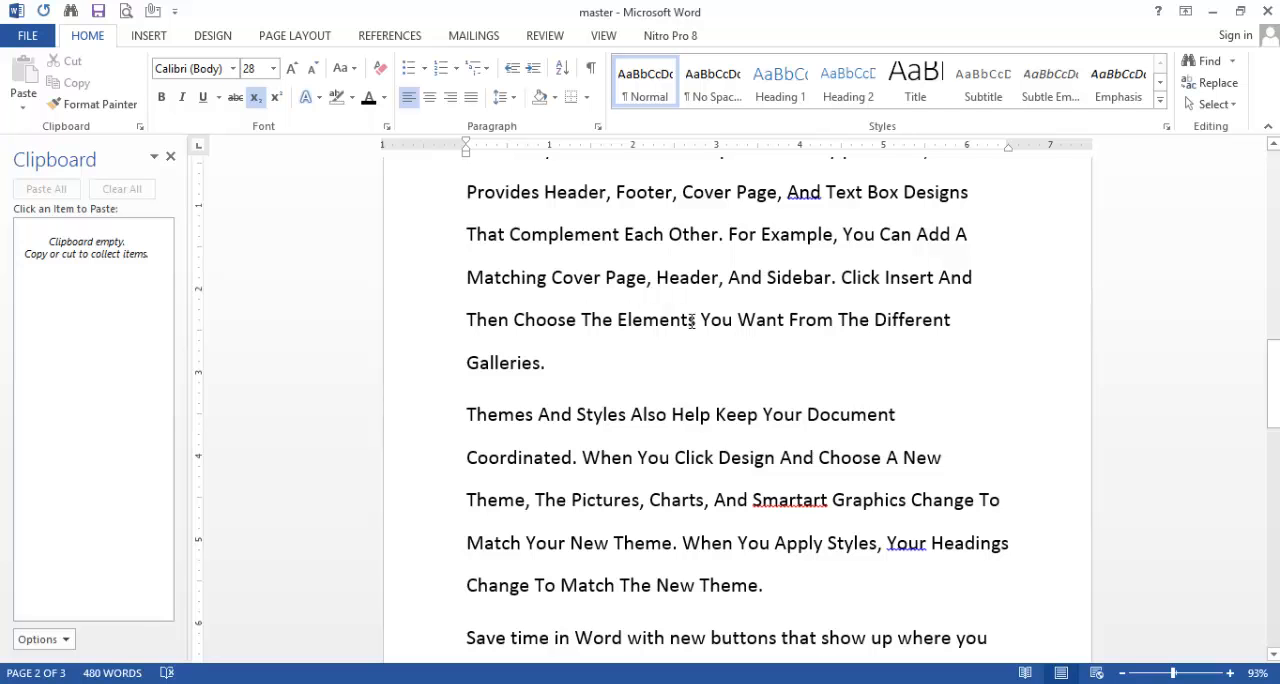
Step: Try to change the first two paragraphs on page 2, starting at "To make your document", to Sentence case
scroll(730, 600, down, 2)
drag(771, 515, 443, 277)
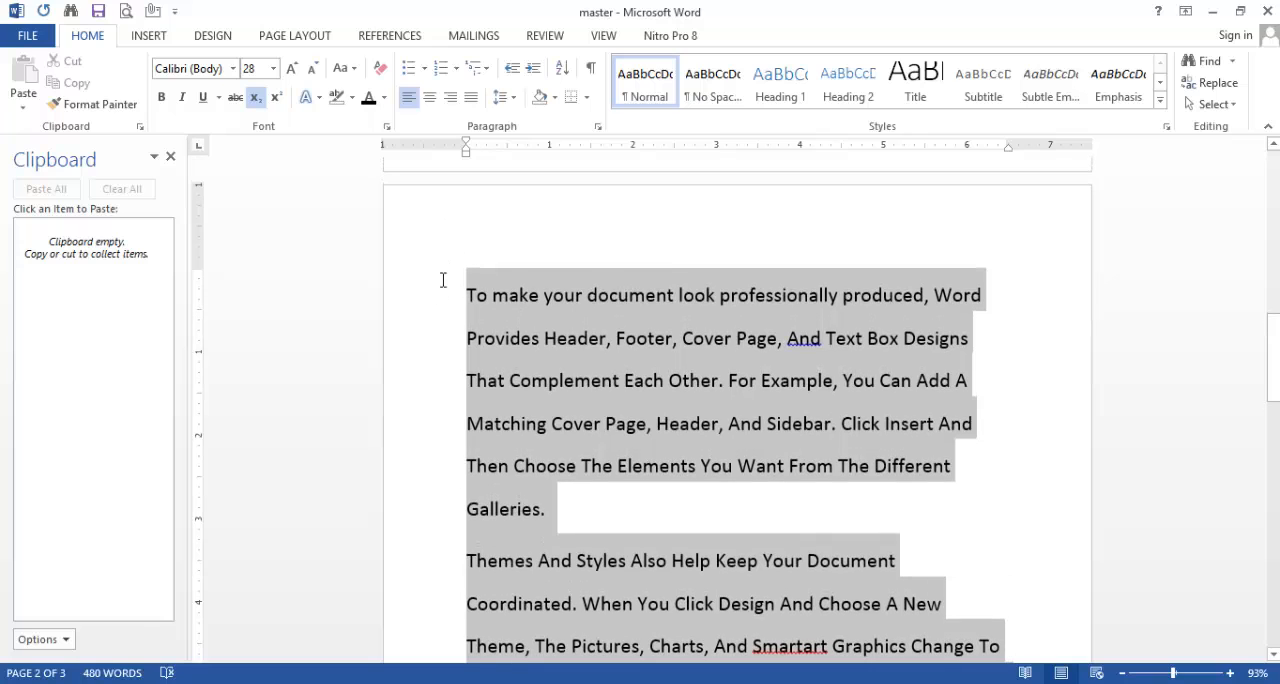
click(355, 68)
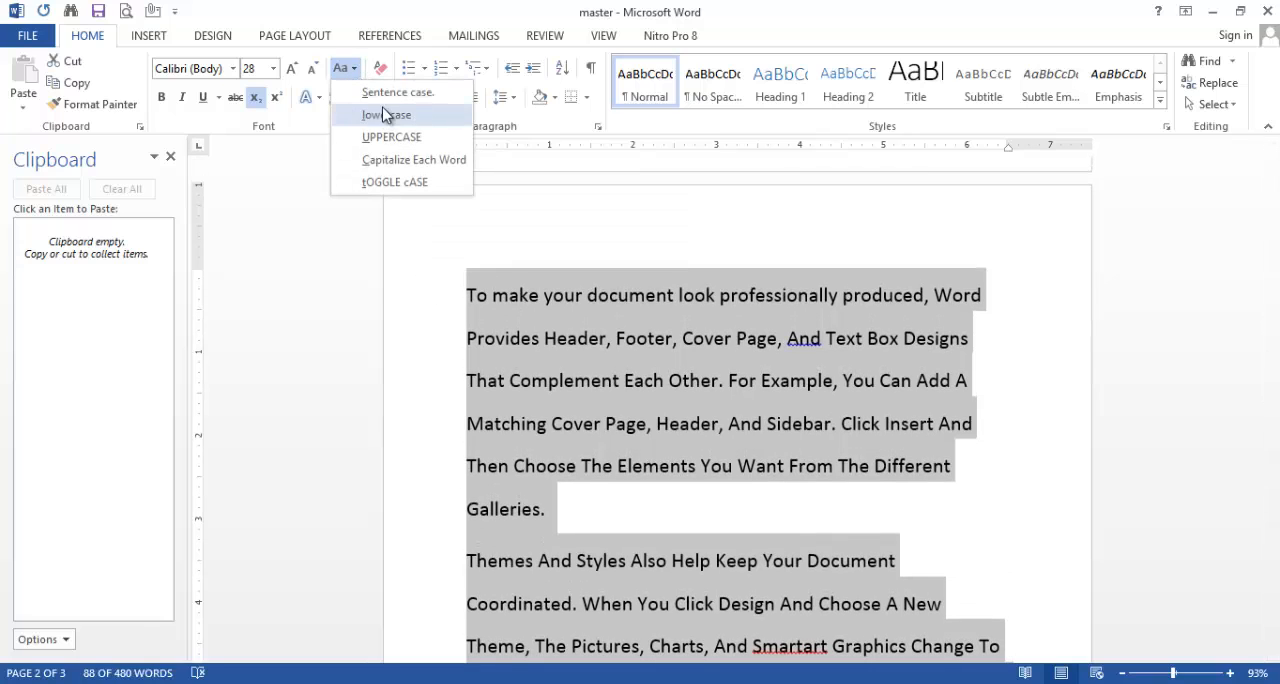
click(383, 94)
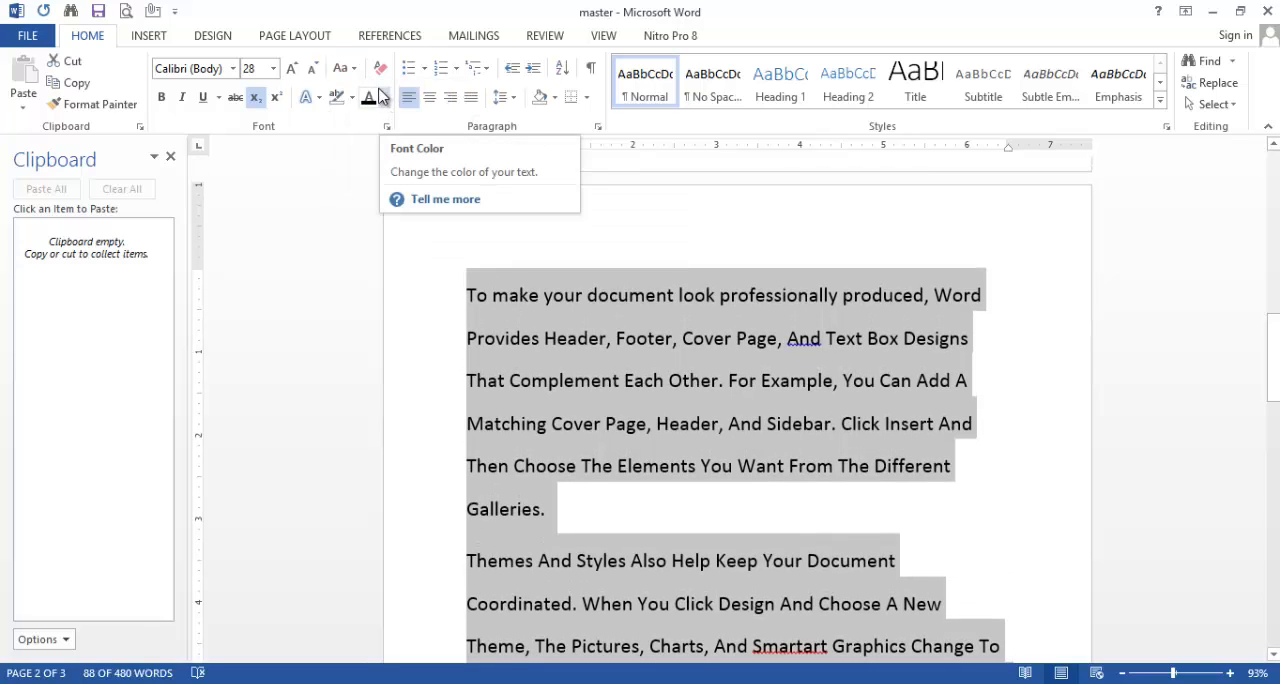
click(1008, 545)
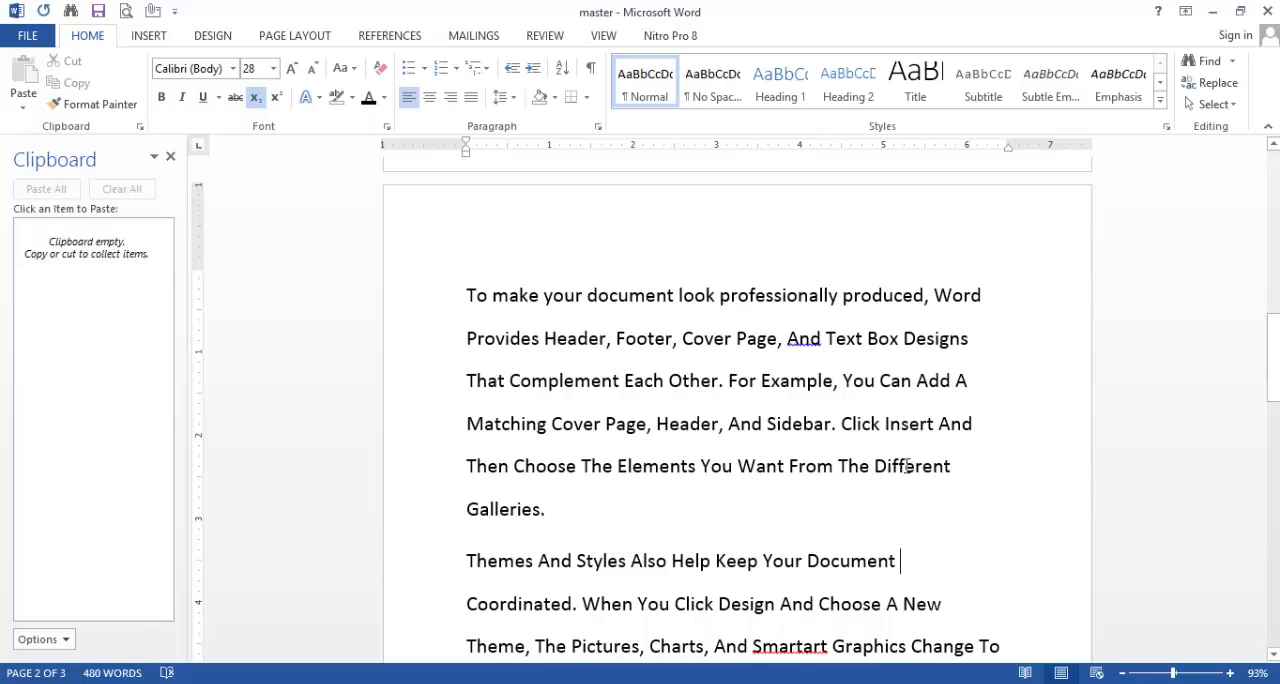
Step: Clear all formatting from the entire document, leaving only normal text
scroll(972, 592, up, 1)
scroll(749, 445, up, 11)
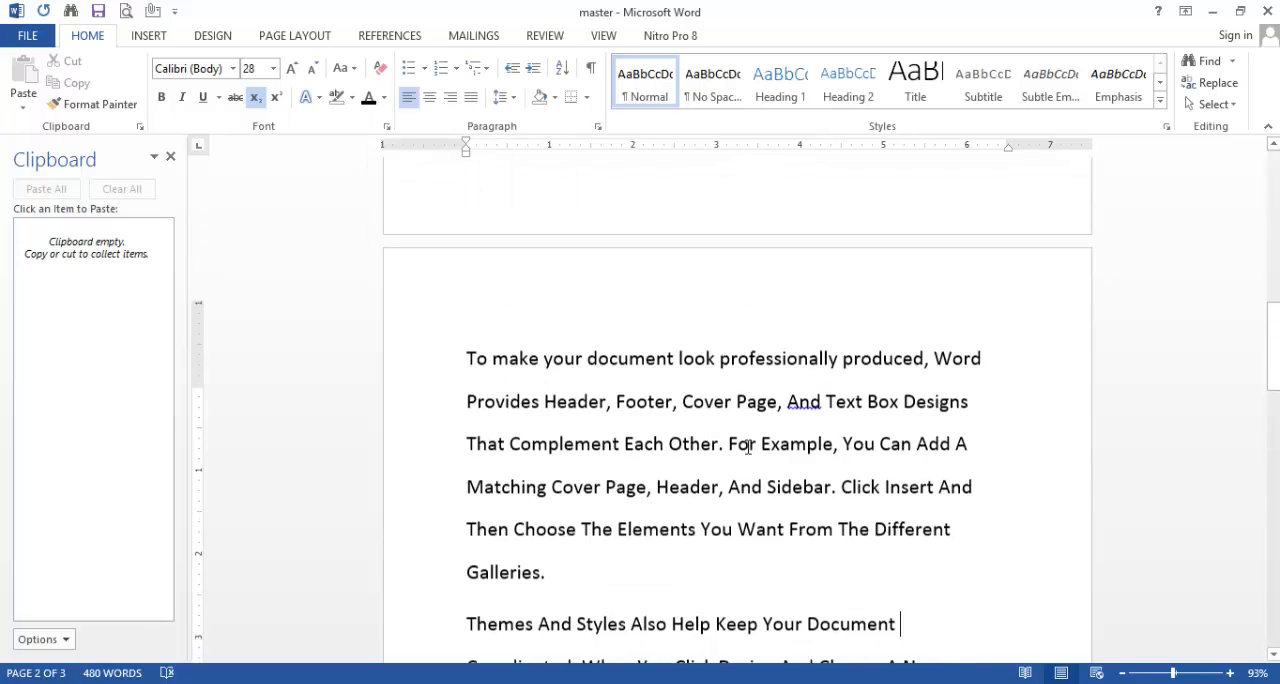
scroll(750, 445, up, 3)
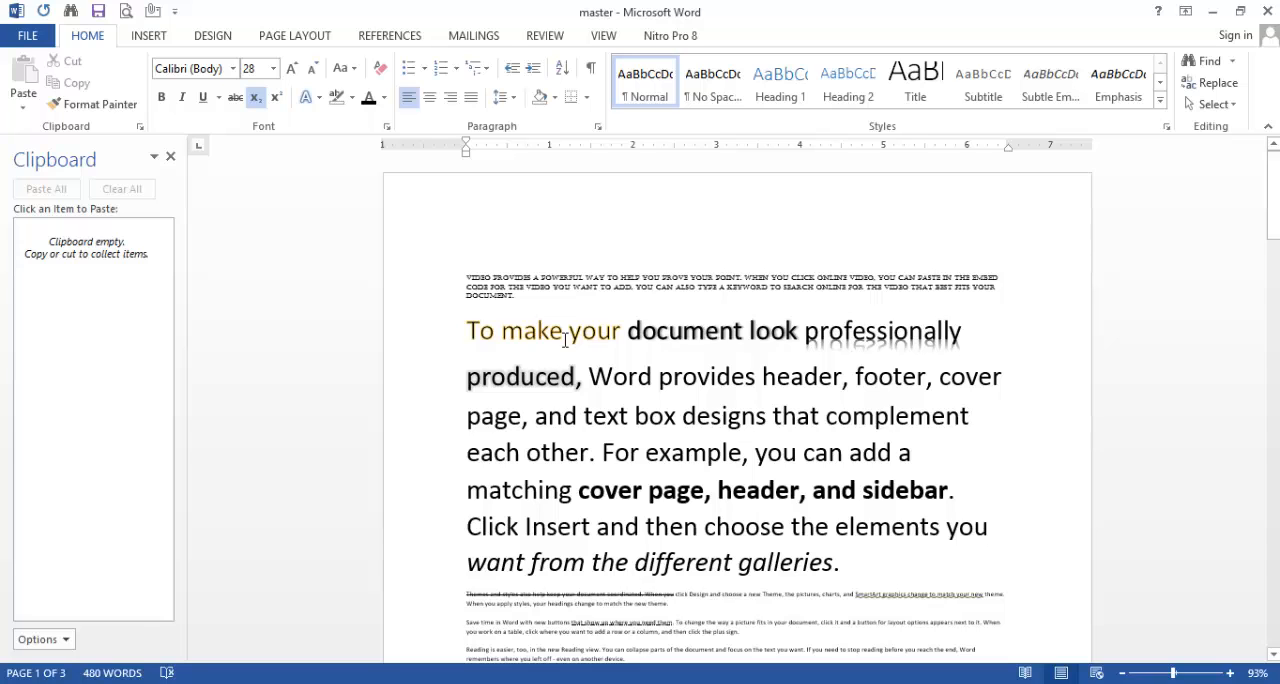
key(ctrl+a)
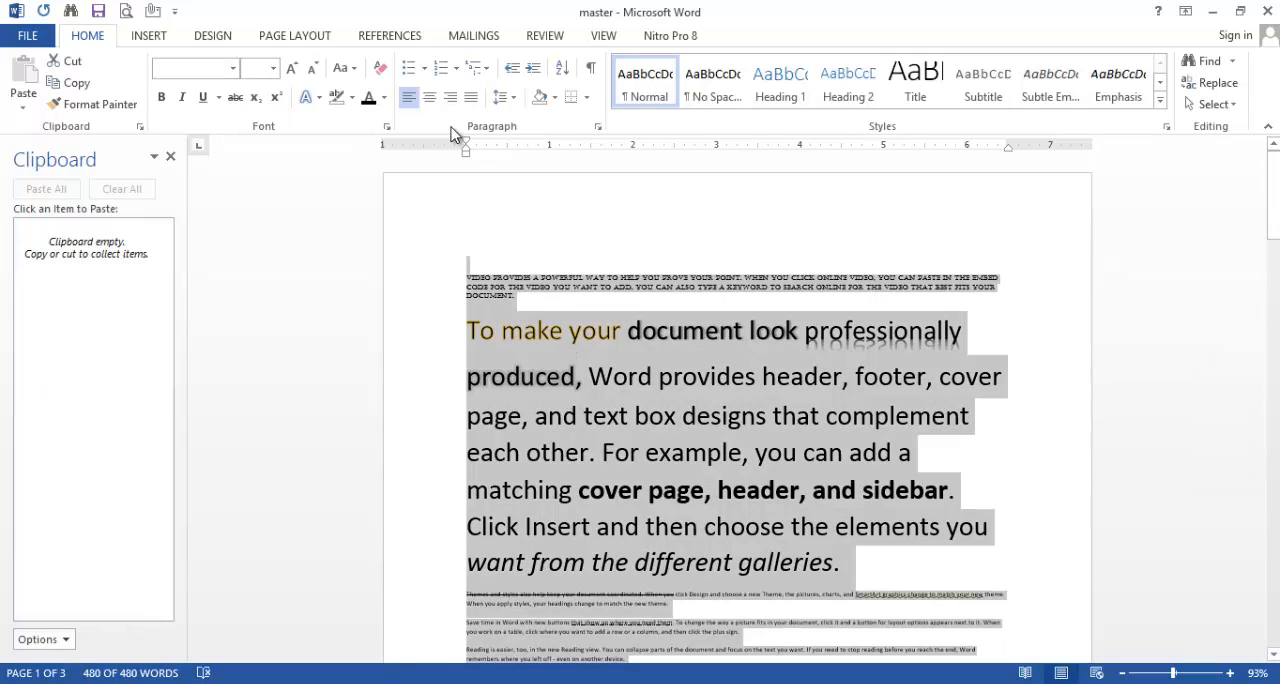
click(380, 70)
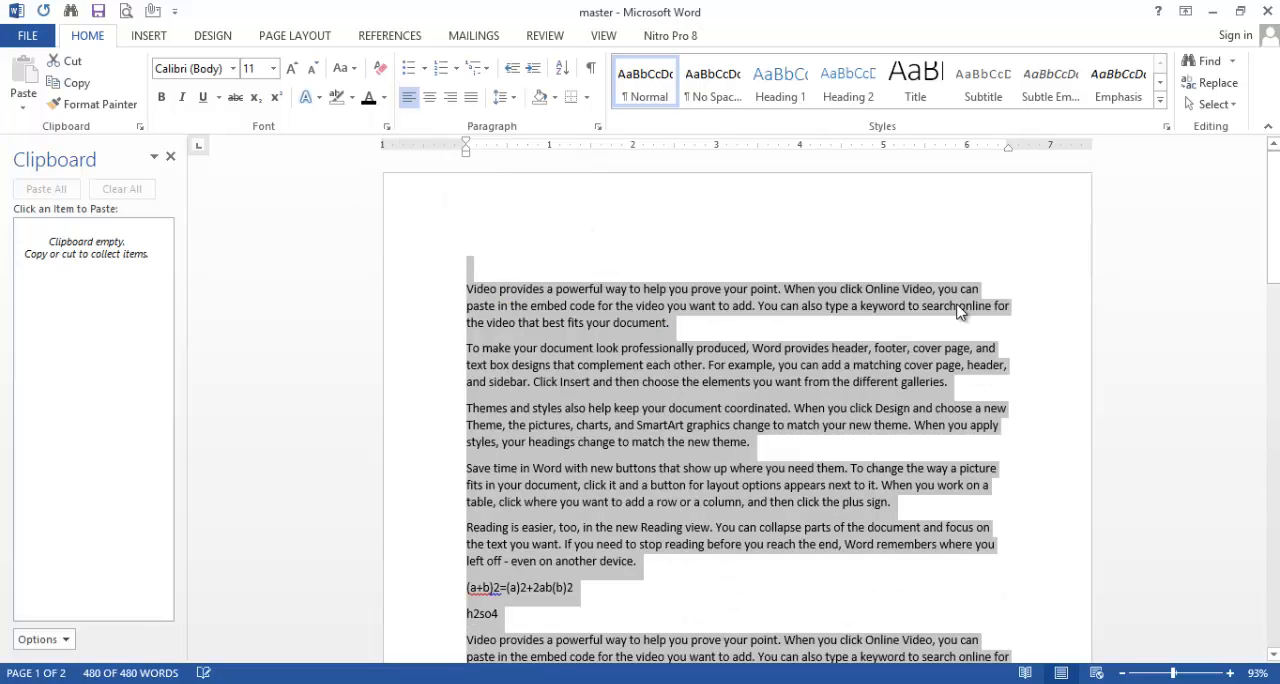
click(1043, 378)
scroll(1071, 450, down, 10)
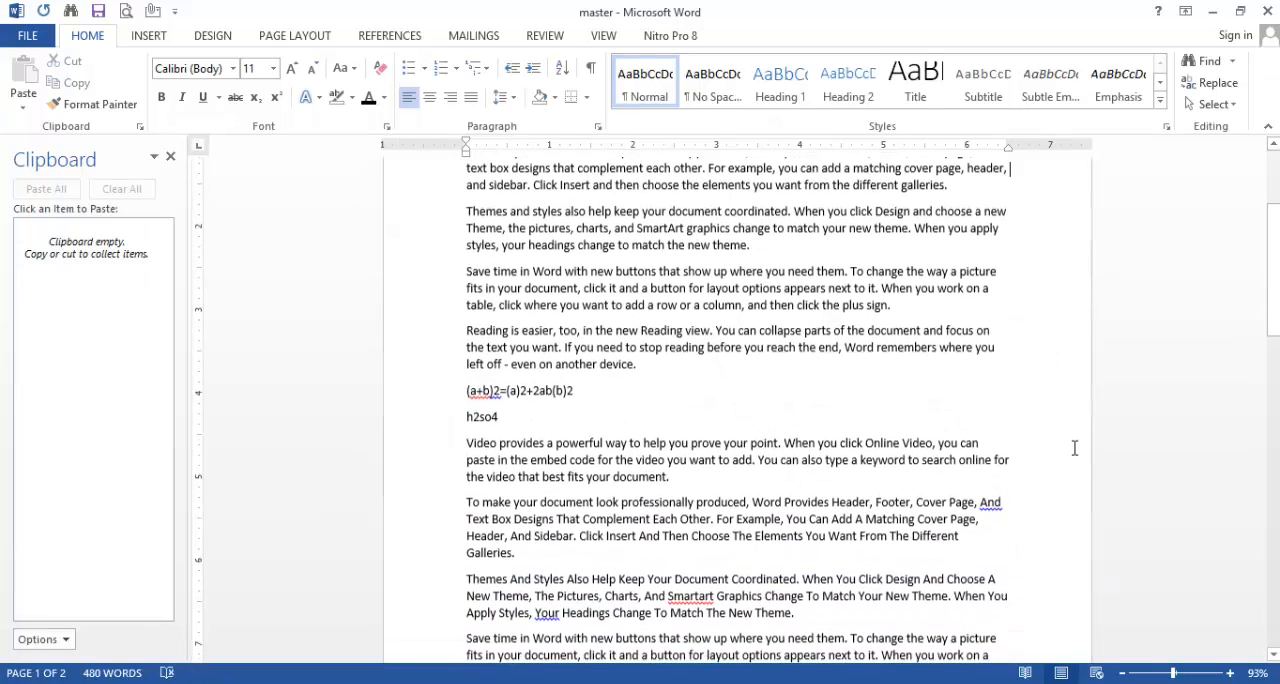
scroll(1071, 450, up, 10)
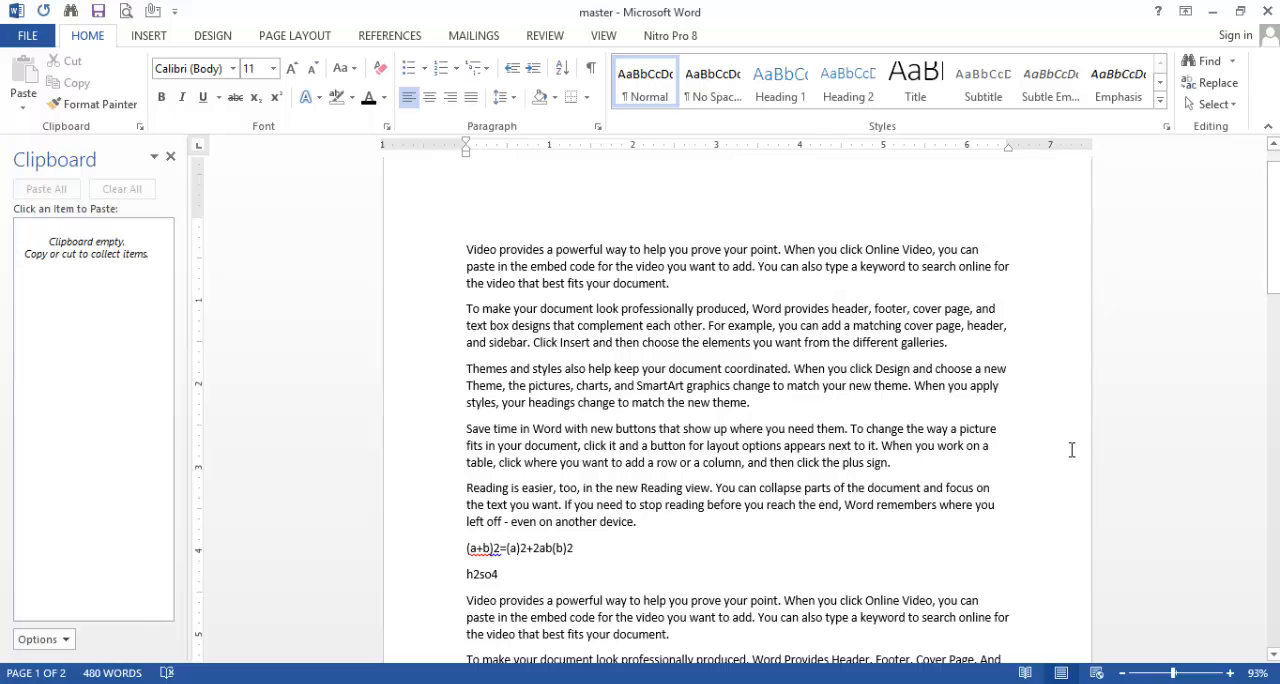
Step: Apply the Double strikethrough font effect to the first paragraph, "Video provides a powerful way" through "best fits your document."
click(386, 128)
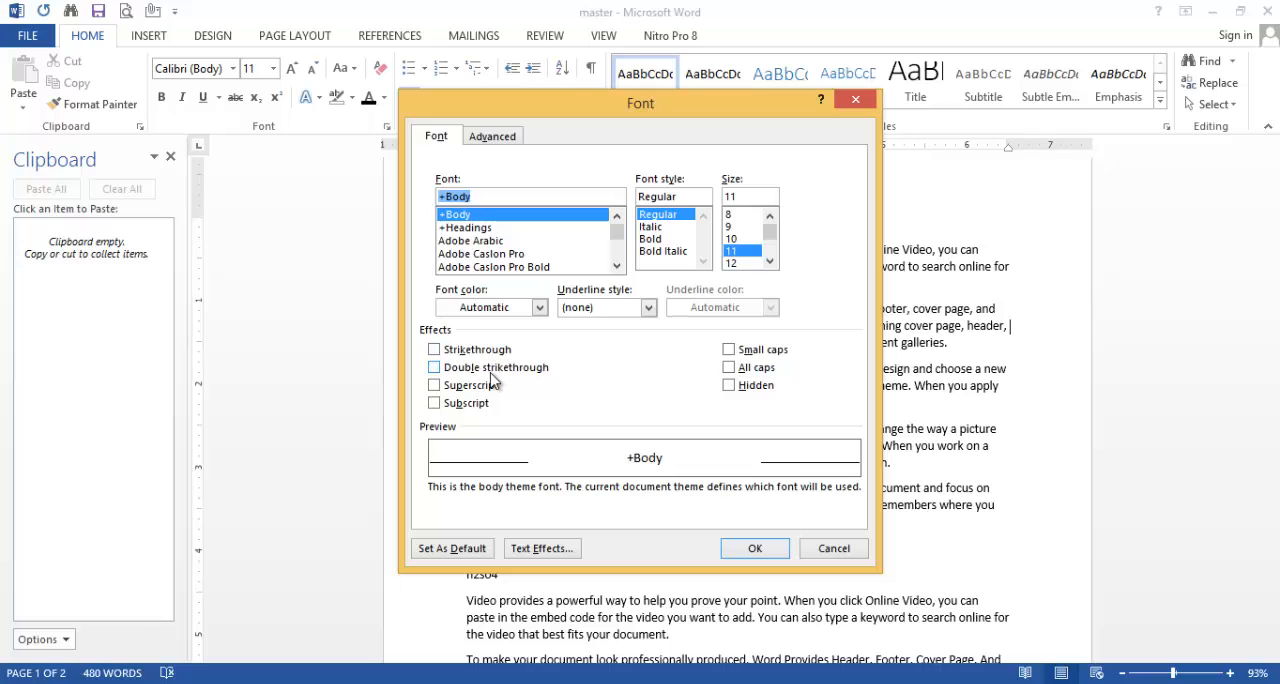
key(Escape)
double_click(451, 250)
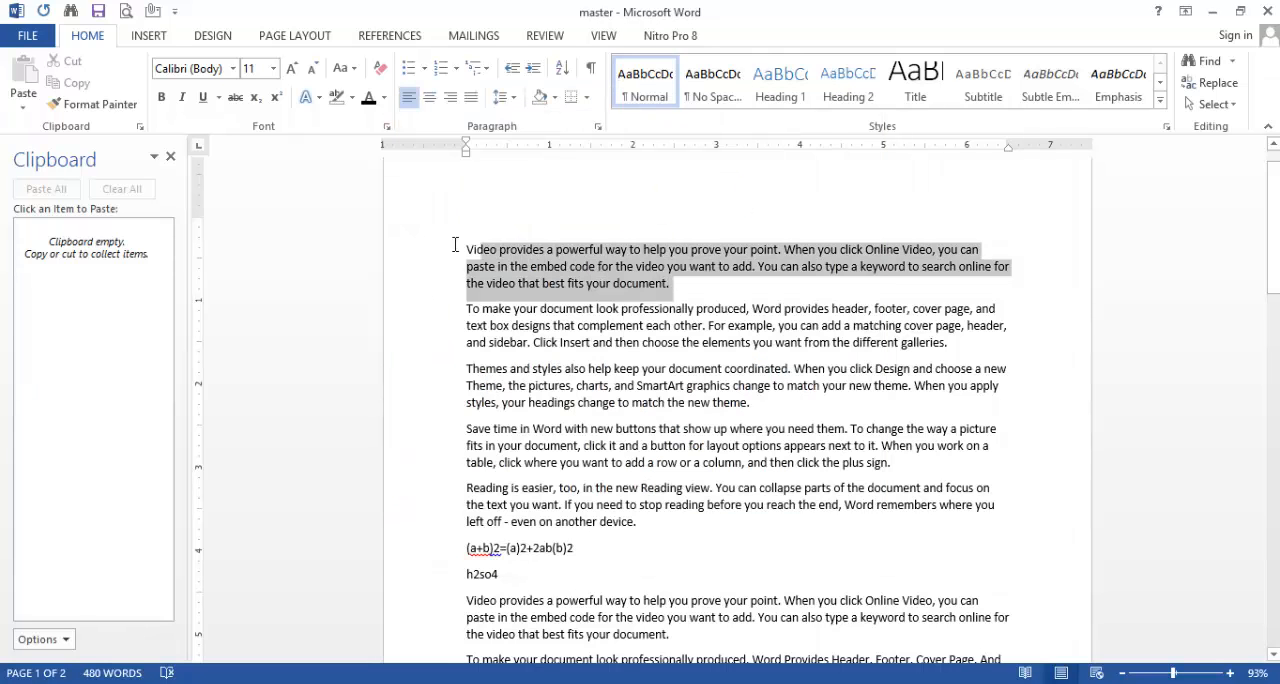
click(387, 127)
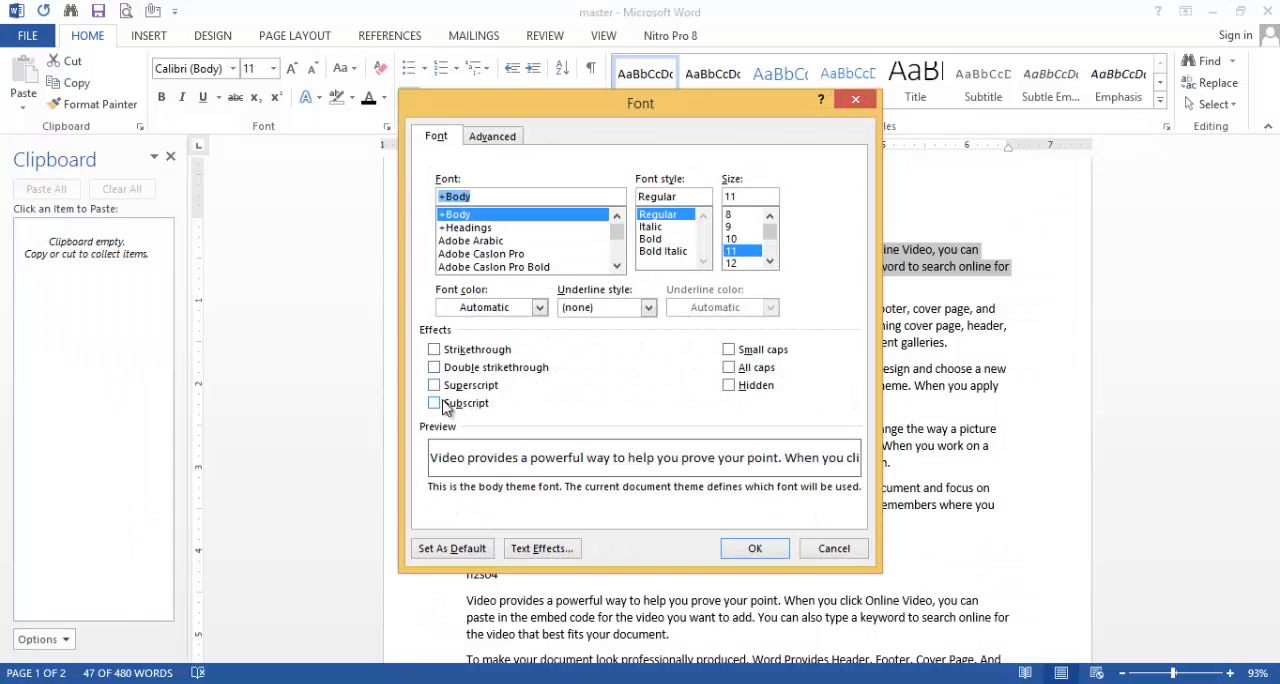
click(434, 367)
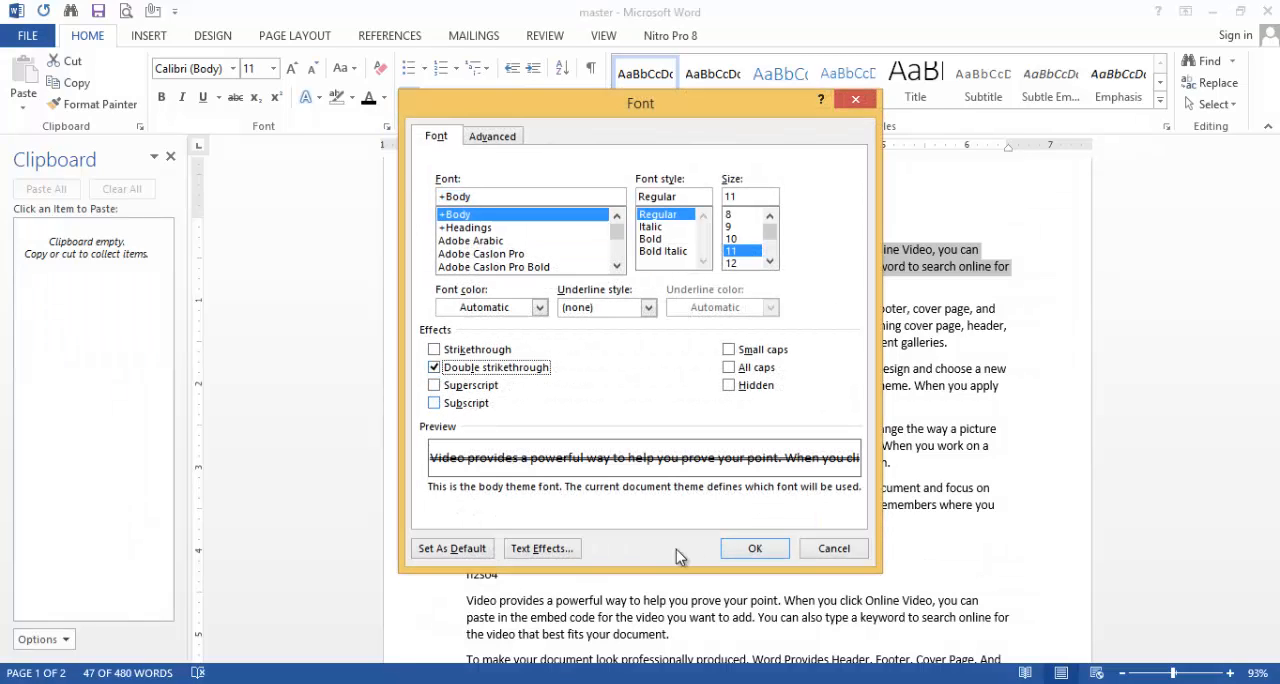
click(754, 549)
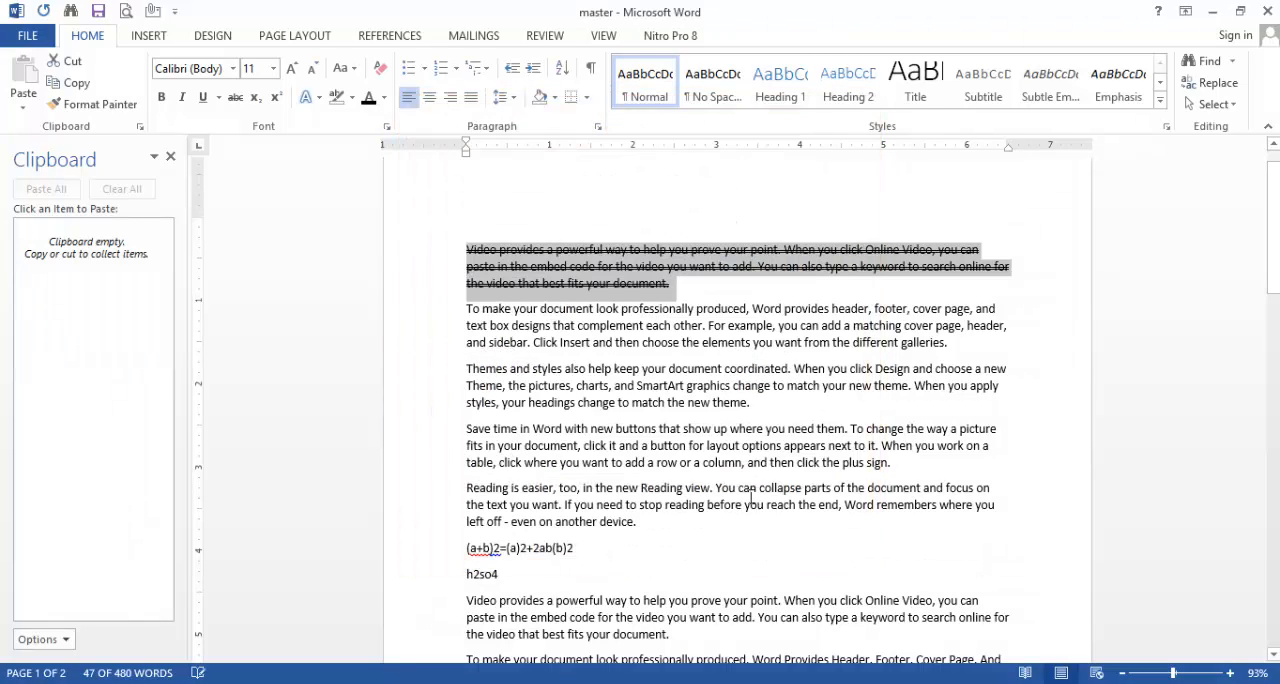
click(719, 285)
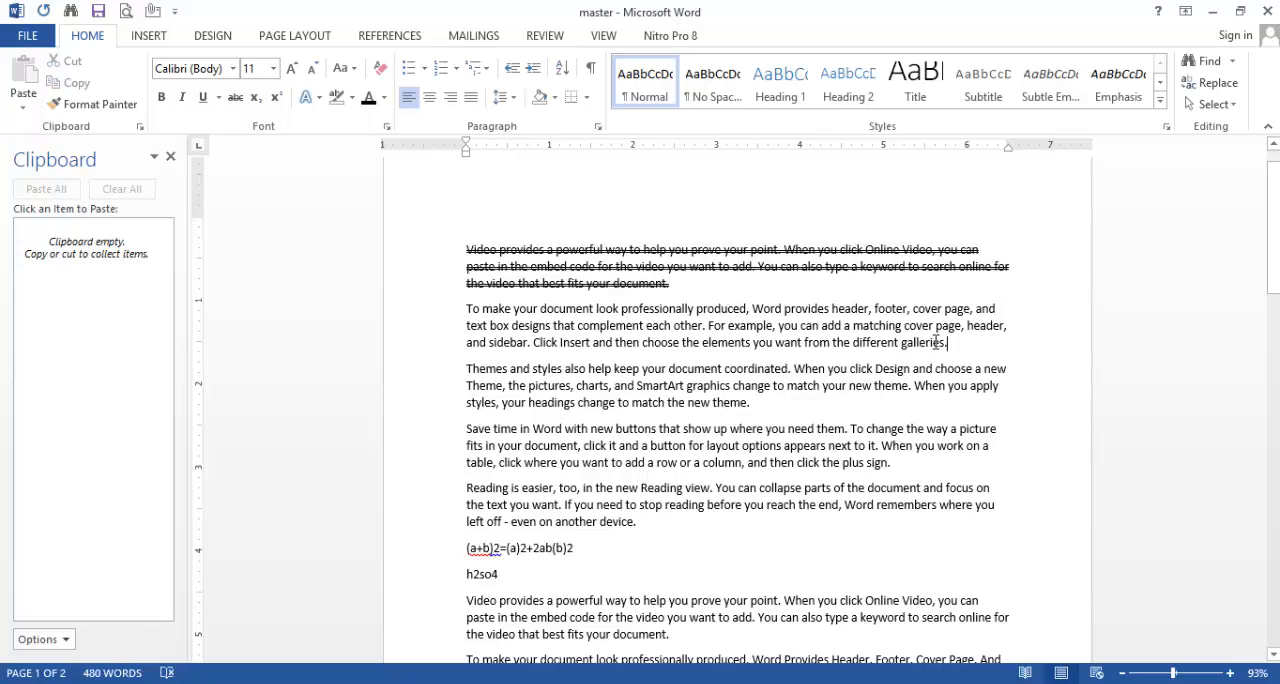
Step: Set the character spacing of the second paragraph, "To make your document look" through "different galleries.", to Expanded by 2.1 pt
drag(946, 342, 466, 308)
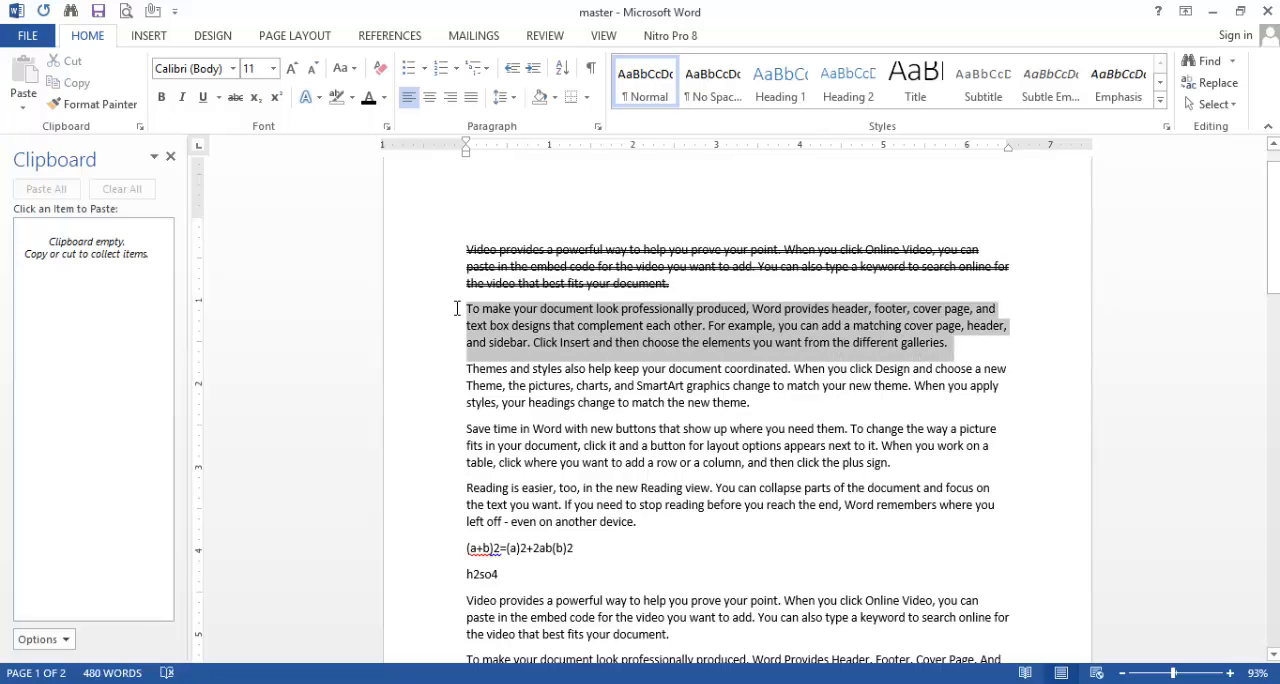
click(386, 125)
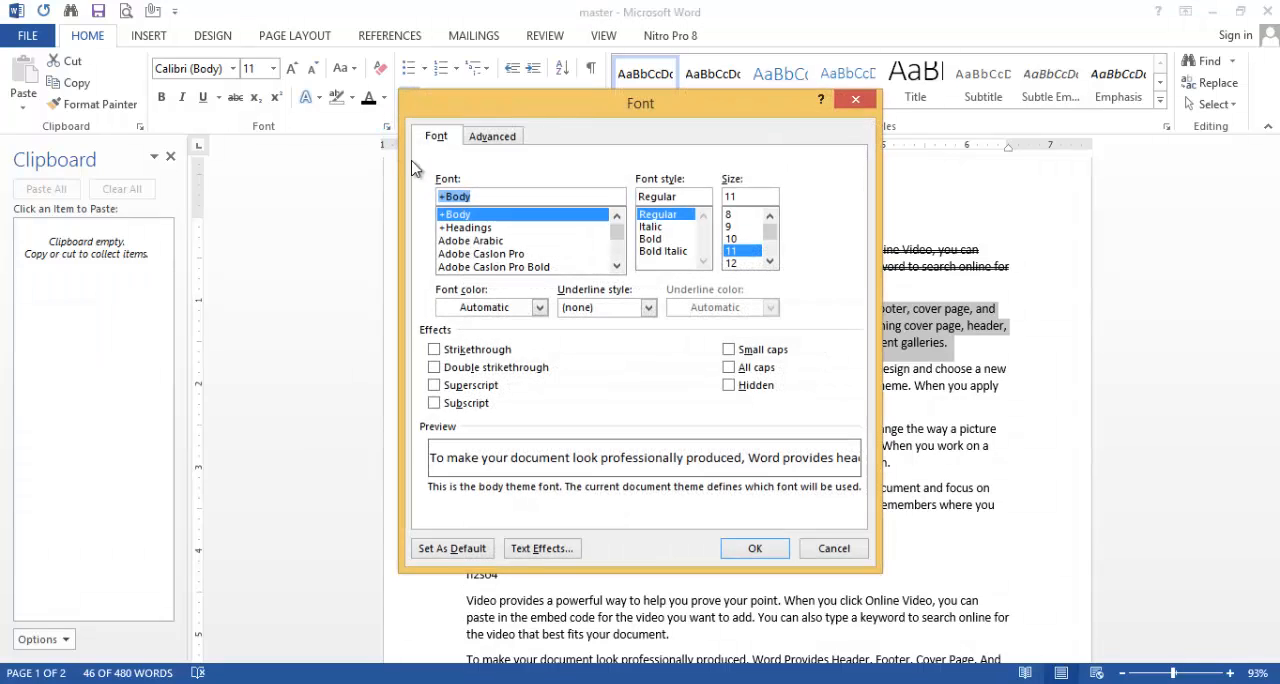
click(494, 137)
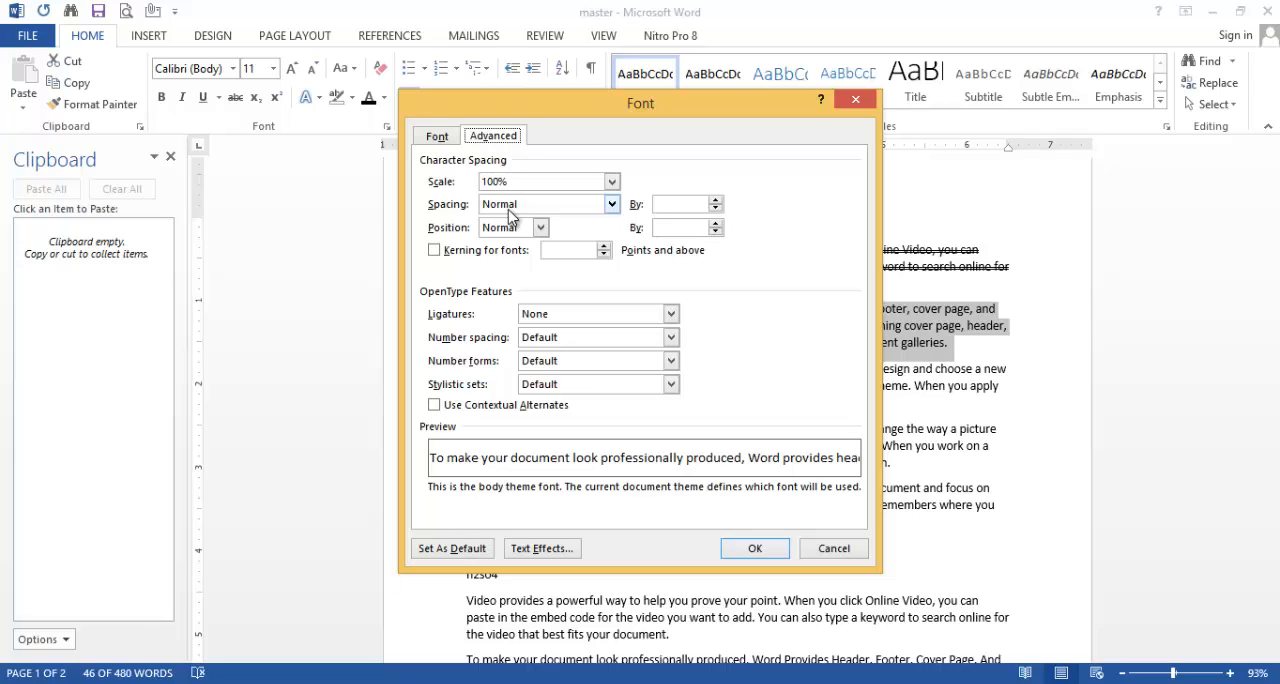
click(611, 204)
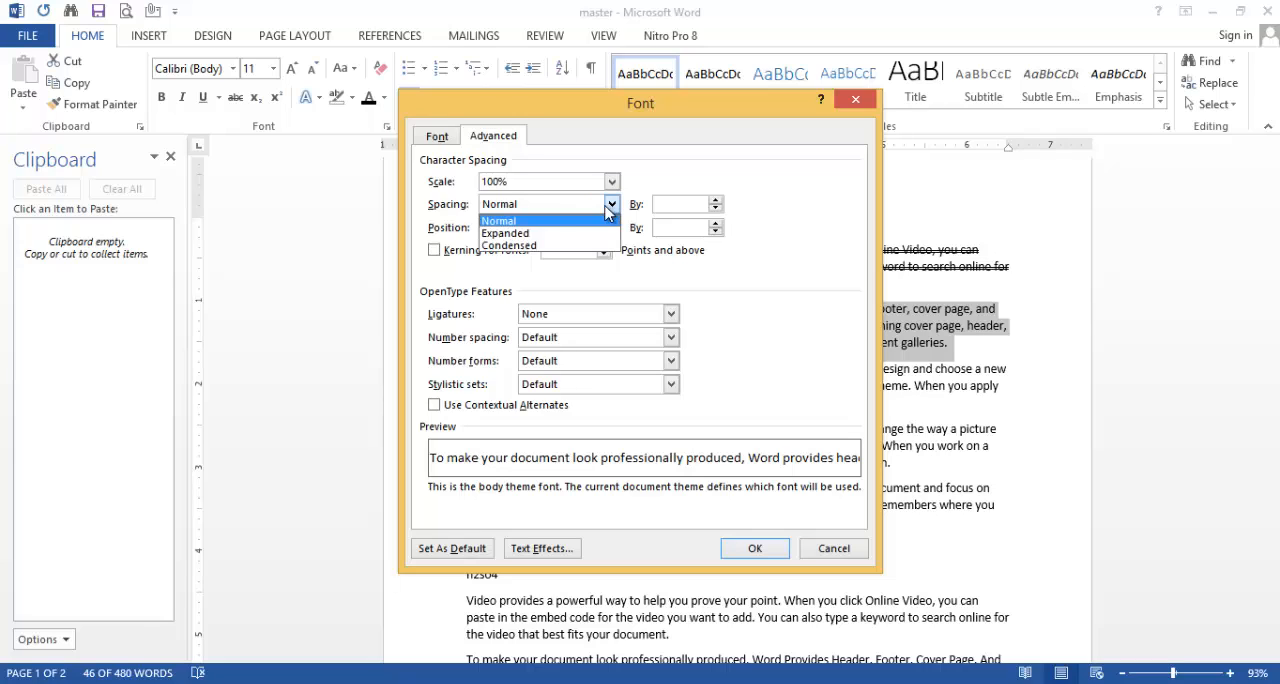
click(512, 234)
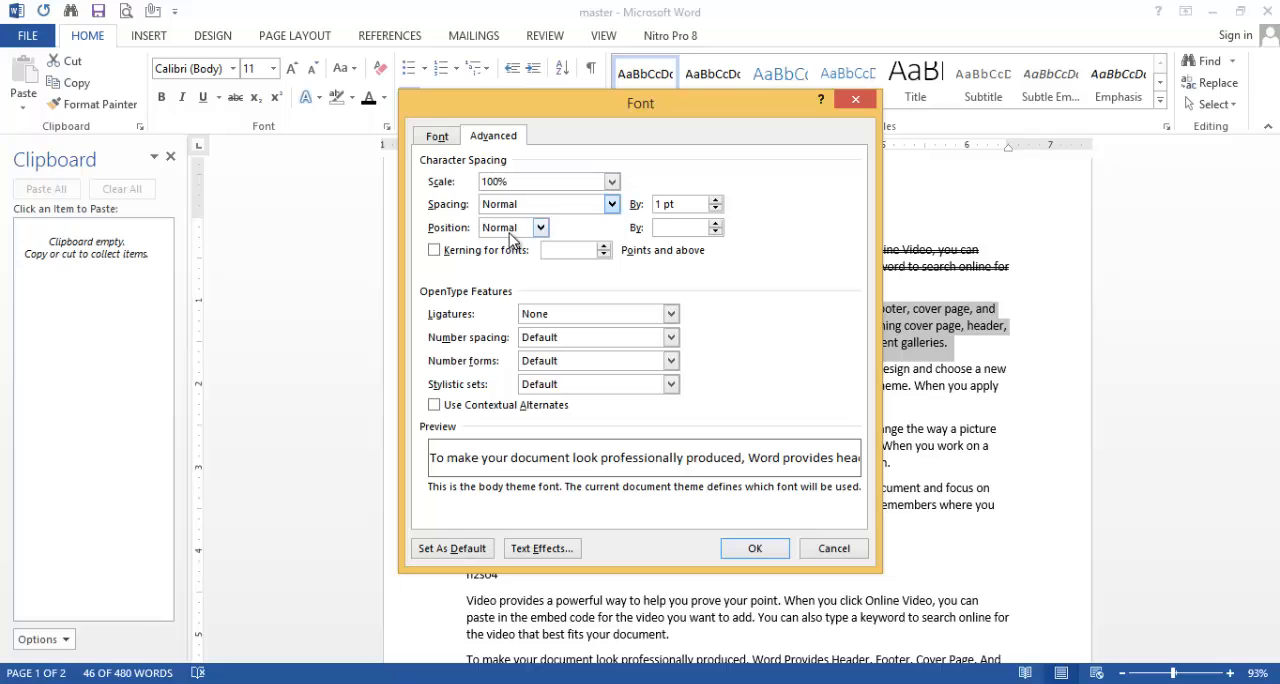
click(715, 200)
click(715, 200)
click(715, 200)
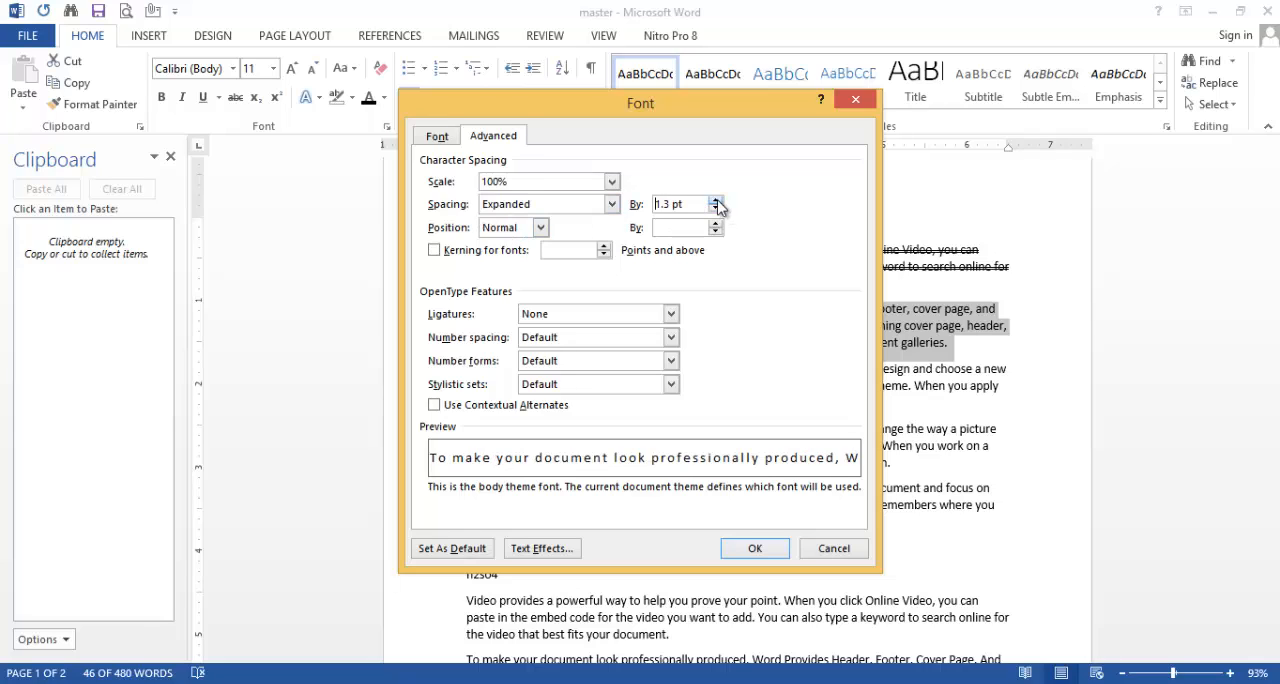
click(715, 200)
click(715, 200)
click(715, 200)
click(715, 200)
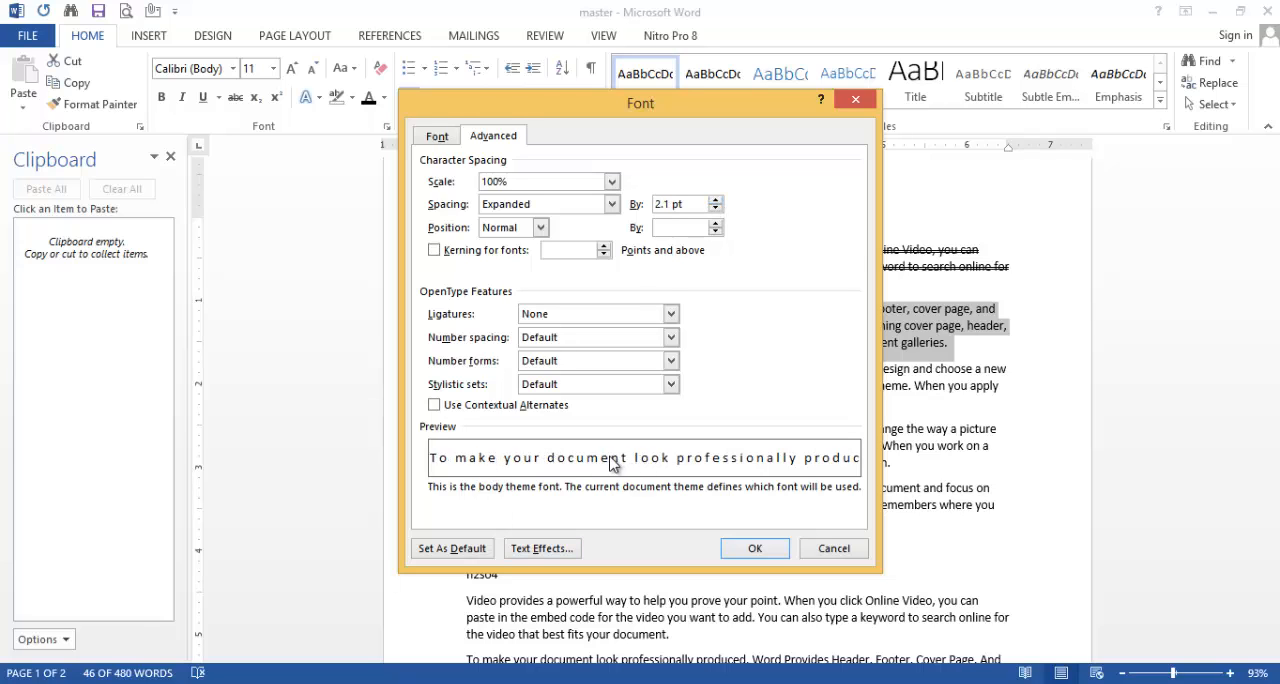
click(756, 548)
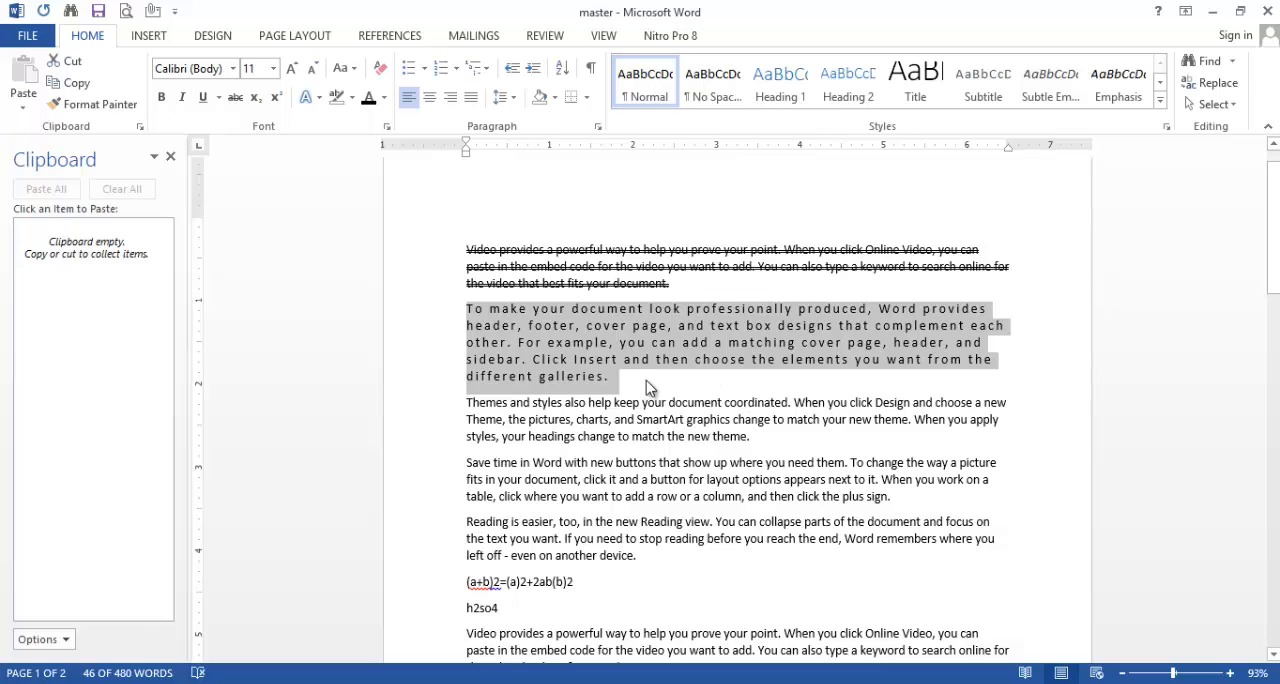
click(646, 383)
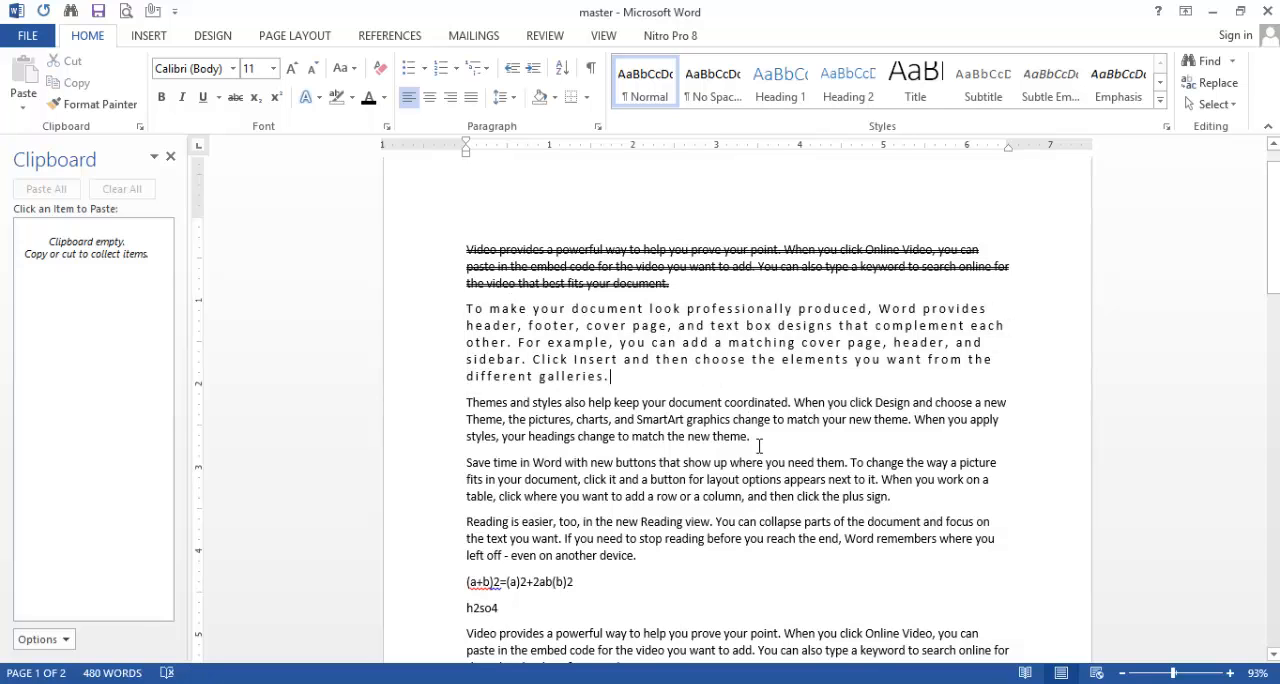
Step: Apply Condensed character spacing to the third paragraph, "Themes and styles" through "match the new theme."
drag(754, 438, 474, 412)
click(386, 126)
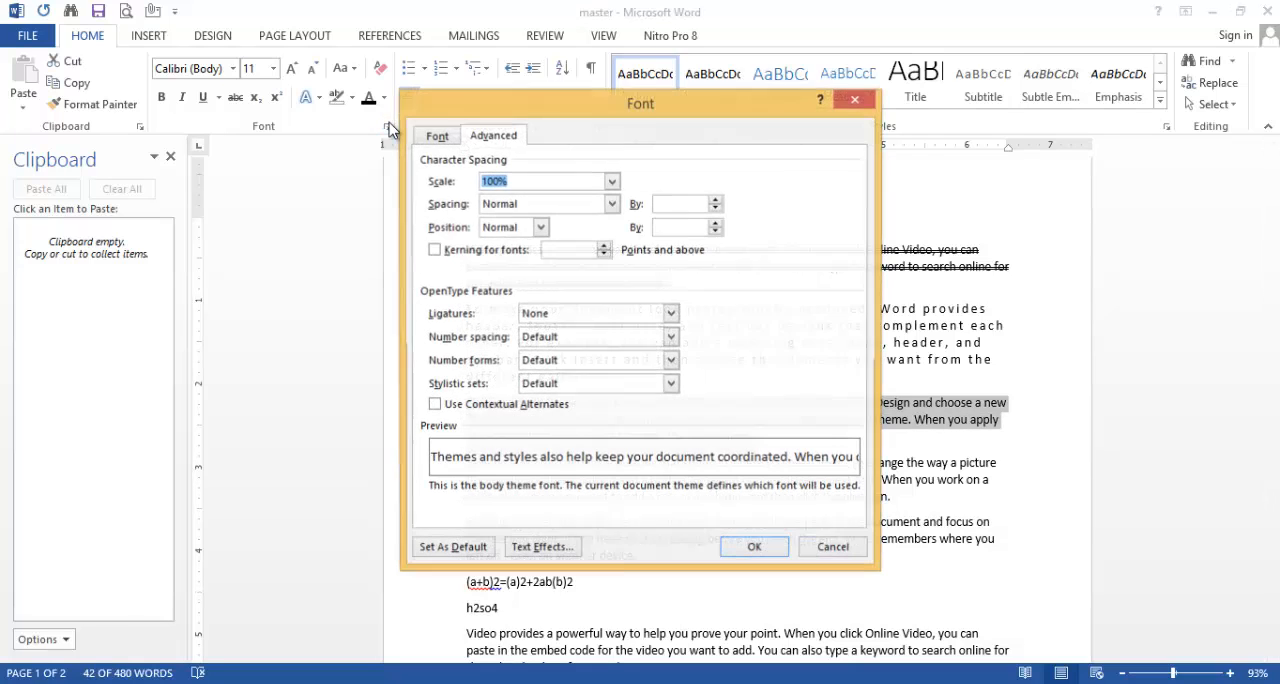
click(611, 204)
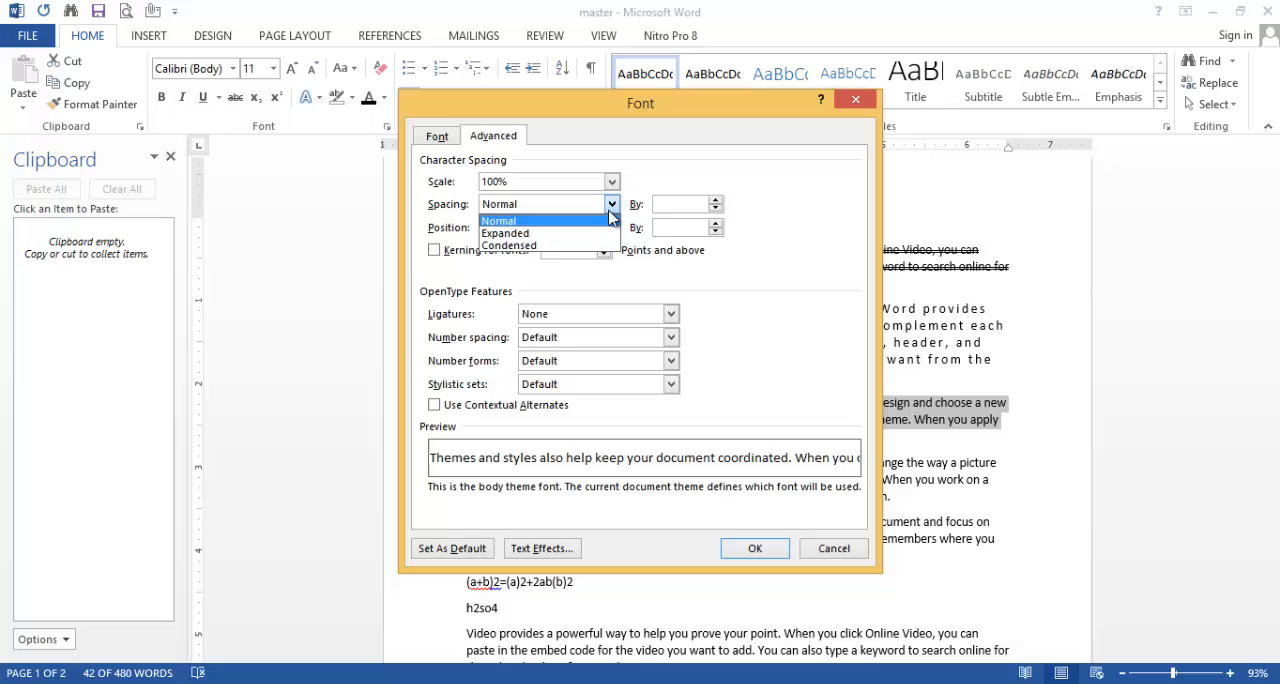
click(510, 245)
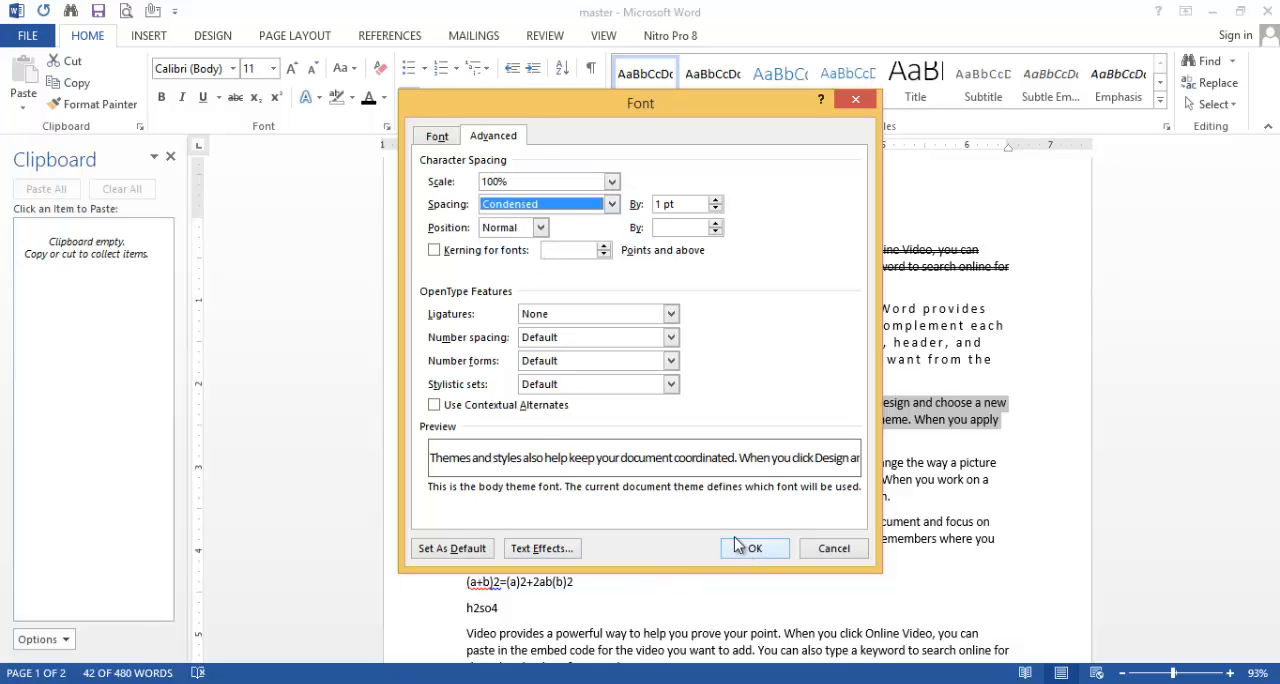
click(716, 208)
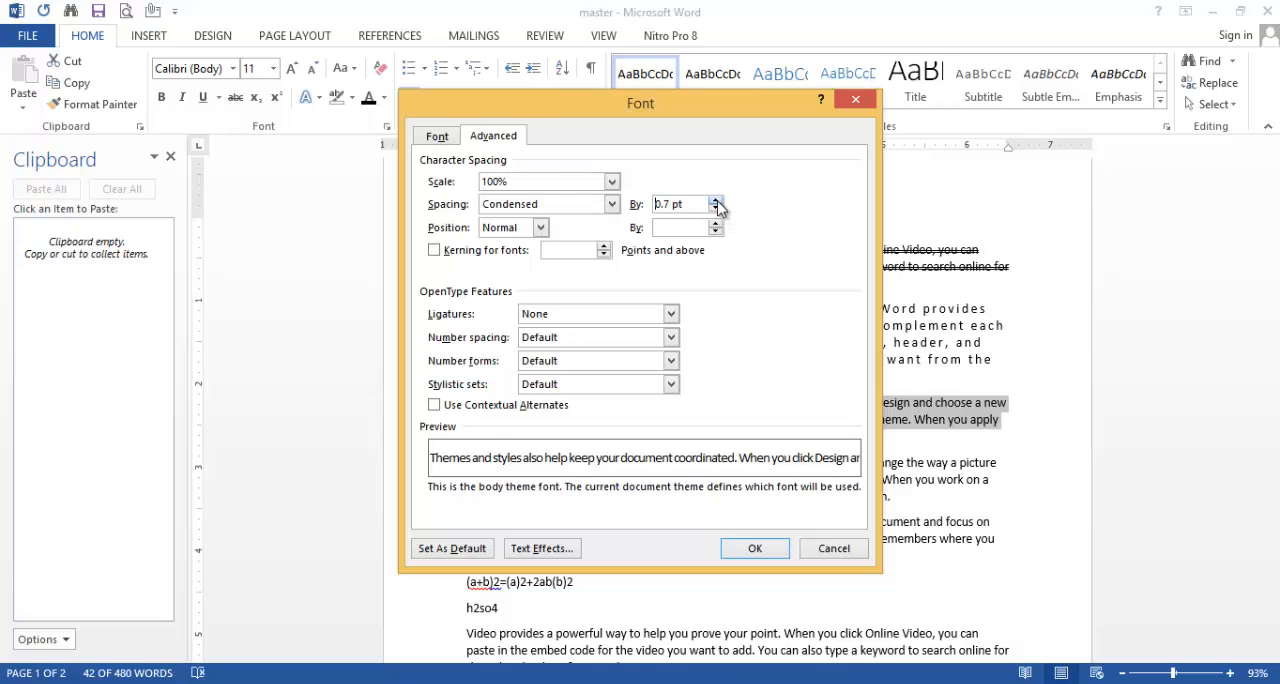
click(716, 202)
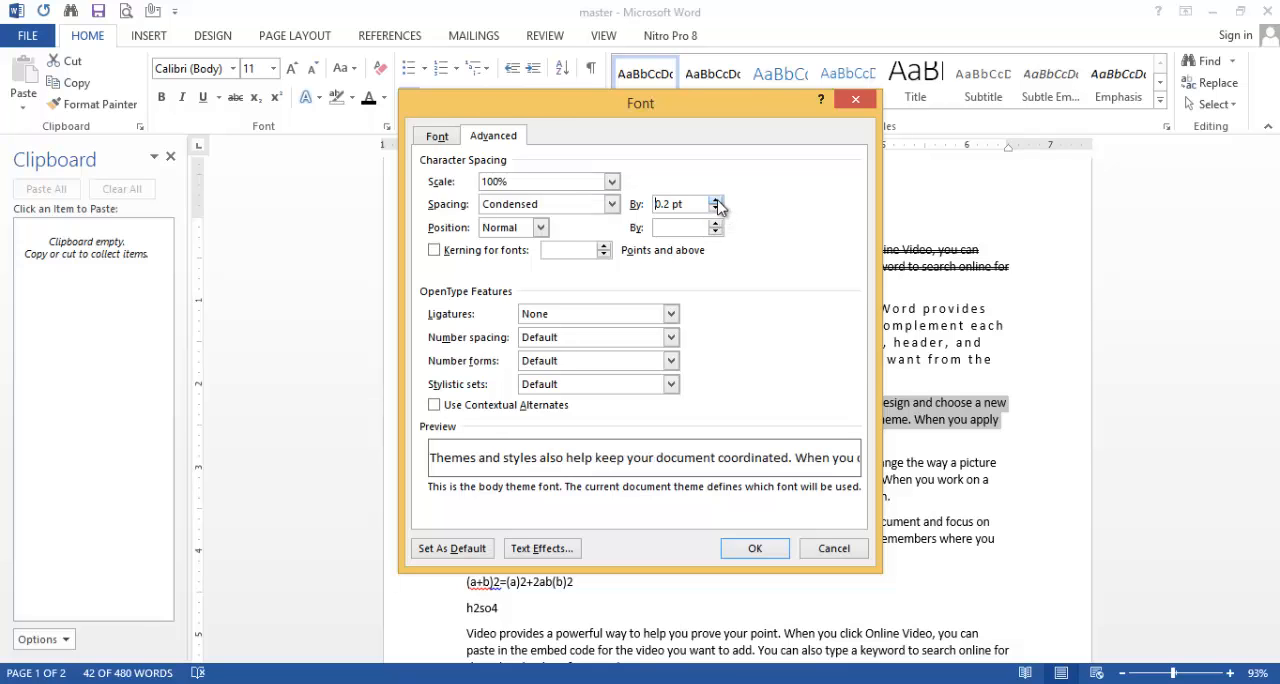
click(755, 548)
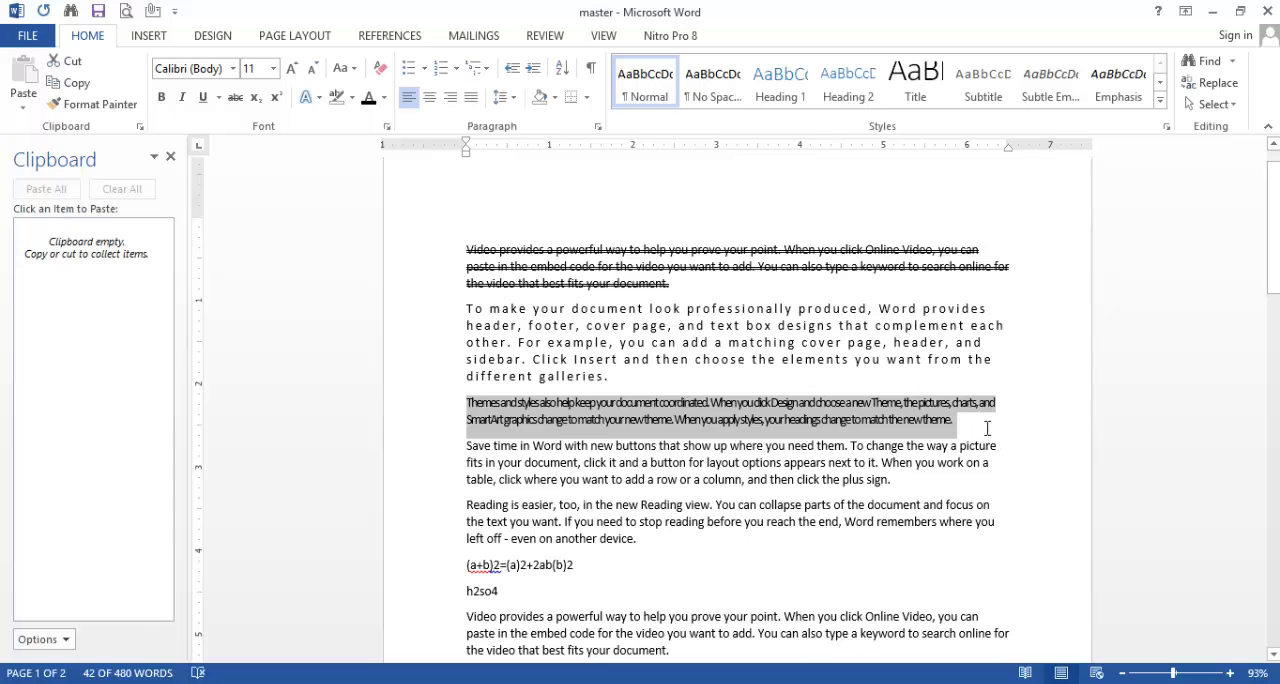
click(987, 428)
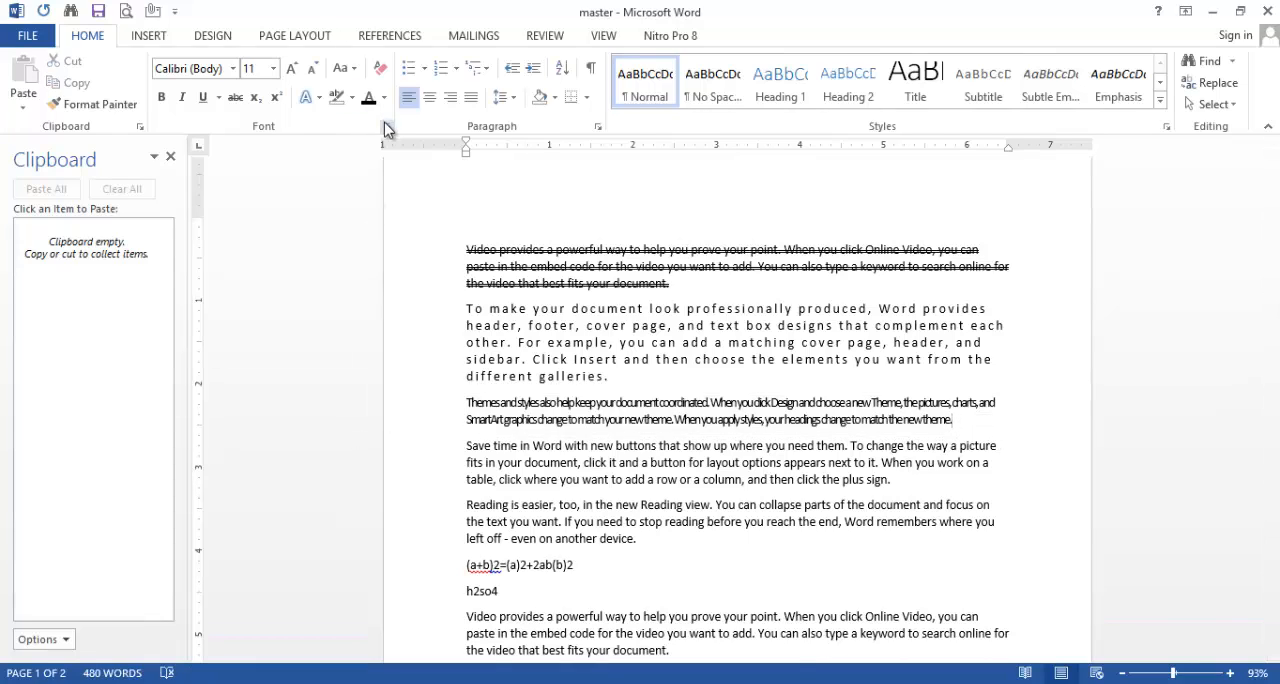
Step: Give the capitalized "To make your document look professionally produced" paragraph below h2so4 a linear gradient text fill with the Linear Down direction
scroll(641, 521, down, 5)
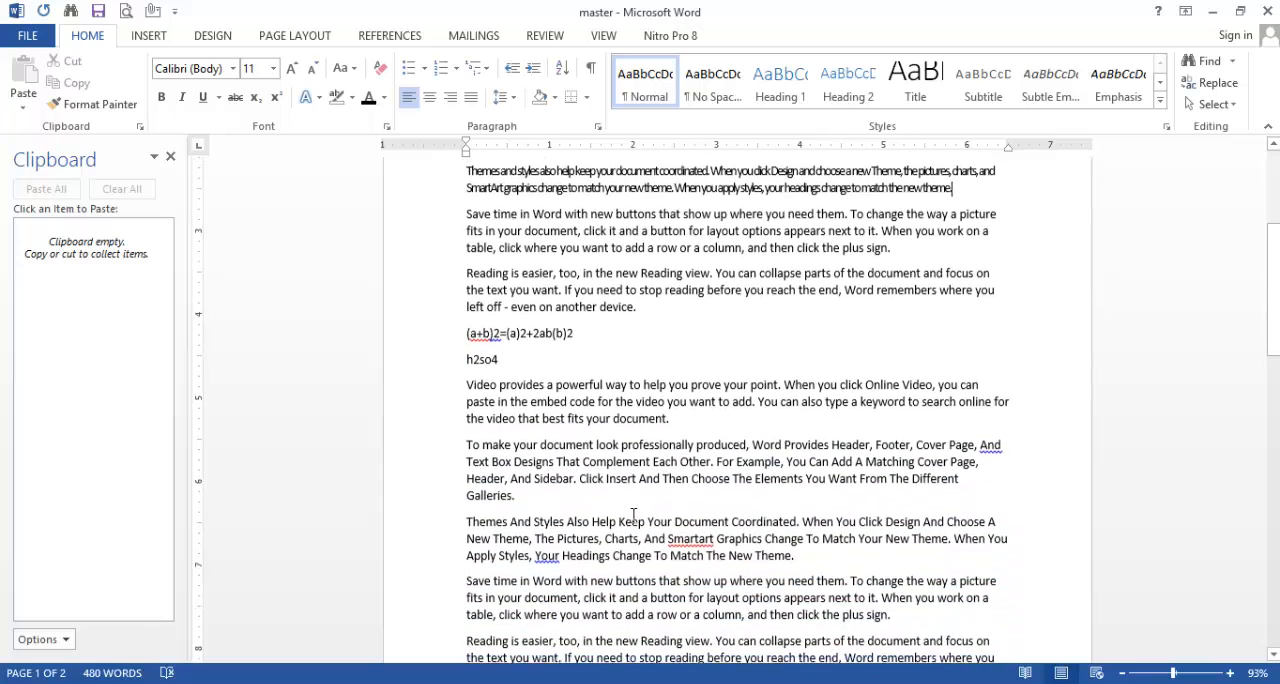
drag(518, 488, 475, 440)
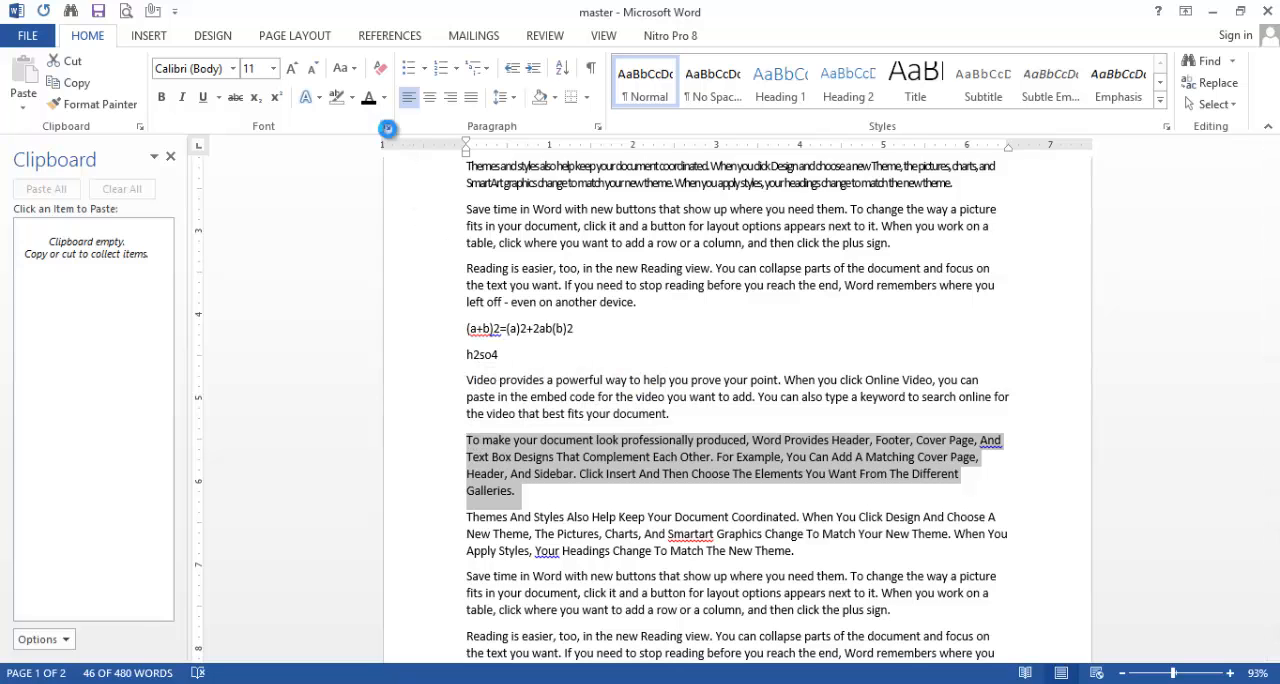
click(387, 127)
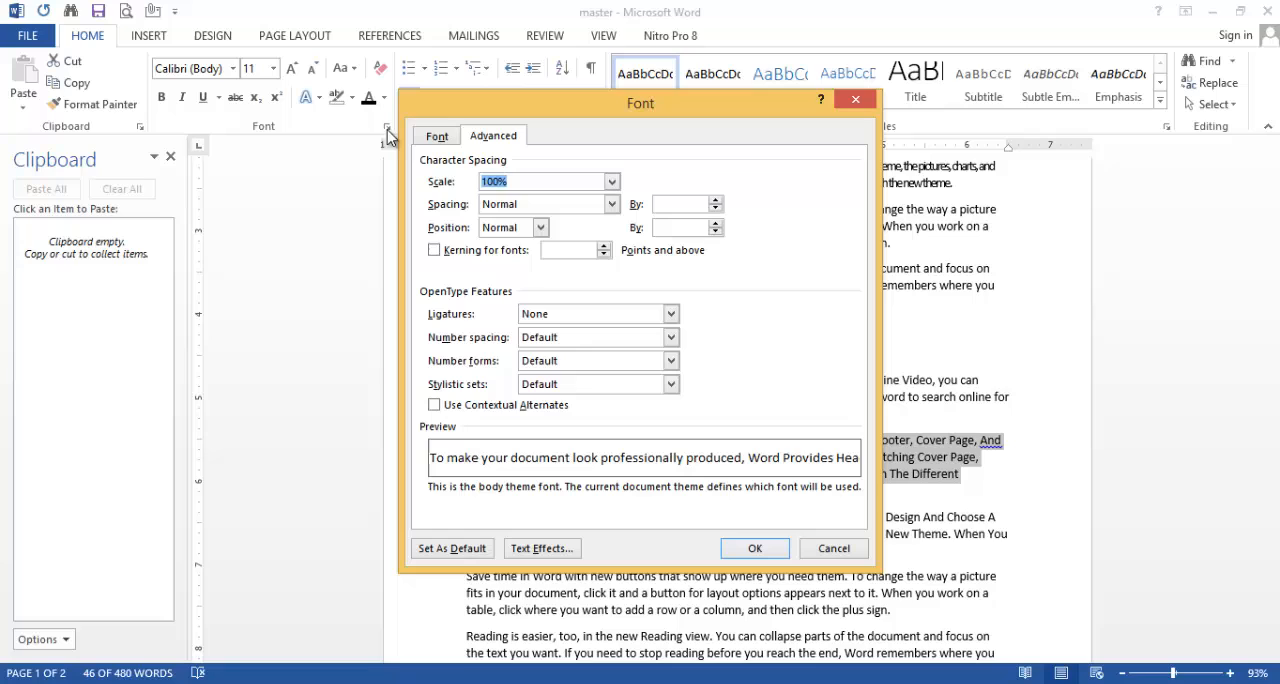
click(541, 550)
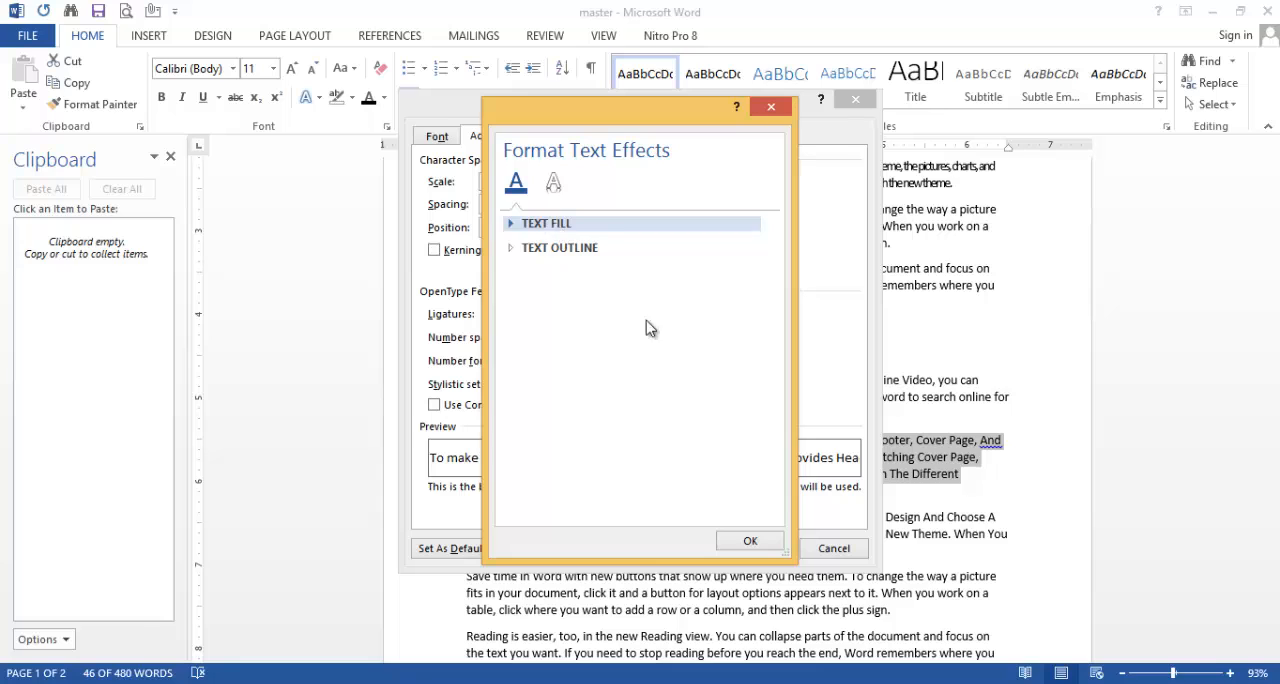
click(752, 542)
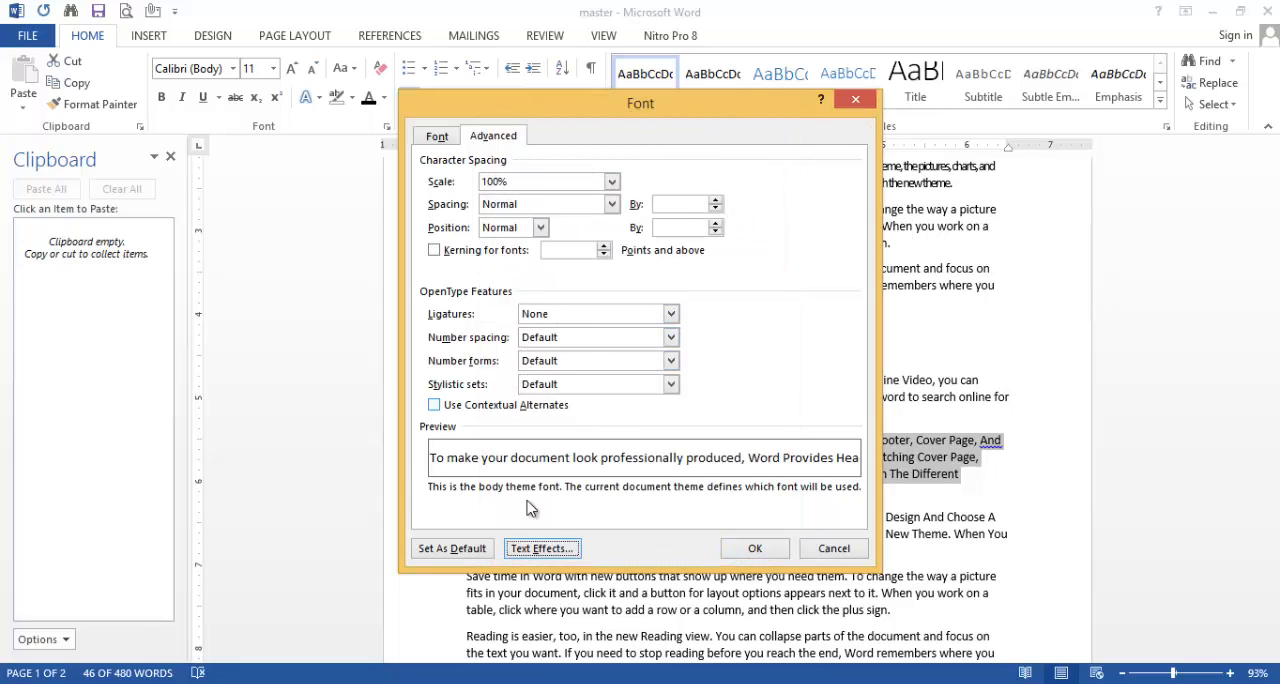
click(536, 548)
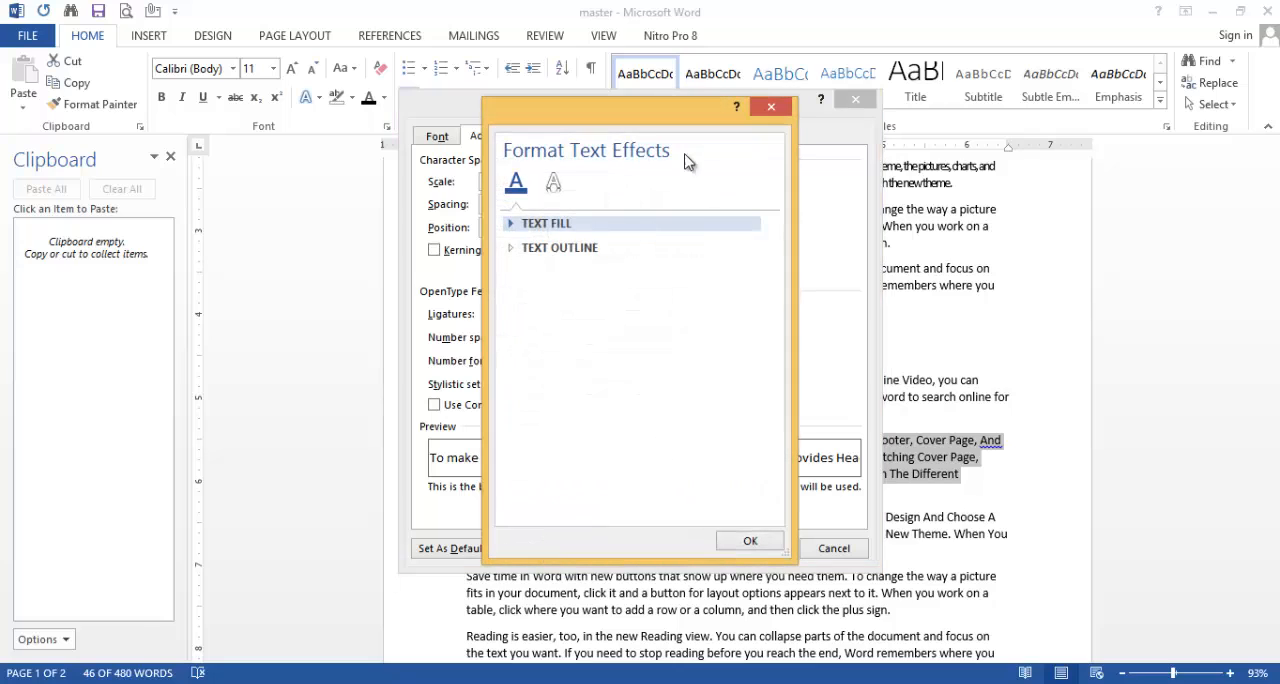
click(571, 224)
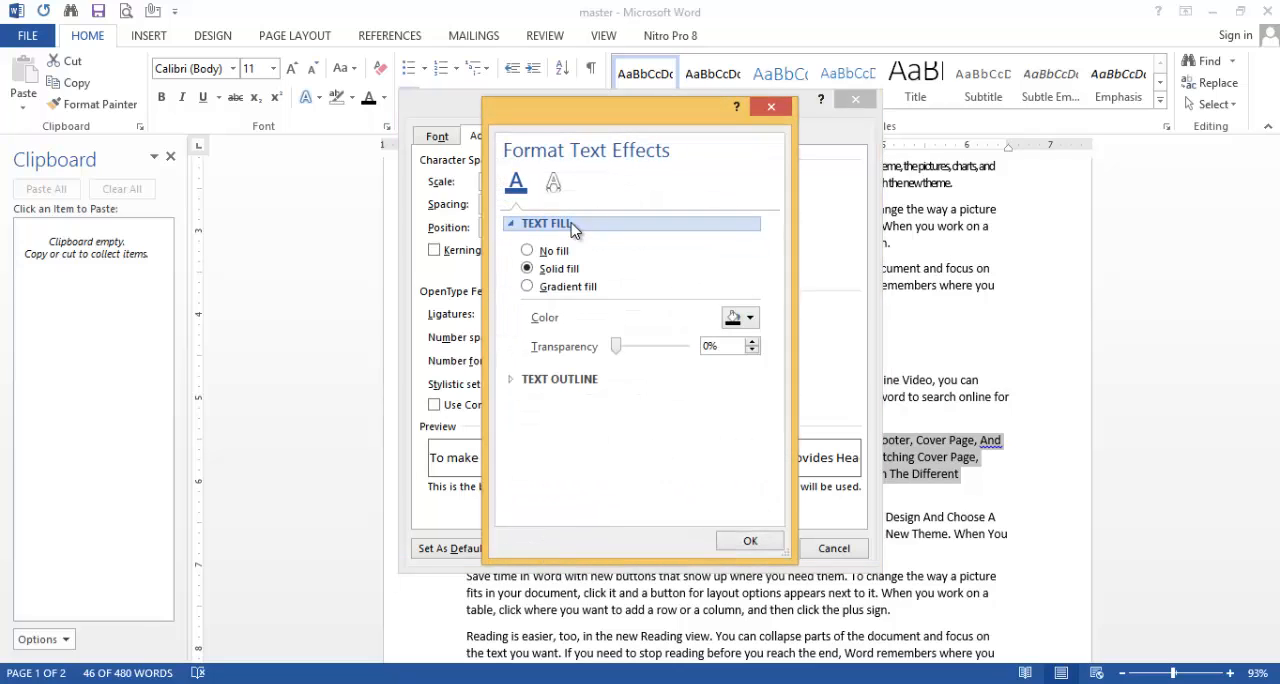
click(527, 287)
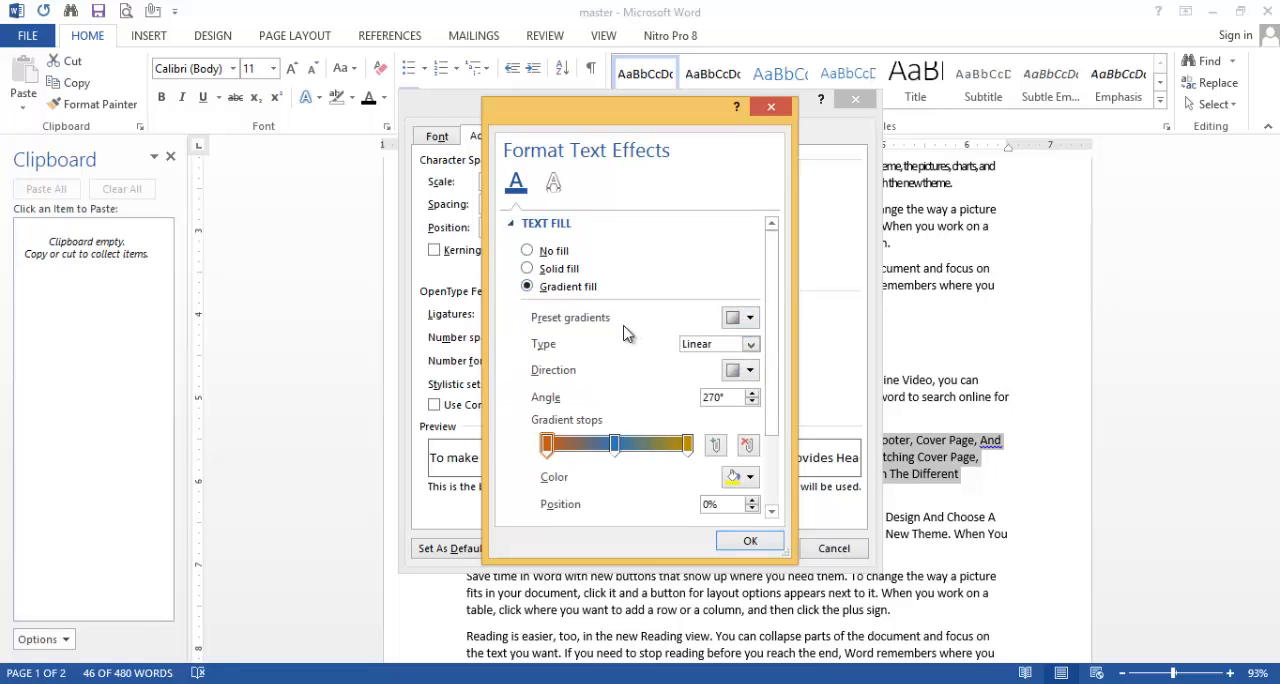
click(750, 371)
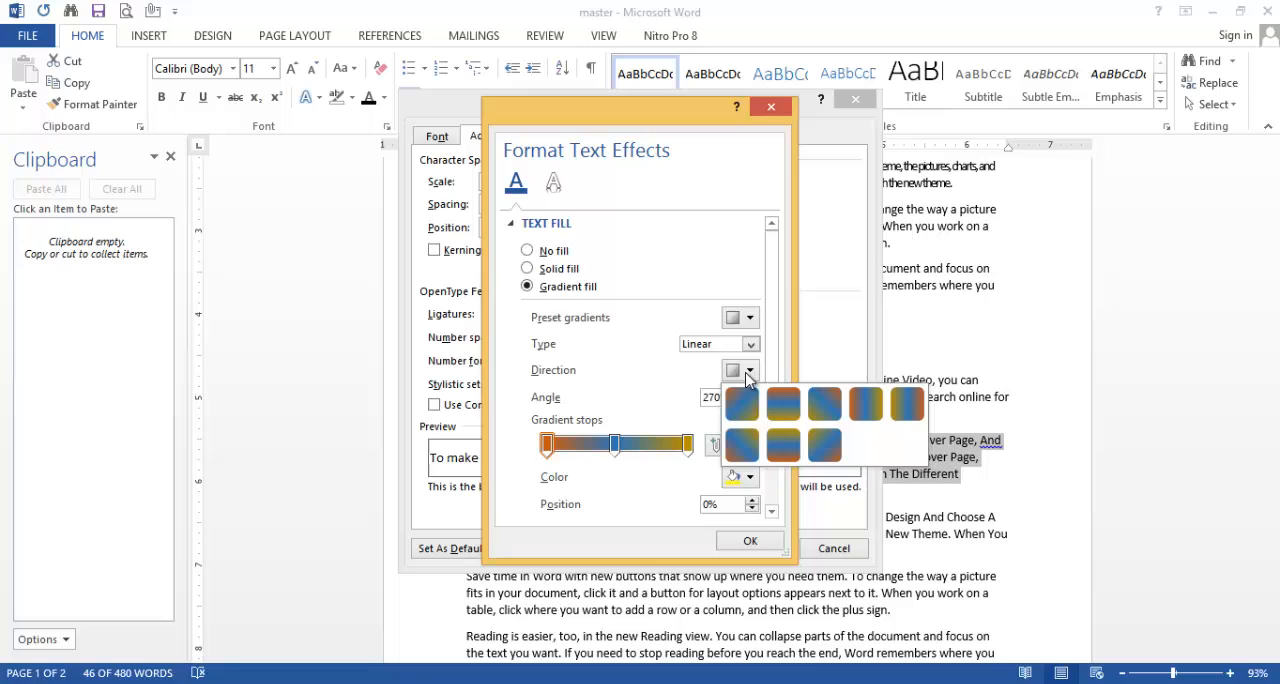
click(785, 408)
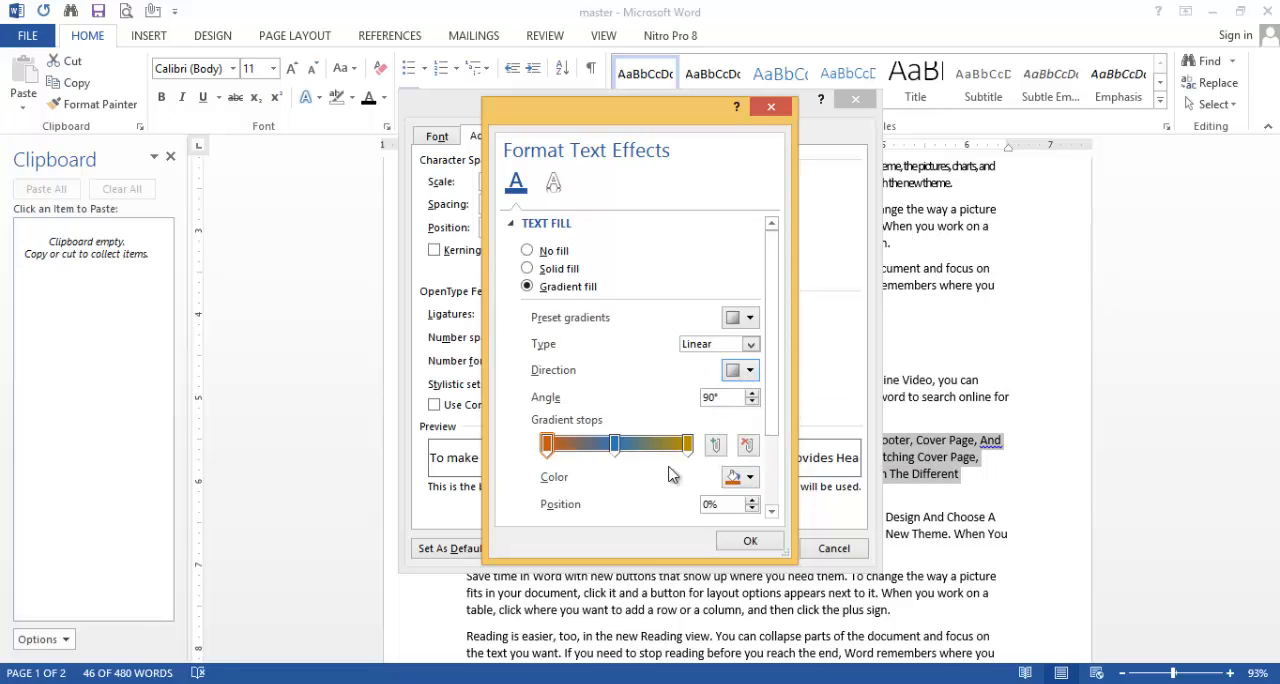
Step: Remove the middle blue gradient stop from the text fill and add a new stop at 50%
click(614, 447)
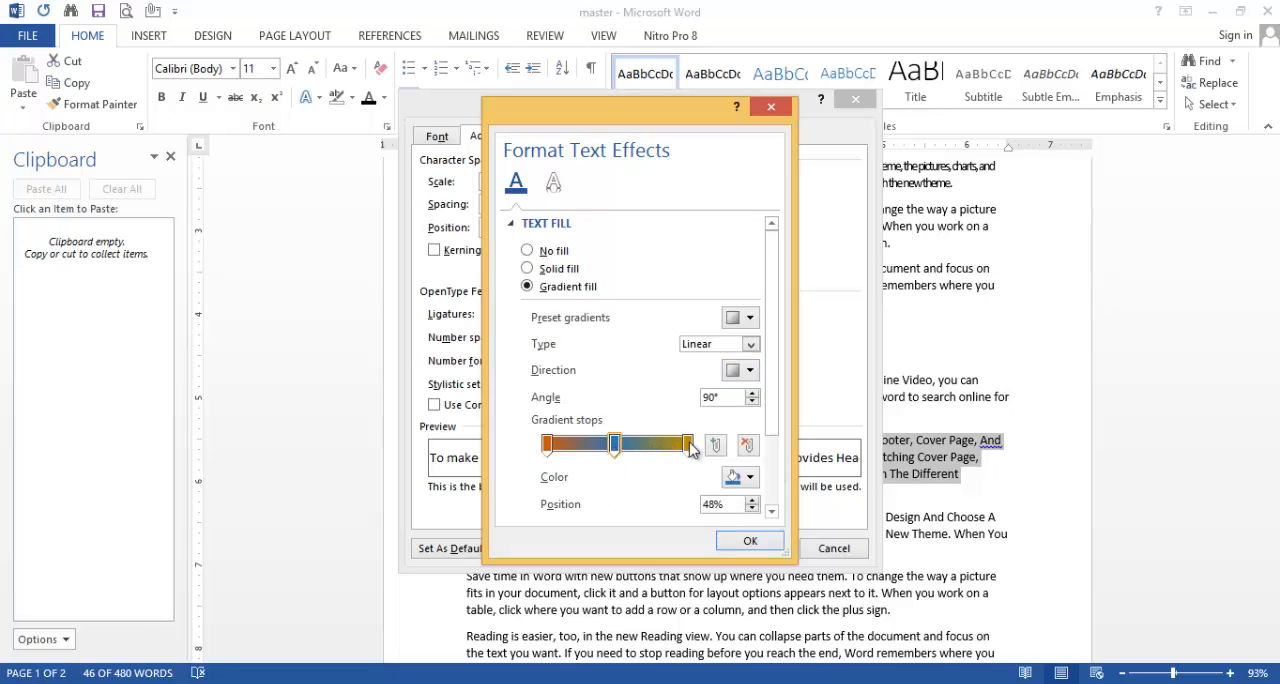
click(748, 445)
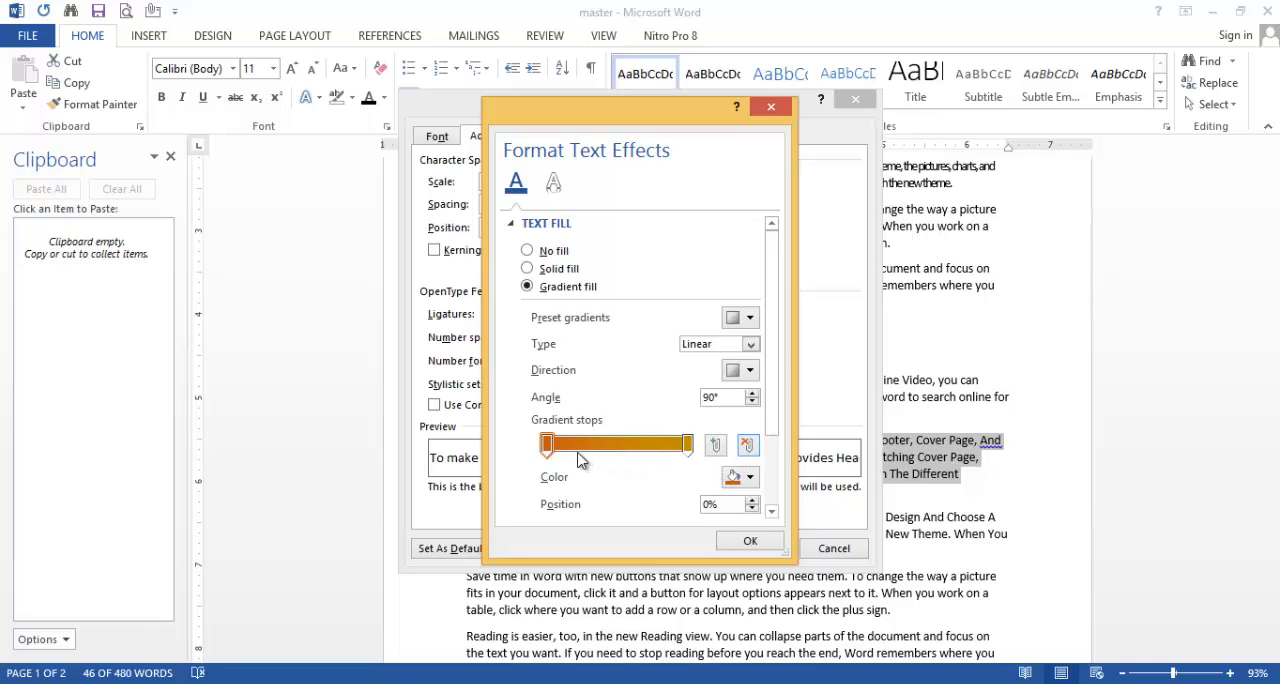
click(715, 445)
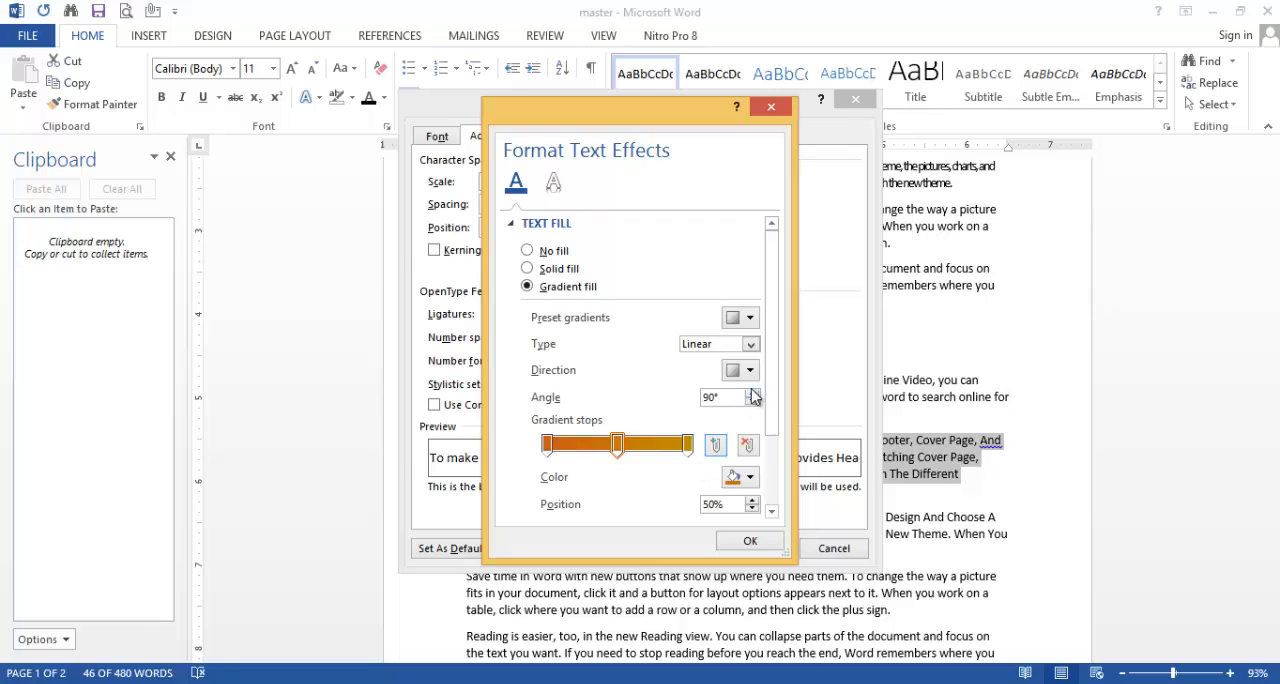
Step: Change the color of the first gradient stop, at 0%, to the darker blue theme color
click(751, 479)
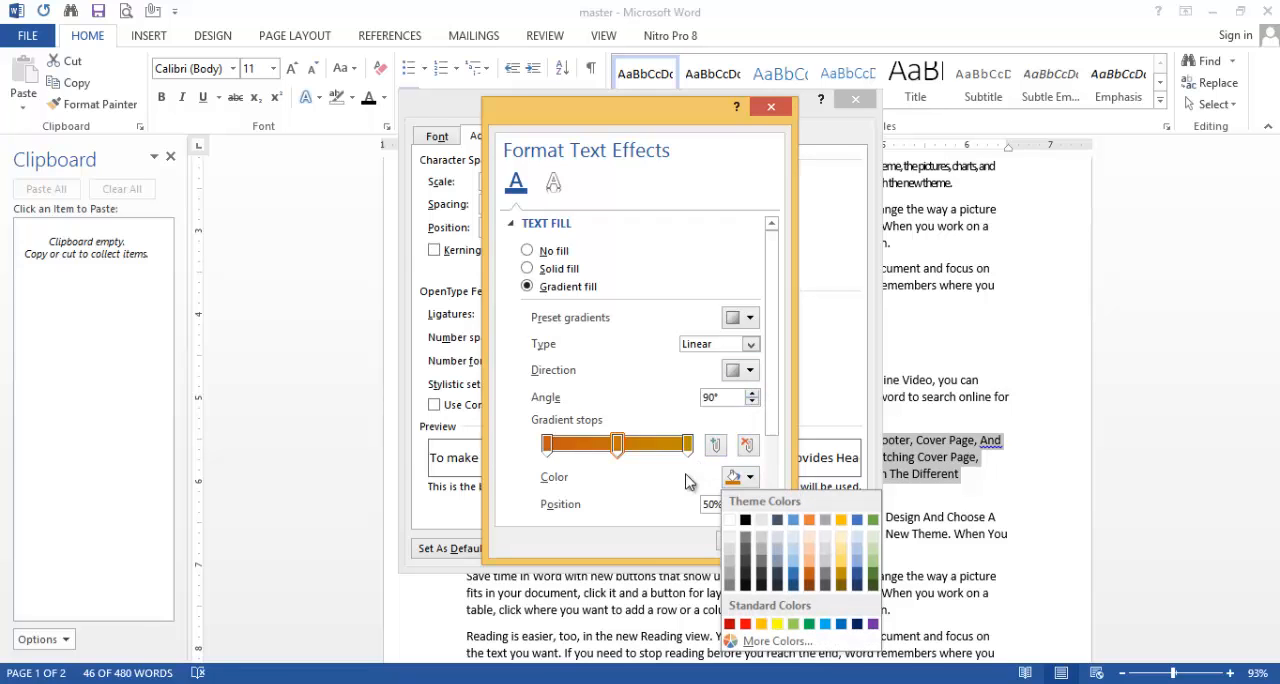
click(547, 445)
click(751, 478)
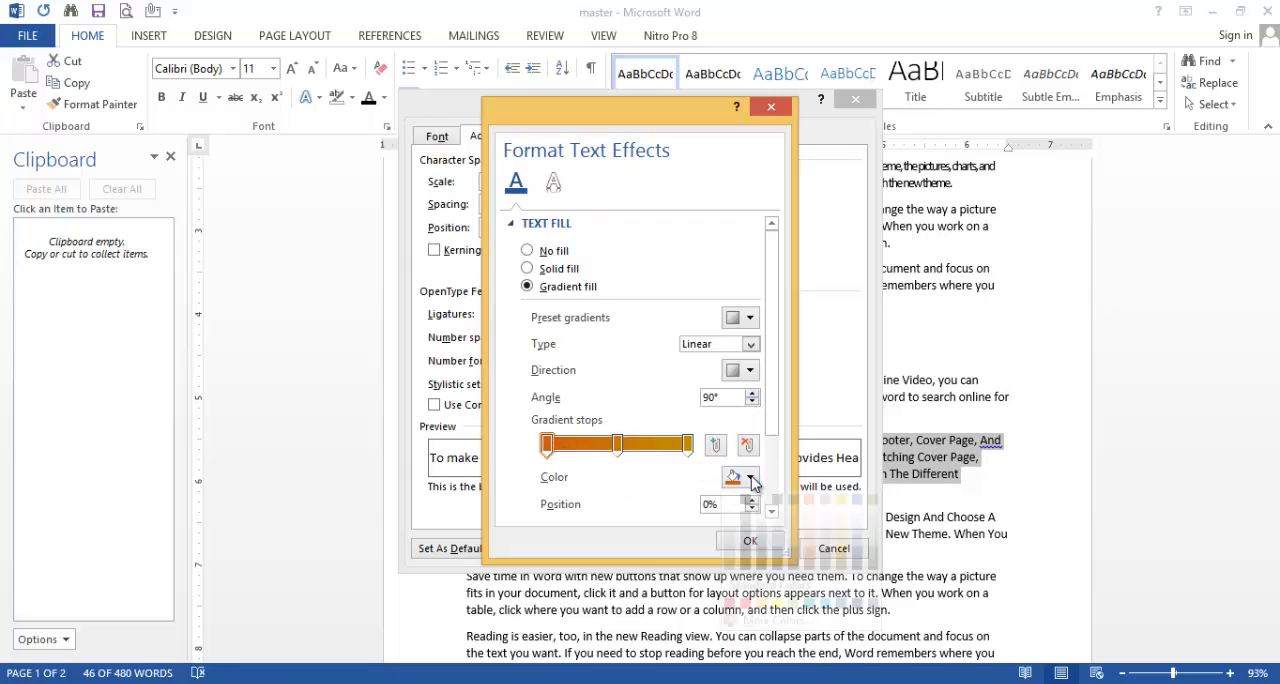
click(794, 574)
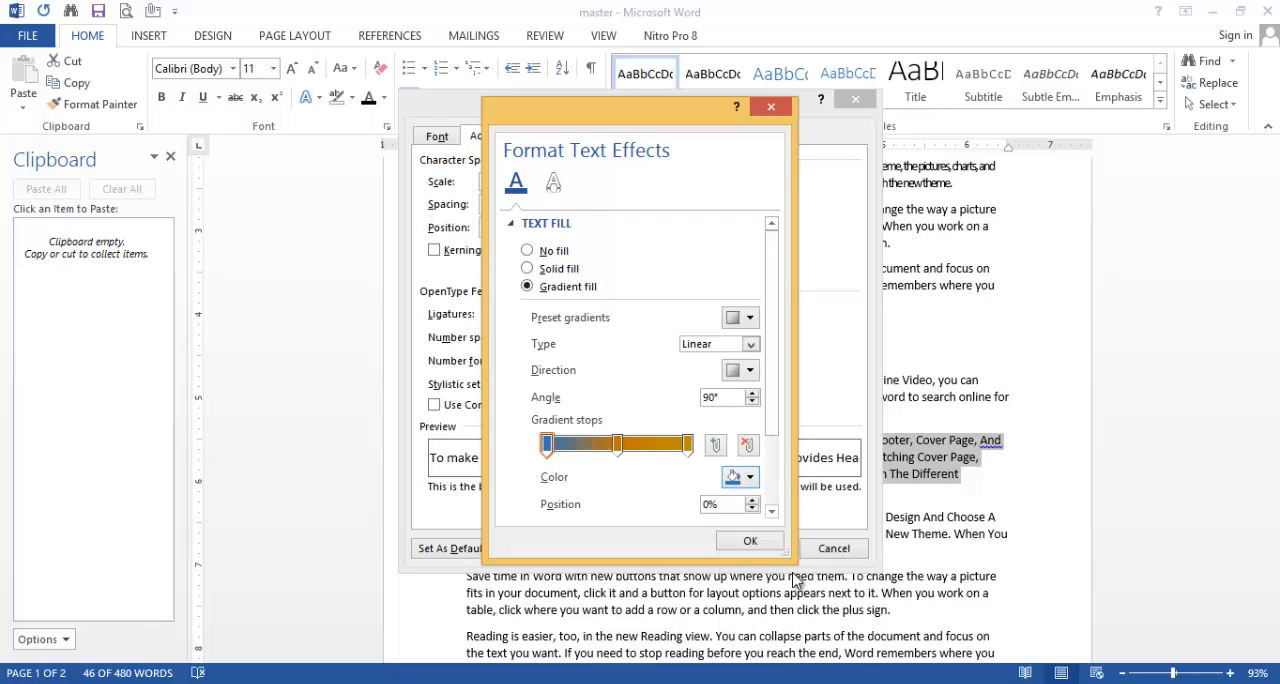
Step: Set the 50% gradient stop to the darker green theme color and the 100% stop to standard red, and apply the text fill
click(617, 445)
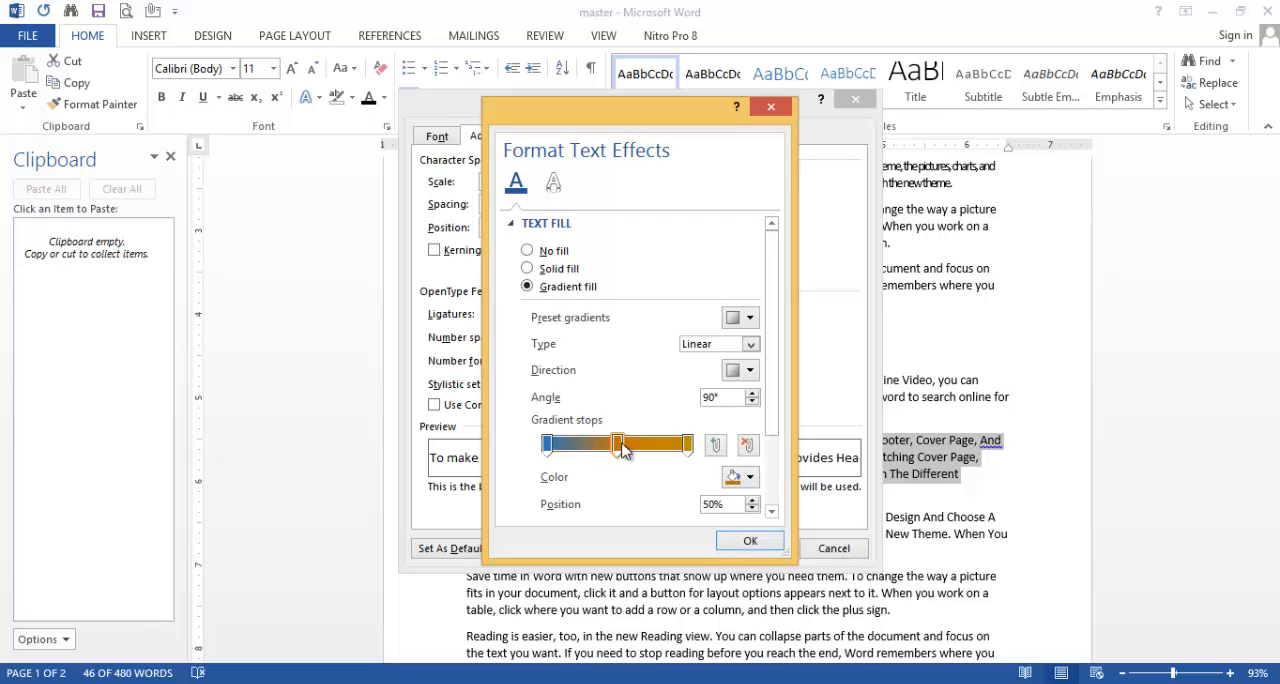
click(751, 478)
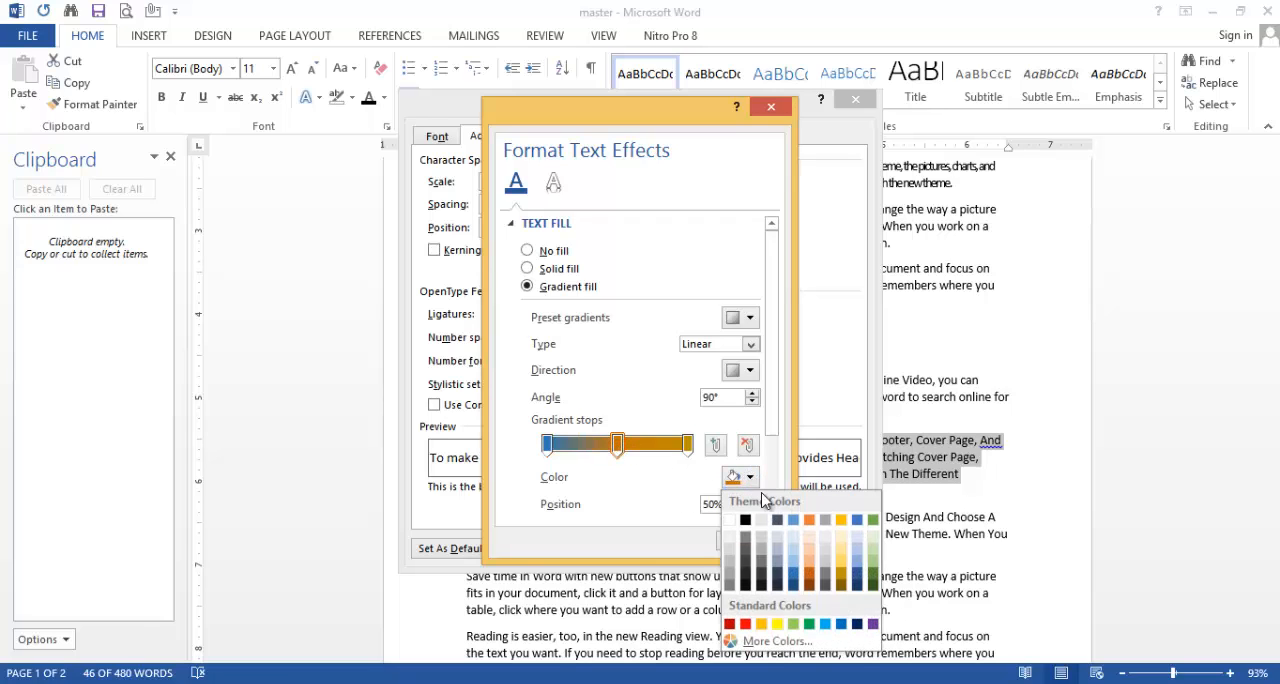
click(878, 578)
click(687, 445)
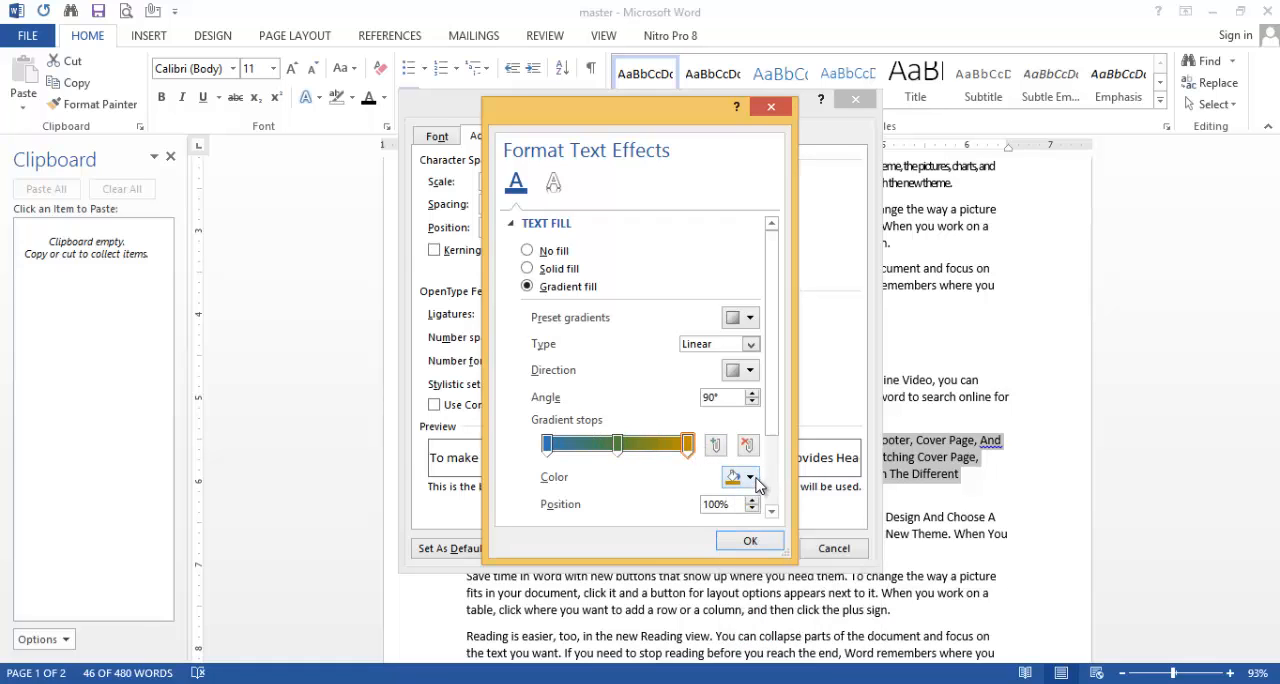
click(753, 480)
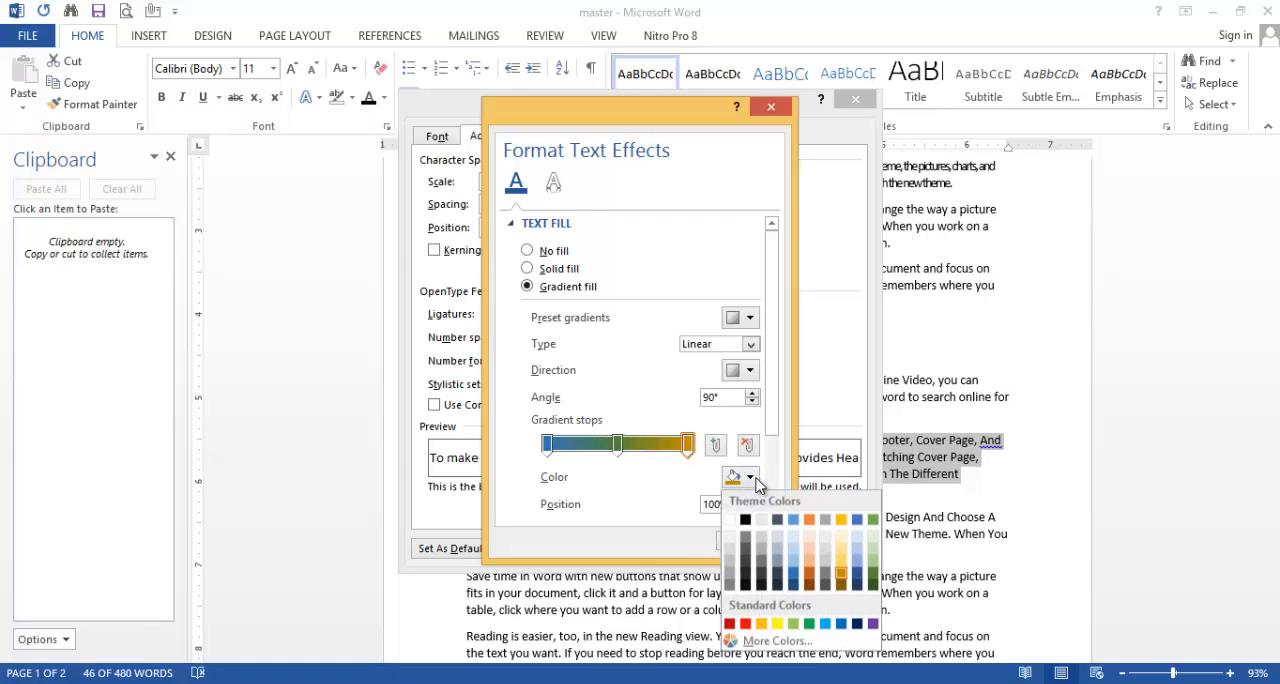
click(745, 624)
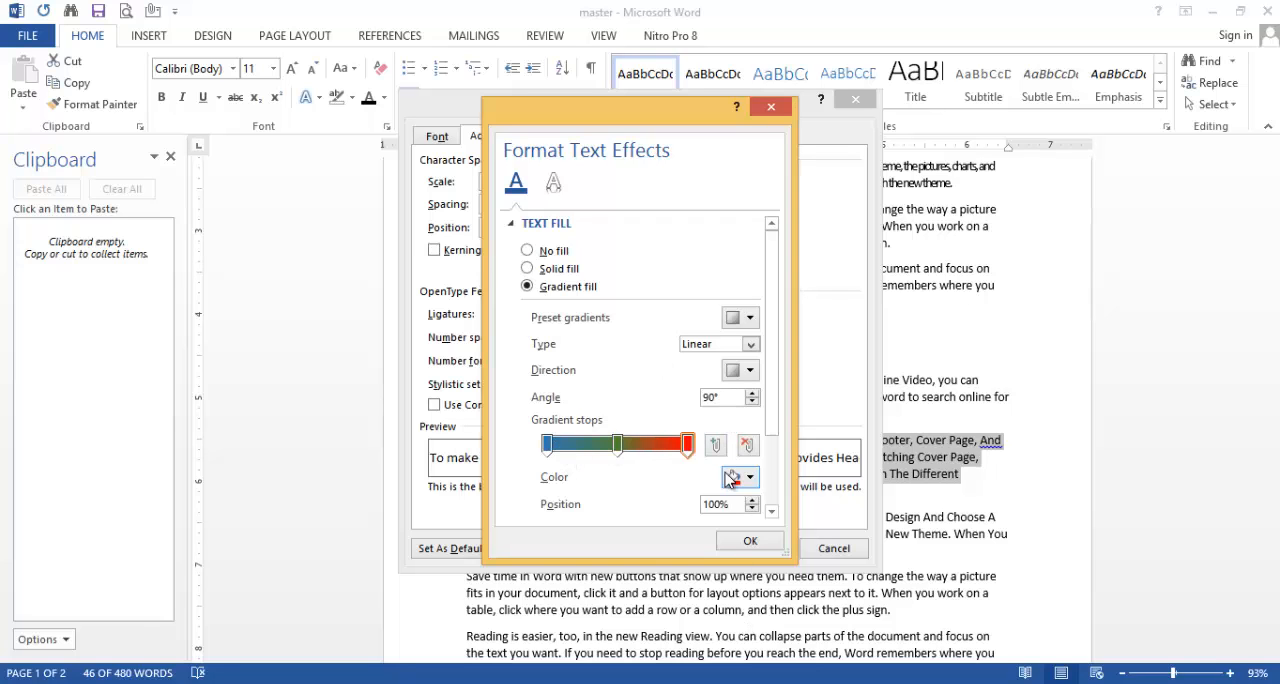
click(750, 544)
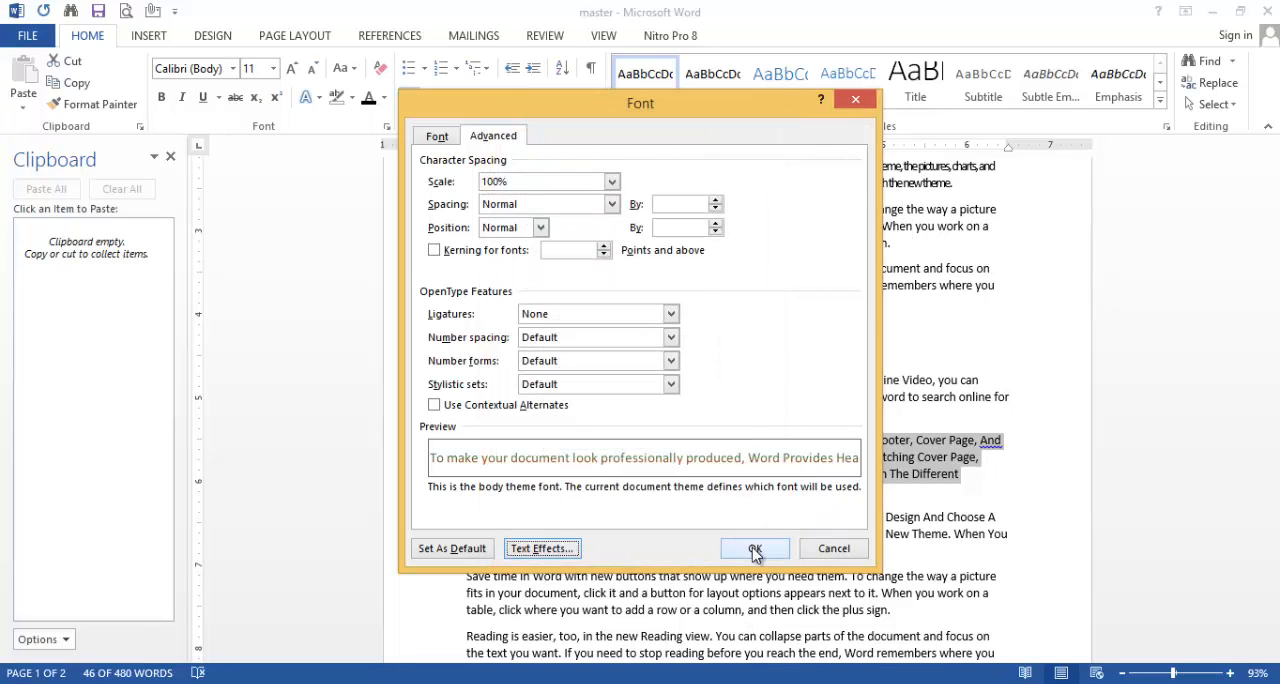
click(751, 548)
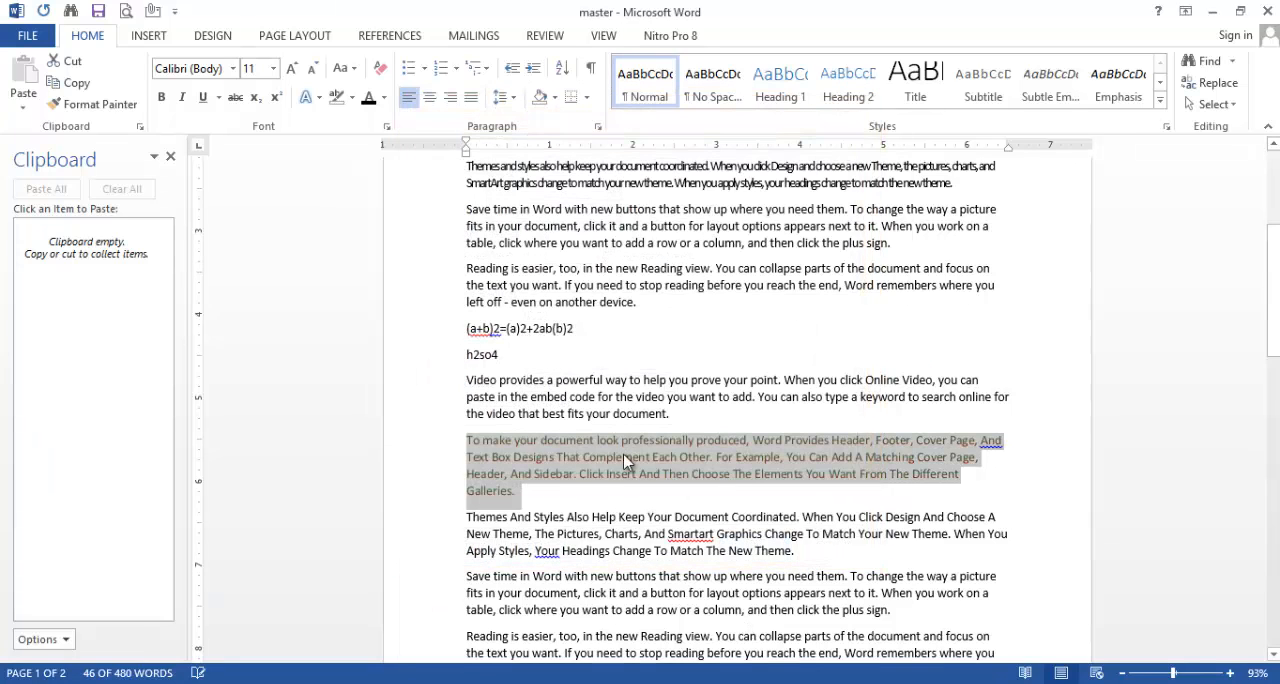
Step: Increase the font size of the gradient-filled "To make your document look professionally produced" paragraph to 24
click(292, 69)
click(292, 69)
click(292, 69)
click(292, 69)
click(292, 69)
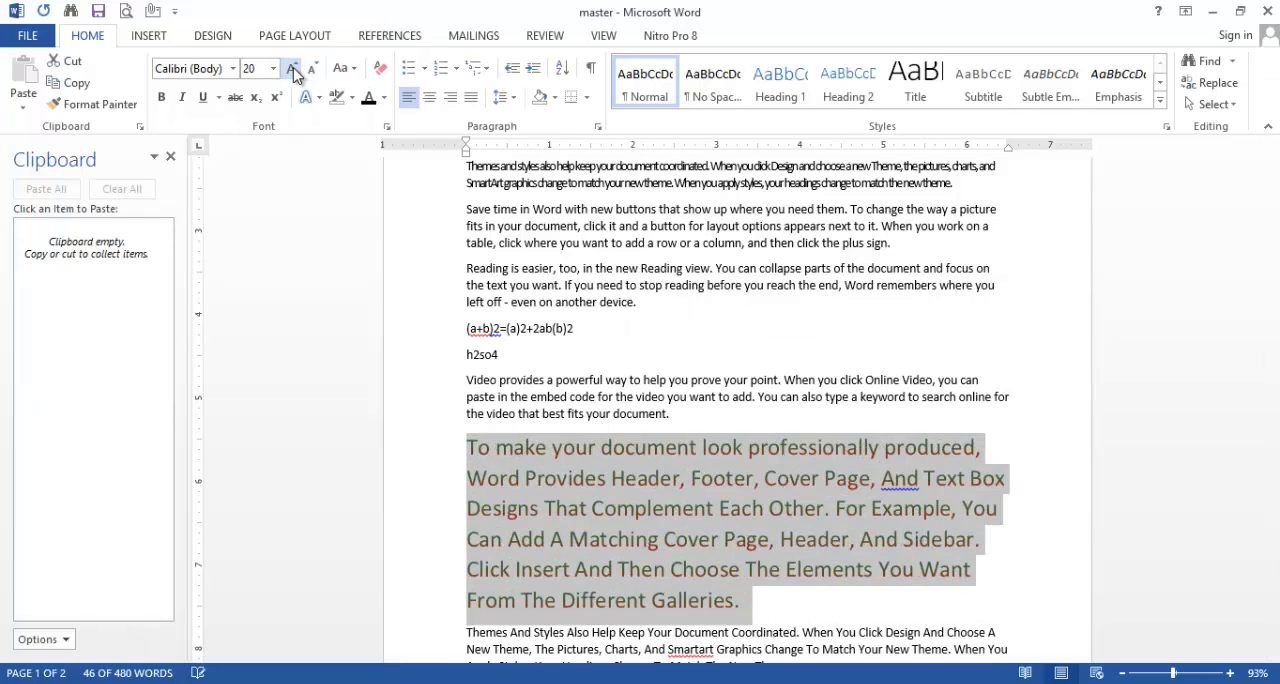
click(292, 69)
click(292, 69)
click(977, 505)
scroll(740, 500, down, 3)
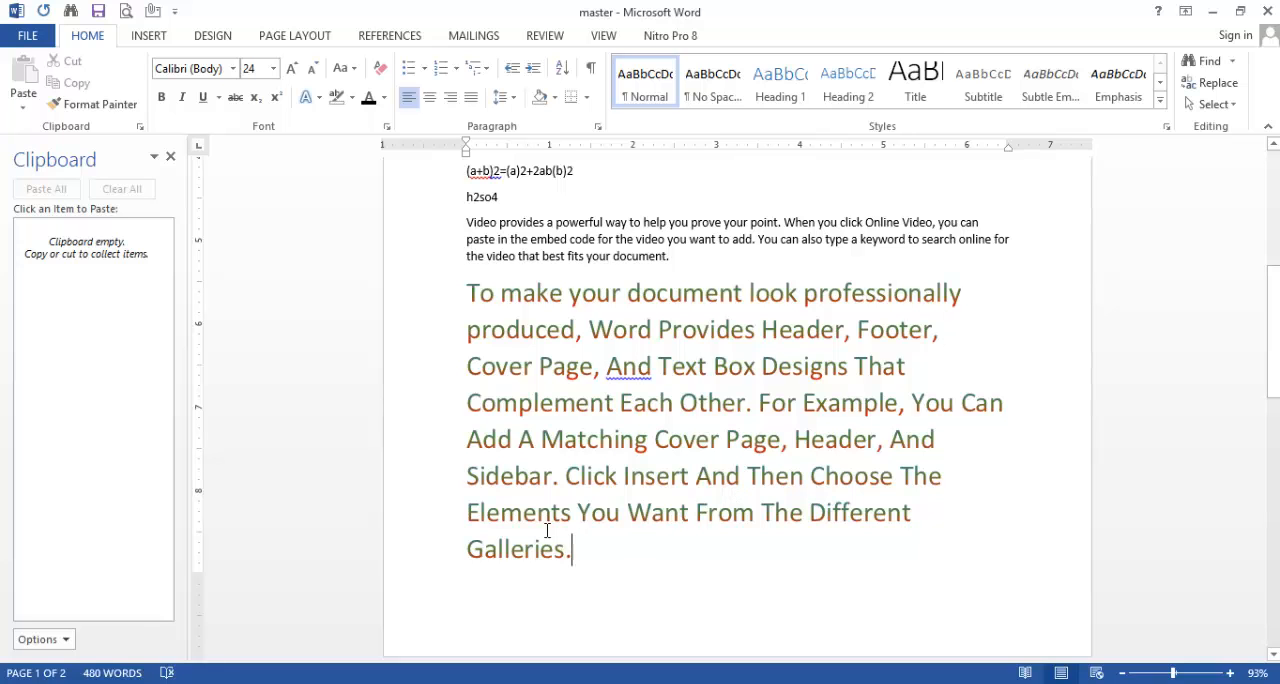
Step: Change the large paragraph's gradient fill direction to the diagonal running from bottom left to top right
drag(575, 552, 466, 288)
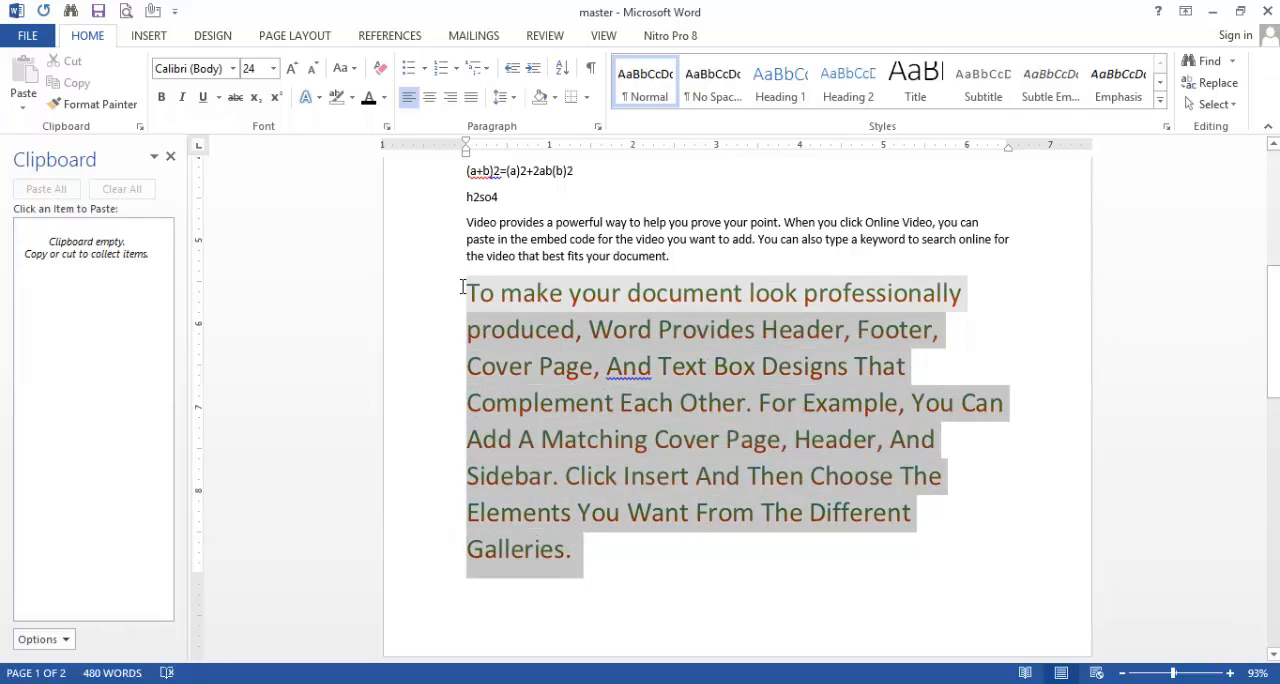
click(387, 129)
click(543, 548)
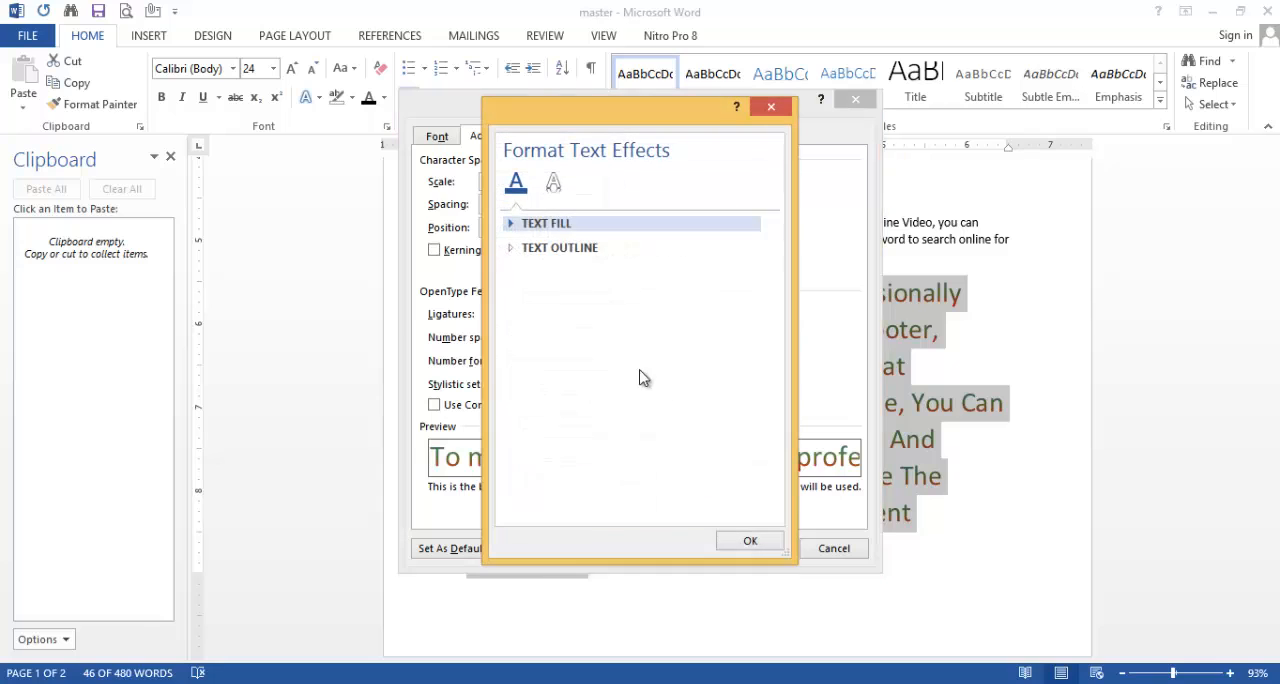
click(560, 224)
click(560, 224)
click(560, 224)
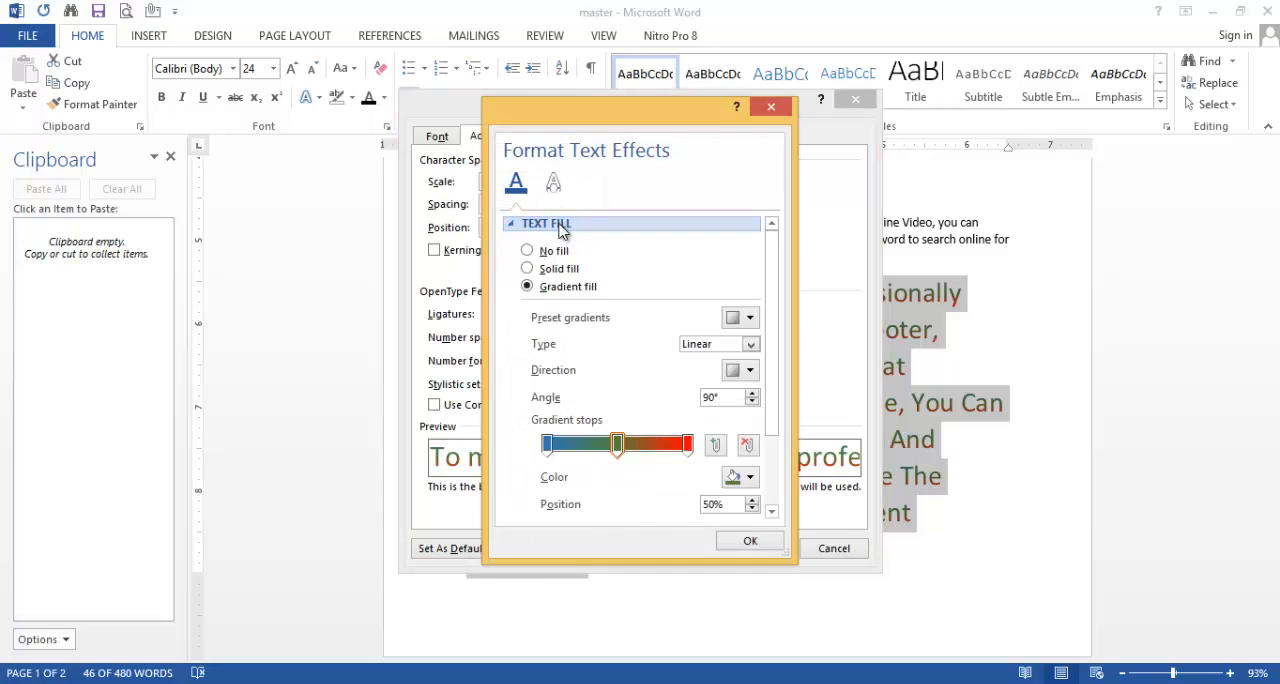
click(746, 371)
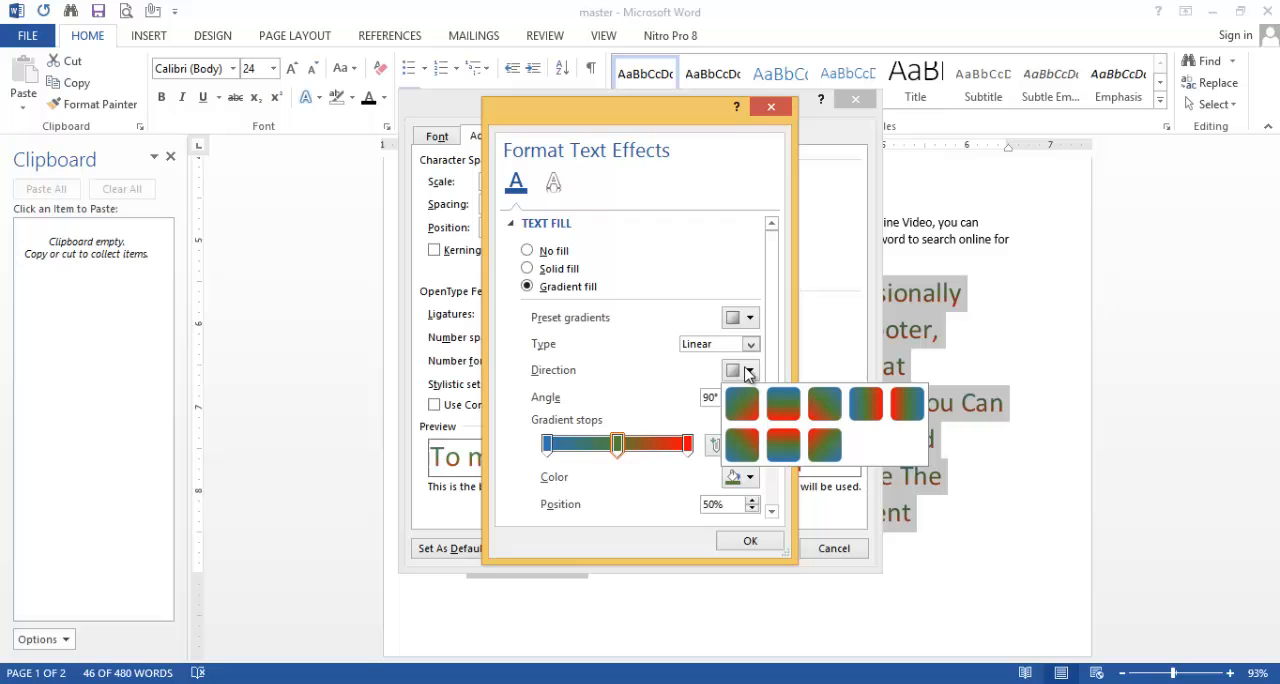
click(740, 444)
click(750, 542)
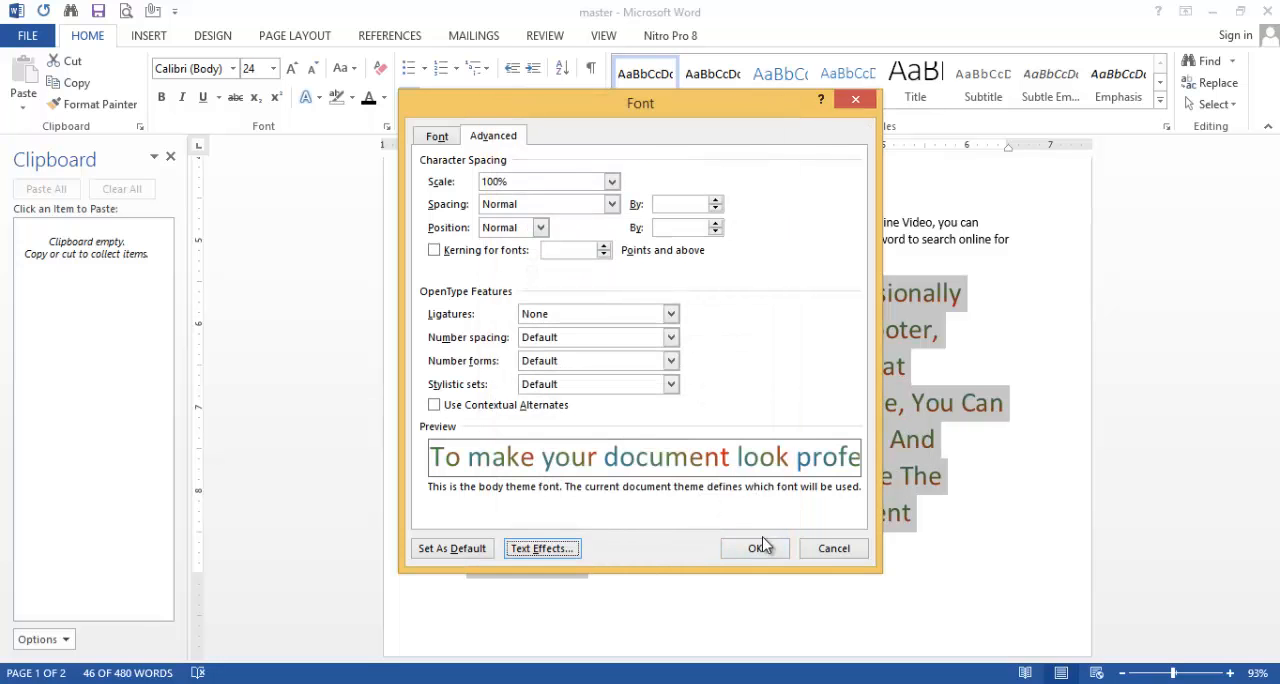
click(760, 547)
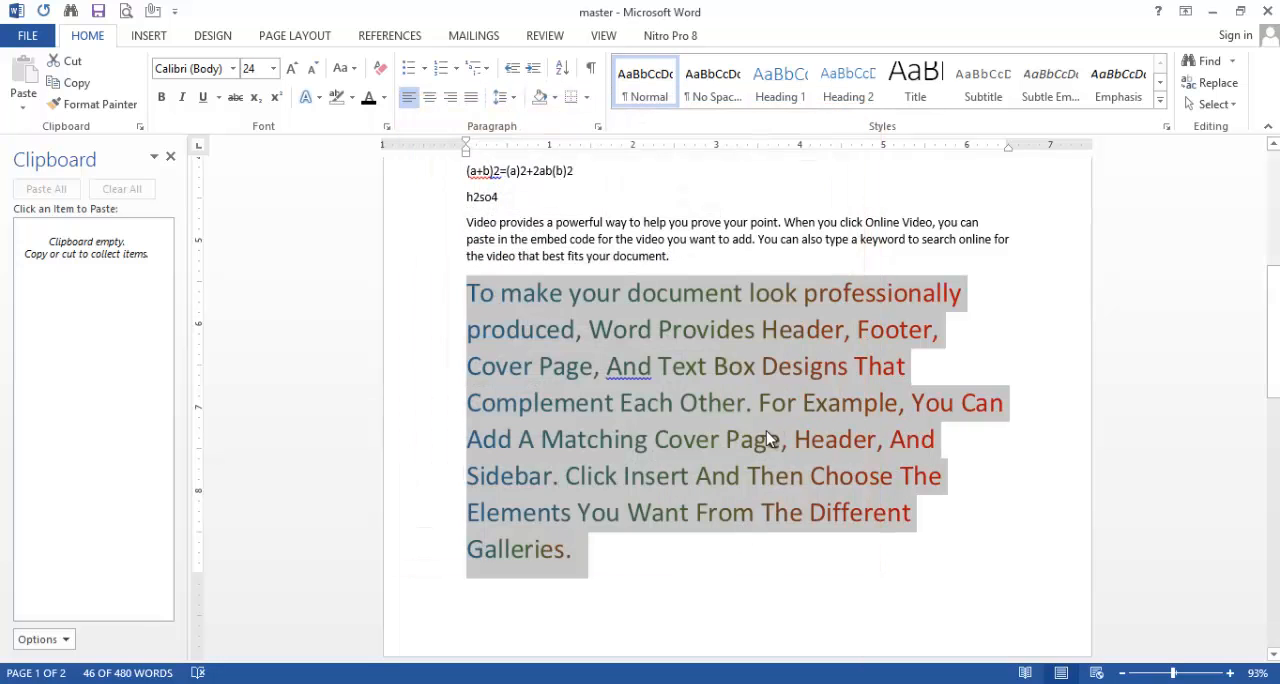
click(1008, 477)
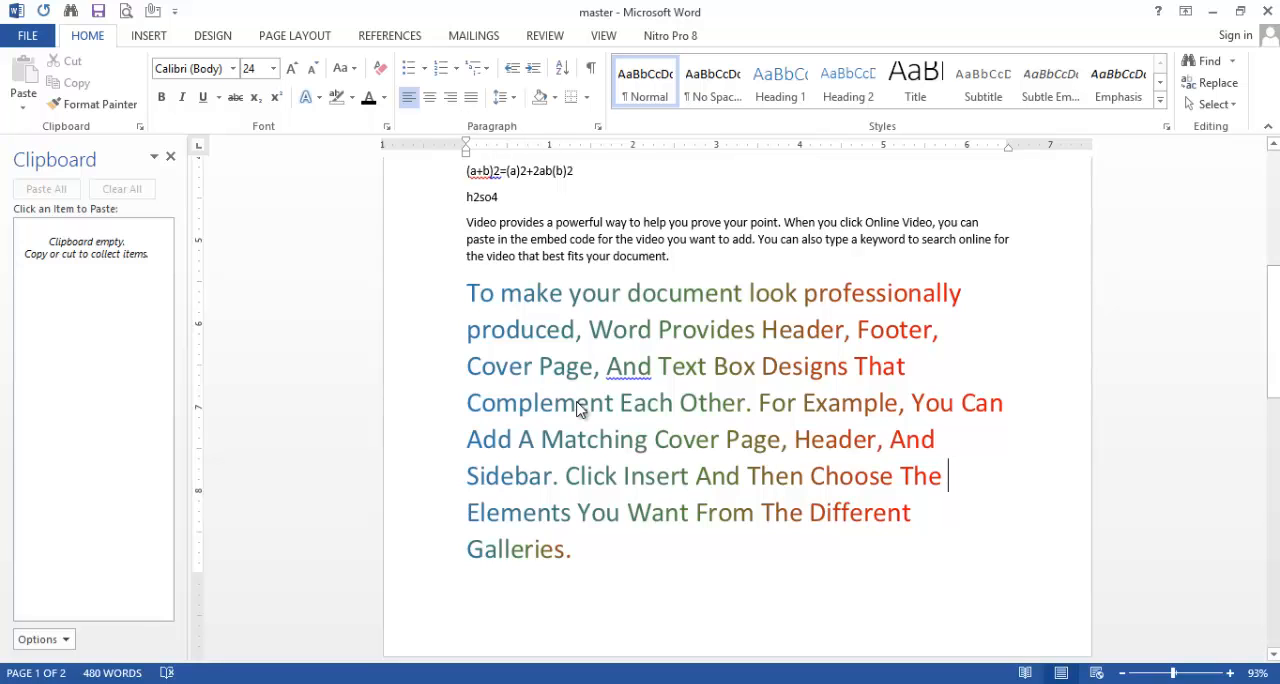
Step: Replace all the document's text with "Bengali" and remove the strikethrough from that word
key(ctrl+a)
key(Delete)
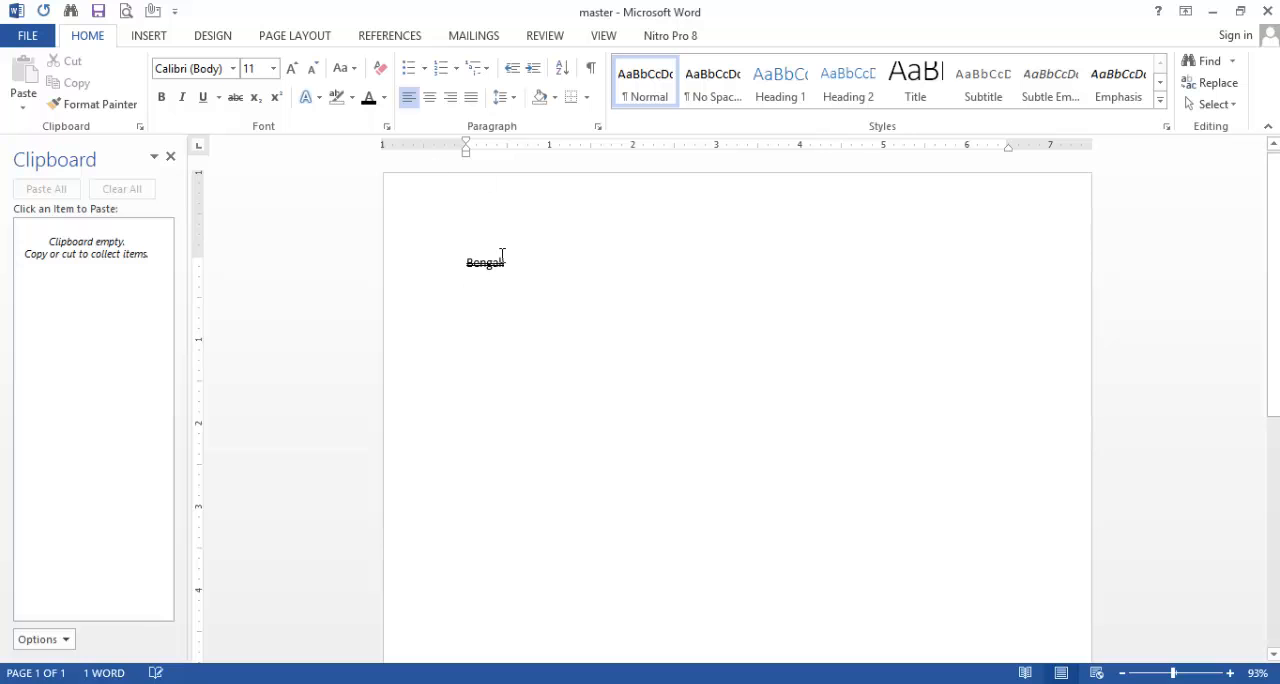
double_click(508, 258)
click(386, 126)
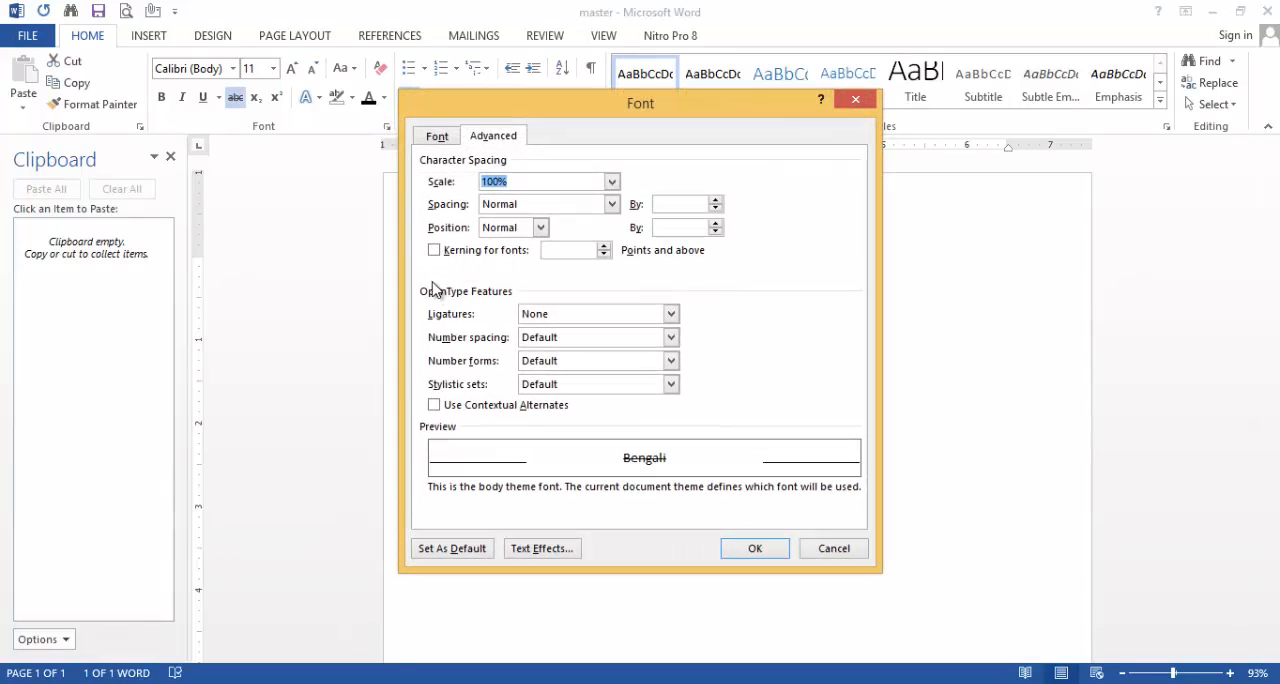
click(436, 136)
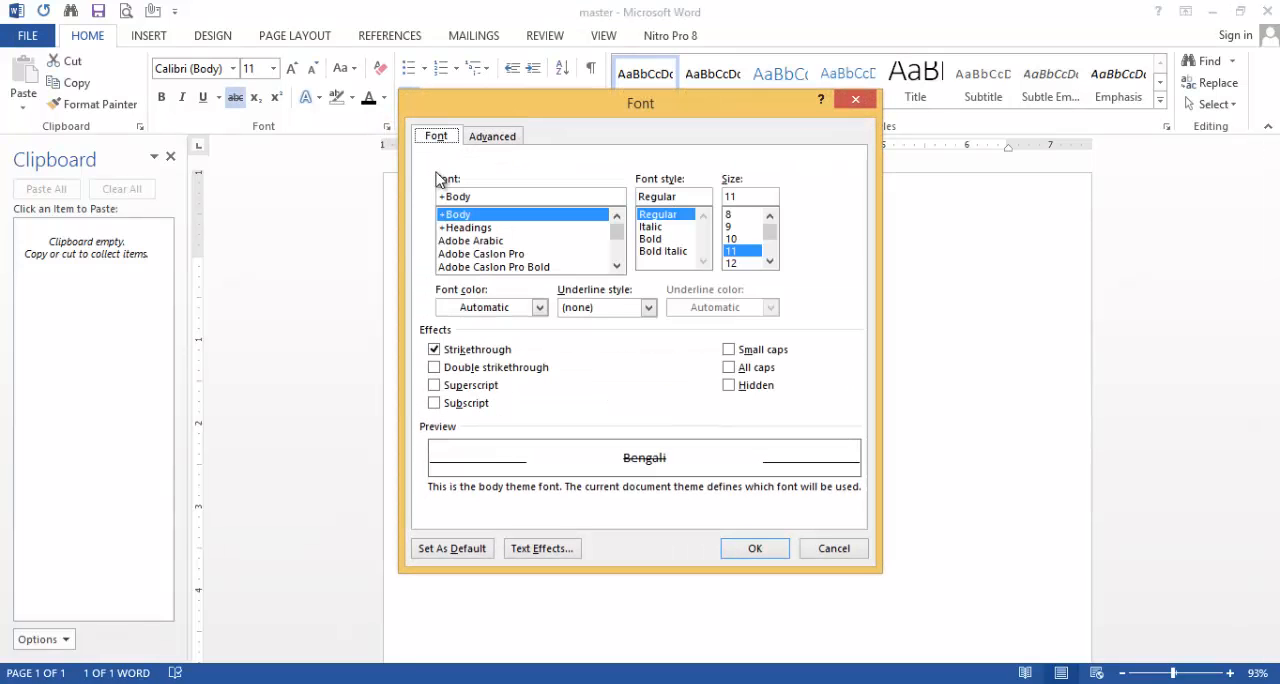
click(434, 350)
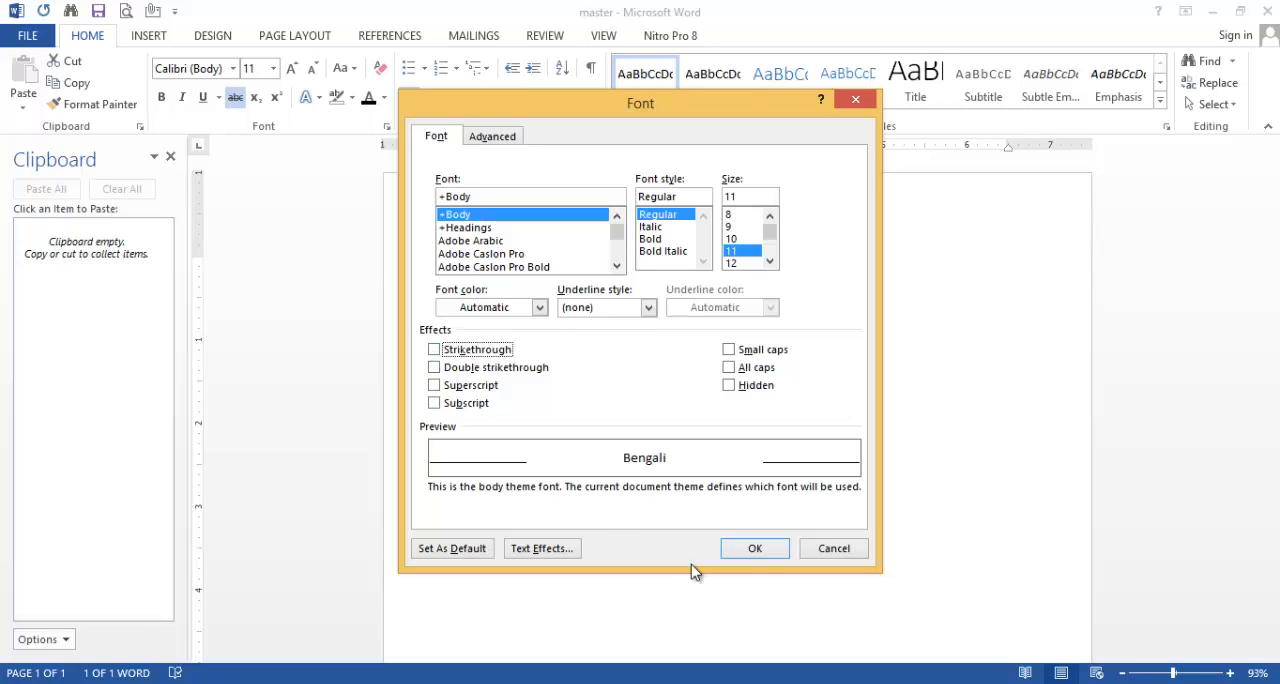
click(758, 553)
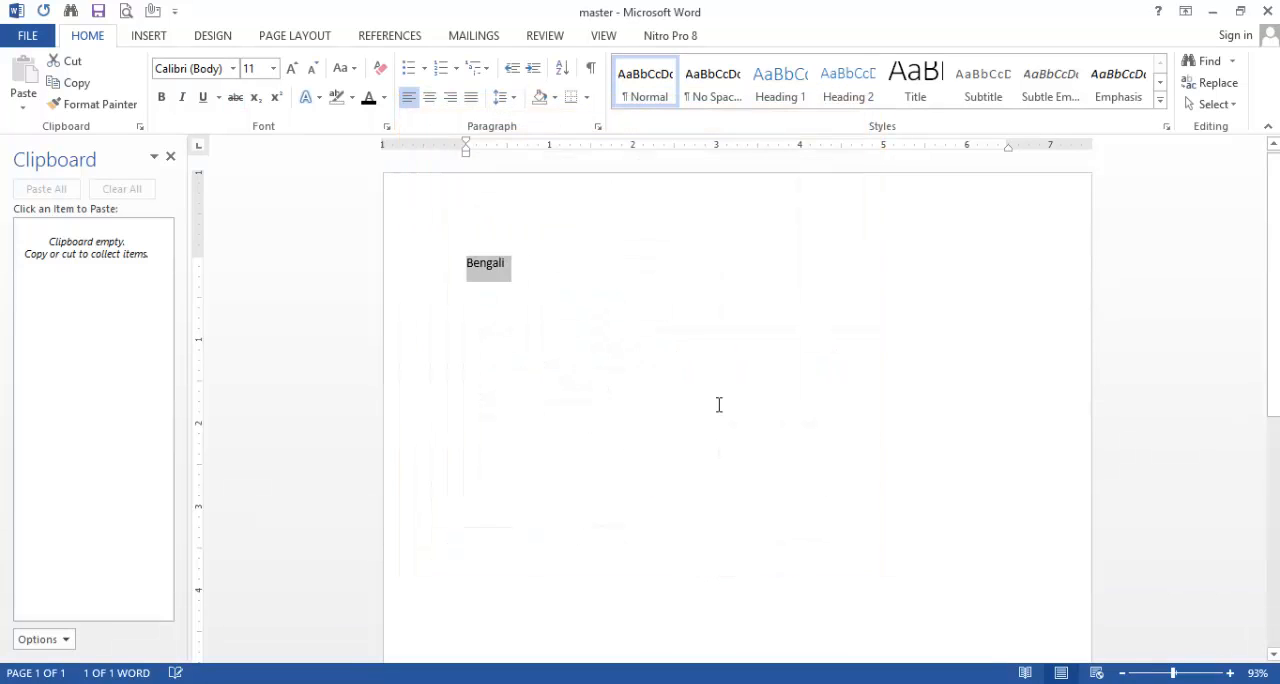
Step: Add English, Math, History and Geography on separate lines below Bengali and give all five lines check mark bullets
click(529, 263)
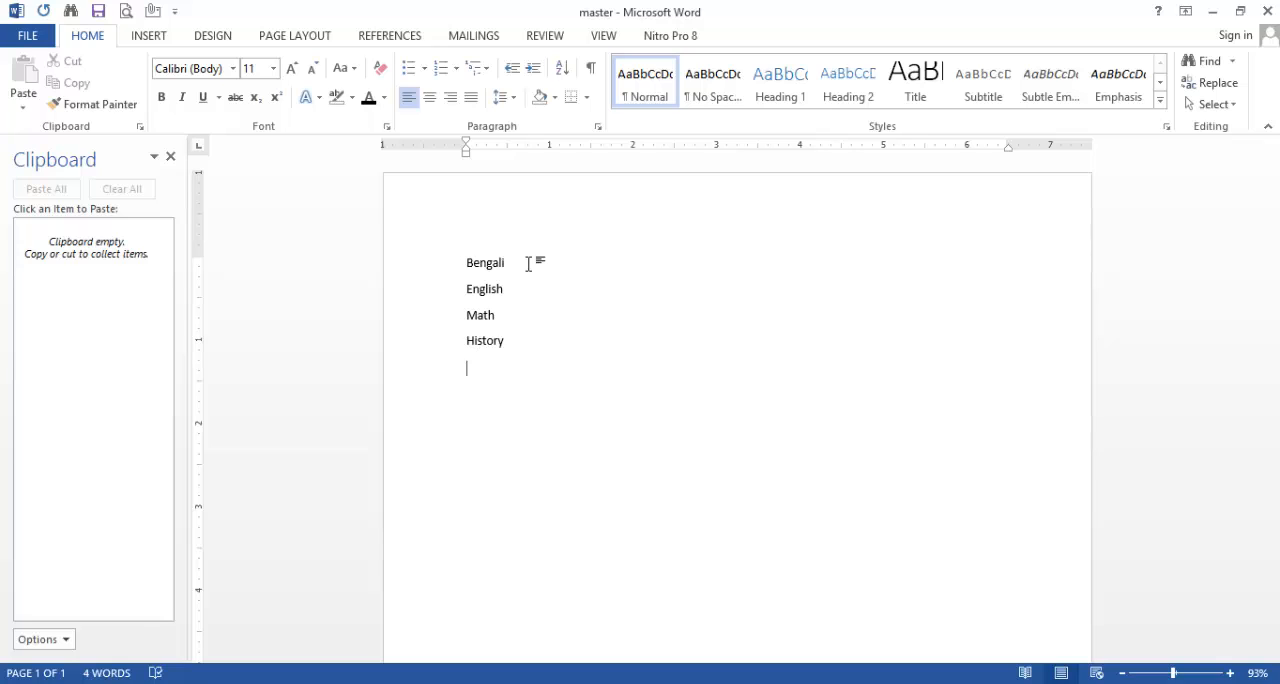
text(ography)
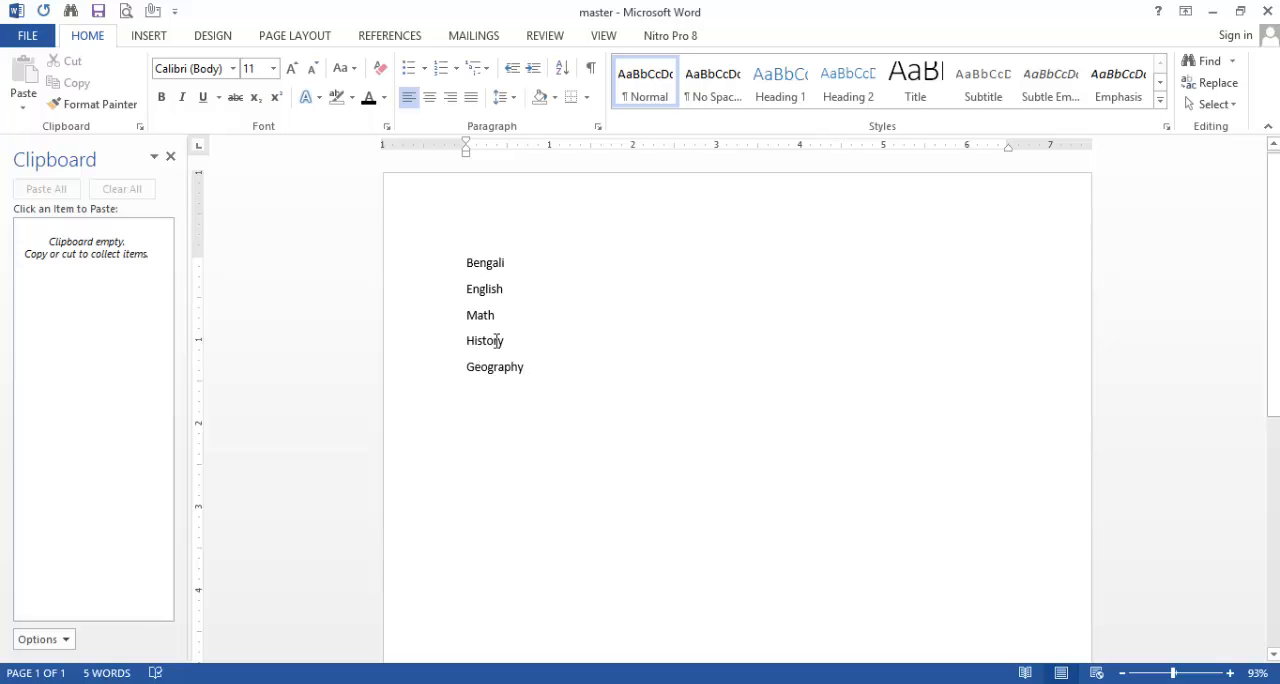
drag(500, 350, 423, 194)
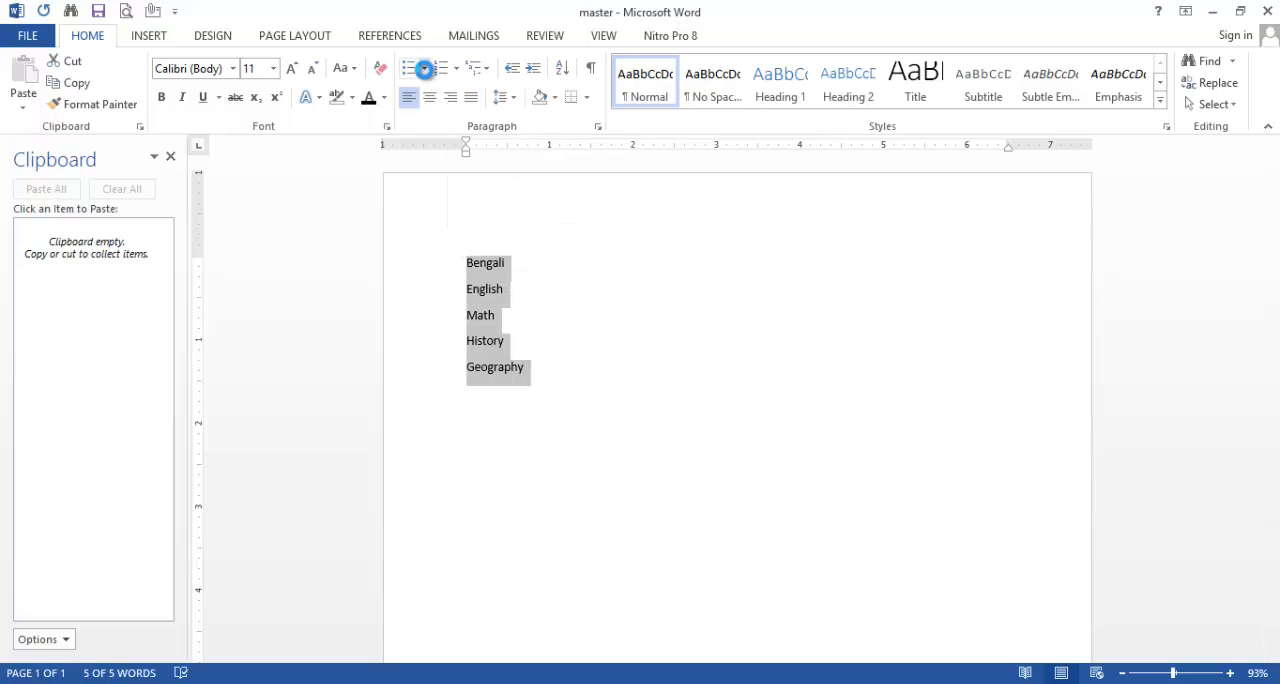
click(425, 70)
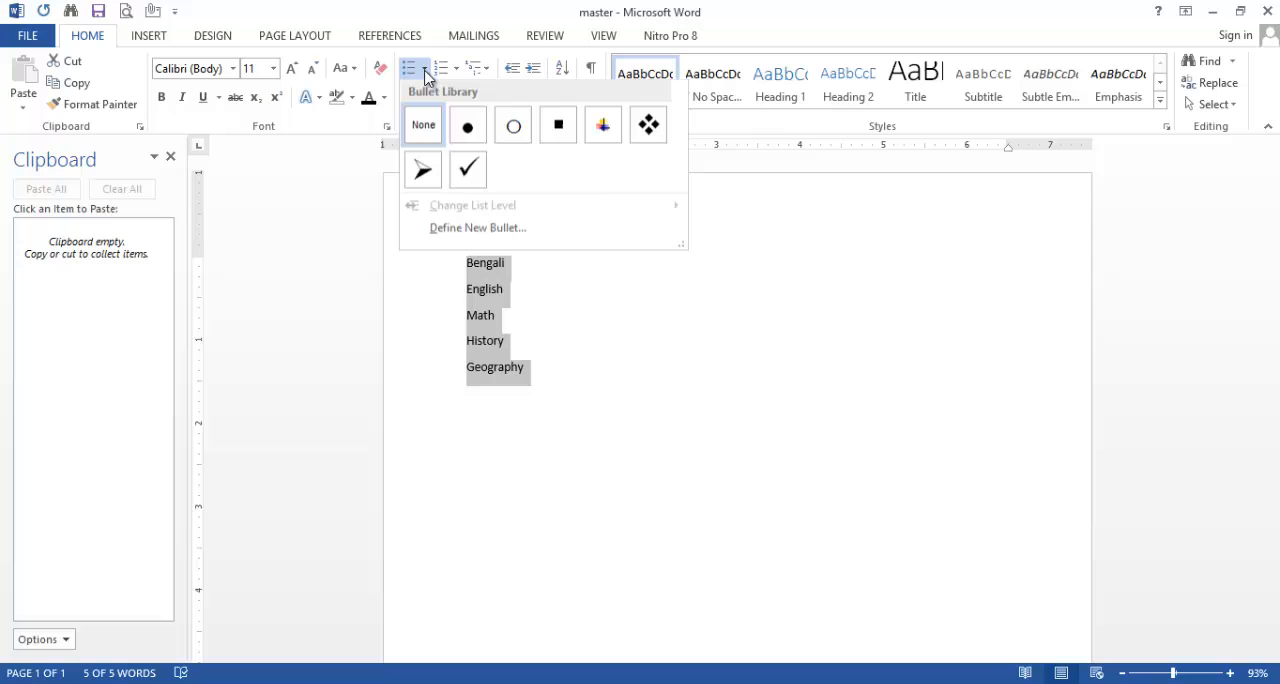
click(467, 168)
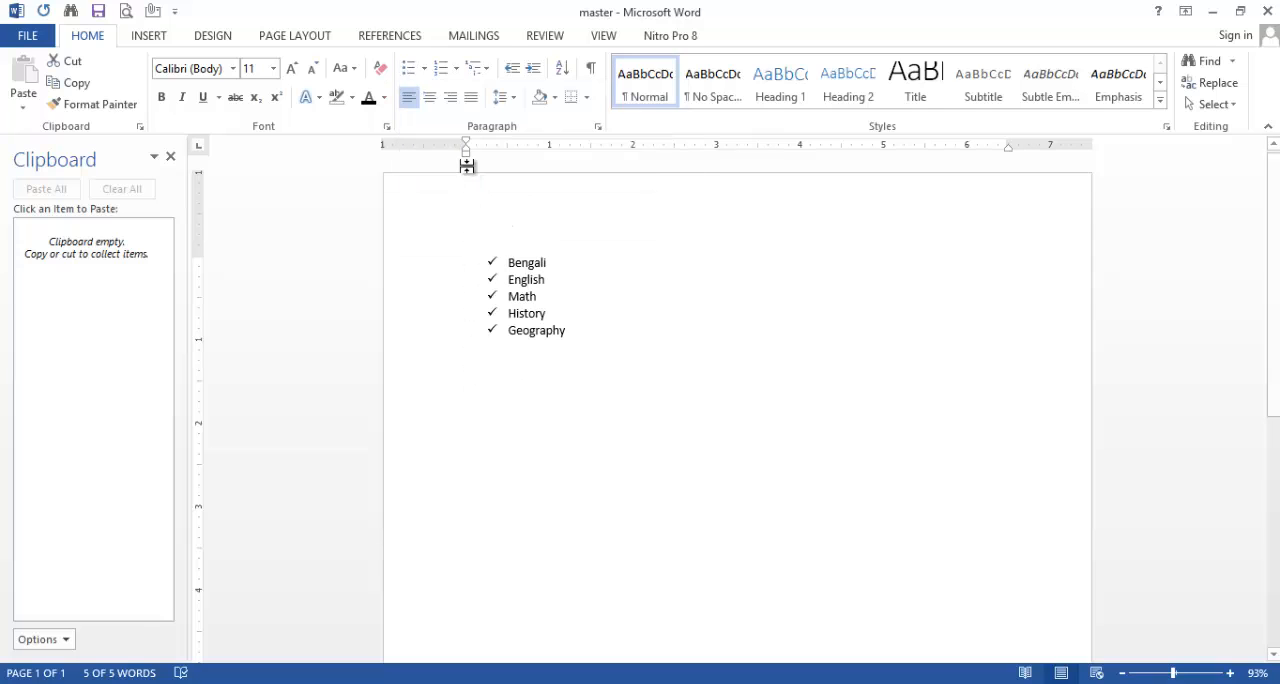
Step: Below Geography, add a list with four-diamond bullets containing Html, Css, Java and etc
click(578, 331)
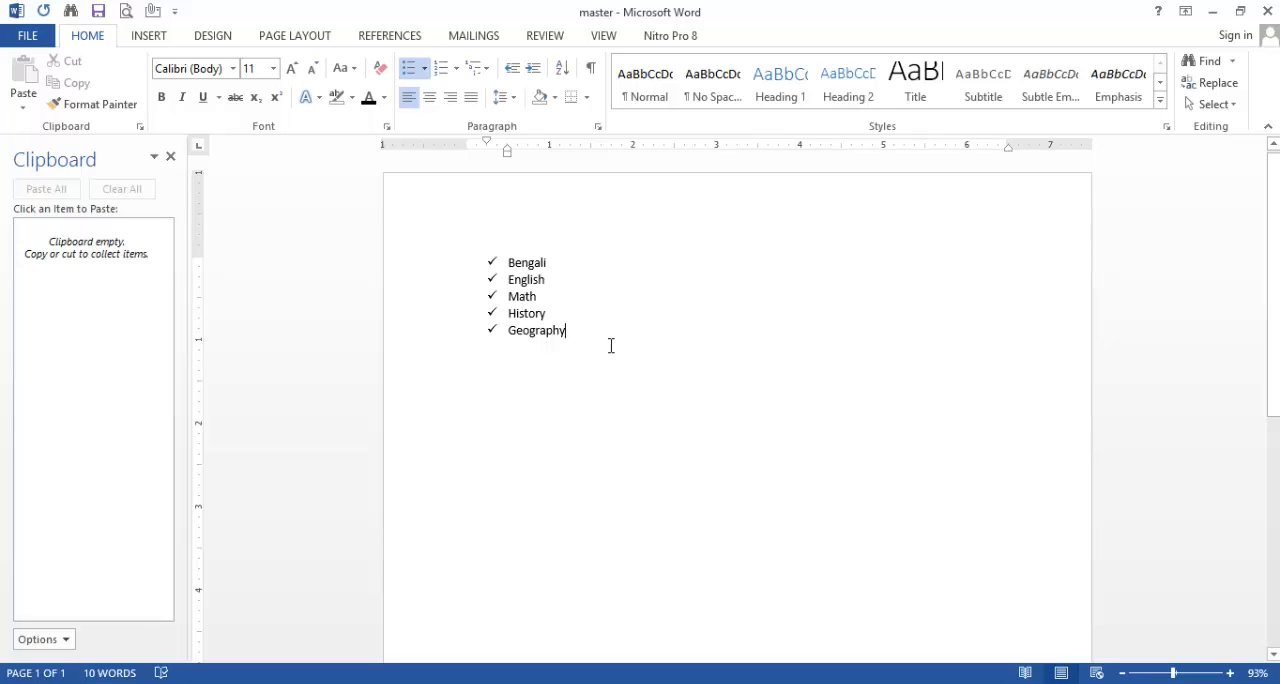
key(Return)
key(Return)
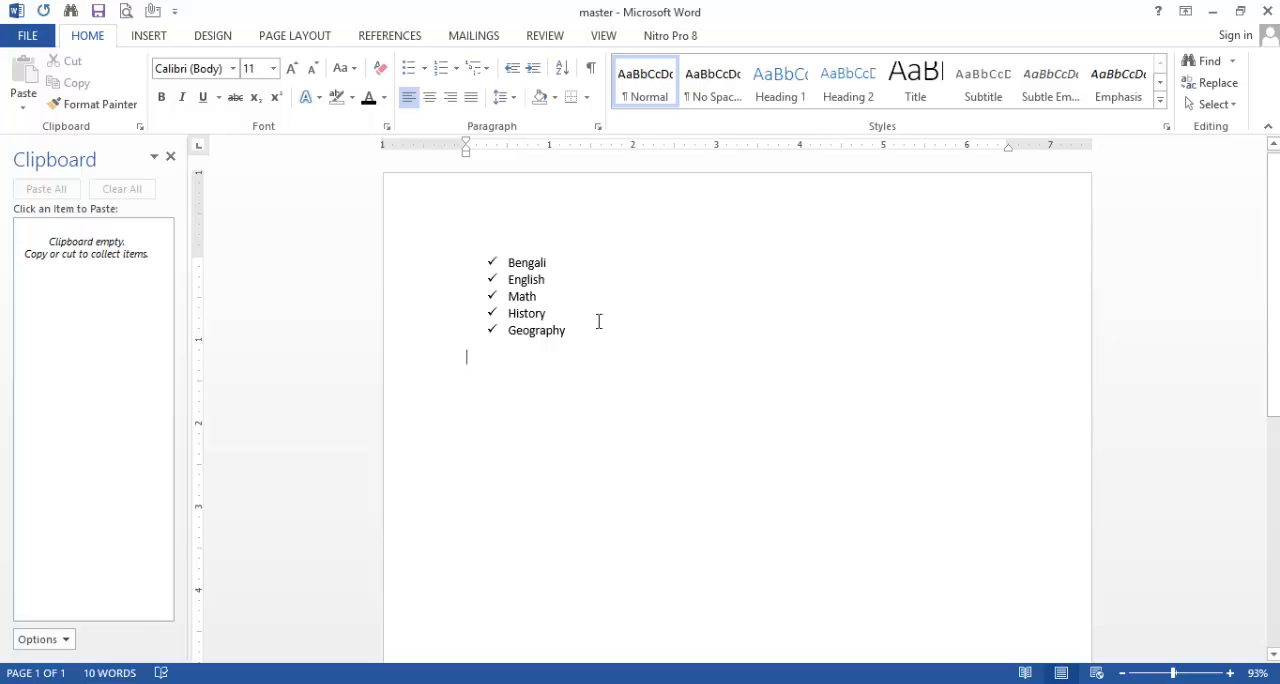
click(425, 70)
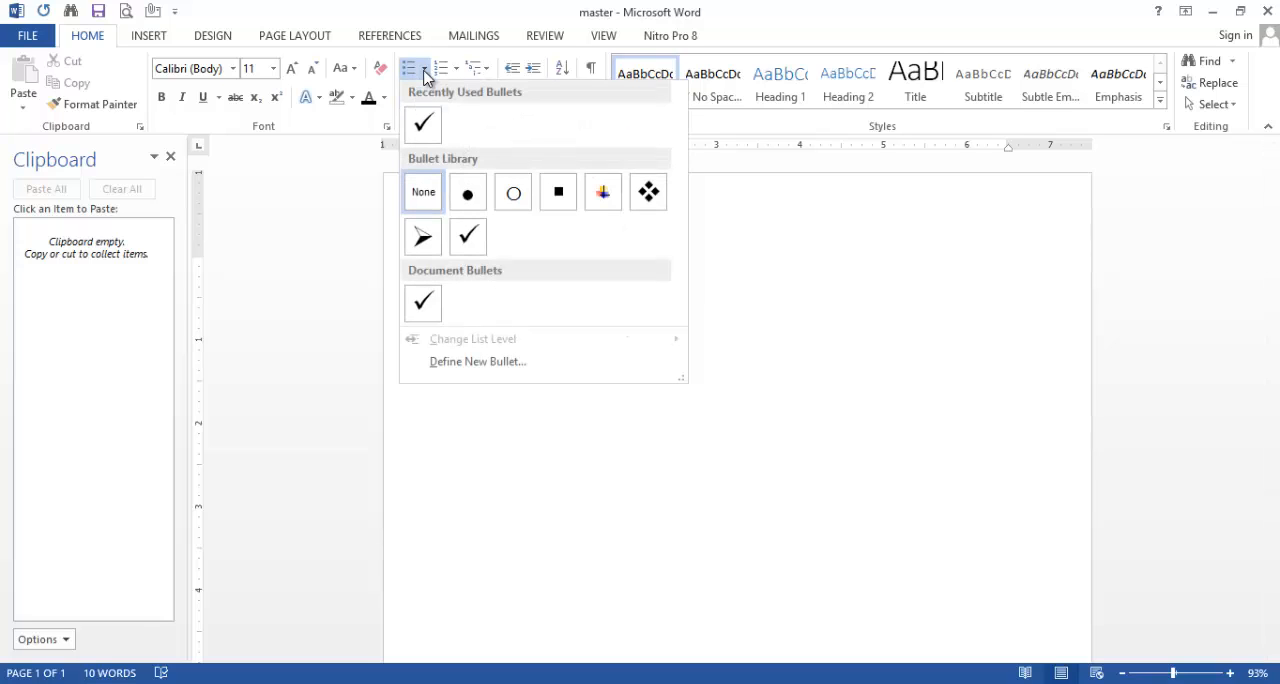
click(648, 191)
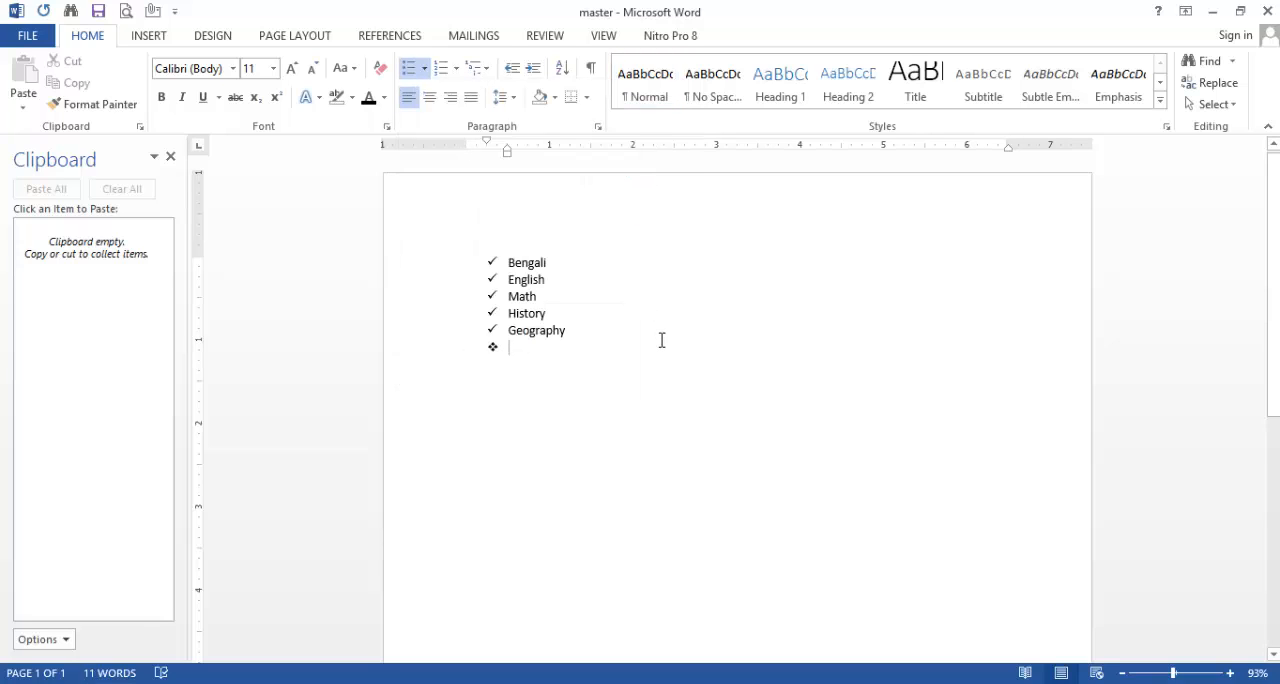
text(Html)
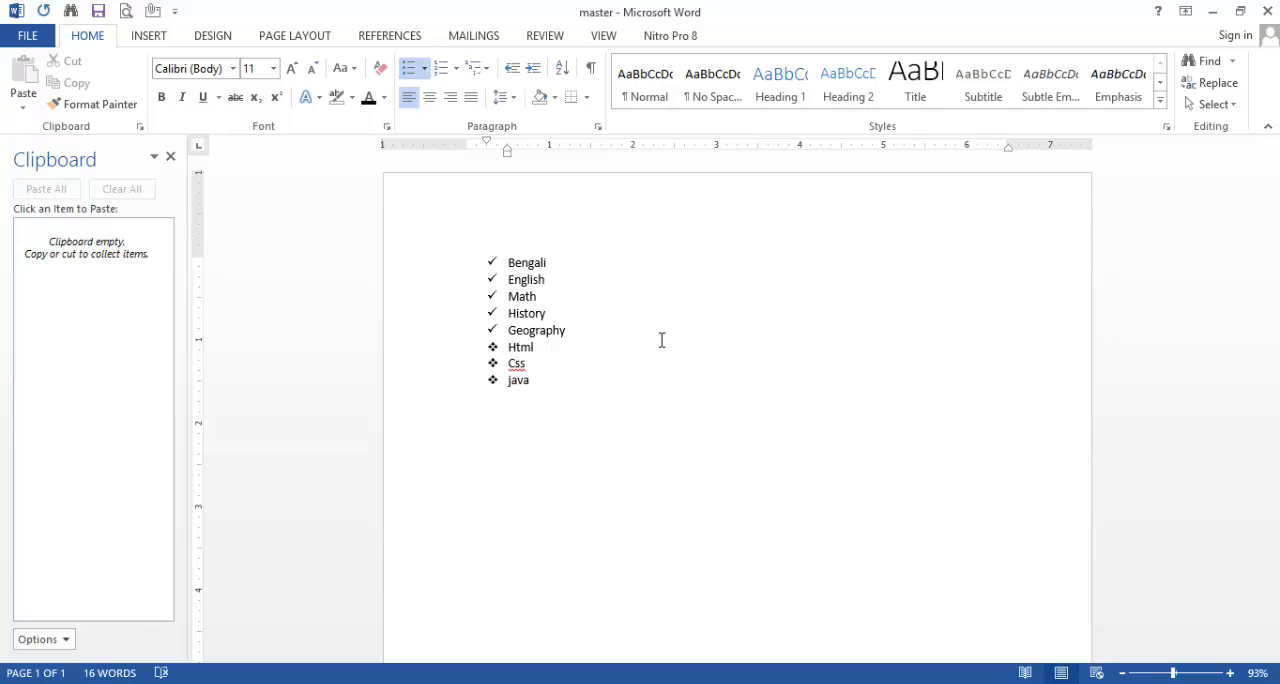
key(Return)
text(etc)
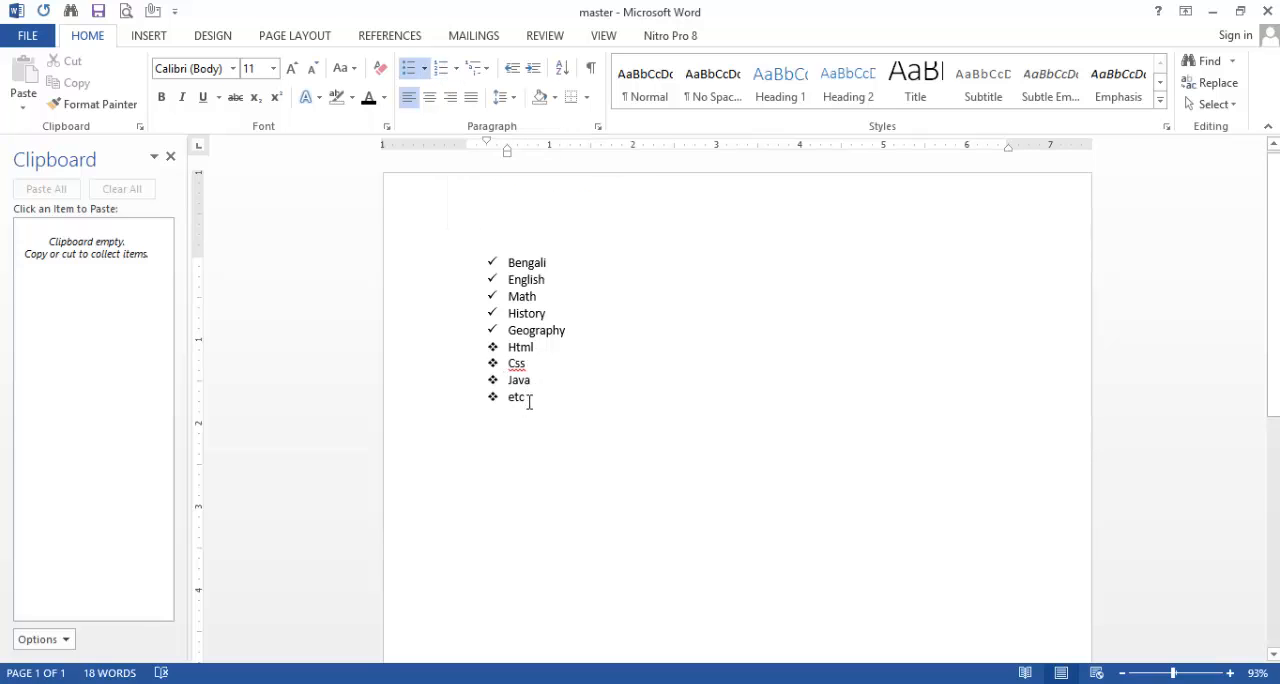
Step: Convert the whole list to a., b., c. lettered numbering and start an unnumbered paragraph below it
drag(529, 400, 478, 262)
click(456, 68)
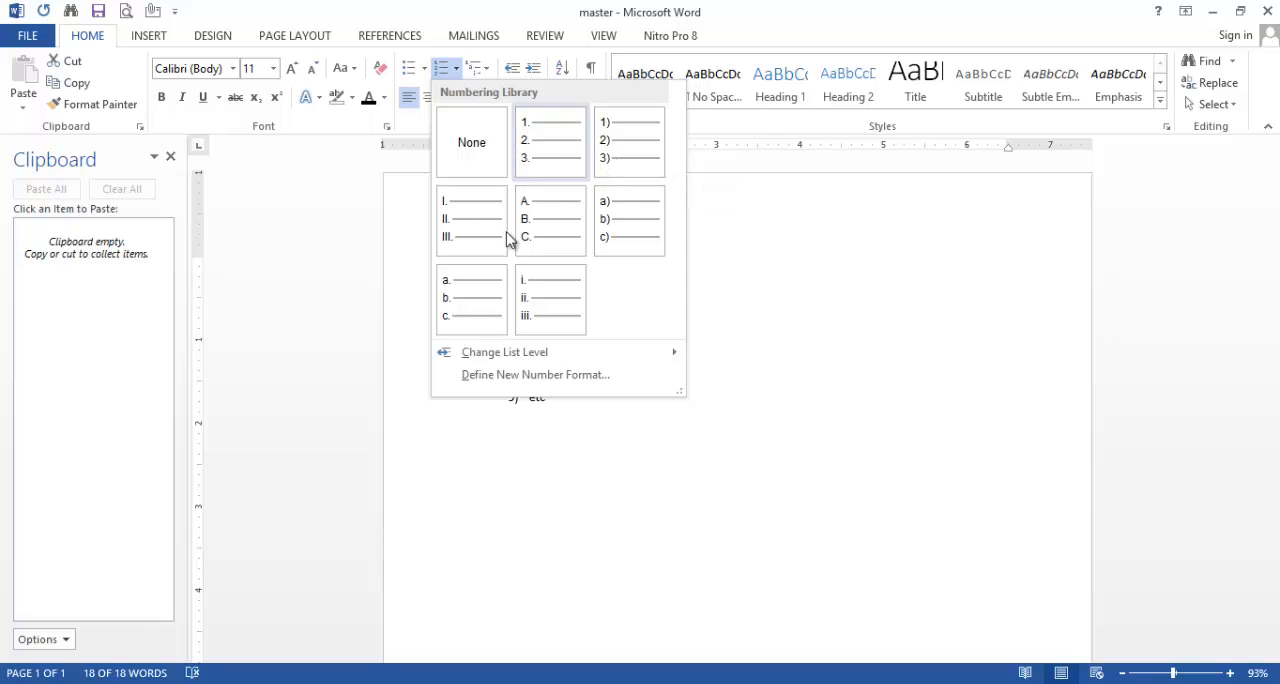
click(480, 308)
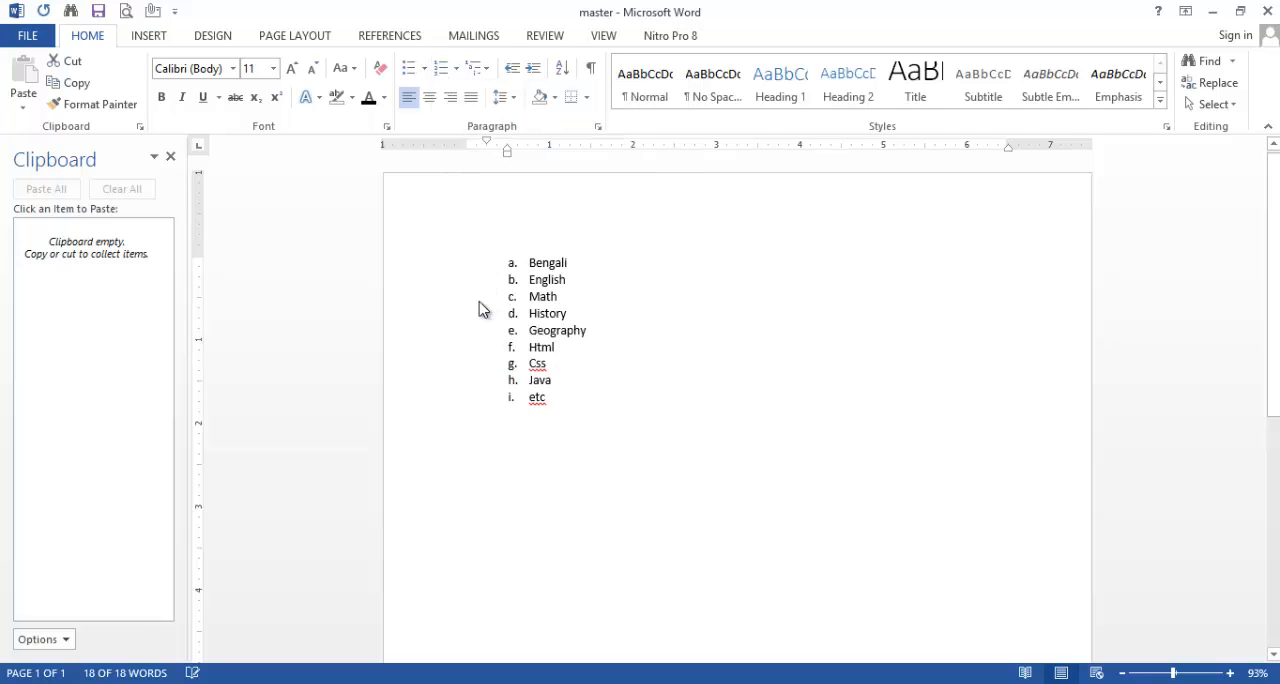
click(609, 380)
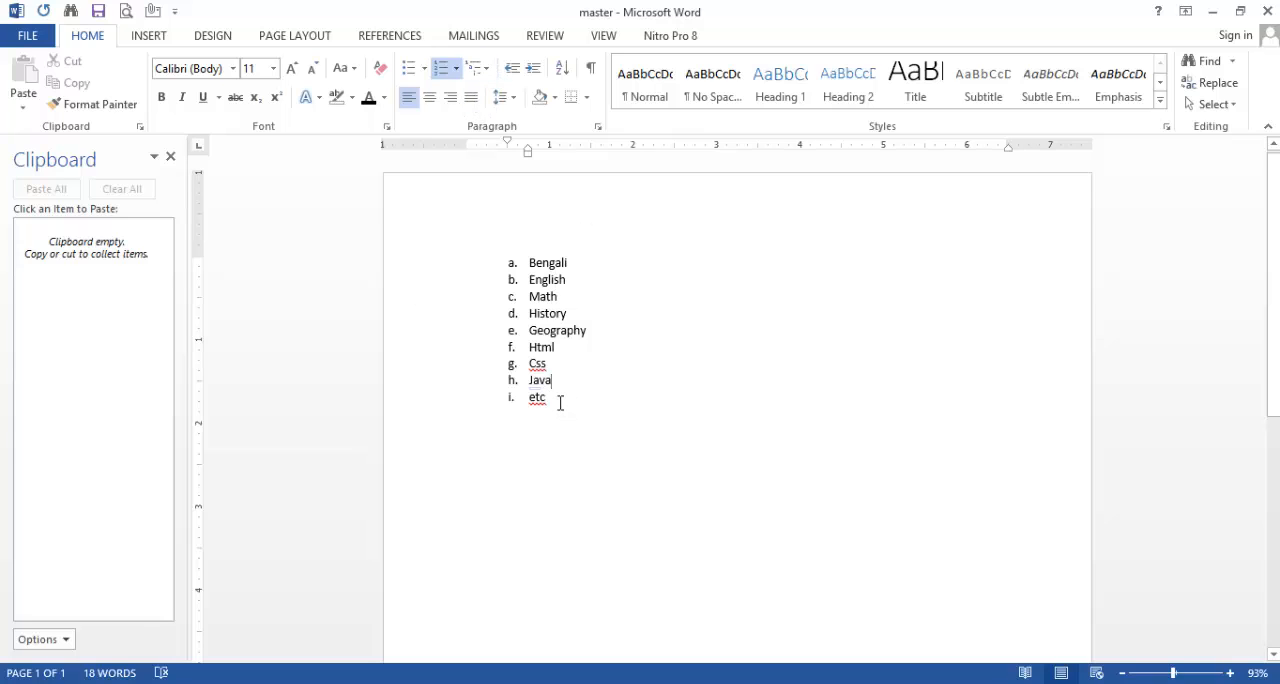
key(Return)
key(Return)
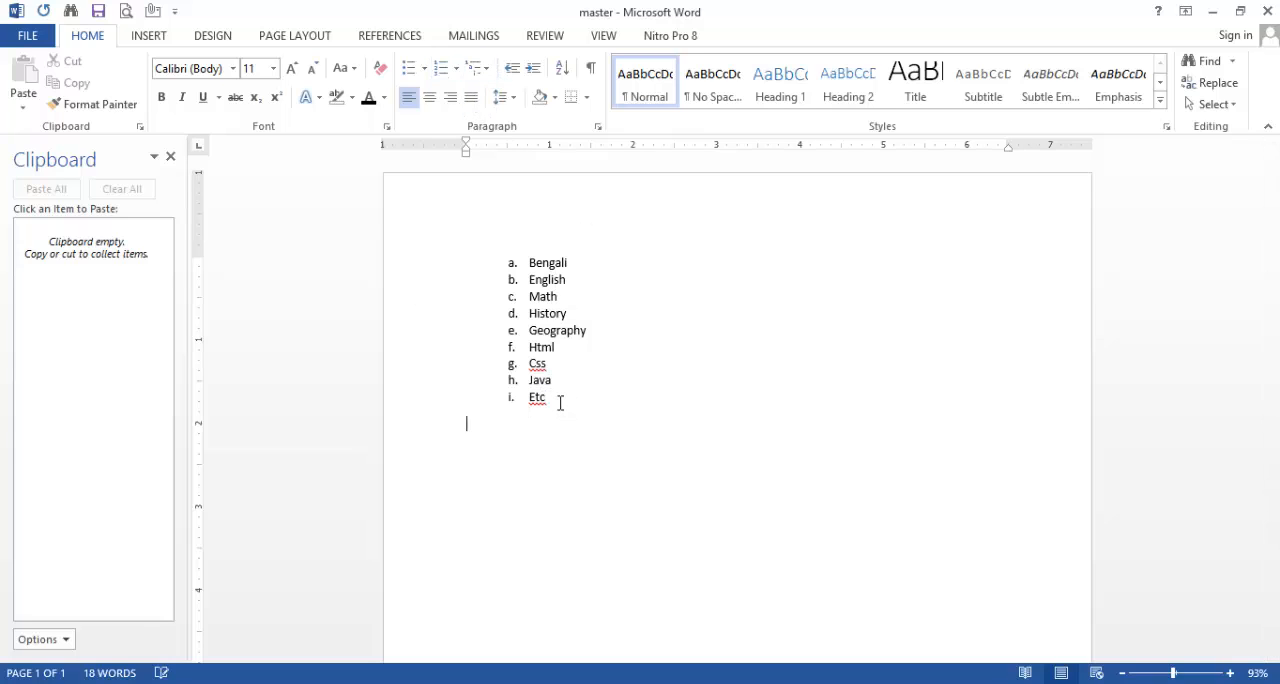
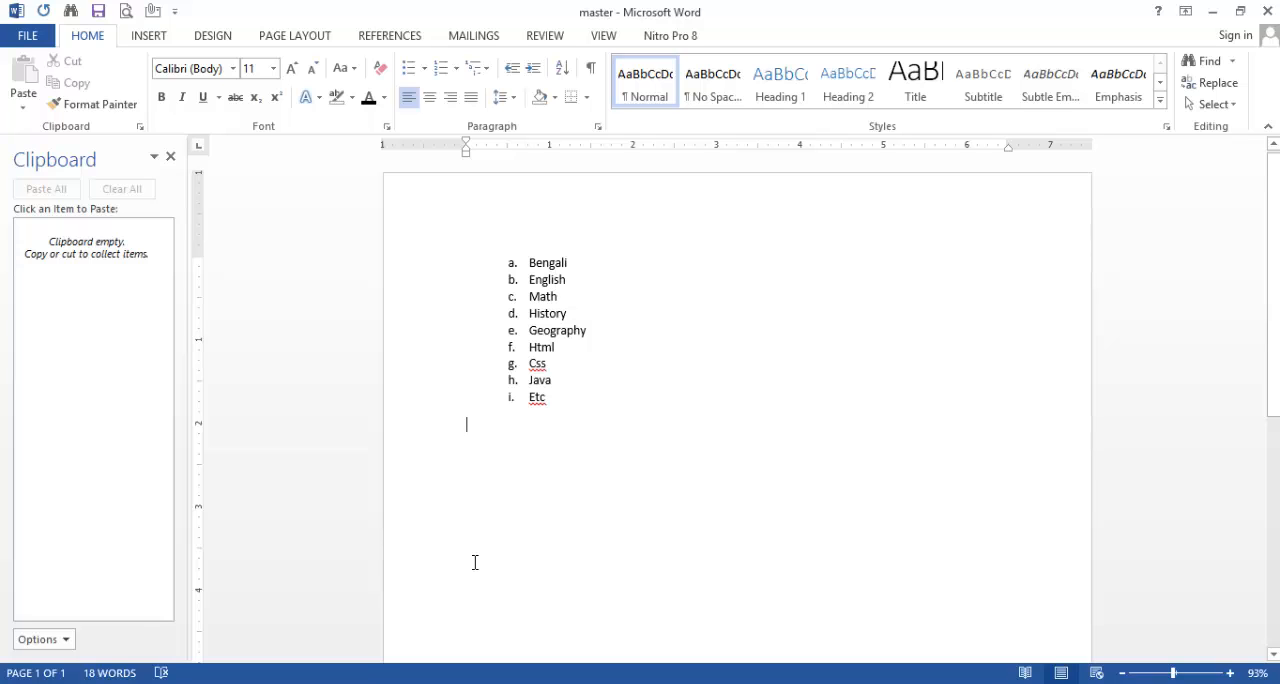
Step: Start a multilevel list in the 1., 1.1., 1.1.1. format below the lettered list, with World as its first item
click(480, 68)
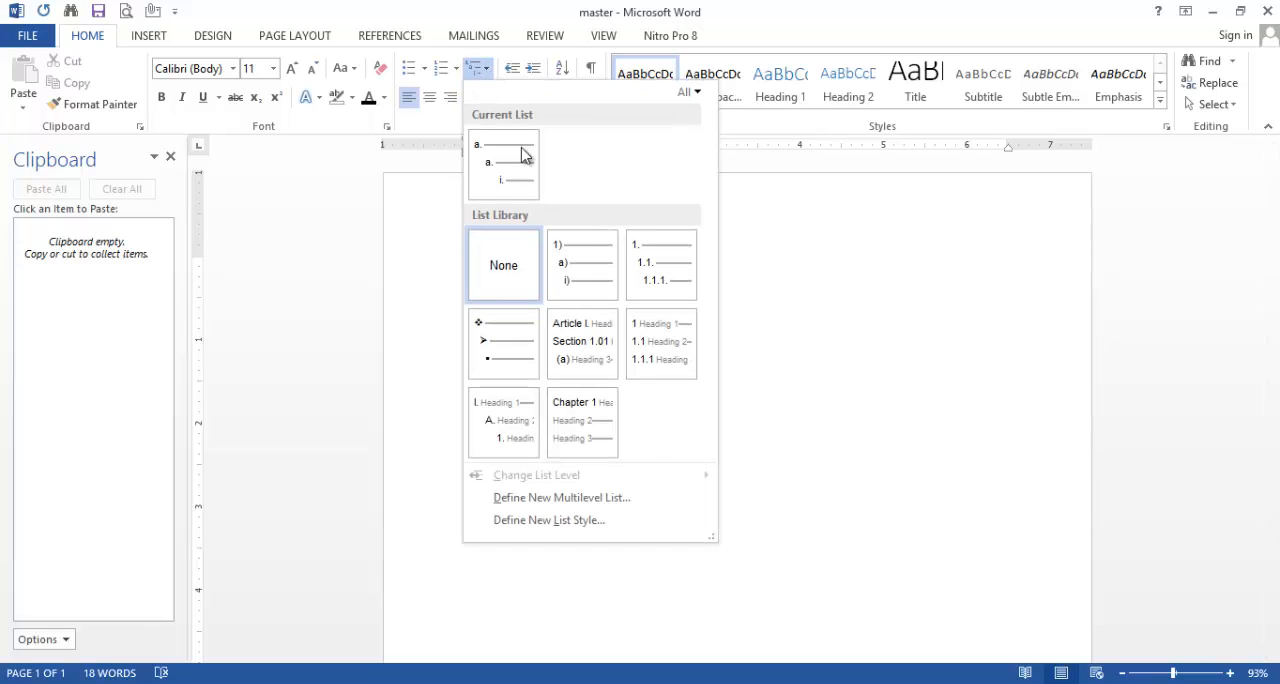
click(658, 285)
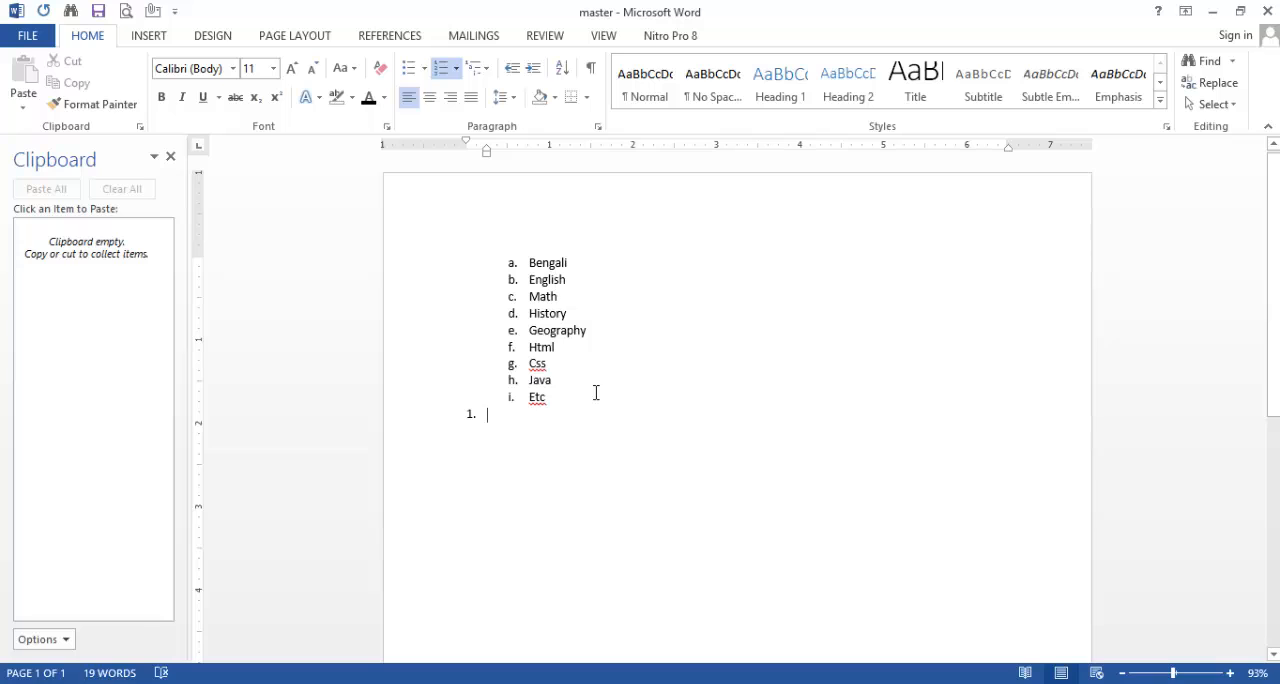
text(World)
key(Return)
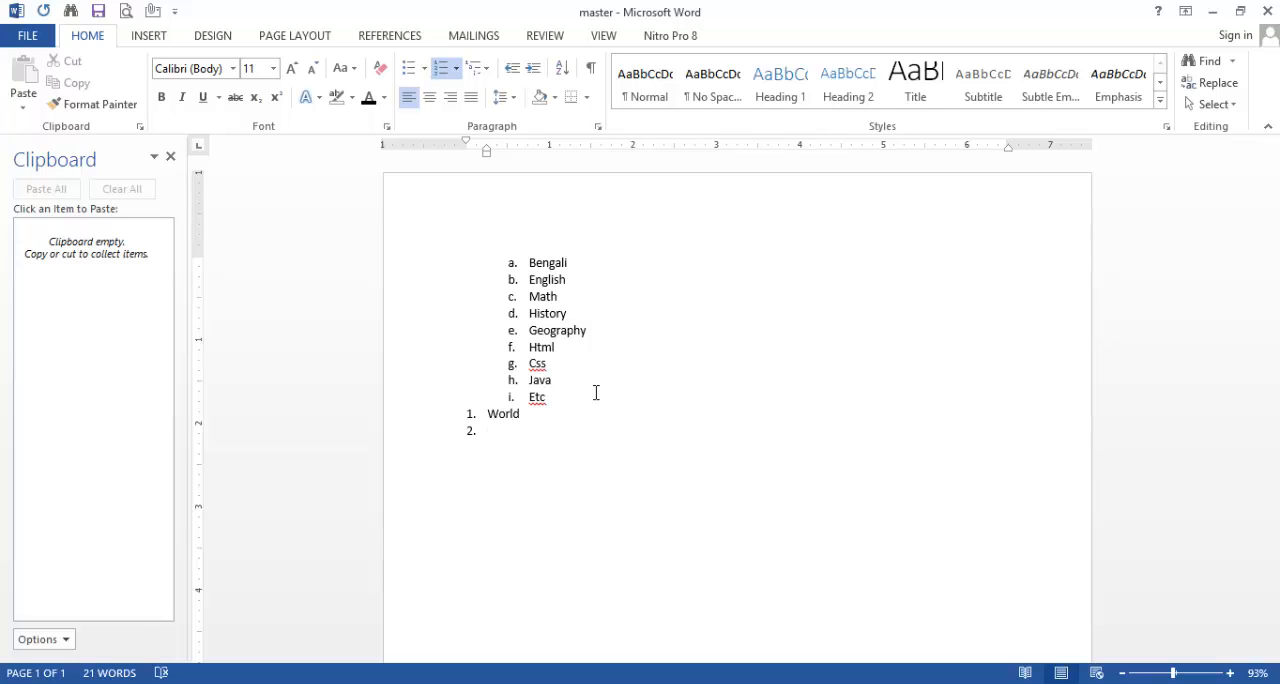
Step: Add Asia, Africk, Uk and Usa as second-level items under World, followed by an empty item
key(Tab)
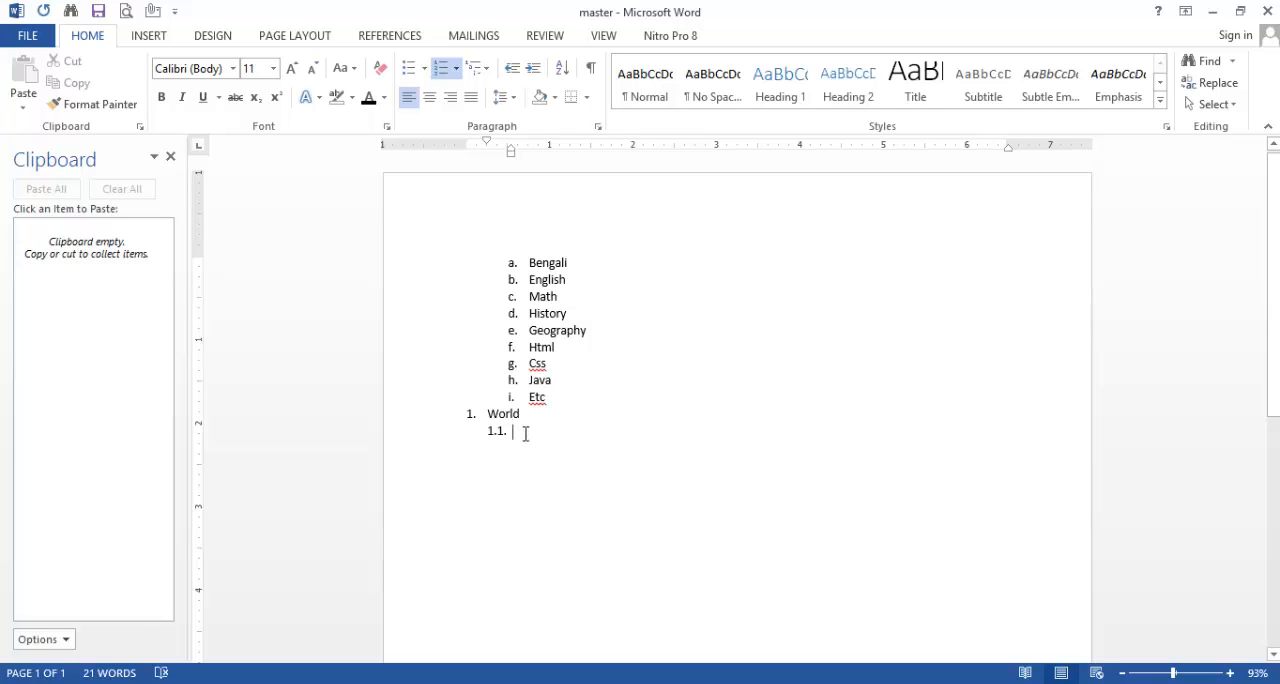
text(Asia)
key(Return)
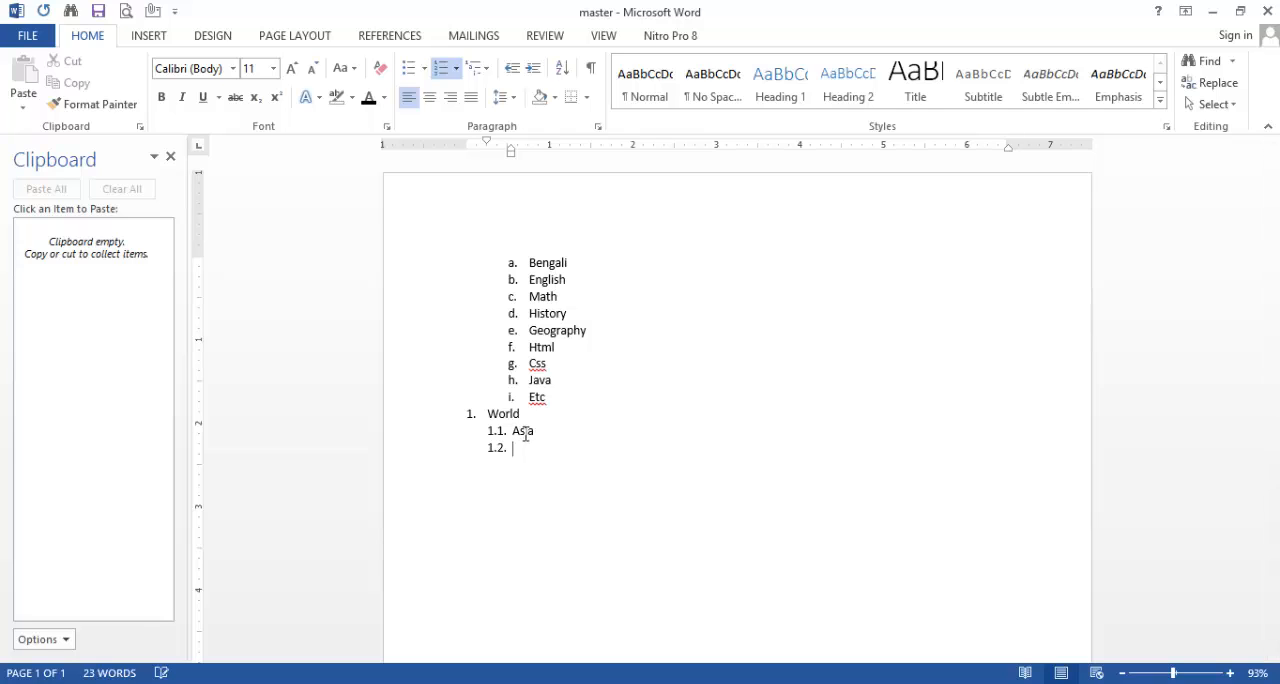
text(Africk)
key(Return)
text(Uk)
key(Return)
text(Usa)
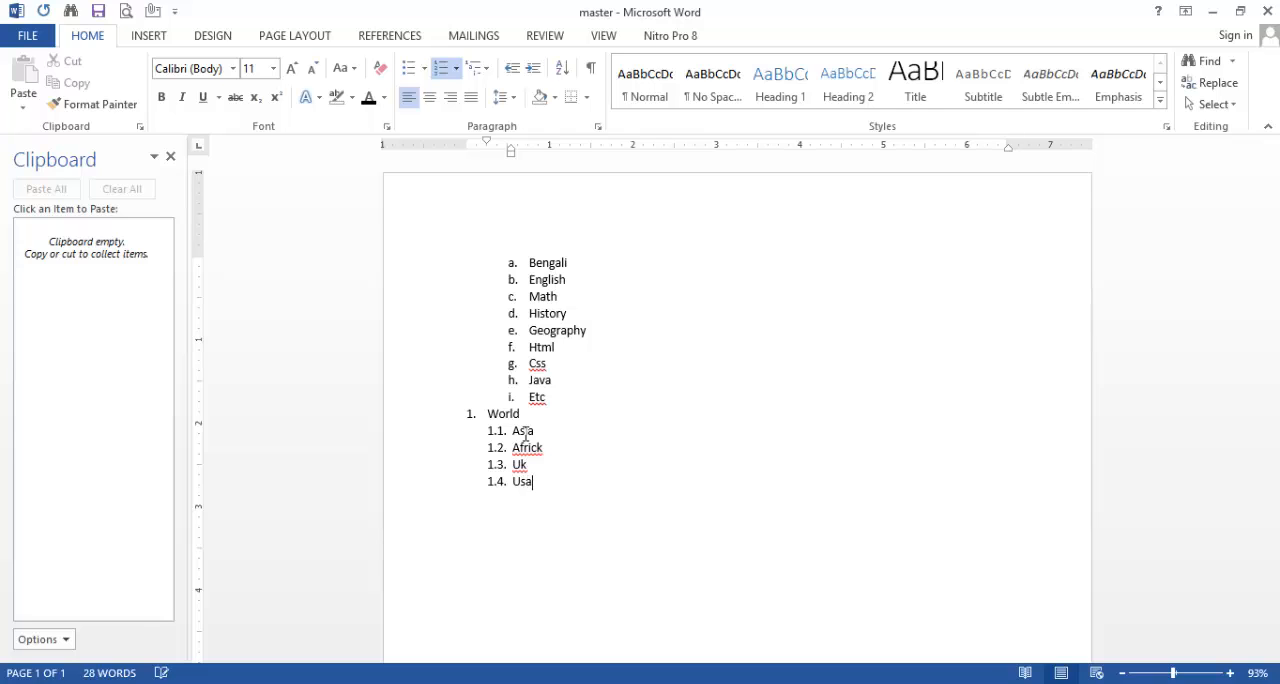
key(Return)
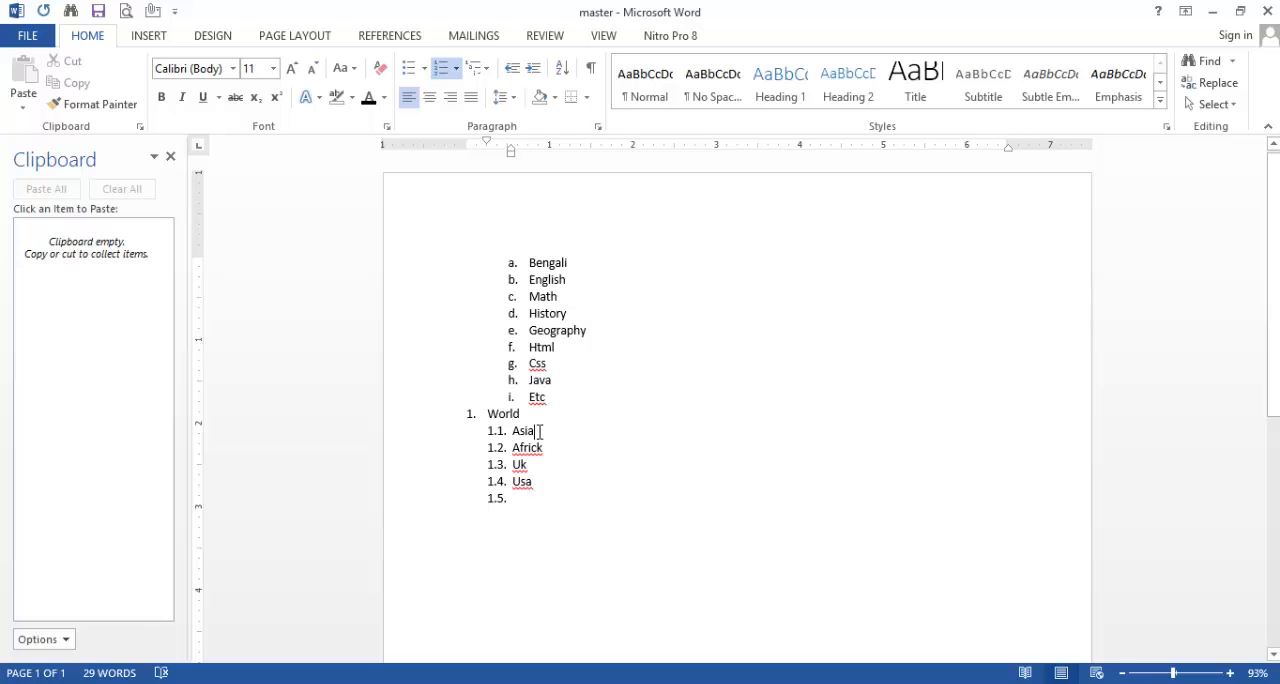
Step: Insert India, Pakistan and Srilanka as third-level items under Asia
key(Return)
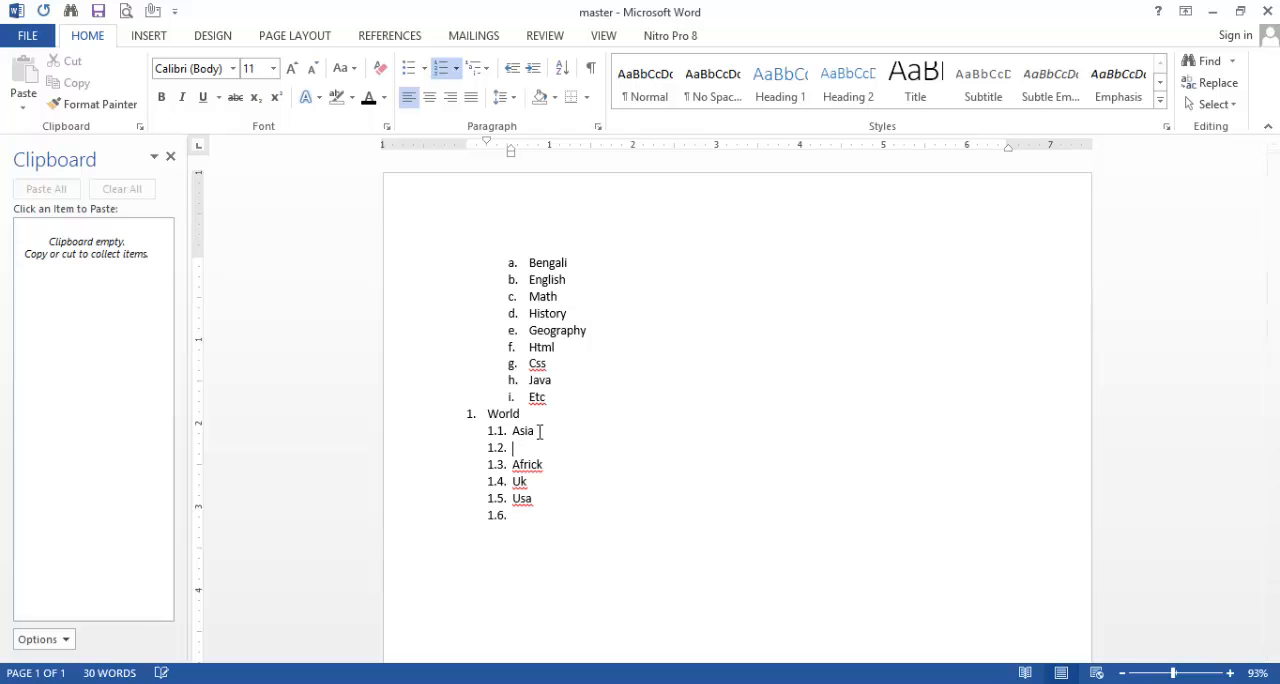
key(Tab)
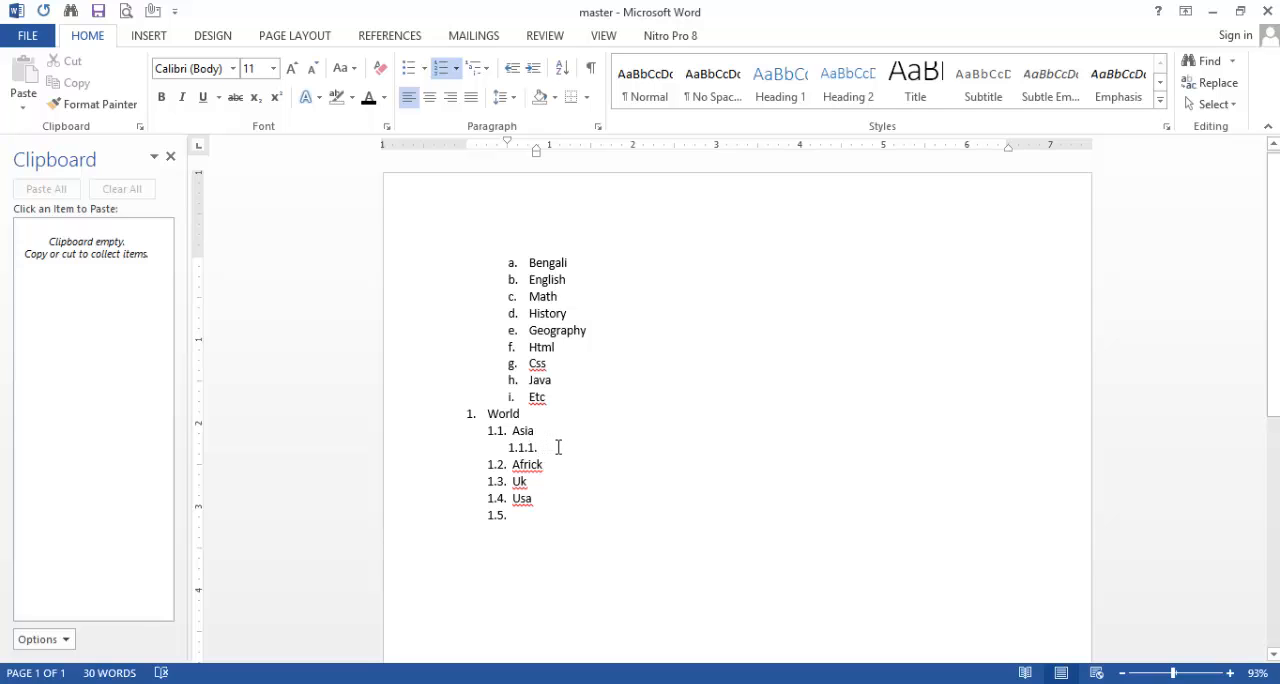
text(India)
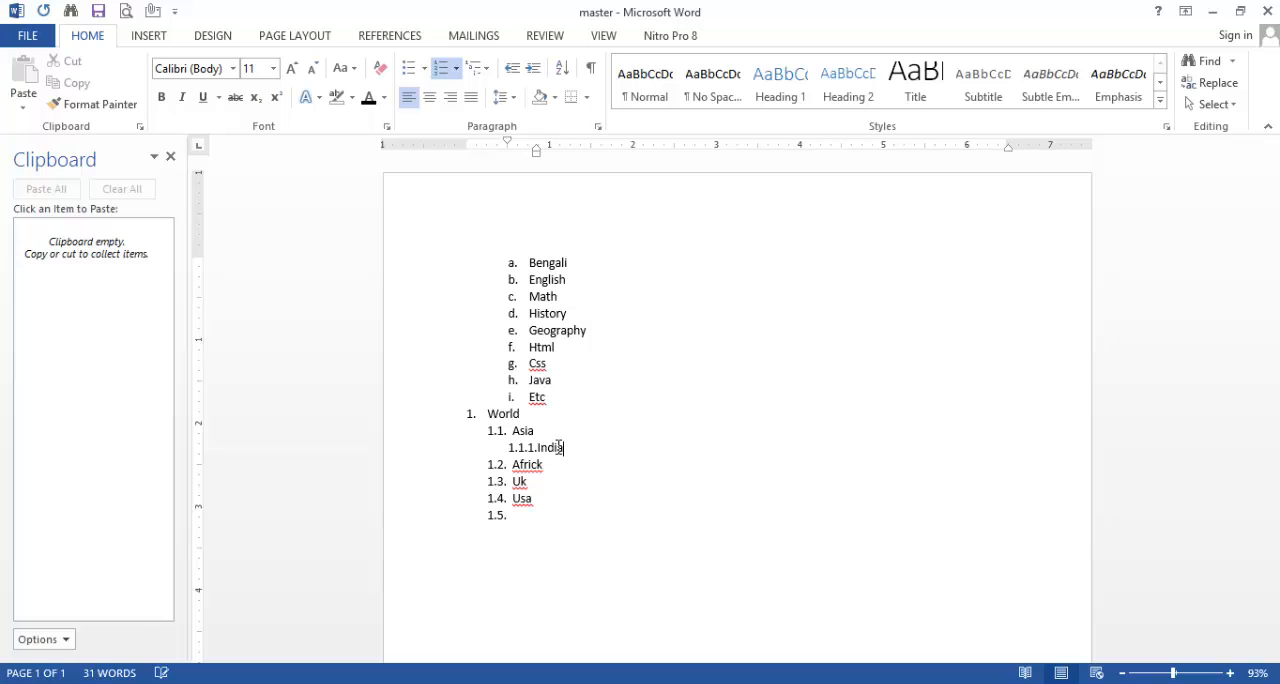
key(Return)
text(Pakistan)
key(Return)
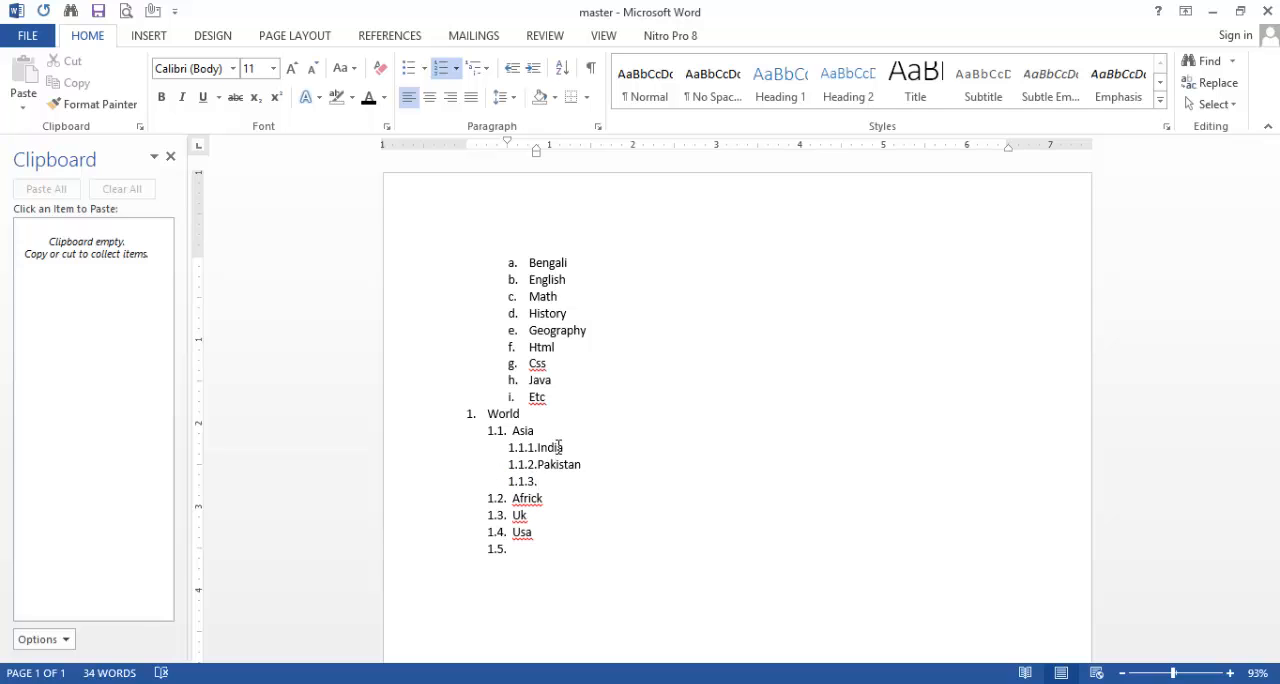
text(Srilanka)
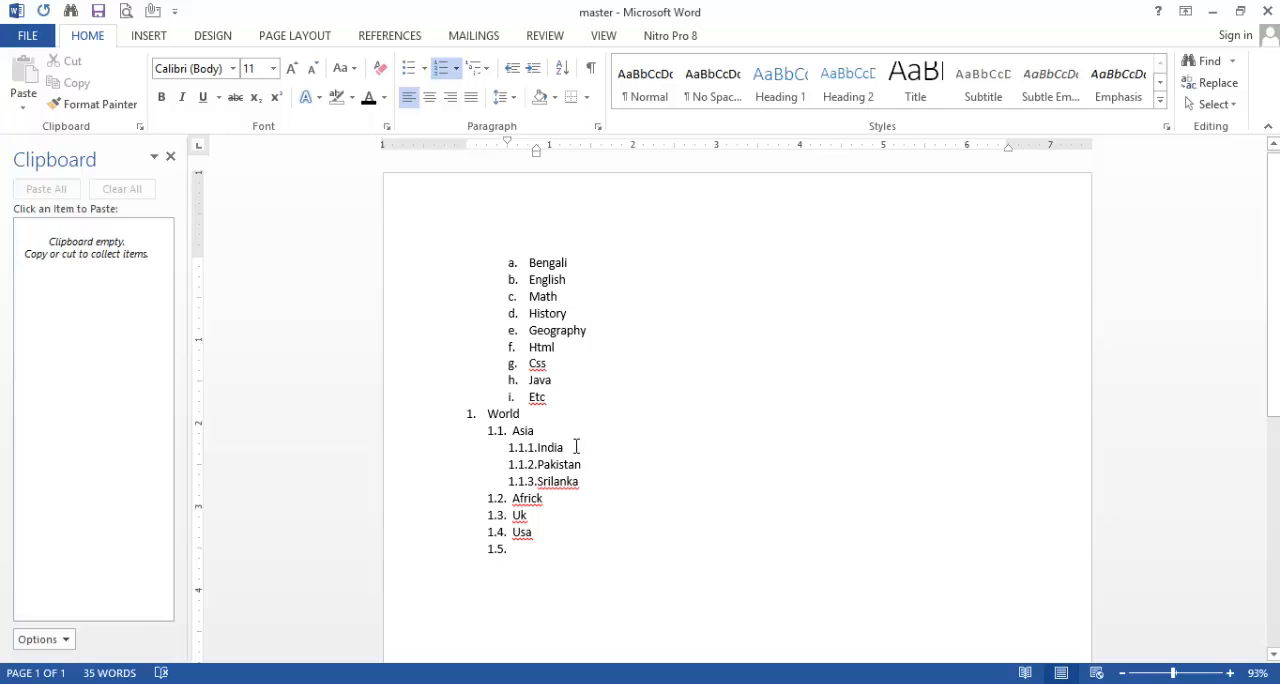
Step: Insert Wb and Up as fourth-level items under India, followed by an empty item
click(576, 447)
key(Return)
key(Tab)
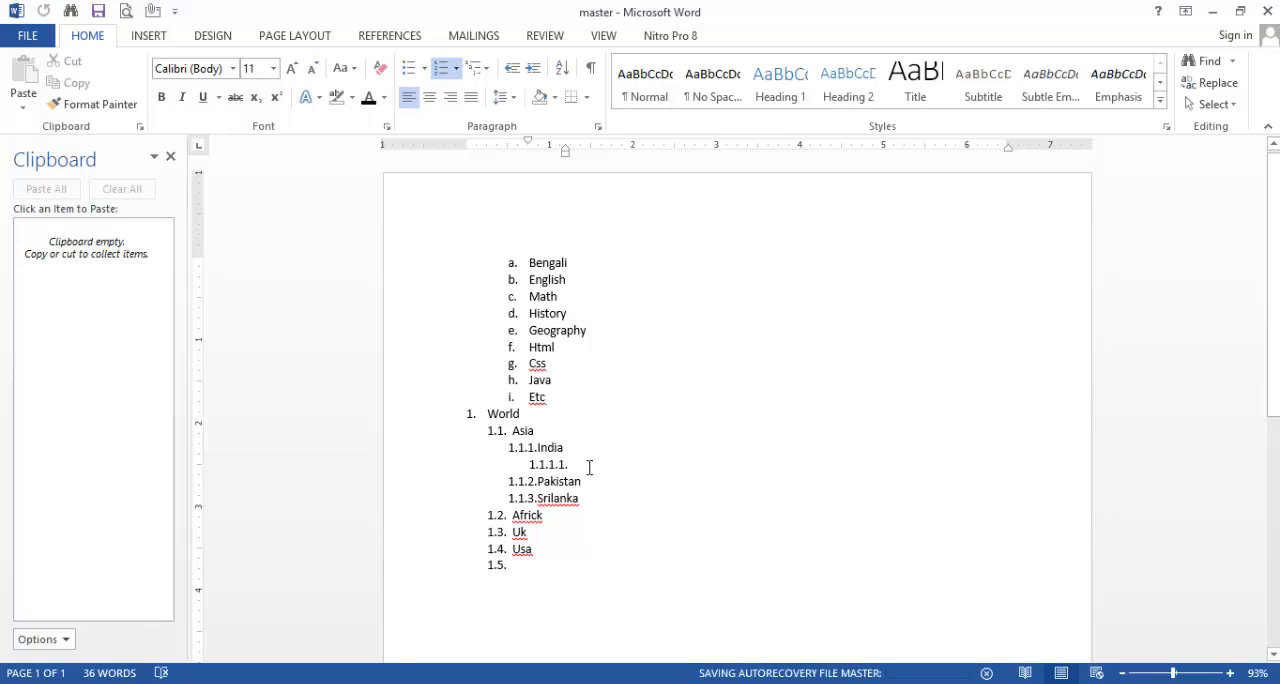
text(Wb)
key(Return)
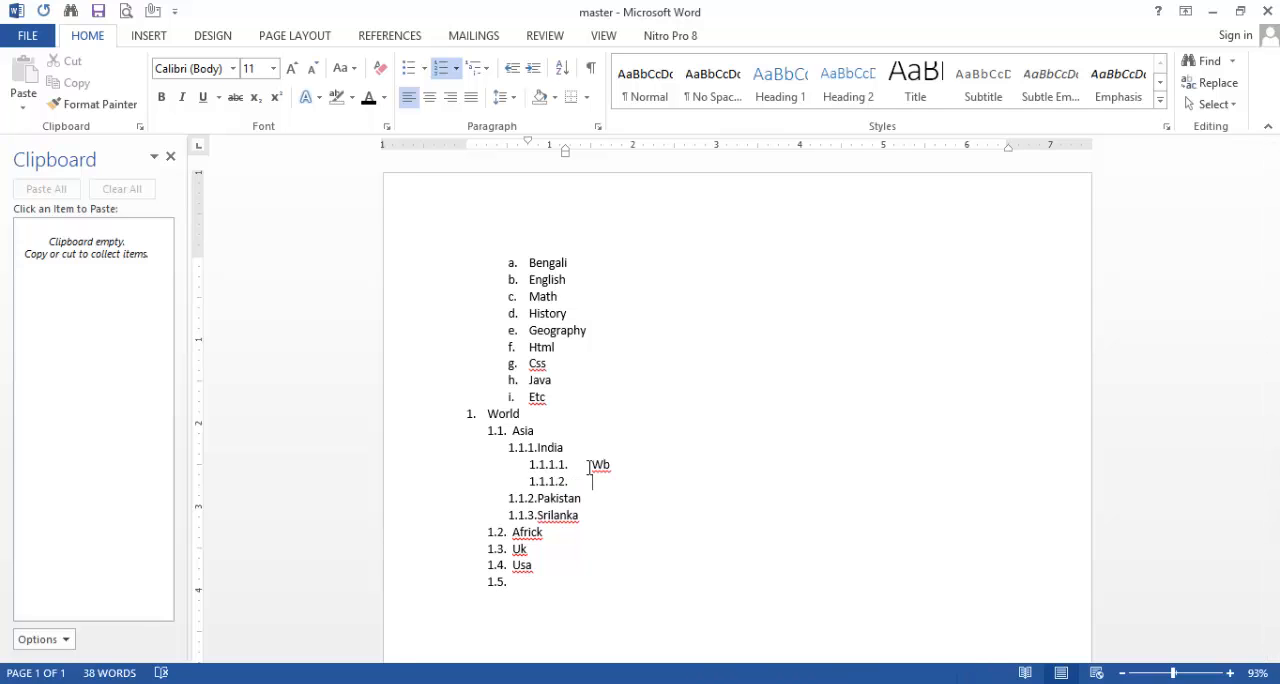
text(Up)
key(Return)
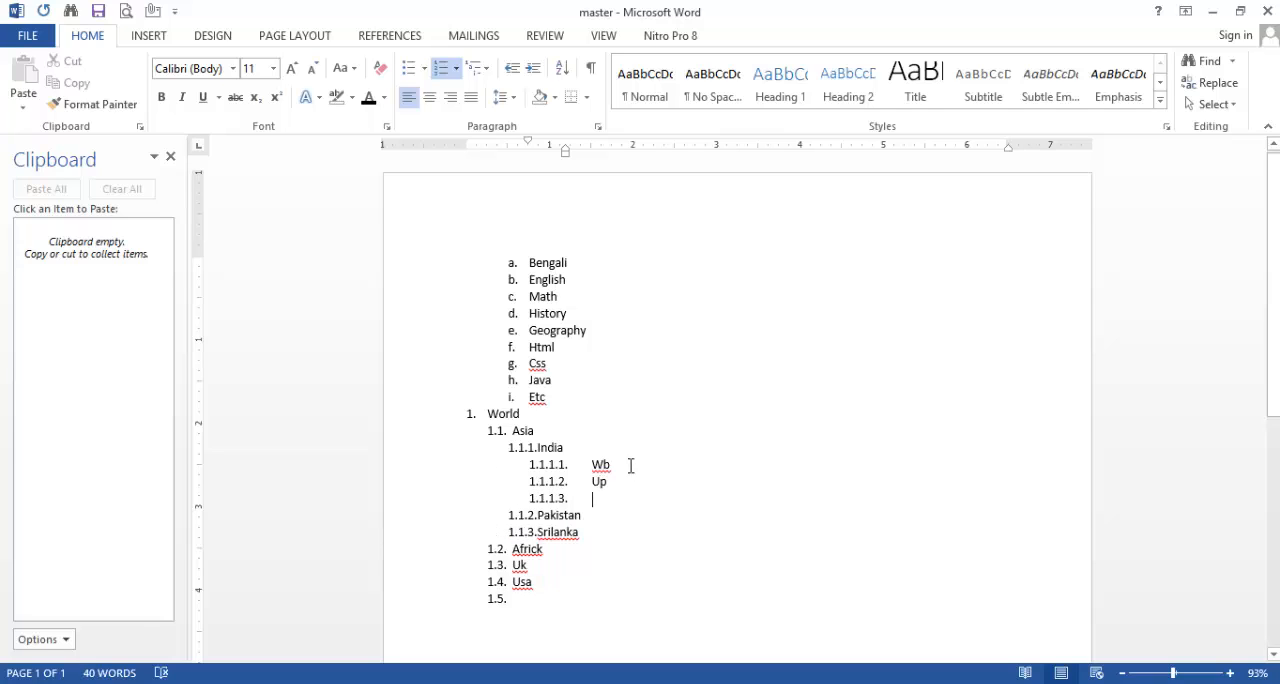
Step: Insert Kolkata and Burdwan as fifth-level items under Wb
click(622, 464)
key(Return)
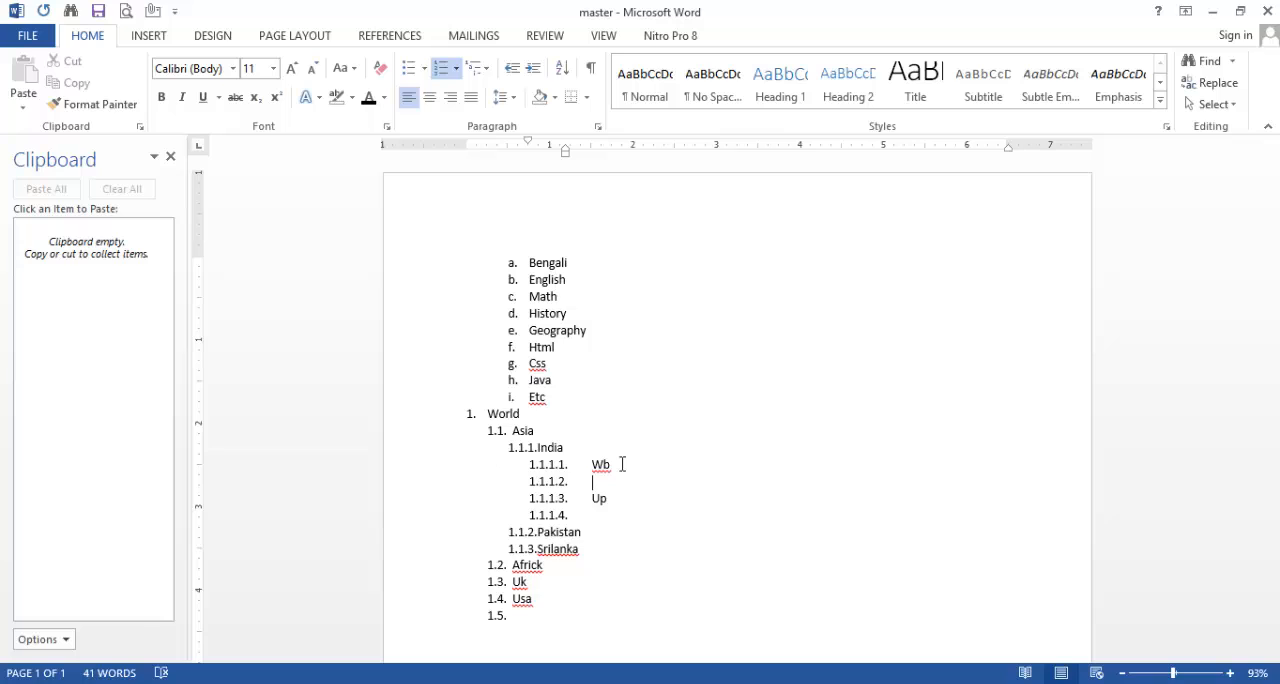
key(Tab)
text(Kolkata)
key(Return)
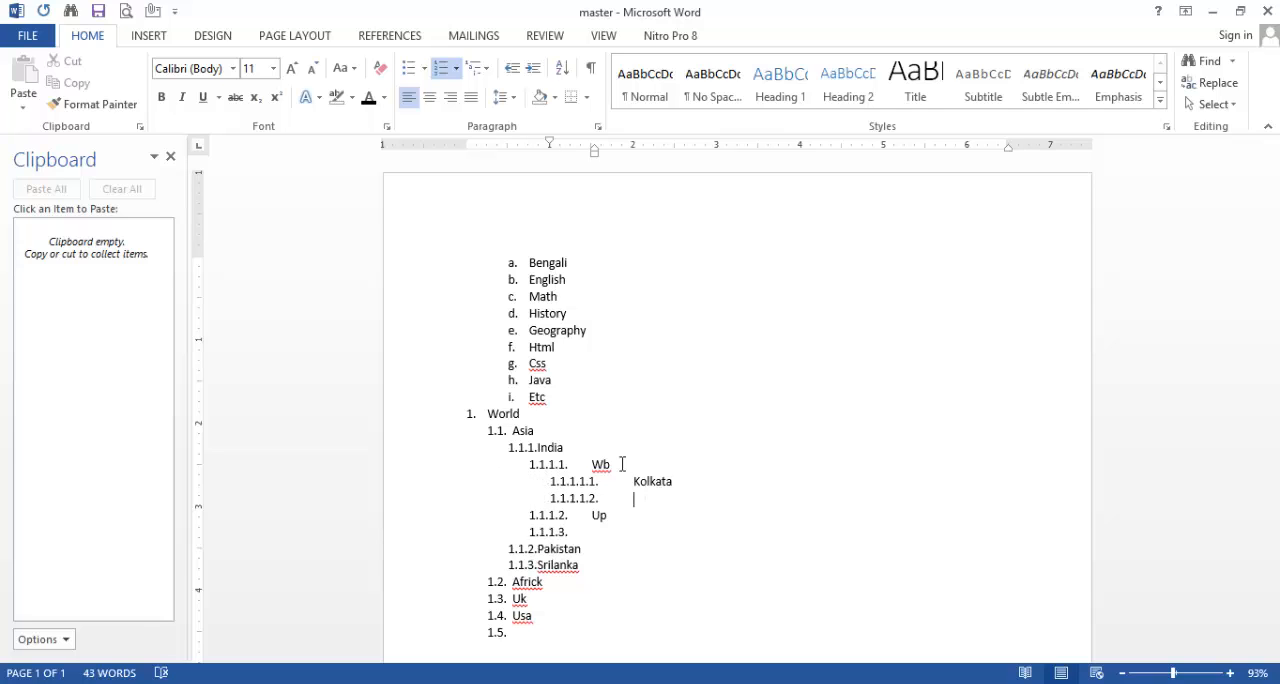
text(Burdwan)
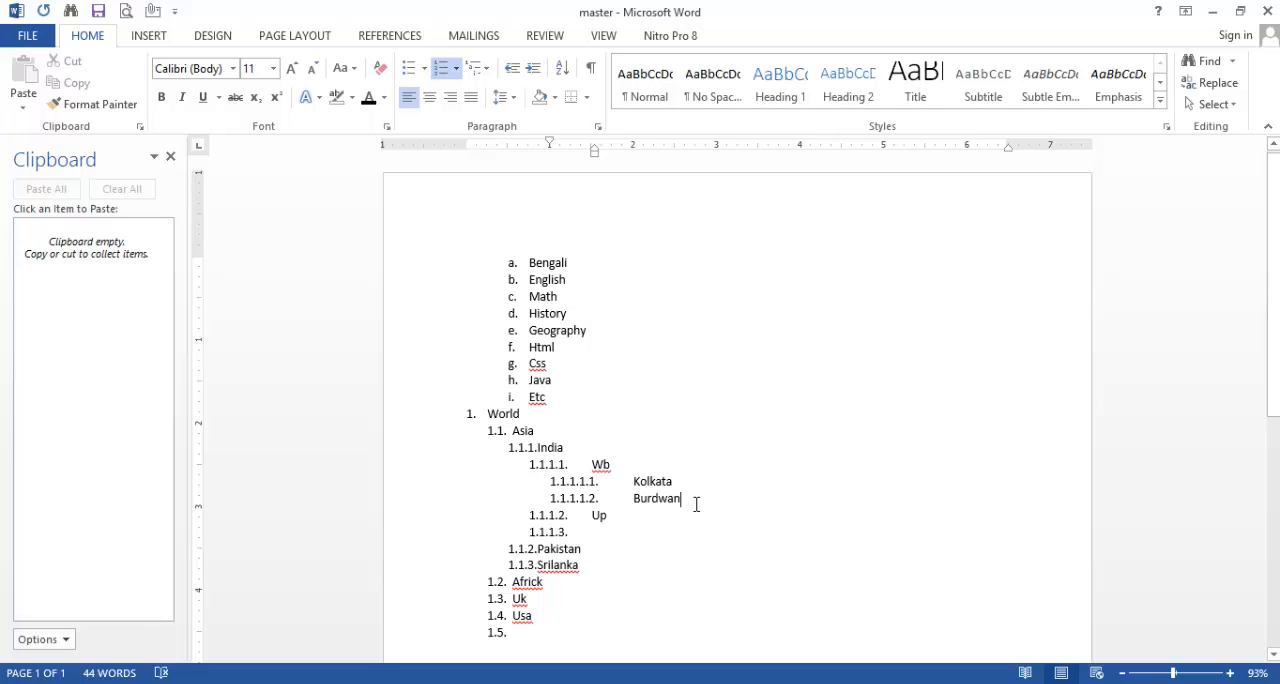
Step: Add Australia below Burdwan as a first-level item, followed by an empty item at the same level
key(Return)
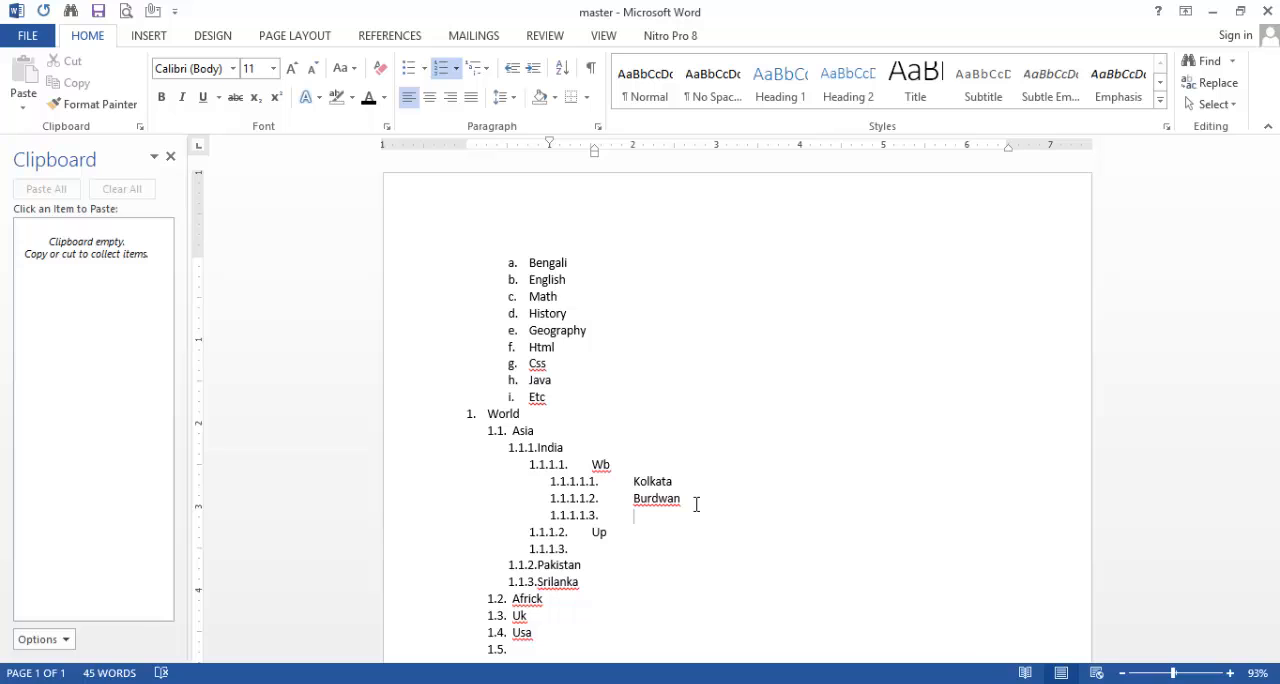
key(shift+Tab)
key(shift+Tab)
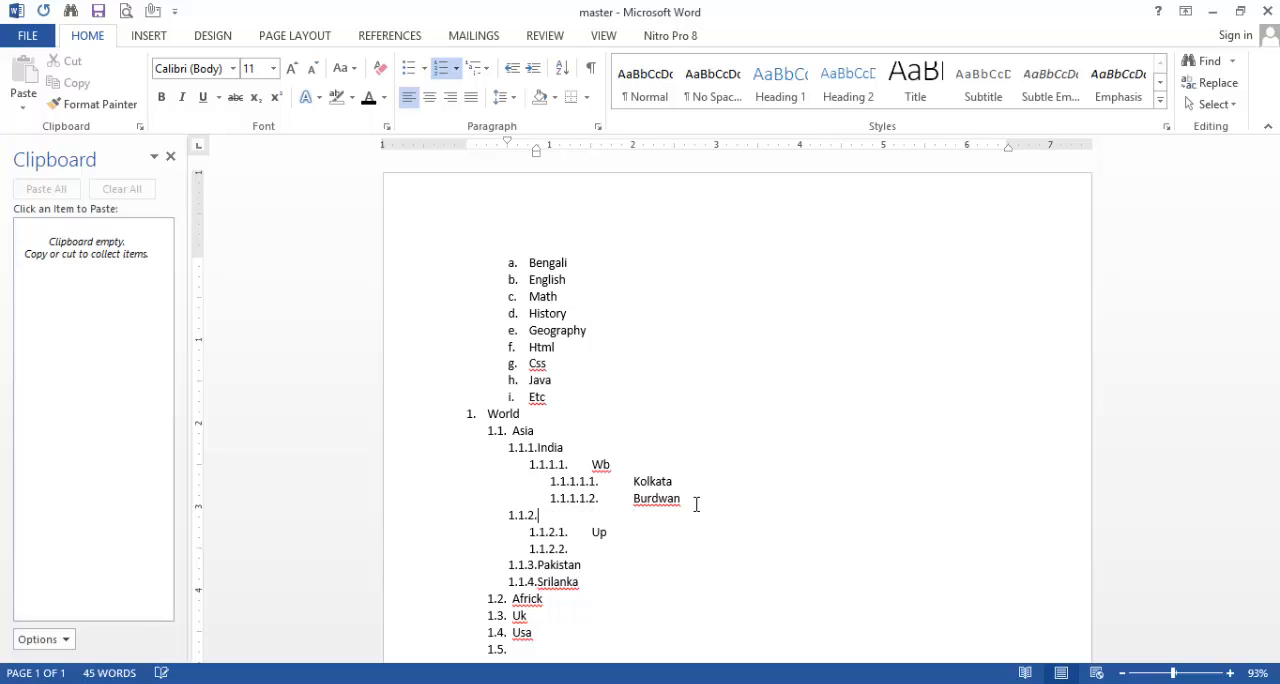
key(shift+Tab)
key(Tab)
key(shift+Tab)
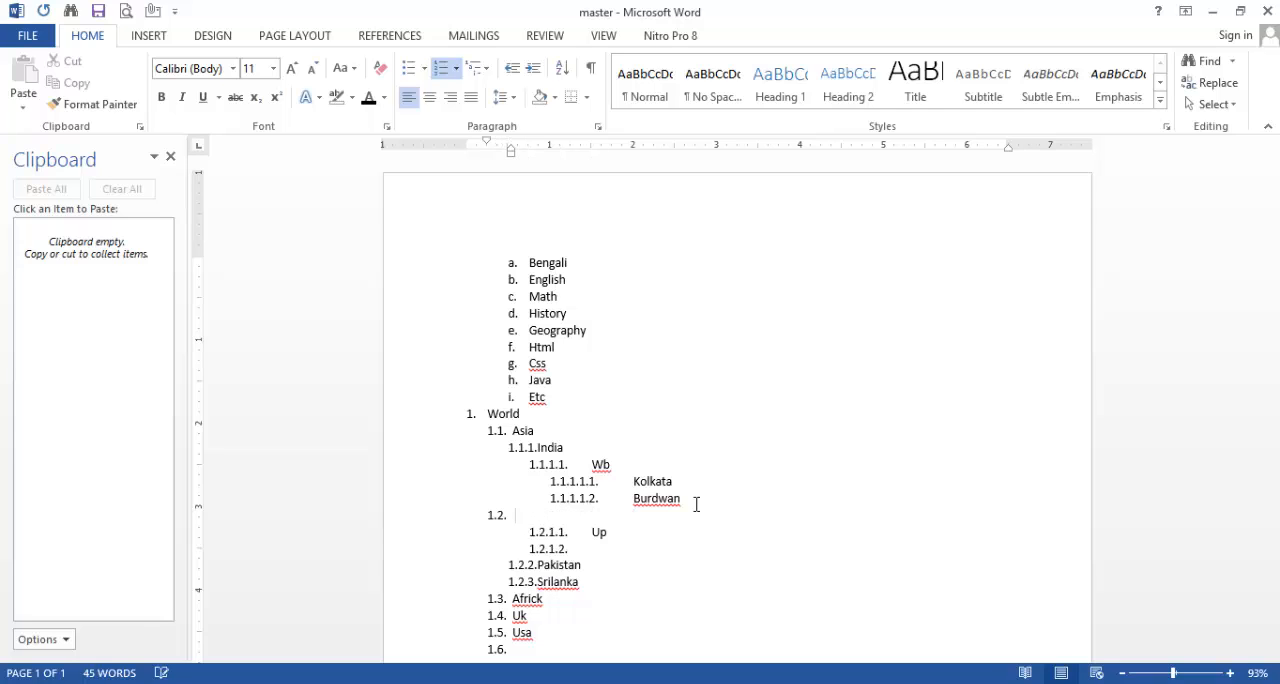
key(shift+Tab)
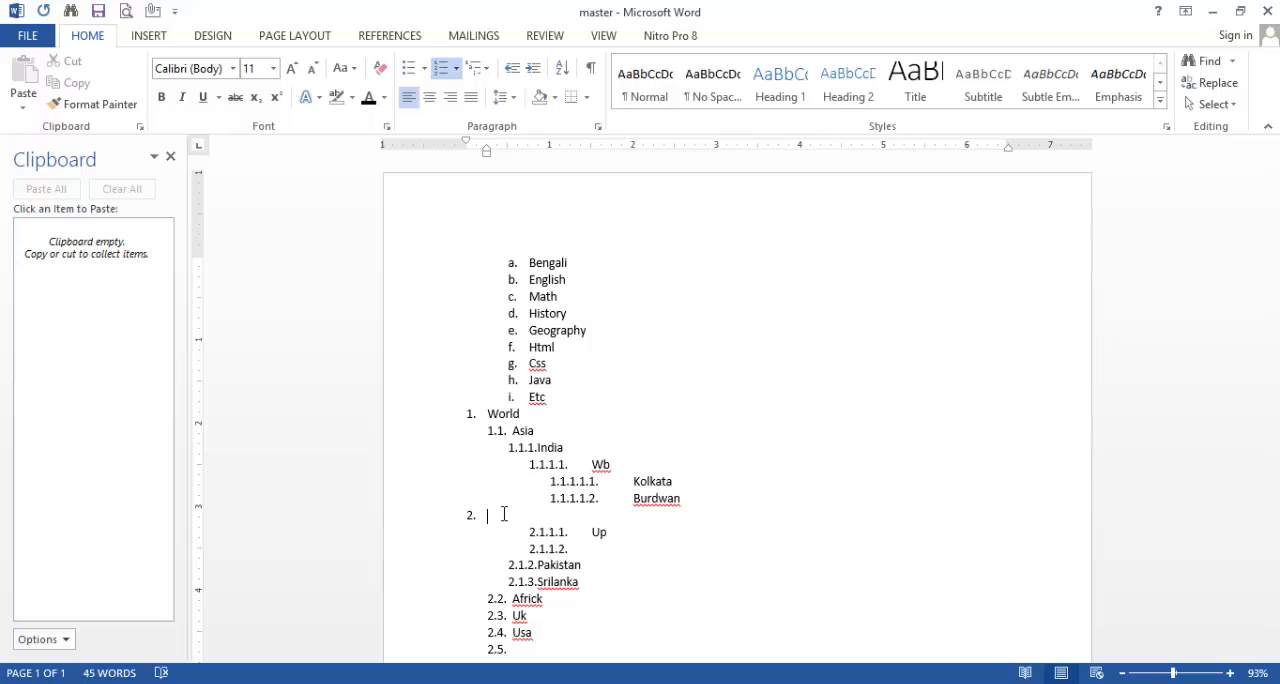
text(Australia)
key(Return)
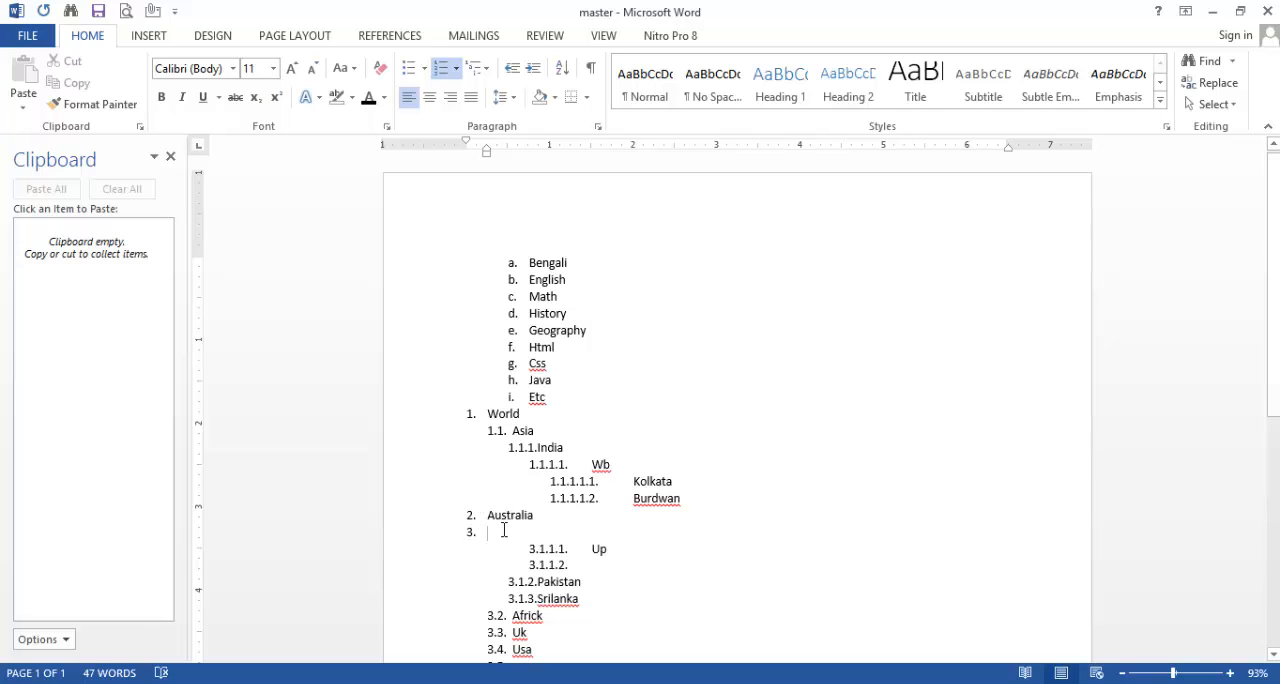
Step: Change the multilevel list from World through Usa to the Article I., Section 1.01 heading list format
scroll(557, 410, down, 3)
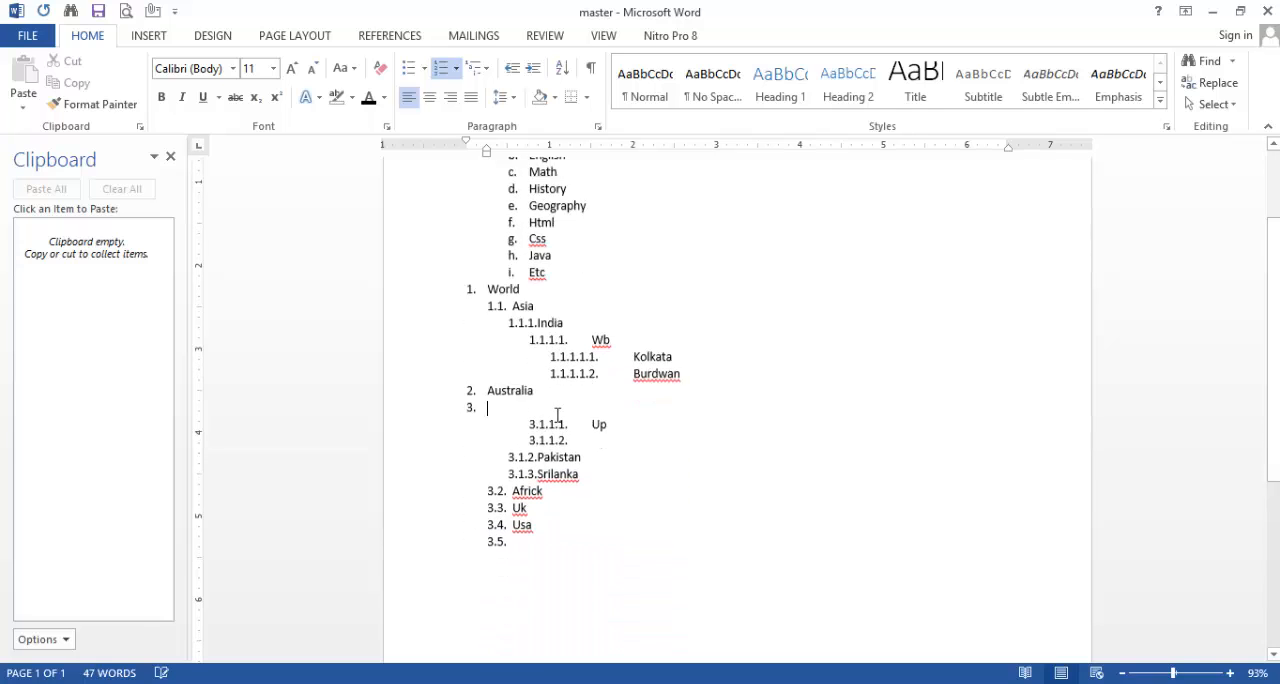
scroll(557, 417, up, 3)
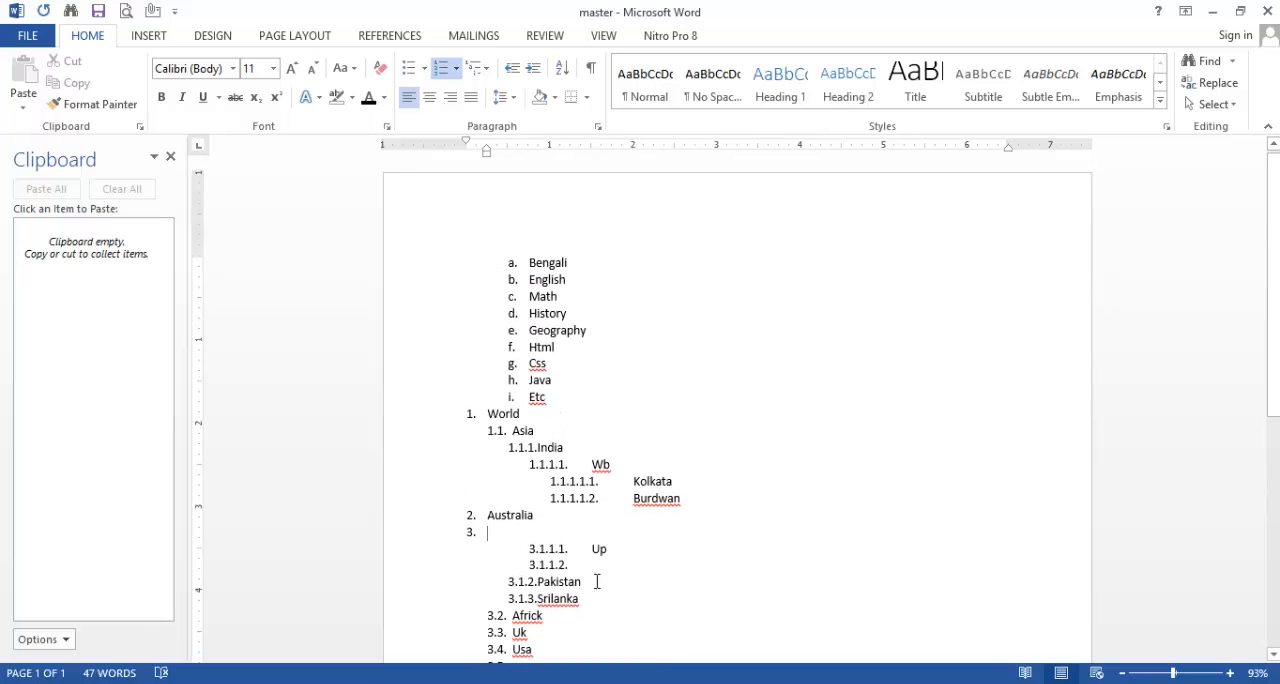
scroll(555, 613, down, 2)
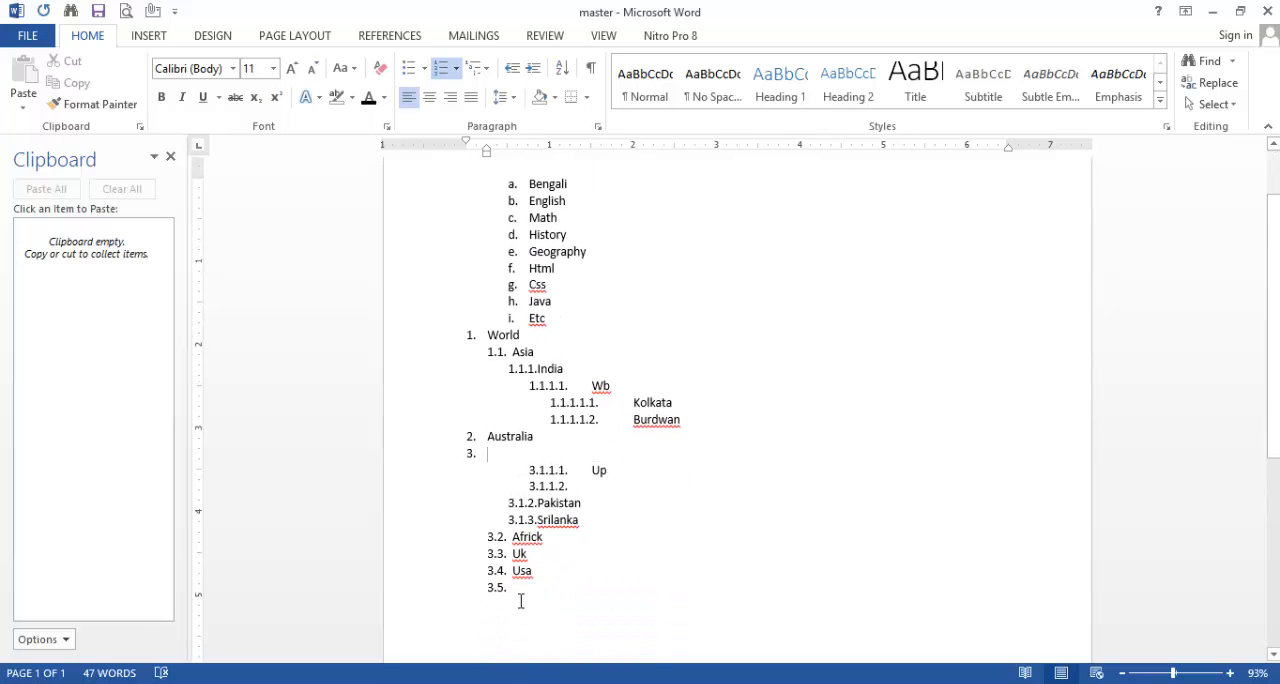
drag(510, 587, 440, 346)
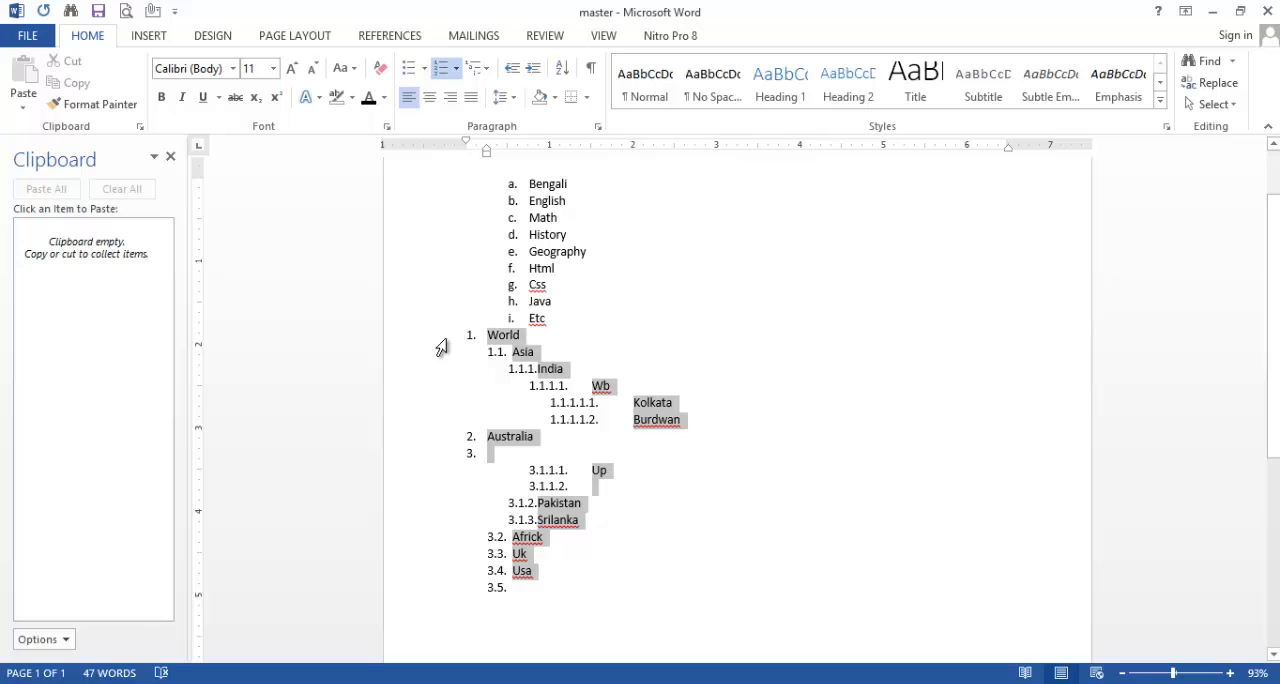
click(478, 67)
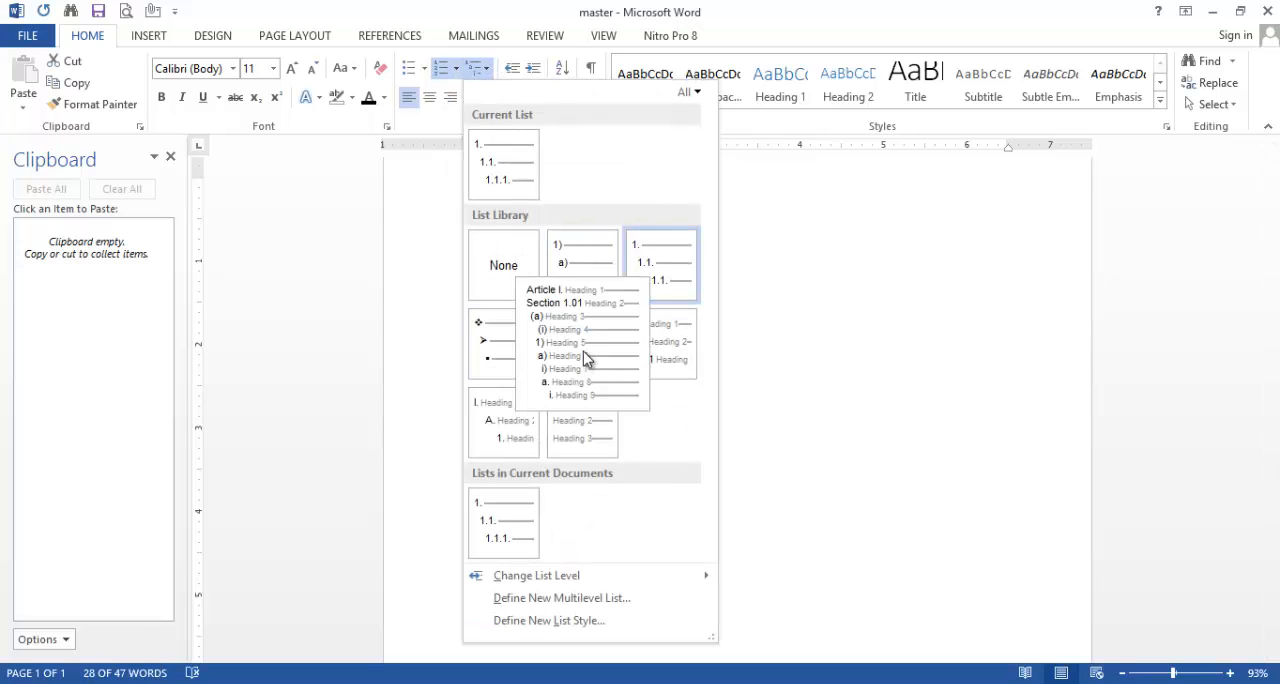
key(Escape)
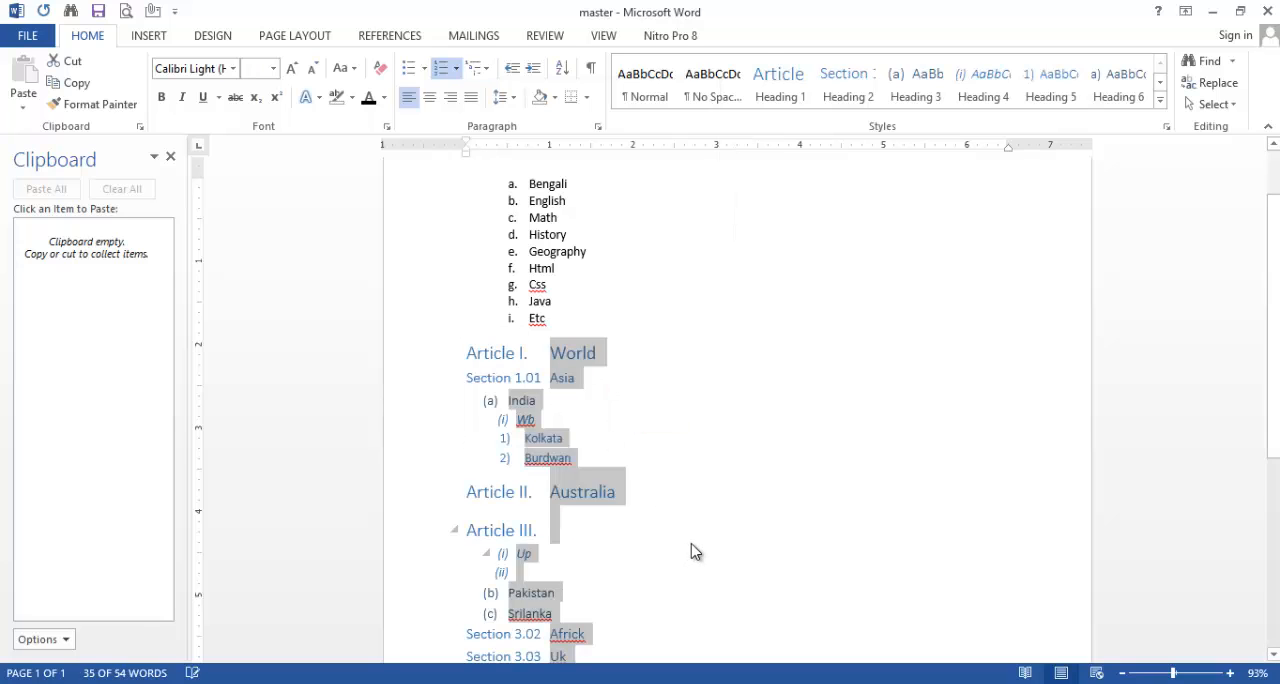
scroll(730, 489, down, 2)
scroll(730, 489, up, 2)
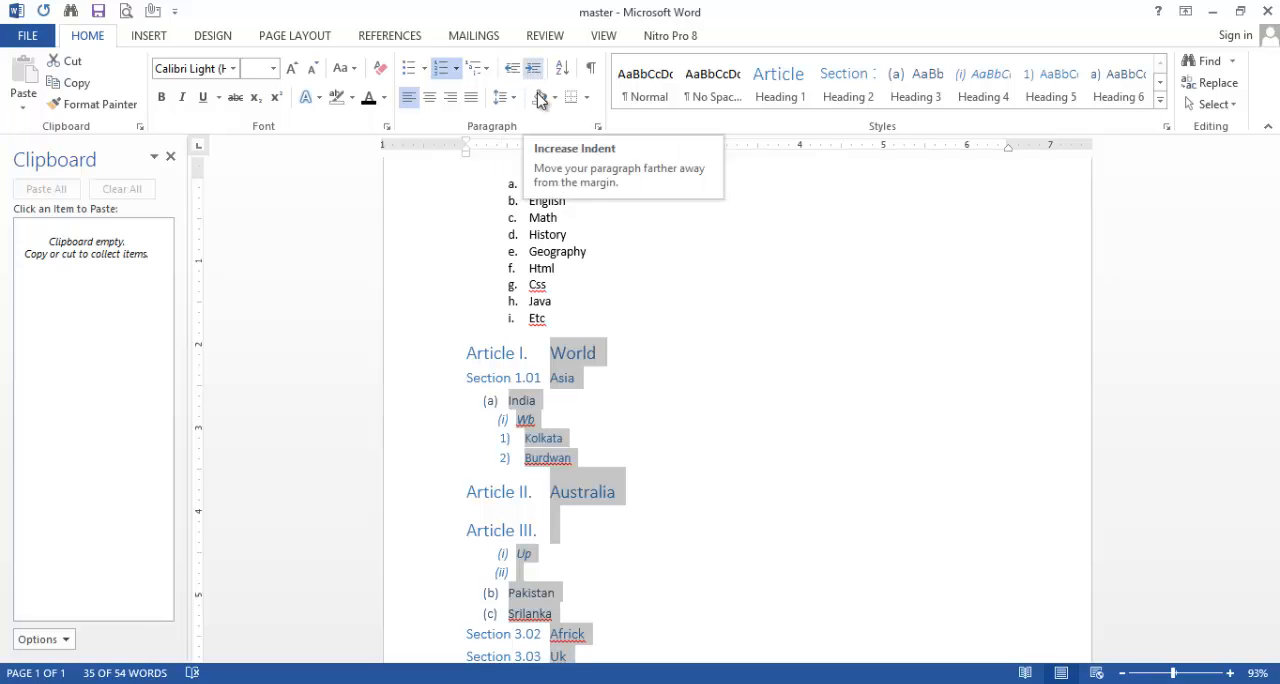
Step: End the numbering at the empty item below Usa and start an unnumbered paragraph
scroll(700, 420, down, 6)
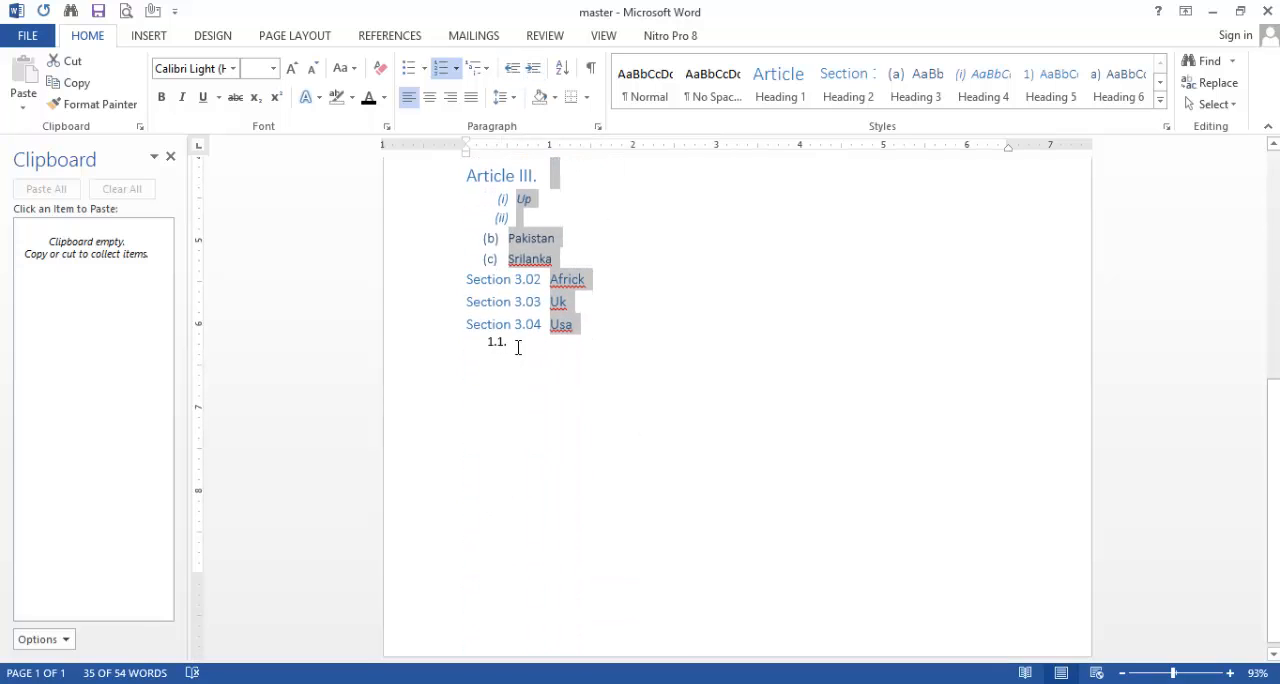
click(519, 346)
key(Return)
Step: Generate sample paragraphs below the list with =rand()
key(Return)
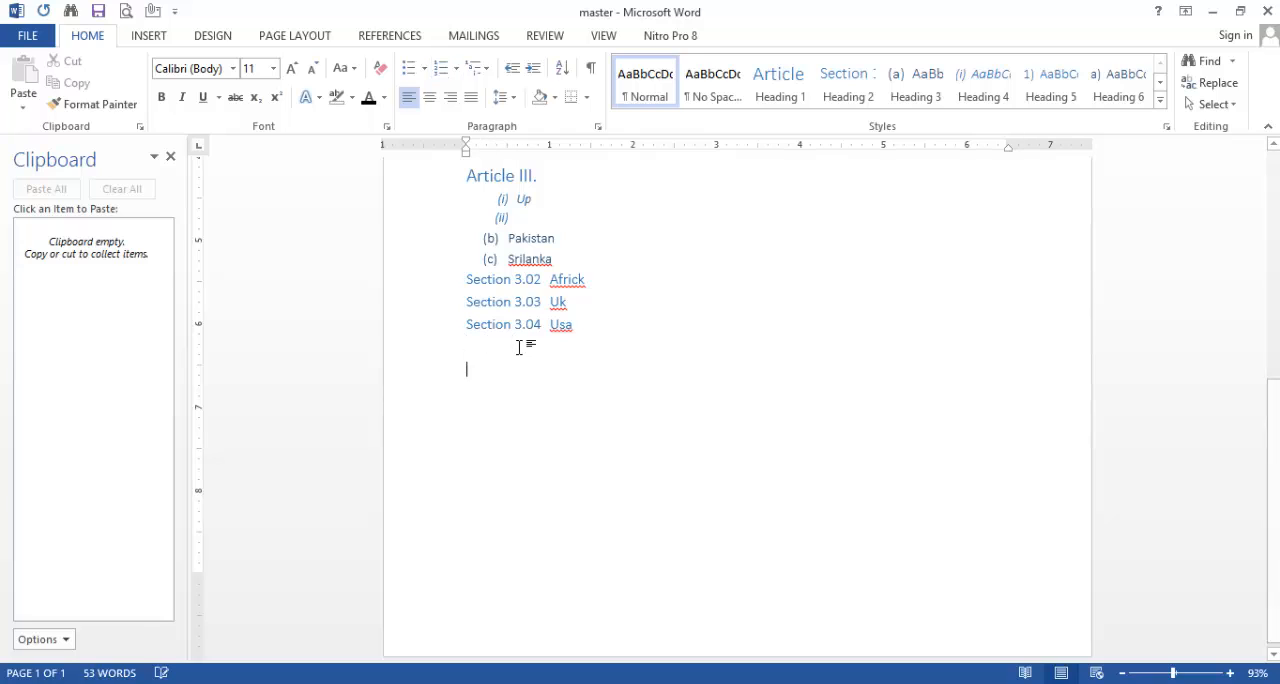
key(Return)
text(=)
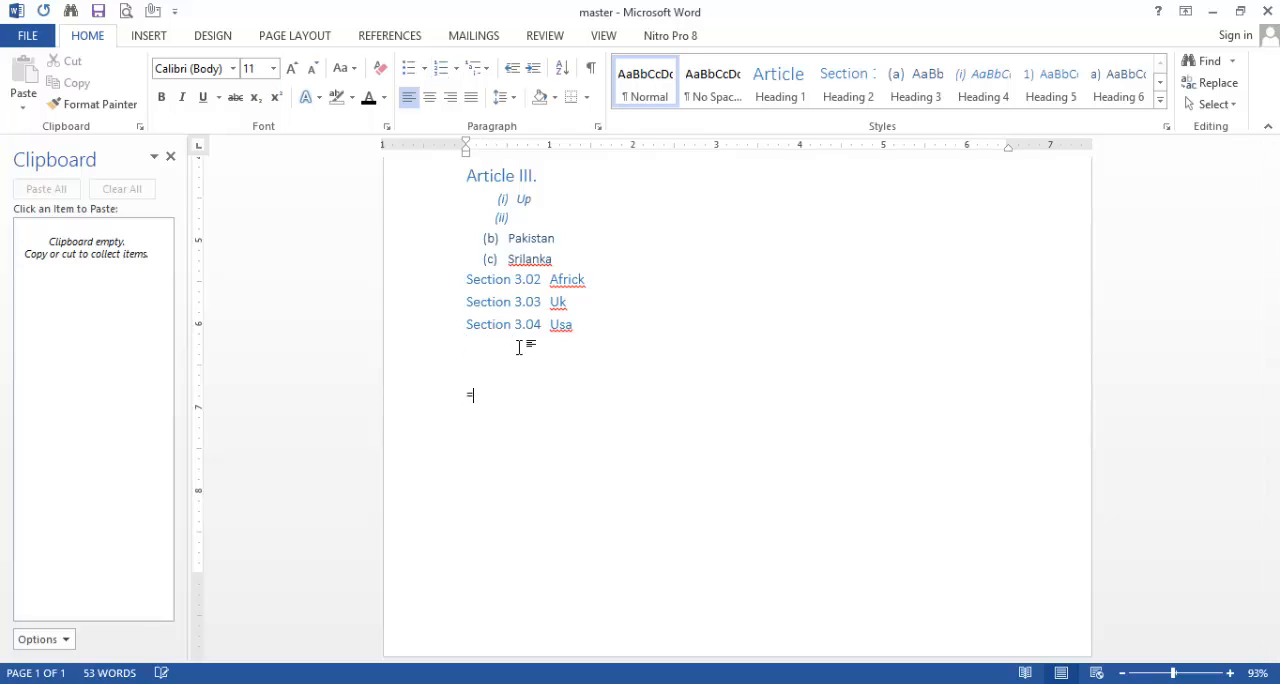
text(rand())
key(Return)
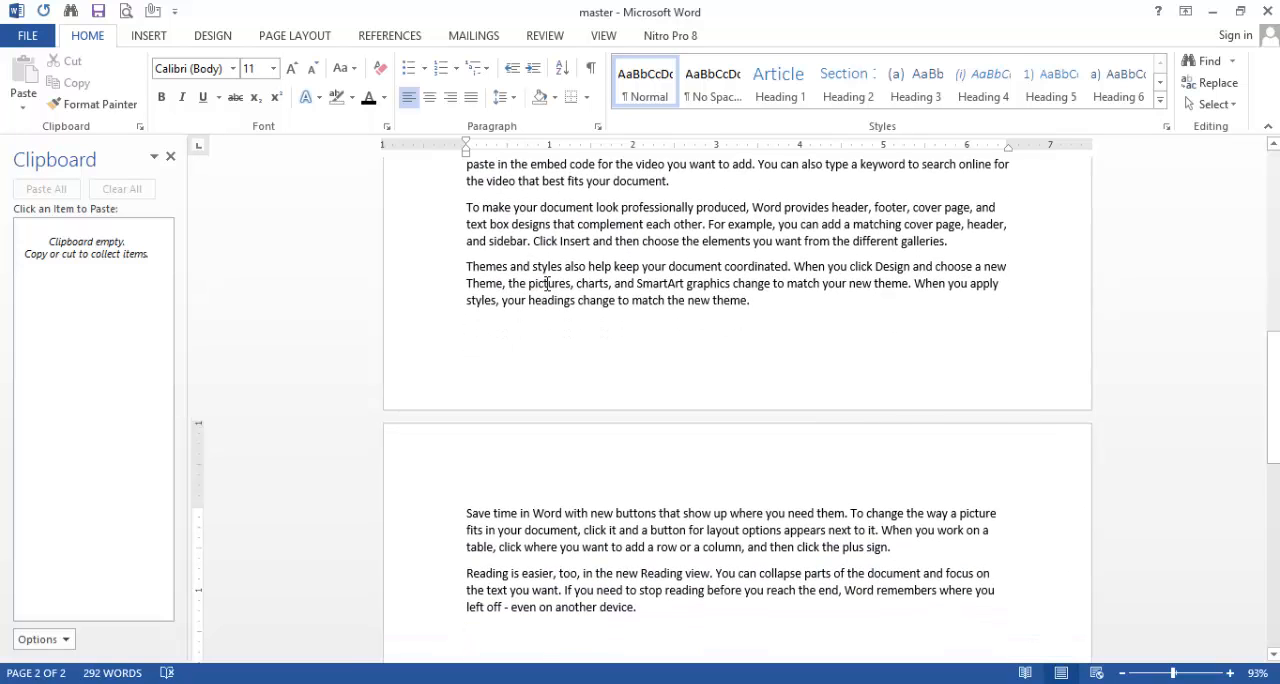
scroll(519, 347, up, 3)
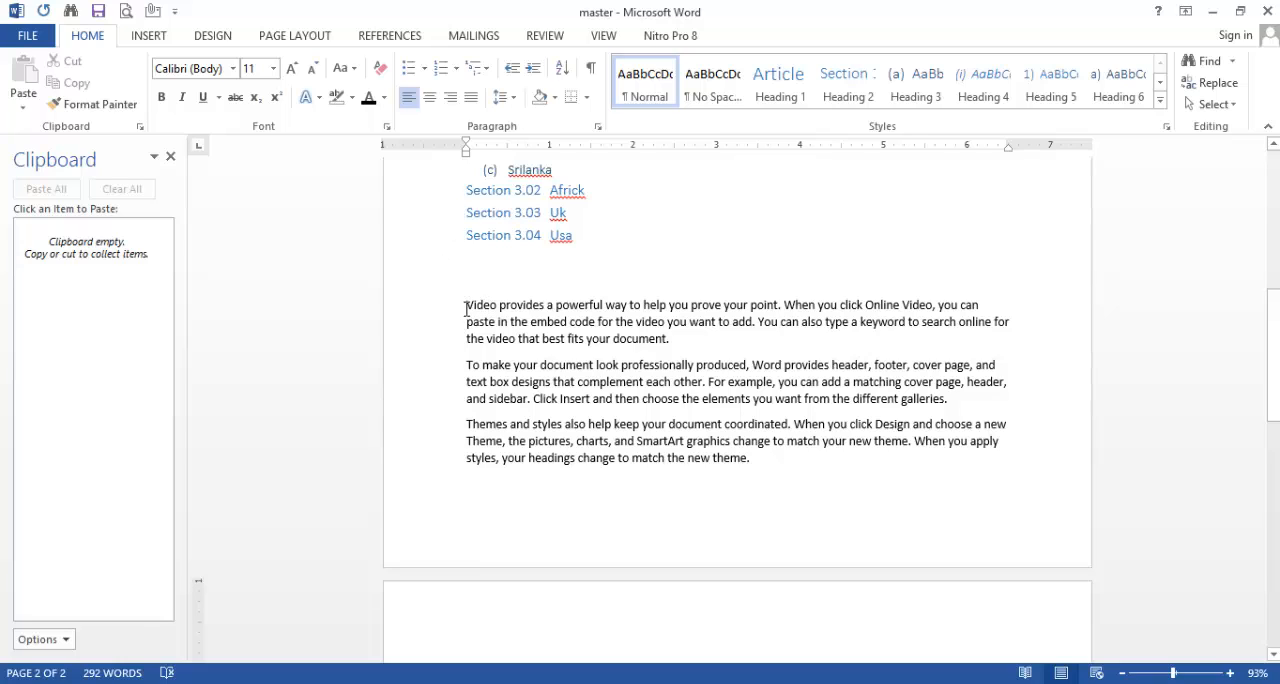
Step: Increase the indent of the sample paragraph beginning "Video provides" by three levels
drag(465, 306, 668, 340)
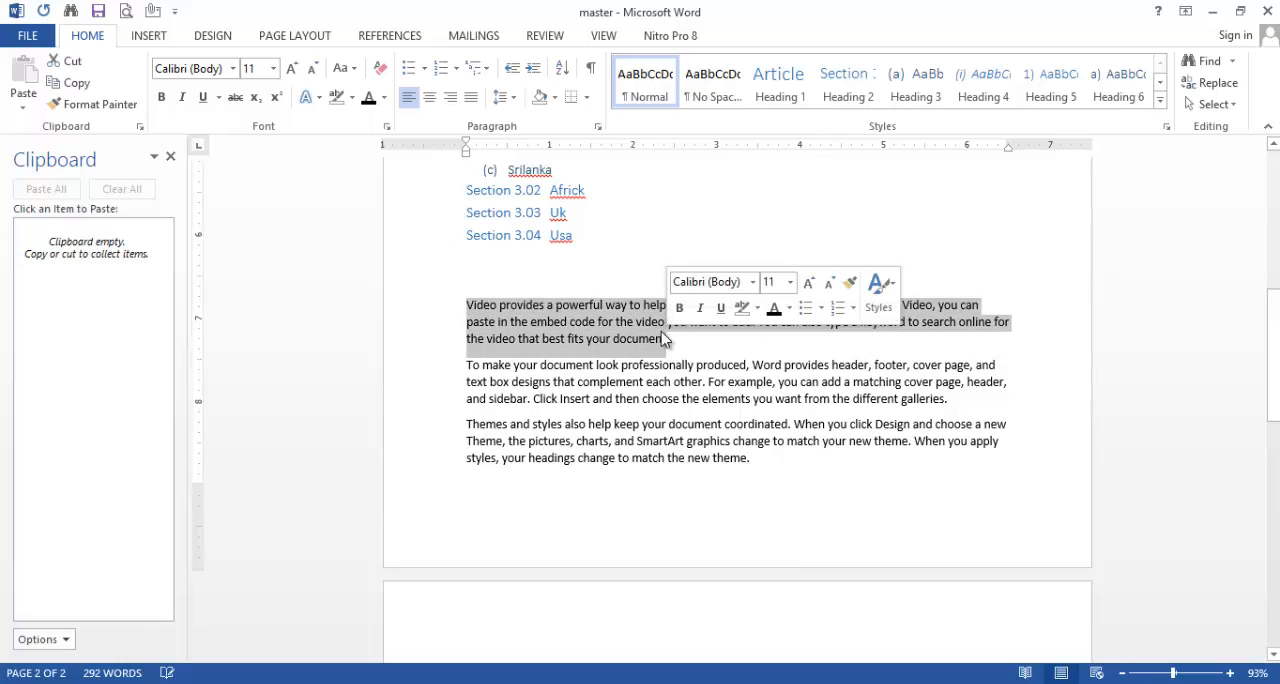
click(533, 67)
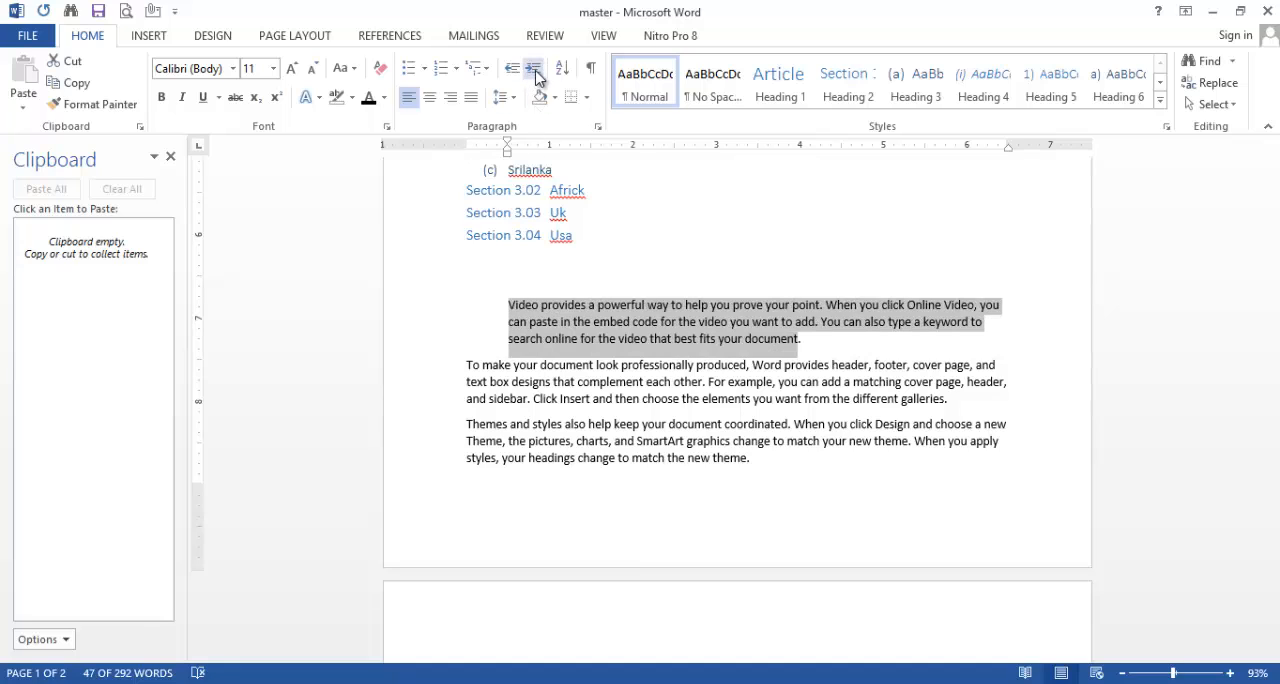
click(535, 70)
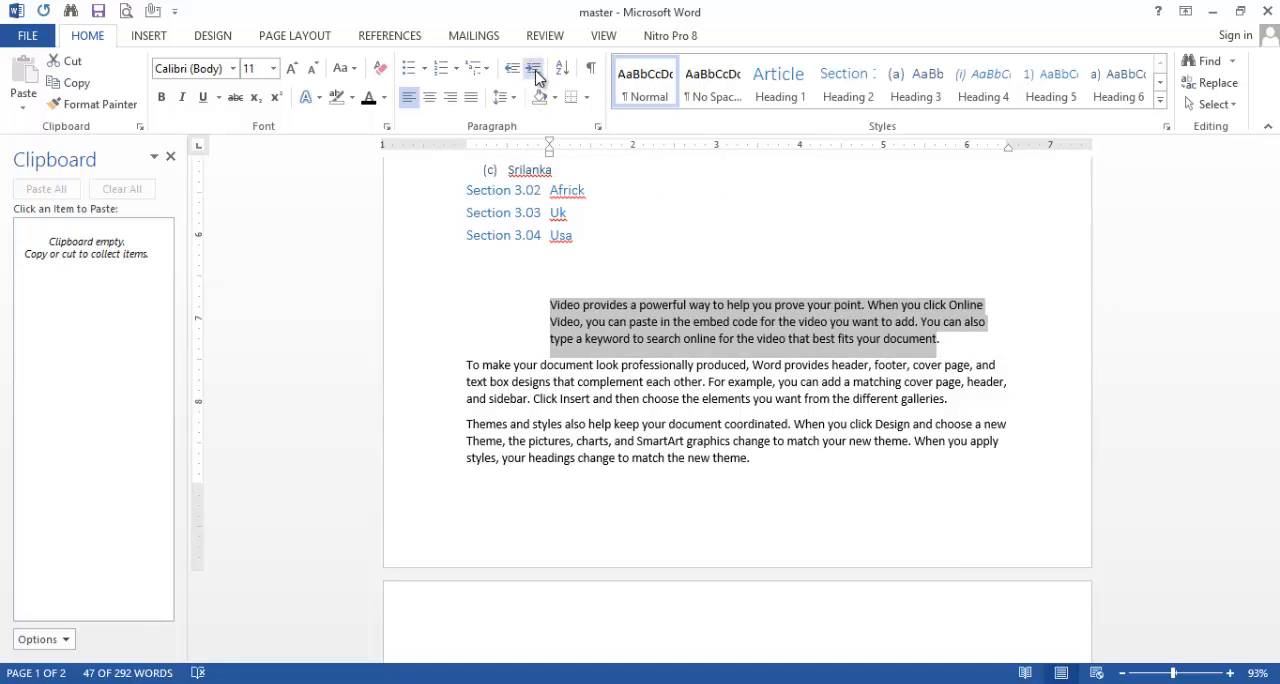
click(535, 70)
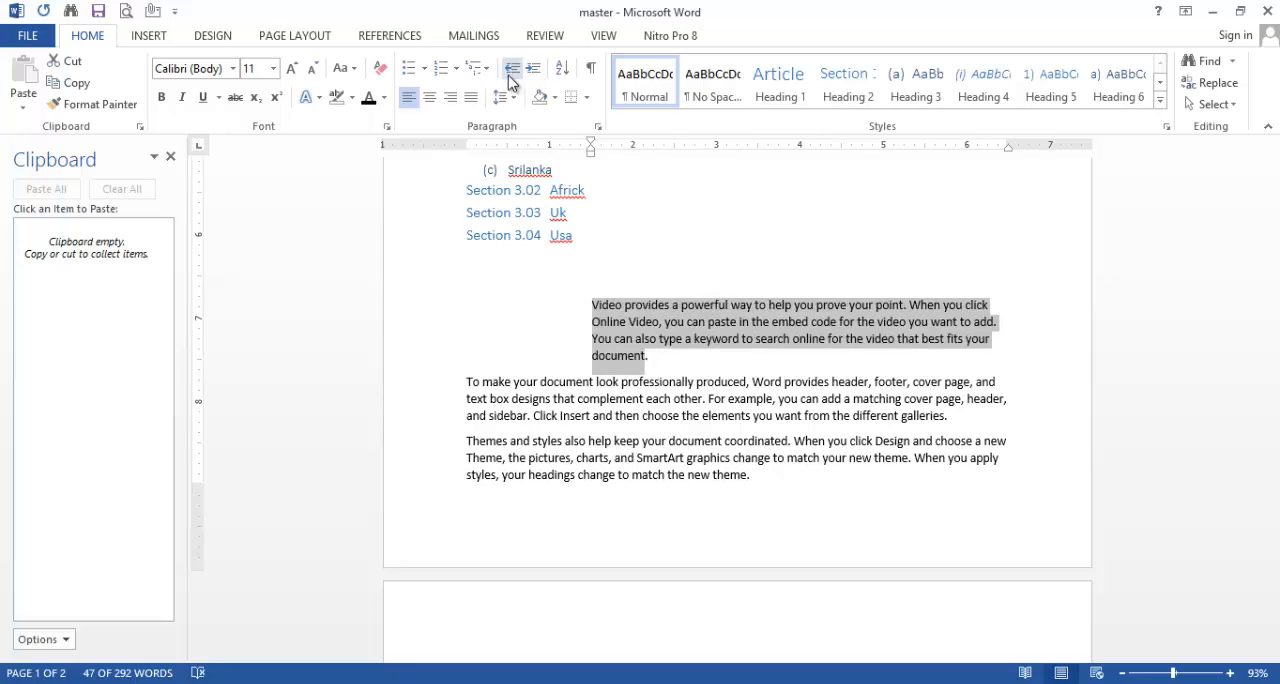
Step: Decrease the indent of the "Video provides" paragraph by three levels, back to the margin
click(510, 72)
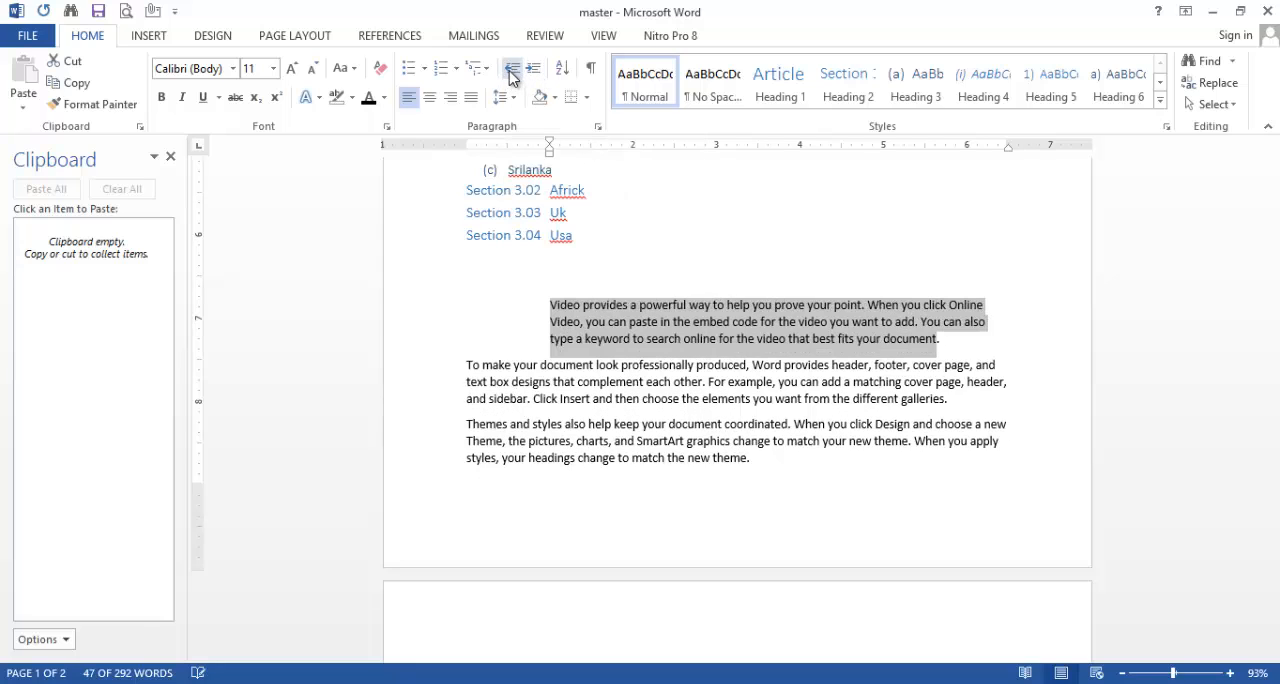
click(510, 72)
click(510, 72)
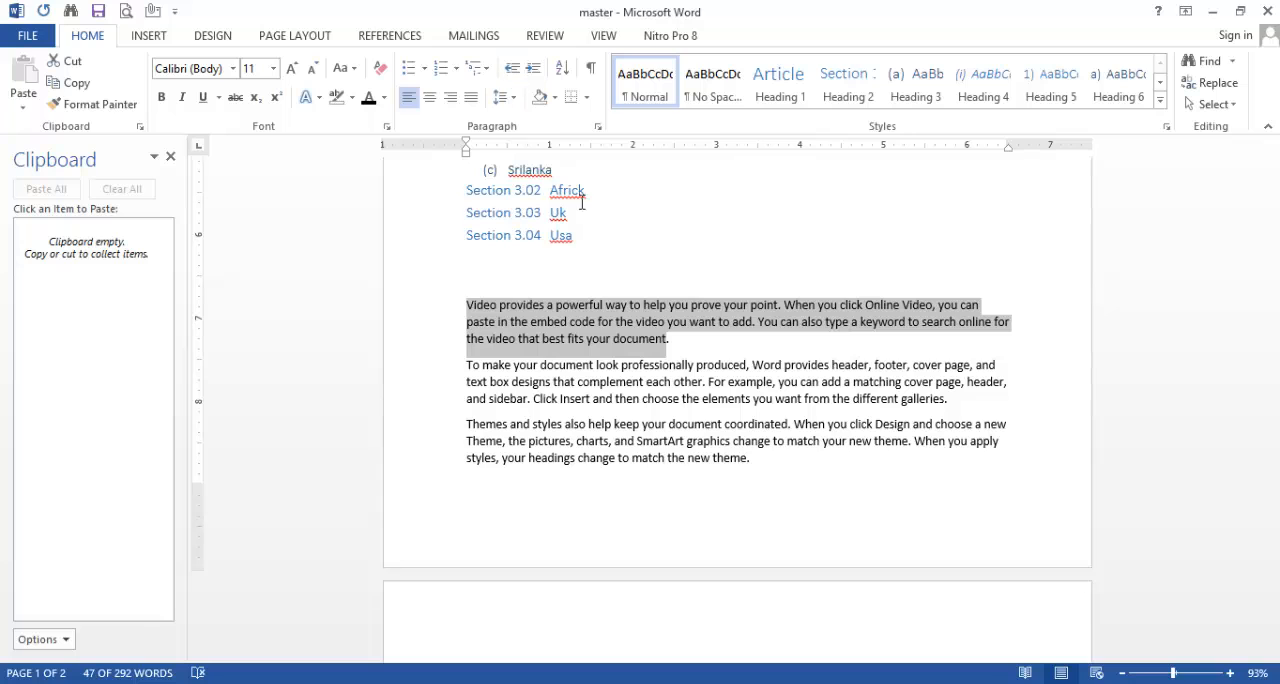
Step: Add the letters A, G, D, T, V, I, Z, K, R and o on separate lines below the last sample paragraph
key(Right)
key(ctrl+End)
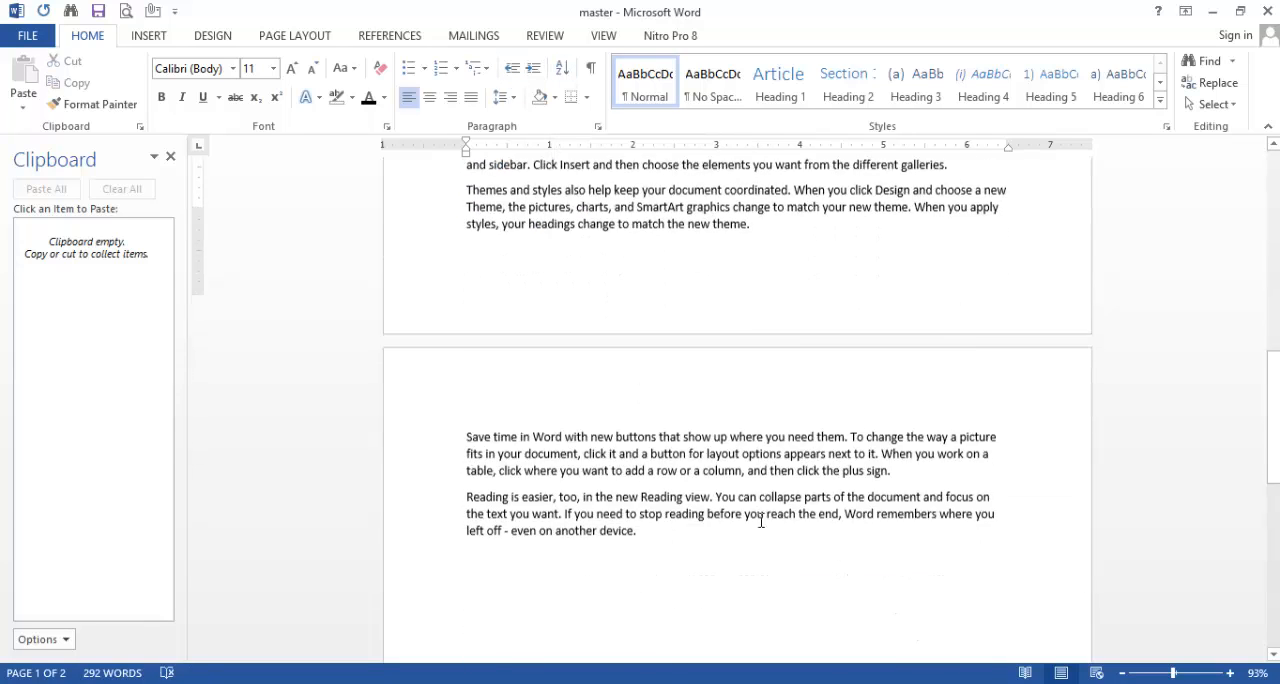
key(Return)
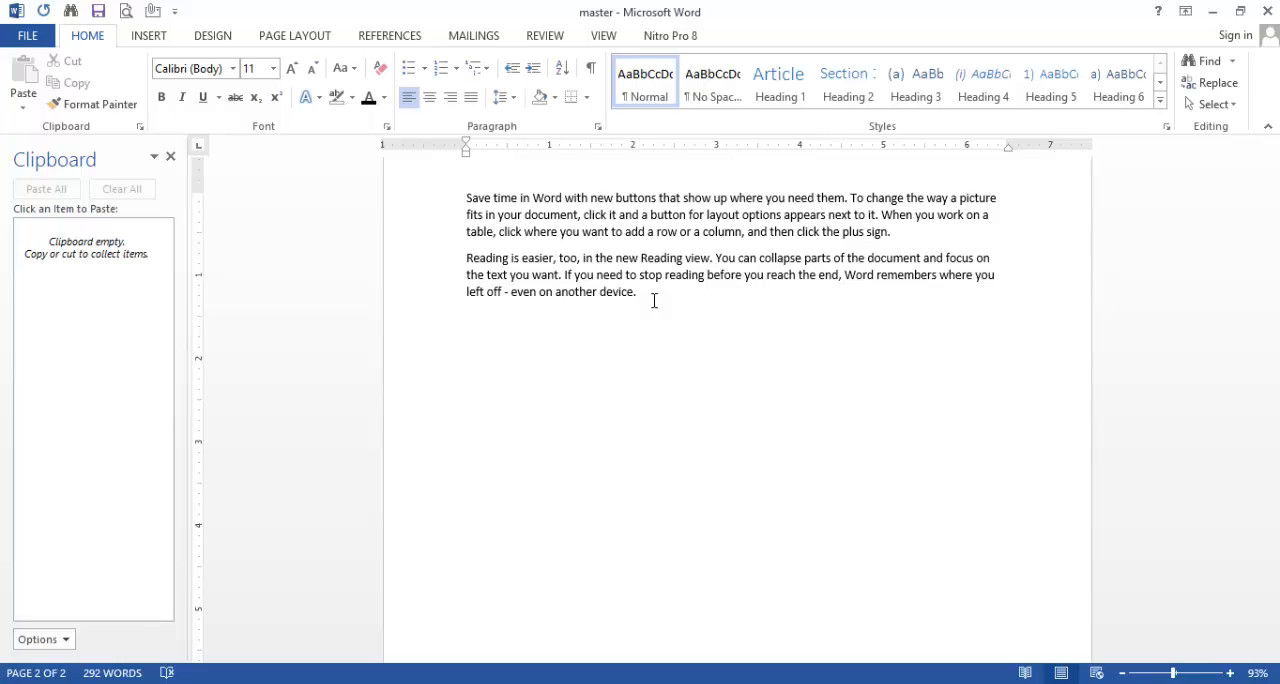
key(Return)
text(B)
key(Return)
text(d)
key(Return)
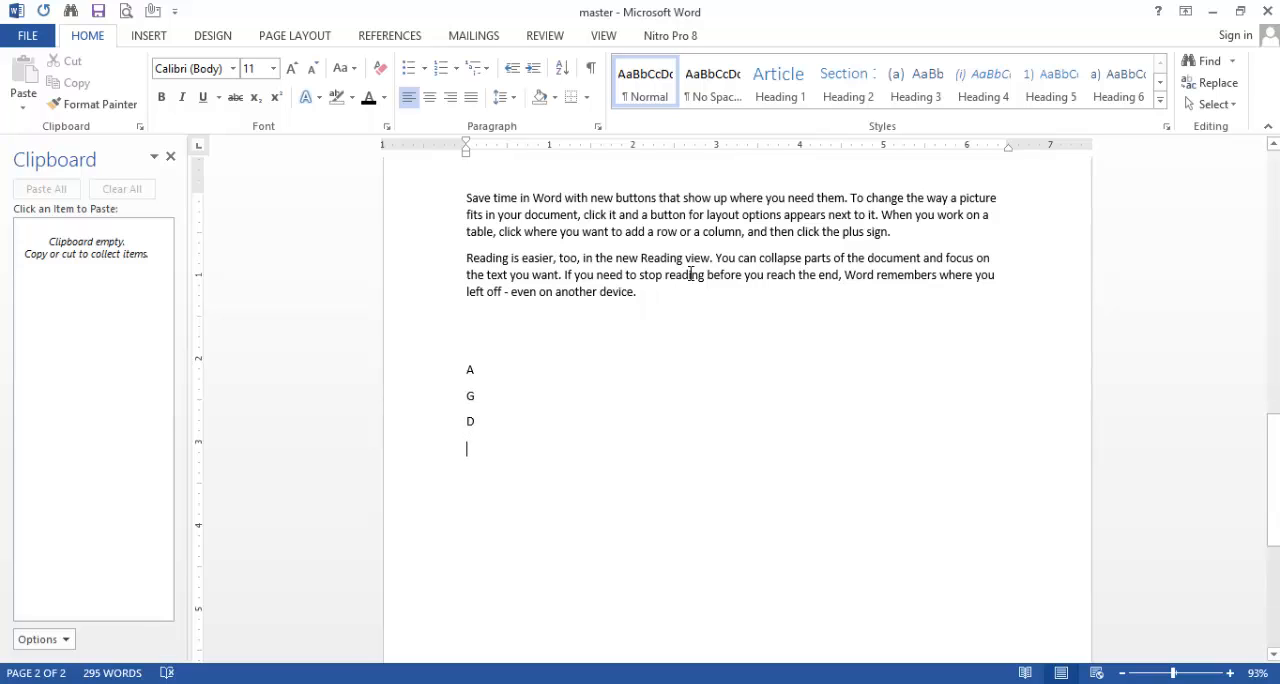
text(t)
key(Return)
text(y)
key(Return)
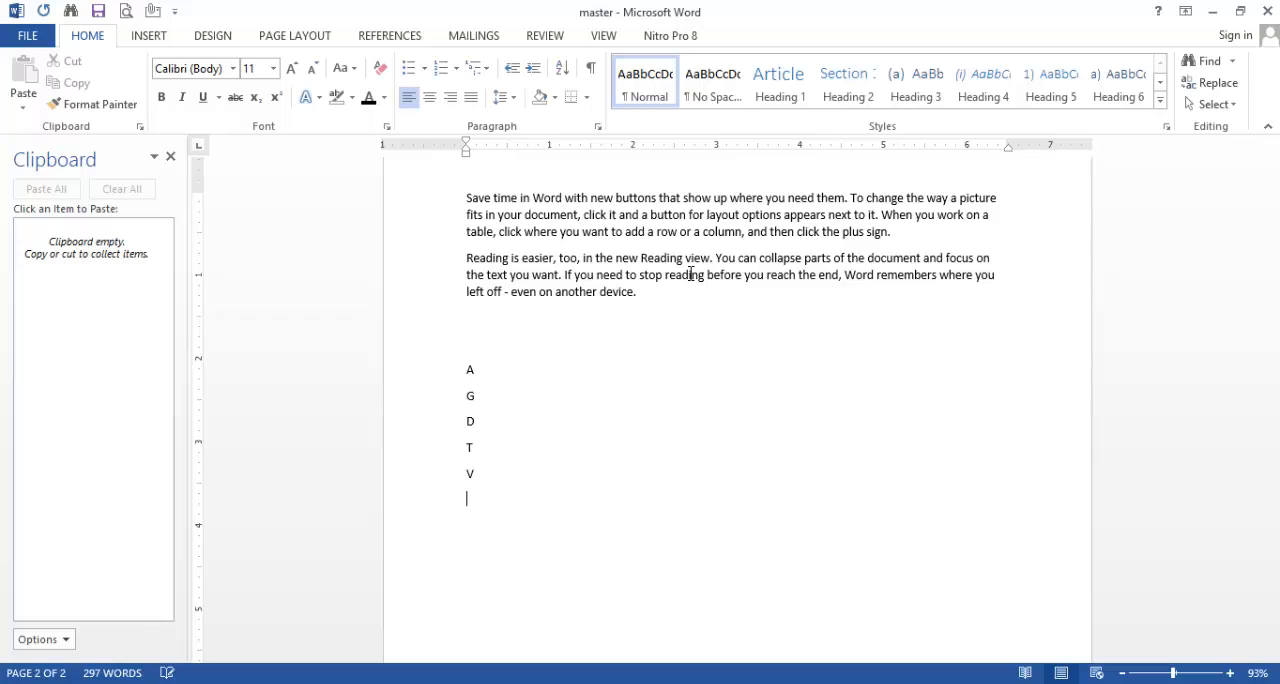
text(izk)
key(Return)
text(r)
key(Return)
text(o)
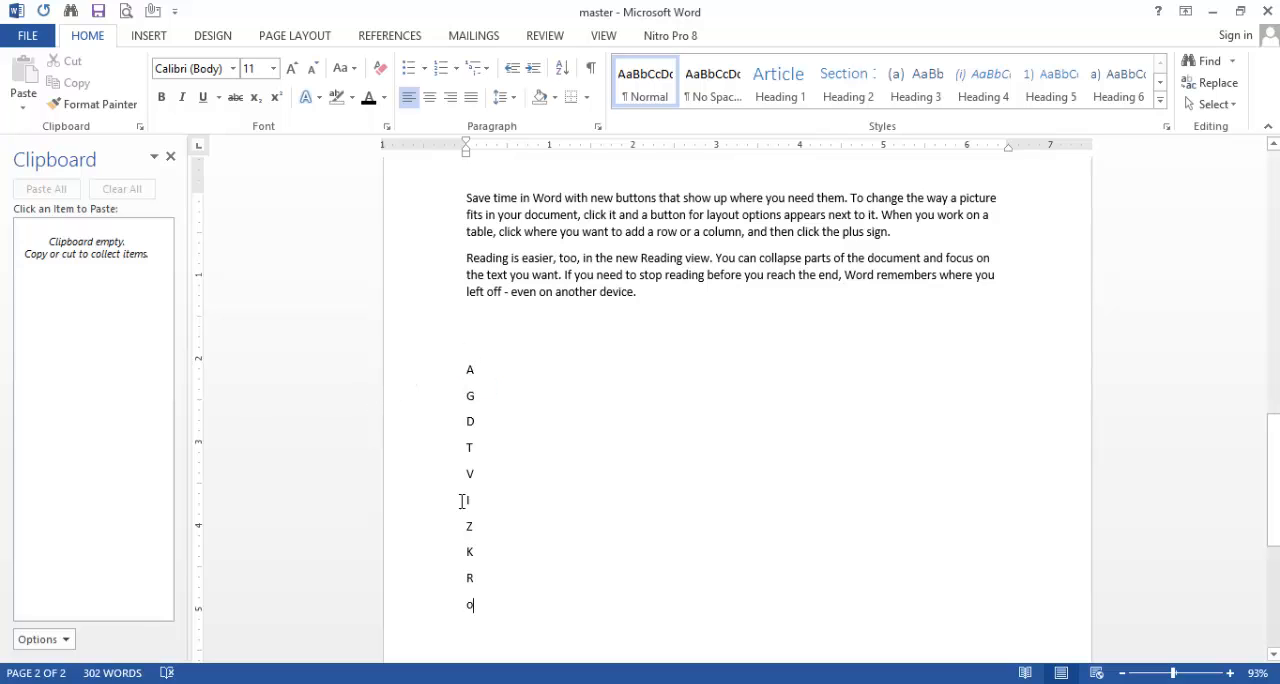
Step: Sort the letter list by paragraphs as text in ascending order, with no header row
drag(480, 606, 472, 368)
click(506, 597)
drag(481, 604, 466, 378)
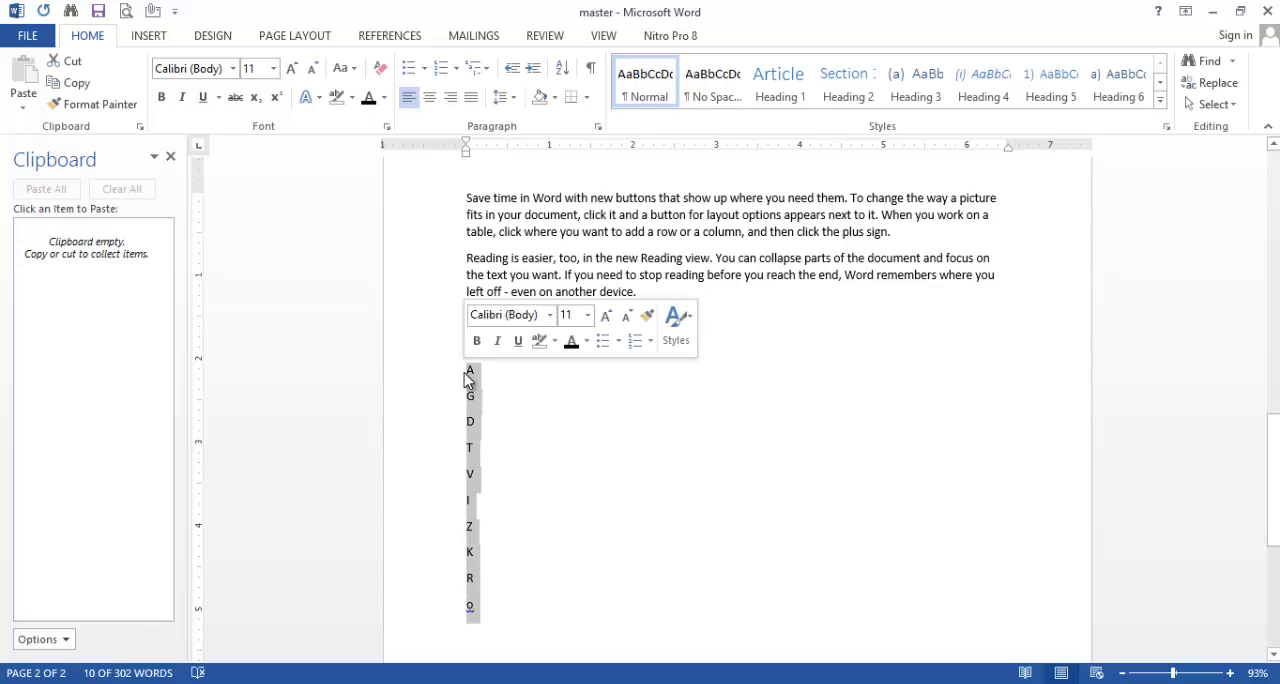
click(565, 74)
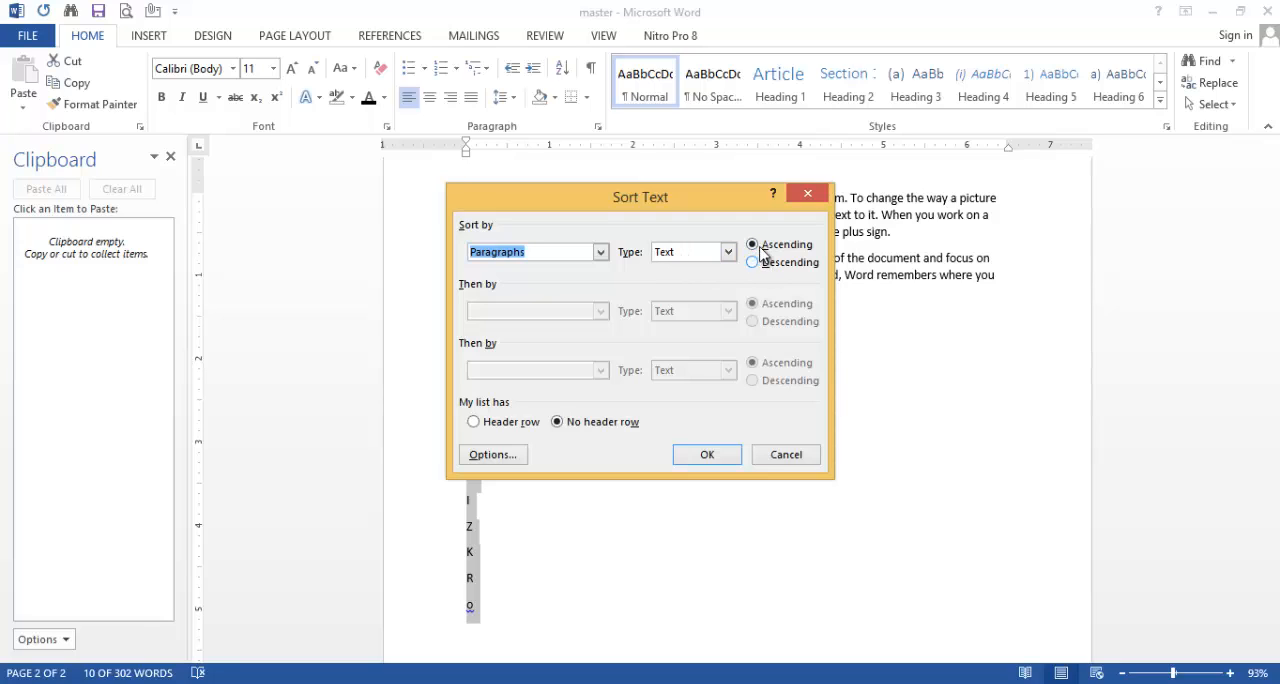
click(707, 455)
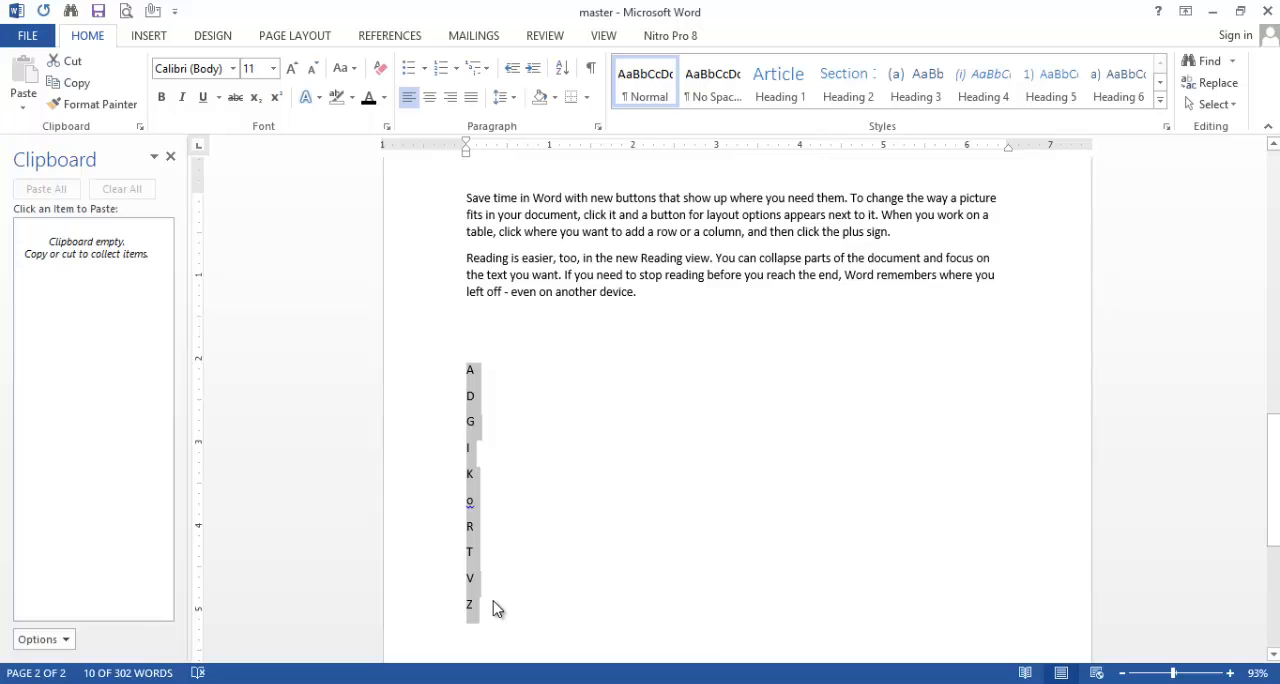
Step: Sort the letter list by paragraphs as text in descending order
click(563, 70)
click(755, 263)
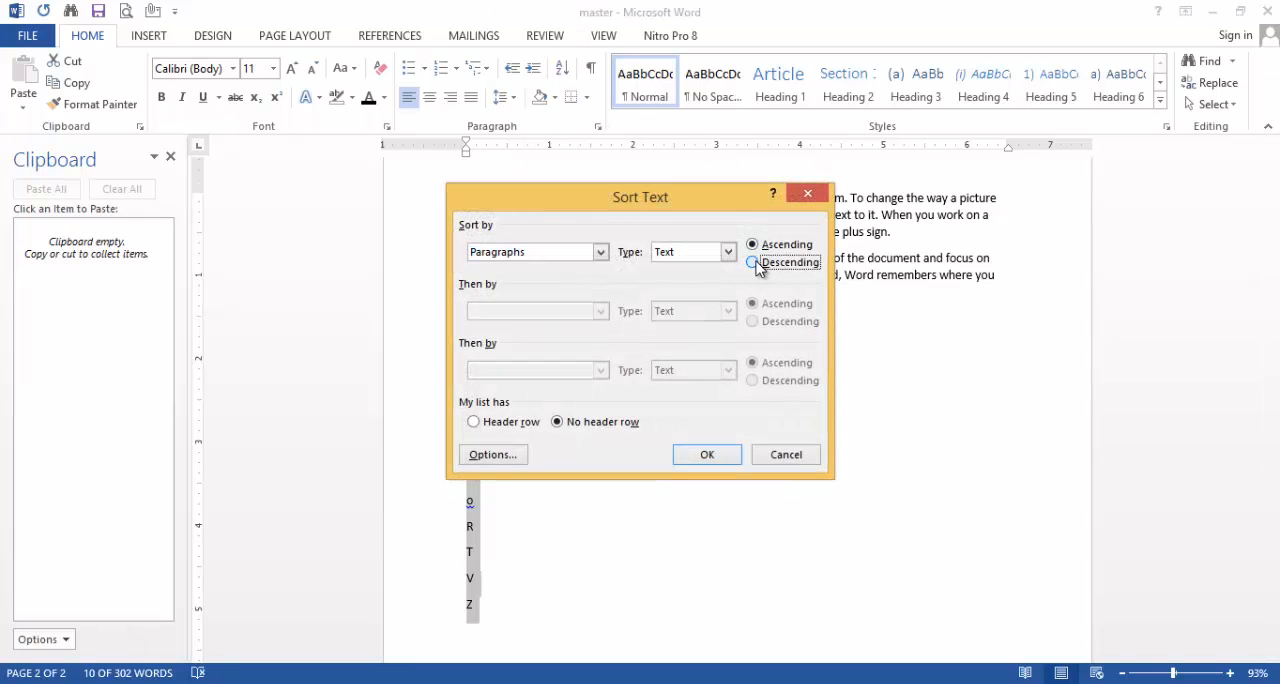
click(712, 454)
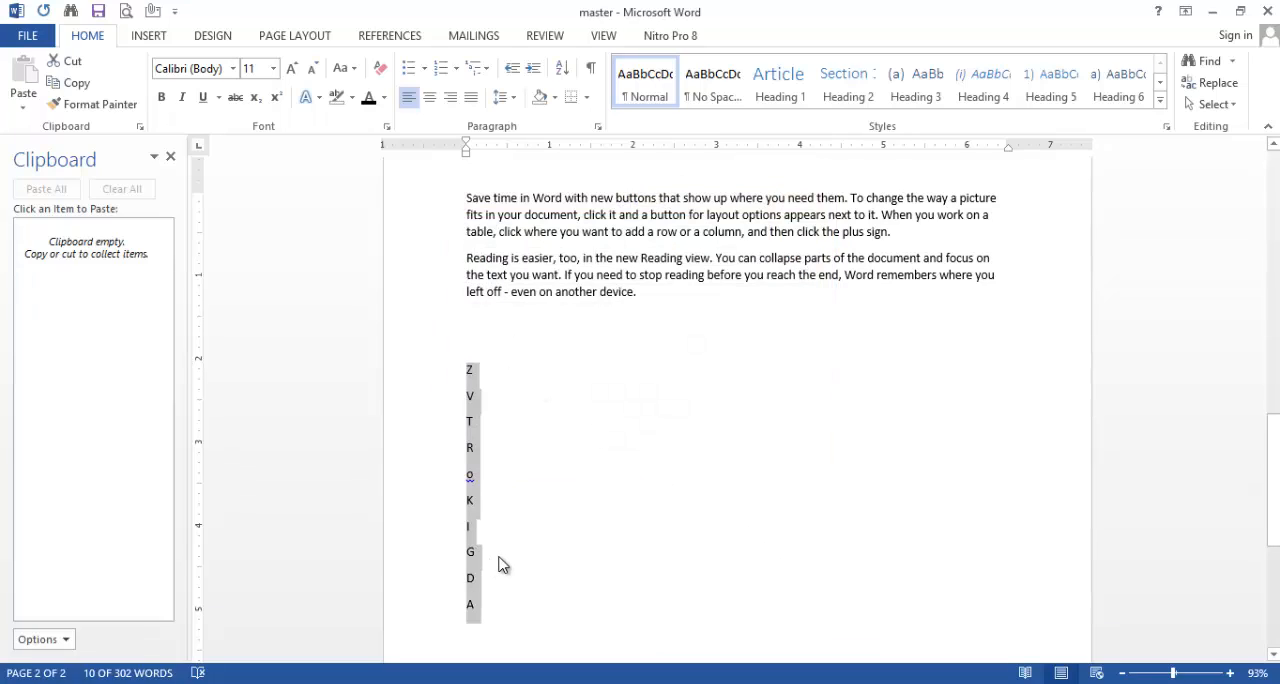
Step: Add the numbers 100, 20, 89, 56, 78, 12 and 1000 on separate lines below the letters
click(491, 604)
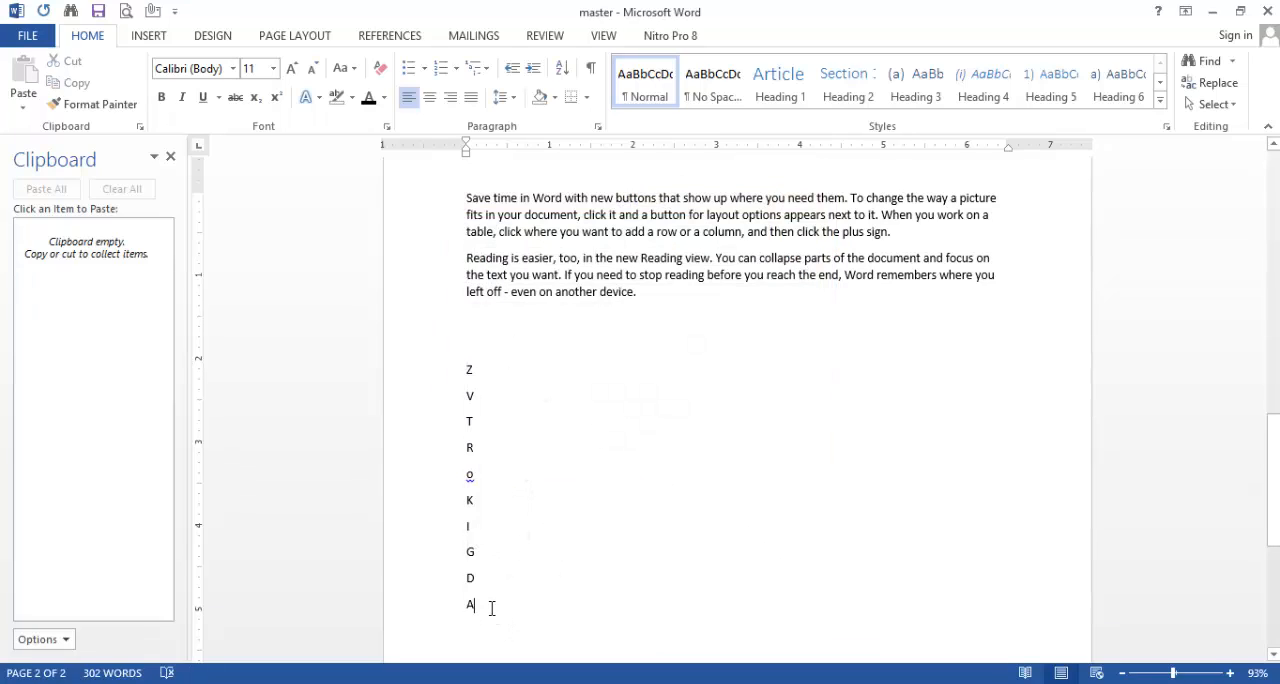
key(Return)
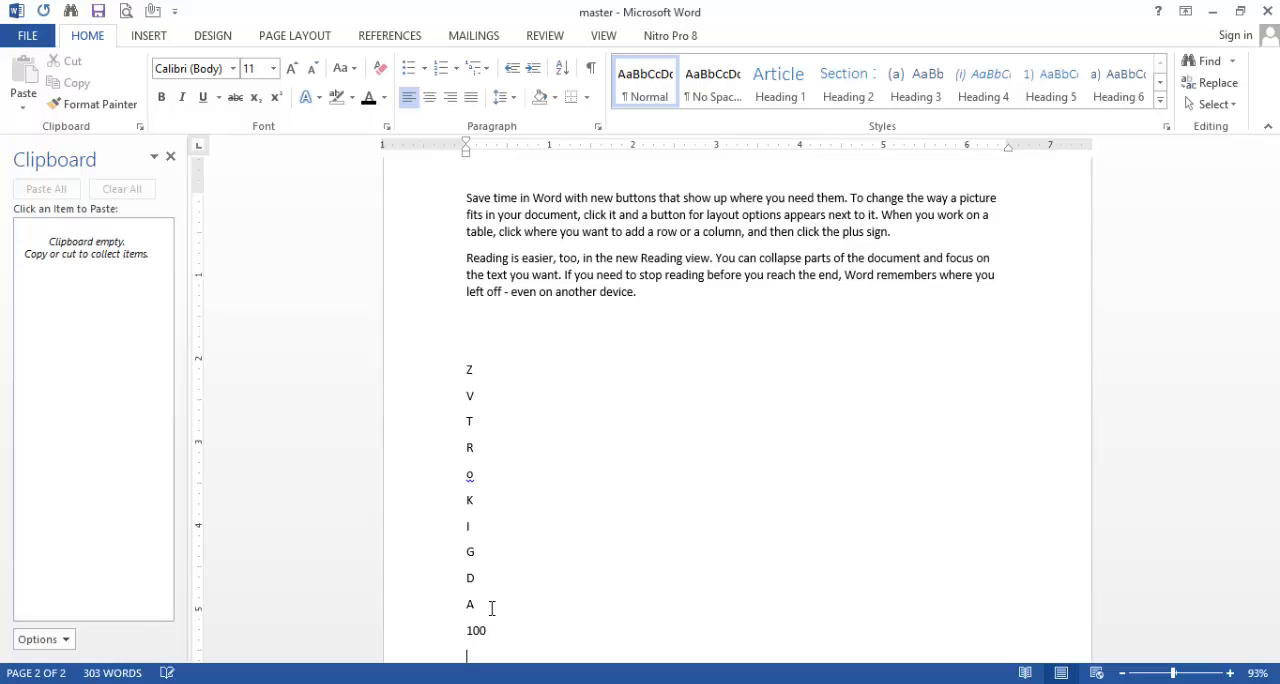
key(Return)
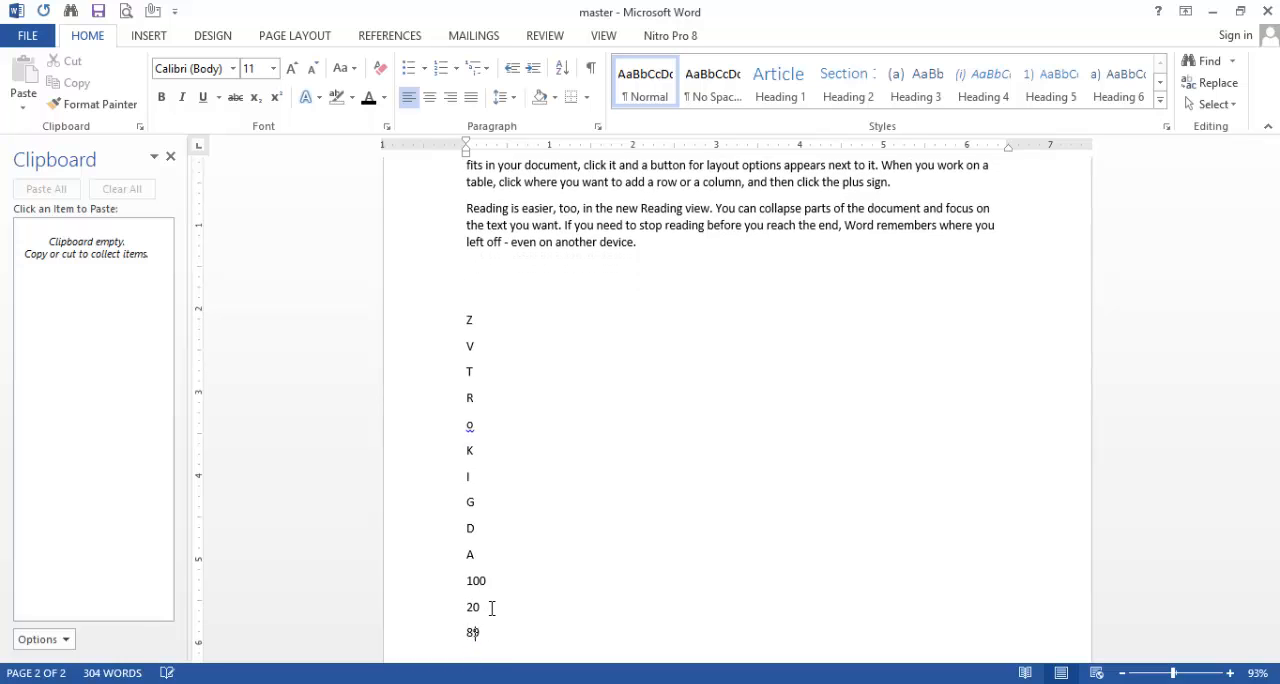
text(89)
key(Return)
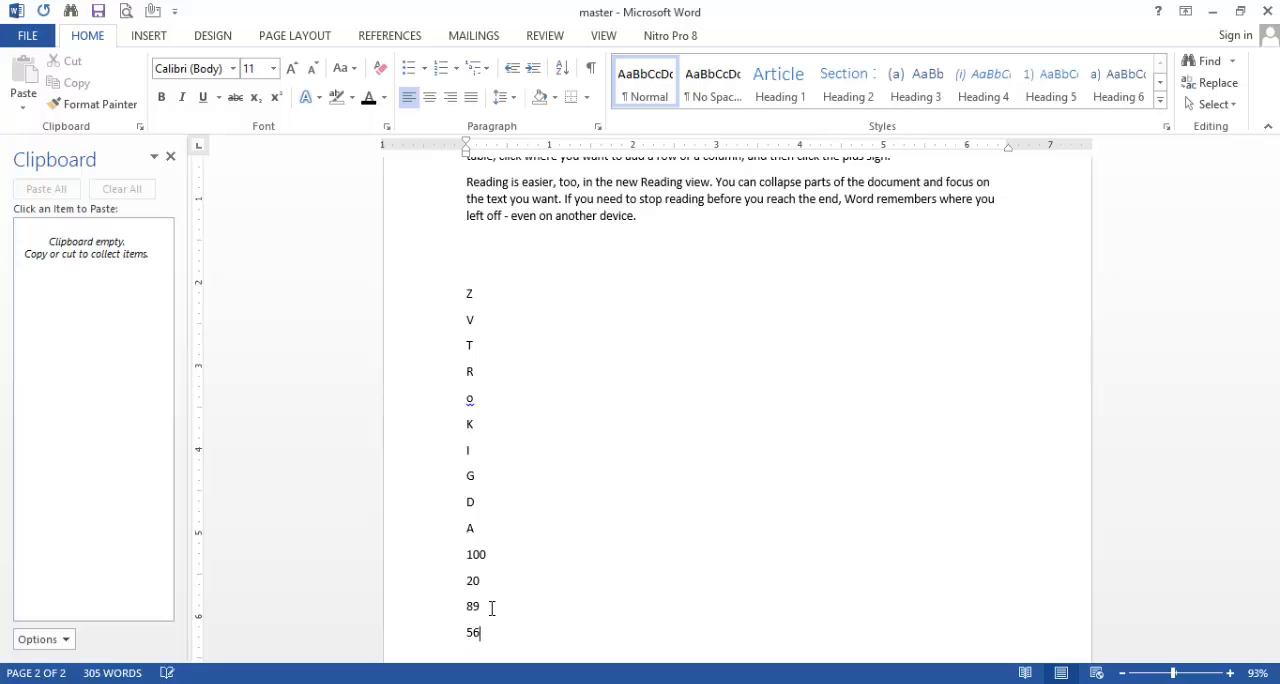
text(56)
key(Return)
text(78)
key(Return)
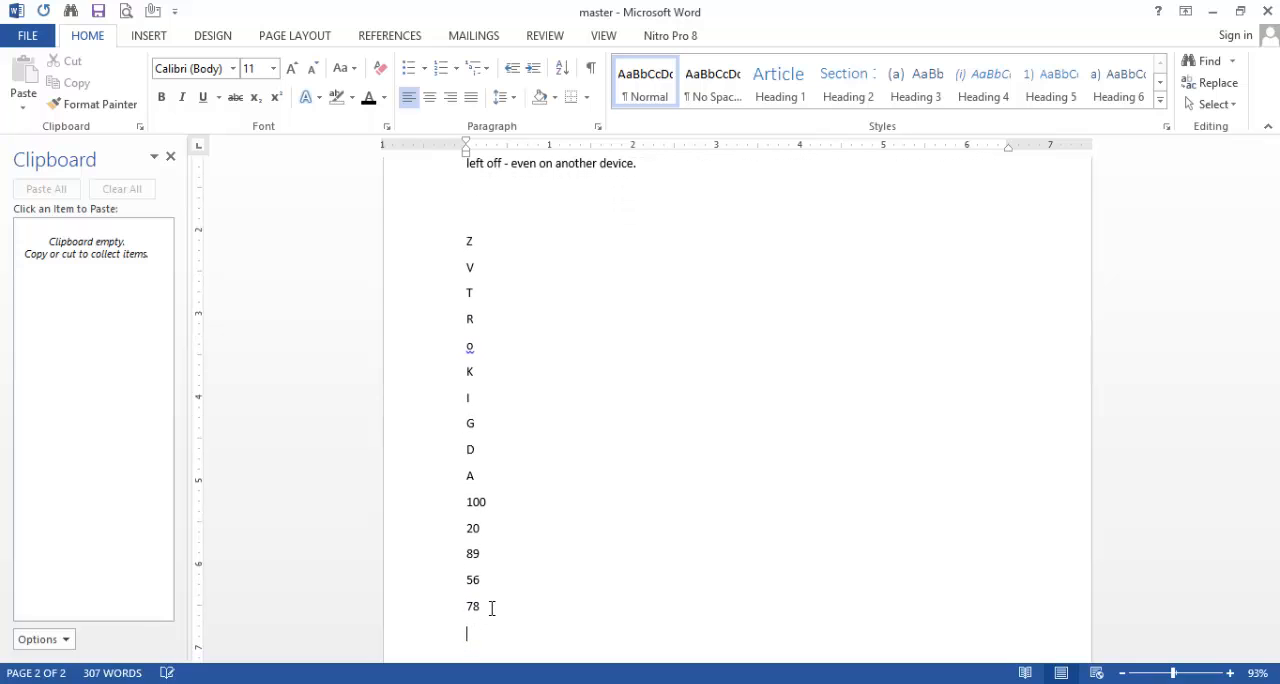
text(12)
key(Return)
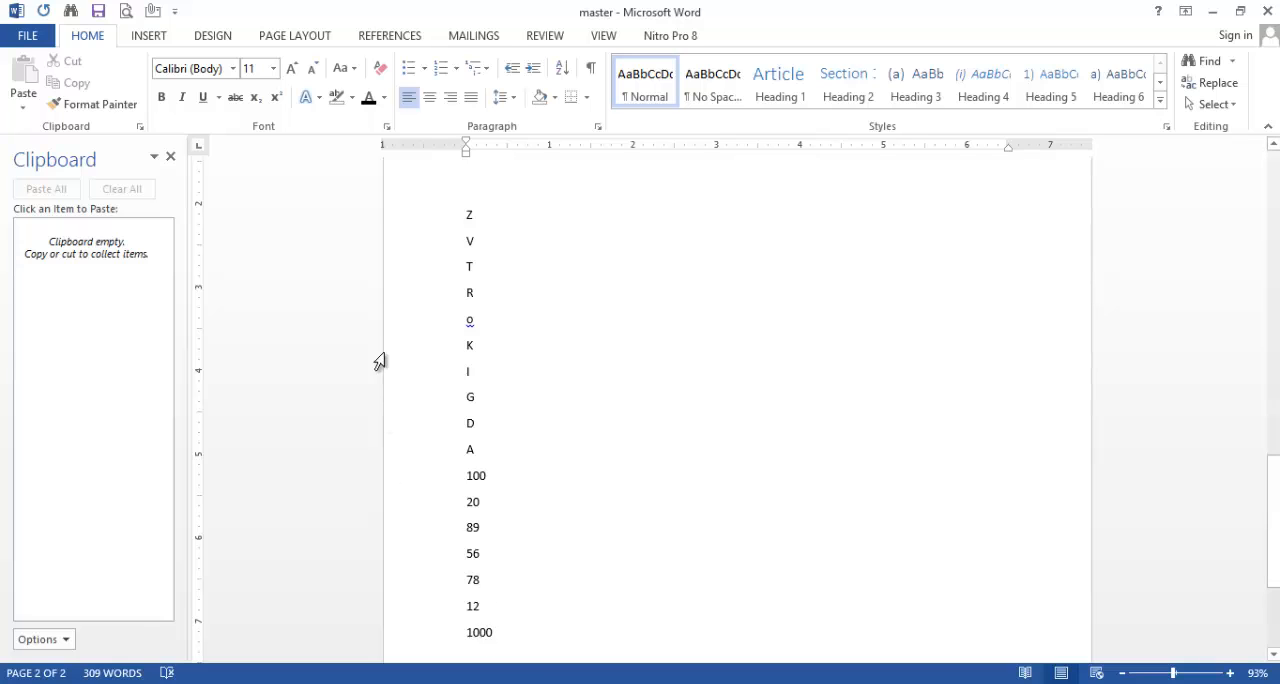
Step: Sort the number lines by paragraphs with type Number in ascending order
drag(497, 634, 443, 494)
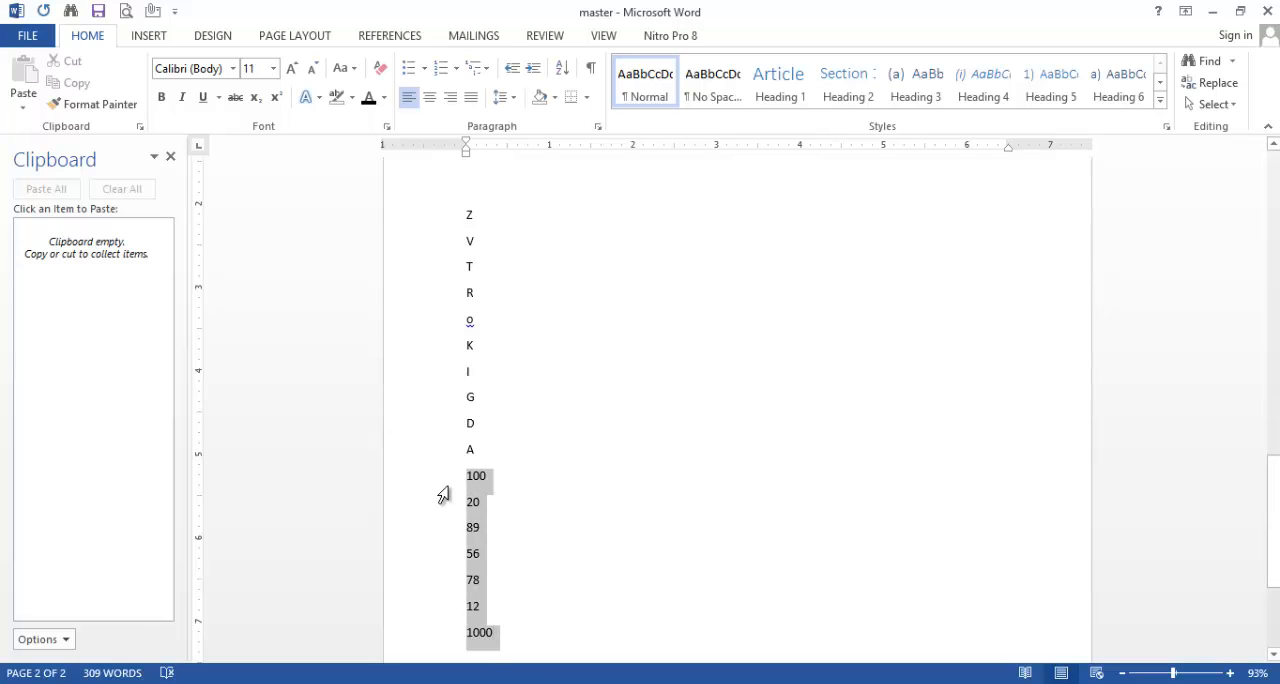
click(560, 68)
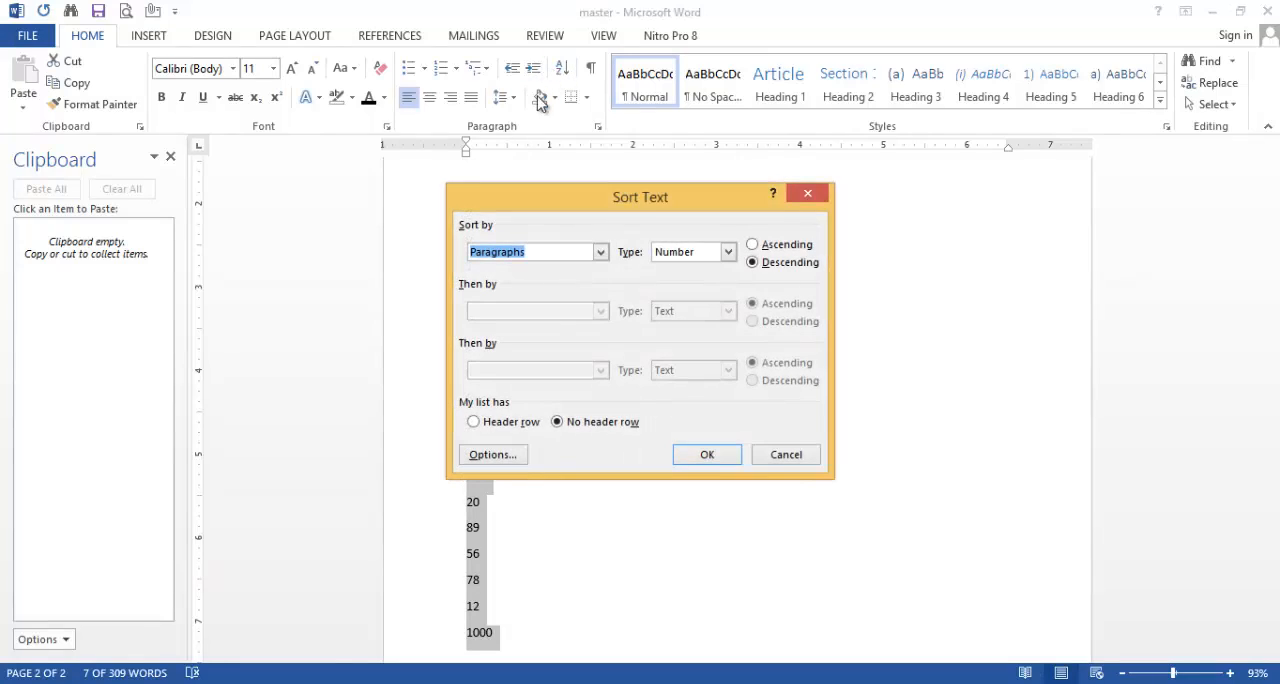
click(728, 252)
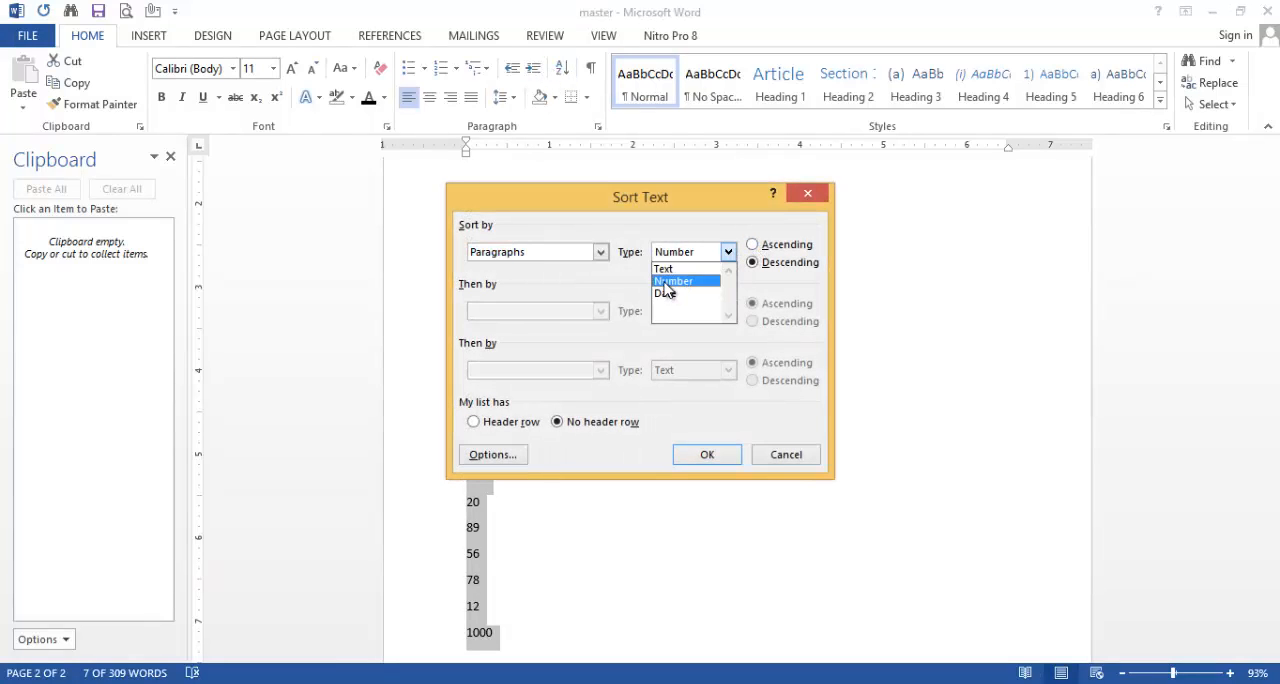
click(667, 283)
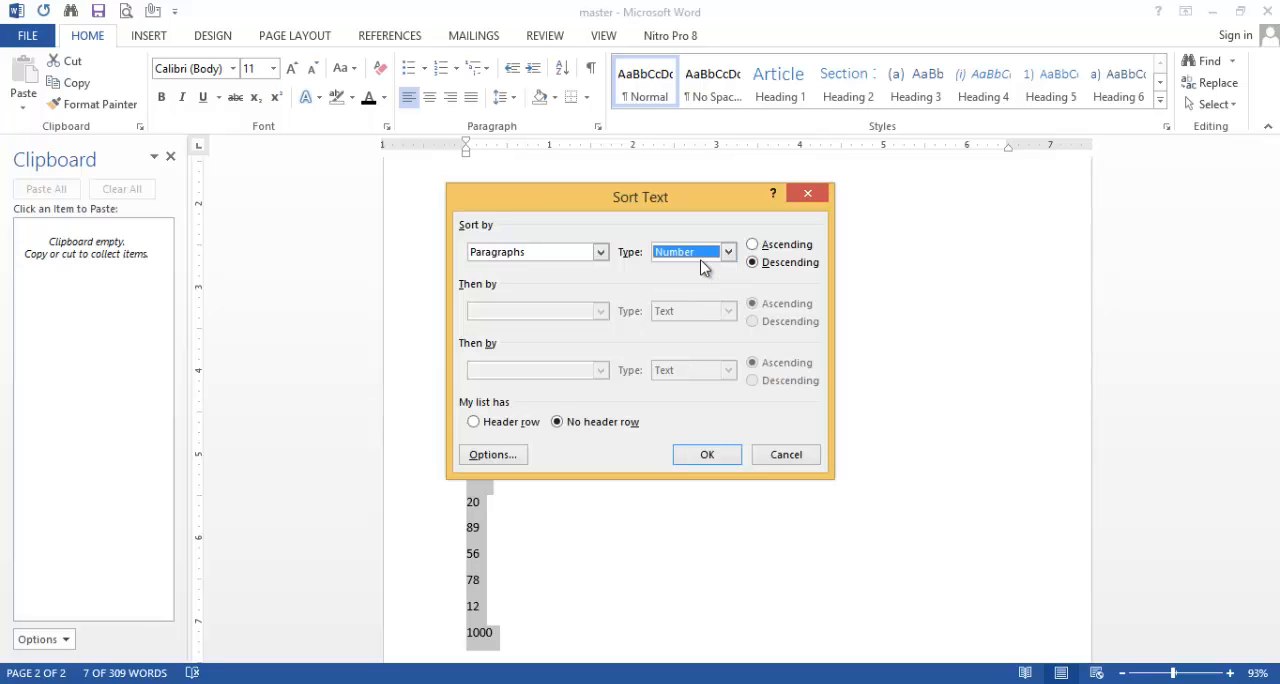
click(753, 245)
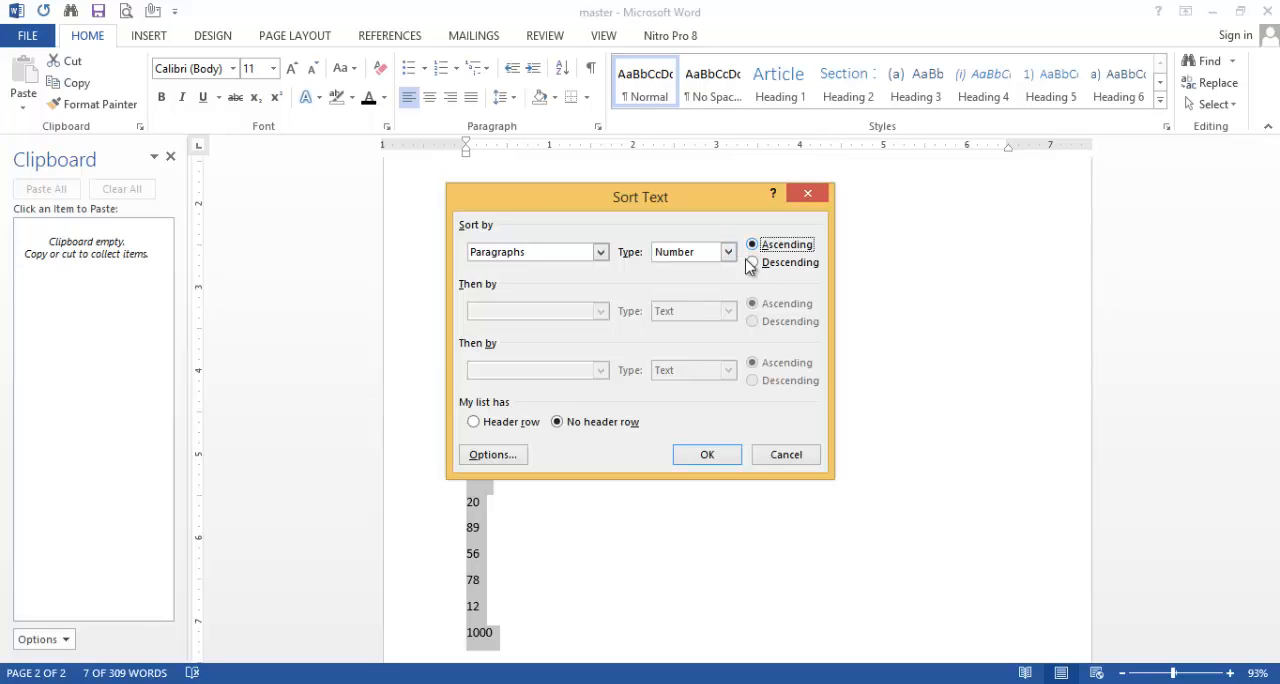
click(707, 454)
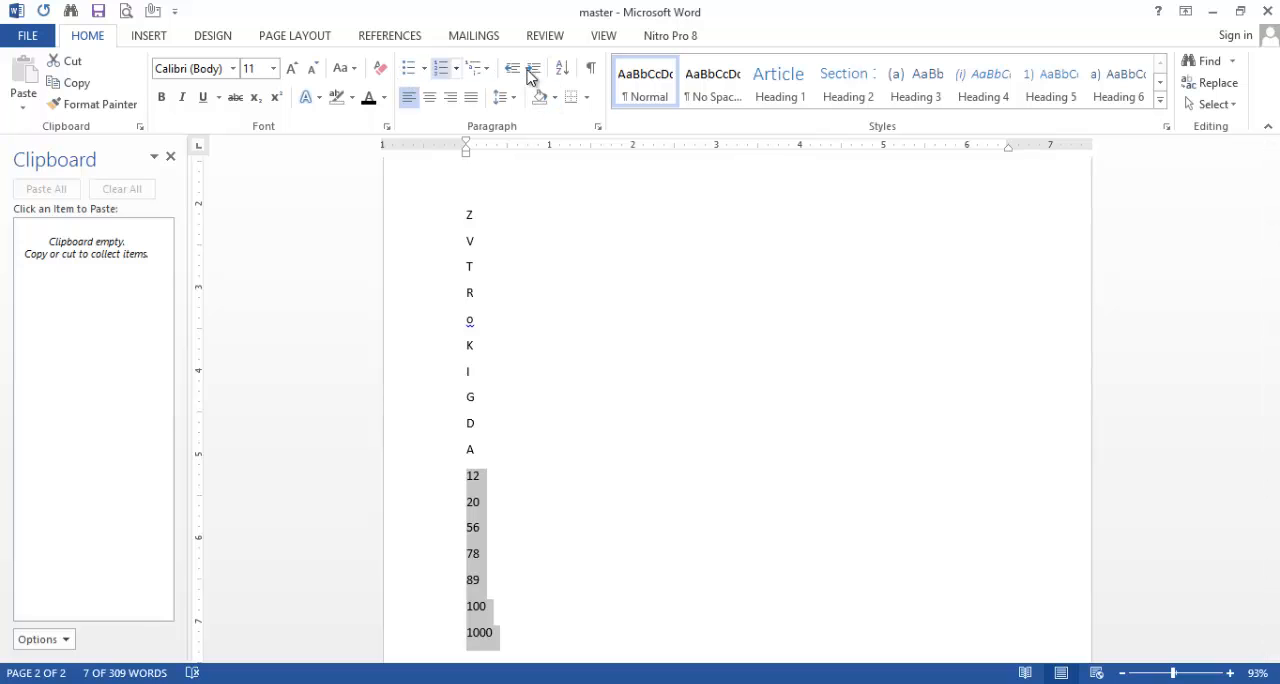
Step: Sort the number lines in descending order with type Number and deselect them
click(562, 70)
click(753, 262)
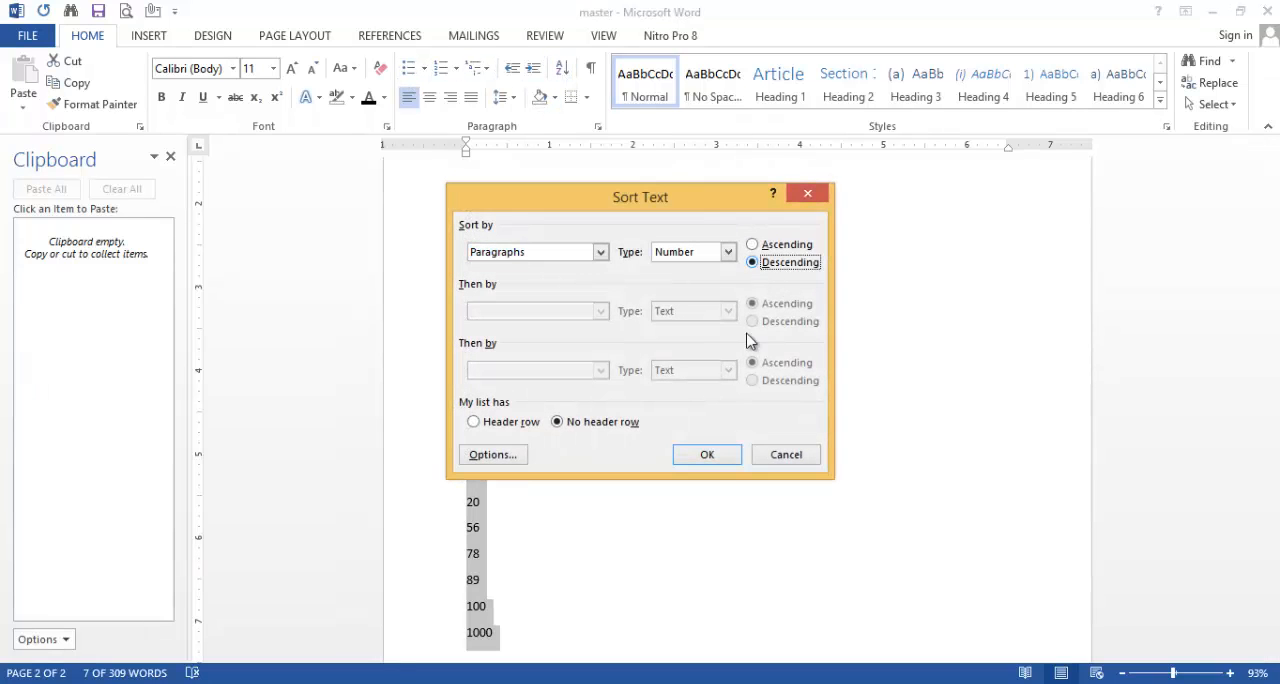
click(708, 455)
scroll(575, 444, down, 3)
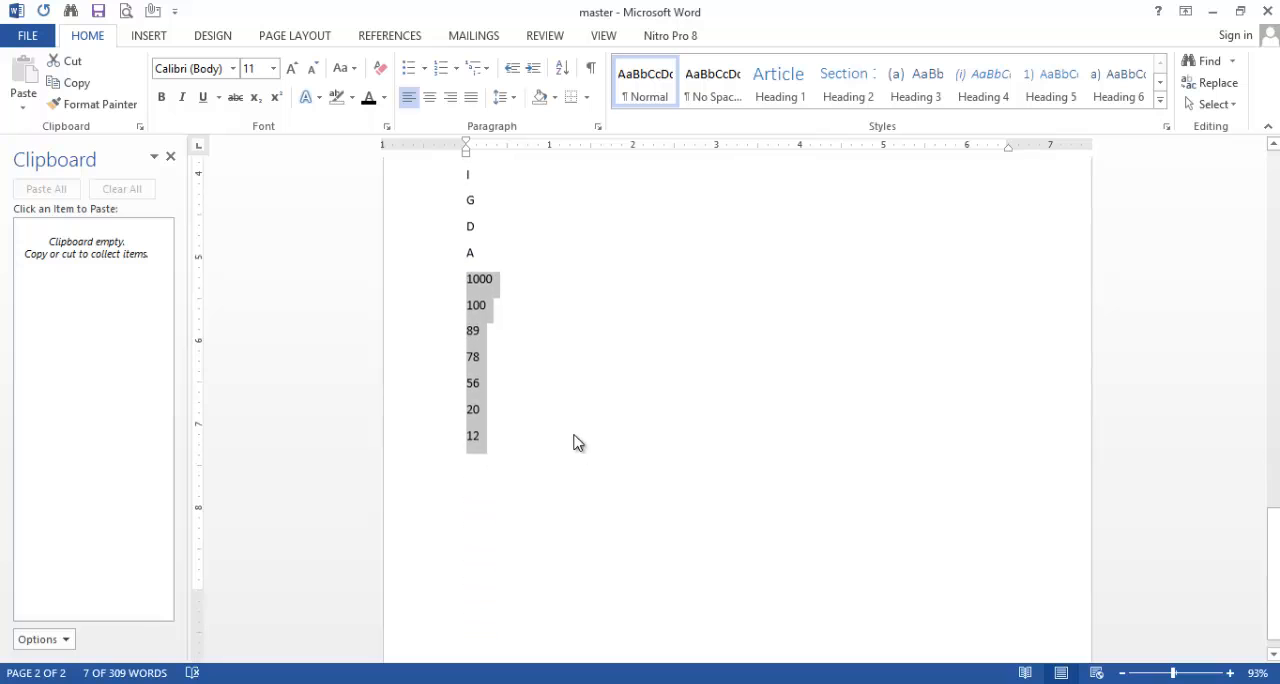
scroll(550, 360, up, 3)
scroll(544, 337, up, 3)
scroll(543, 340, down, 7)
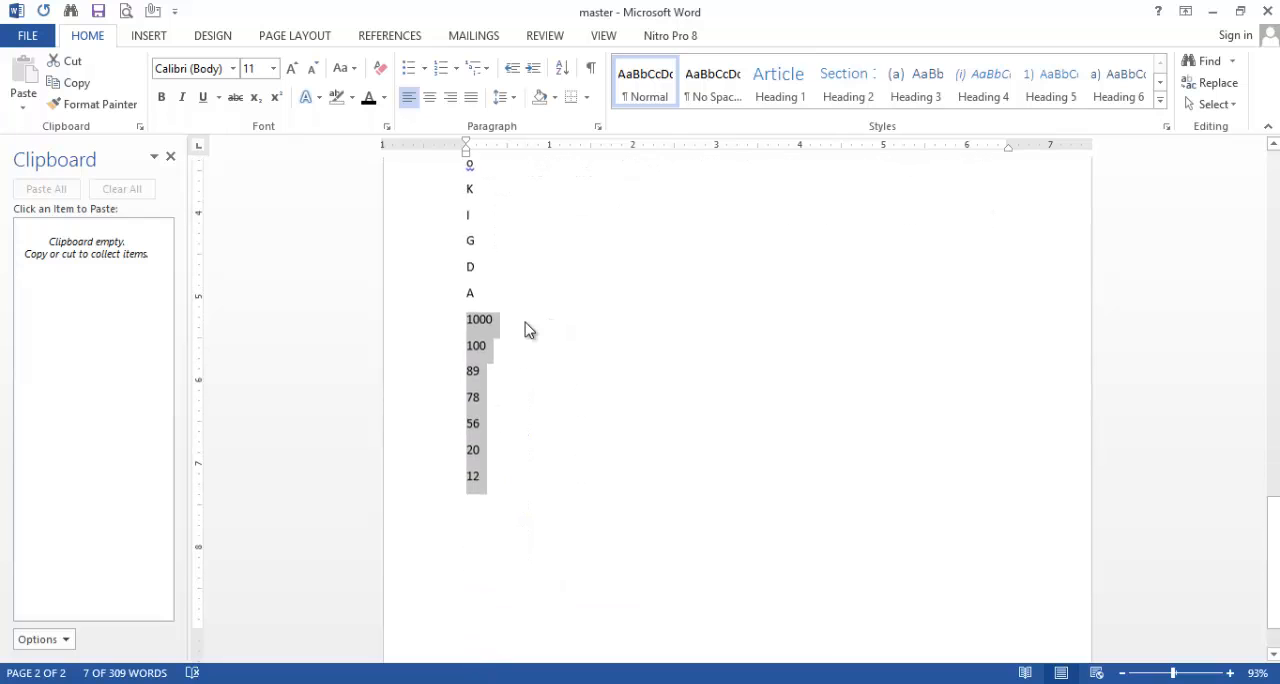
scroll(526, 336, up, 3)
key(Right)
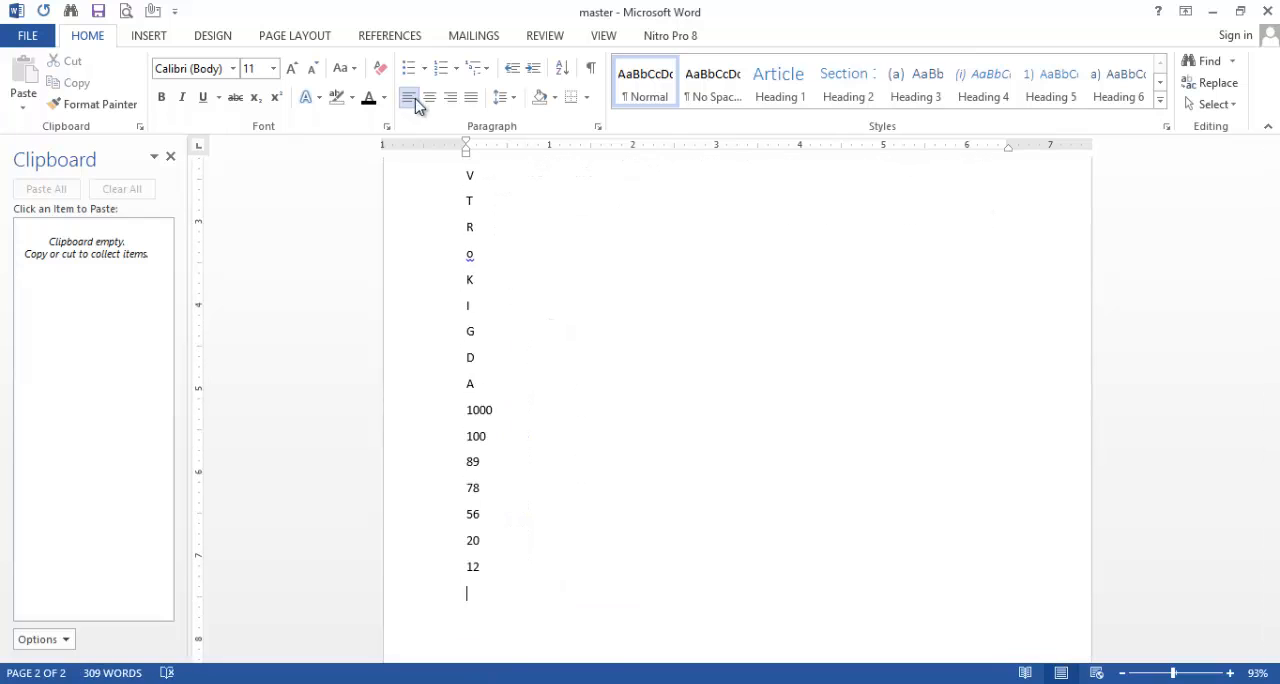
Step: Delete everything from the "Save time in Word" paragraph through the last number, 12
scroll(531, 315, down, 3)
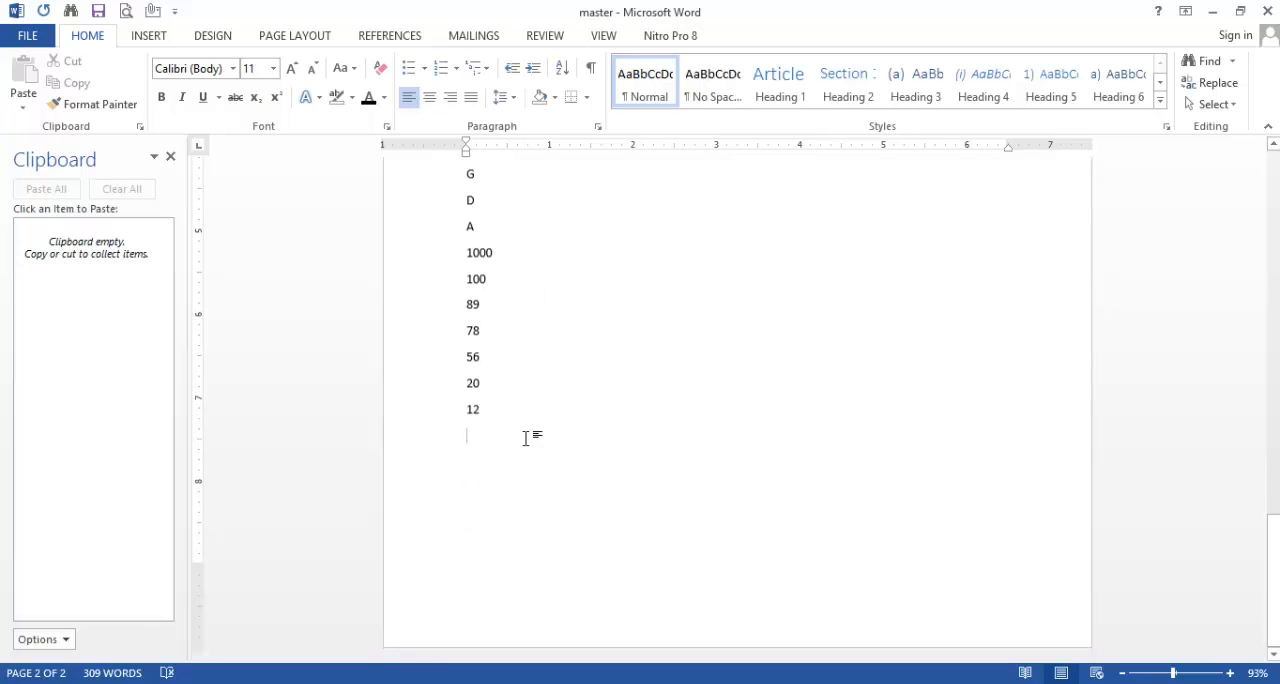
drag(480, 411, 450, 612)
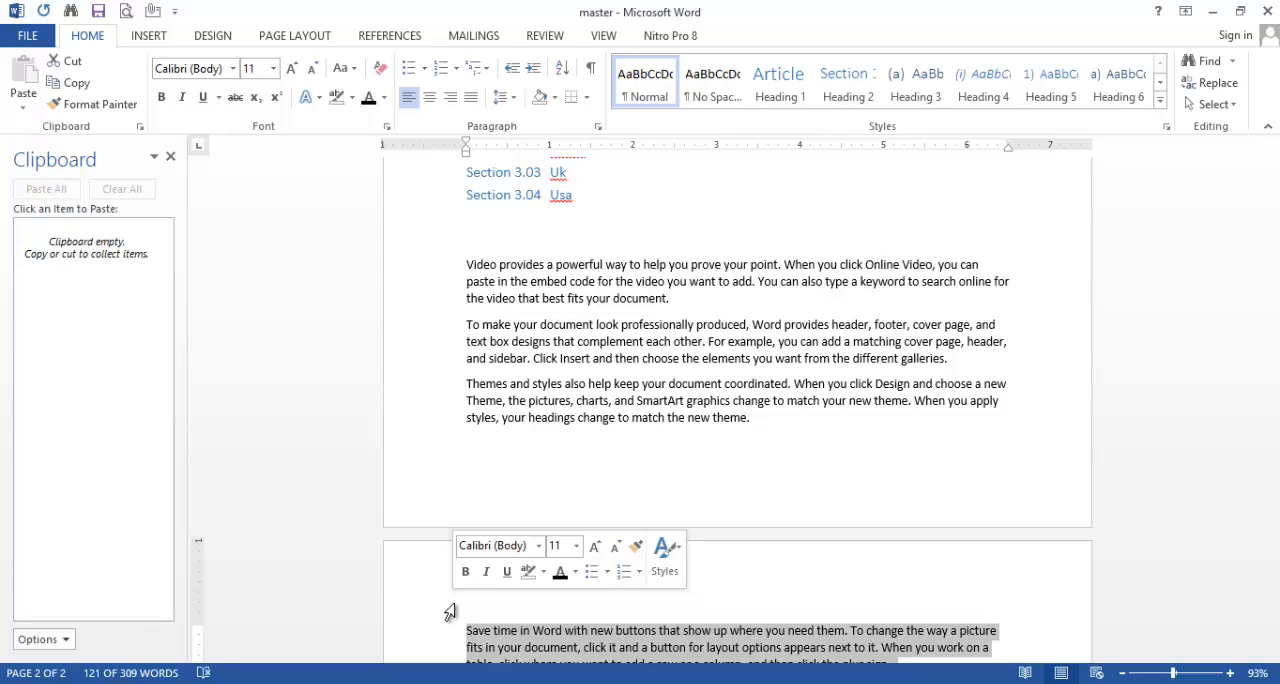
key(Delete)
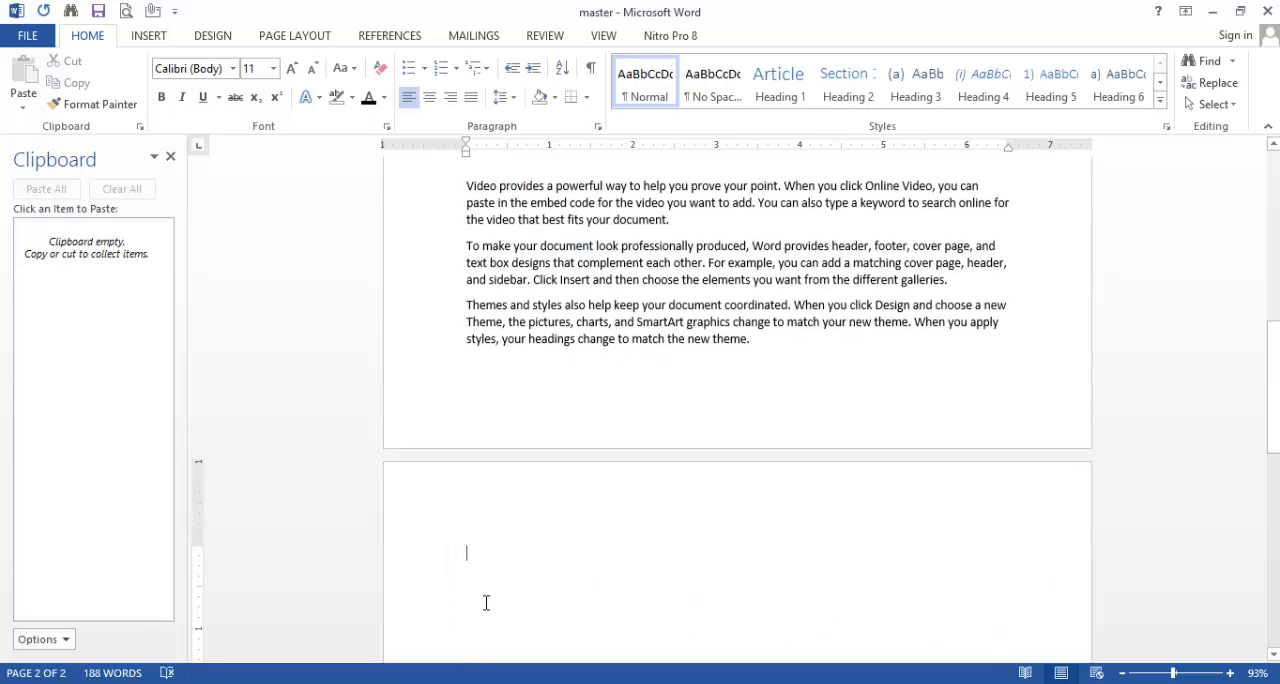
Step: Enter the line "Welcome to masterbricks.com" at the start of the second page
text(Welcom)
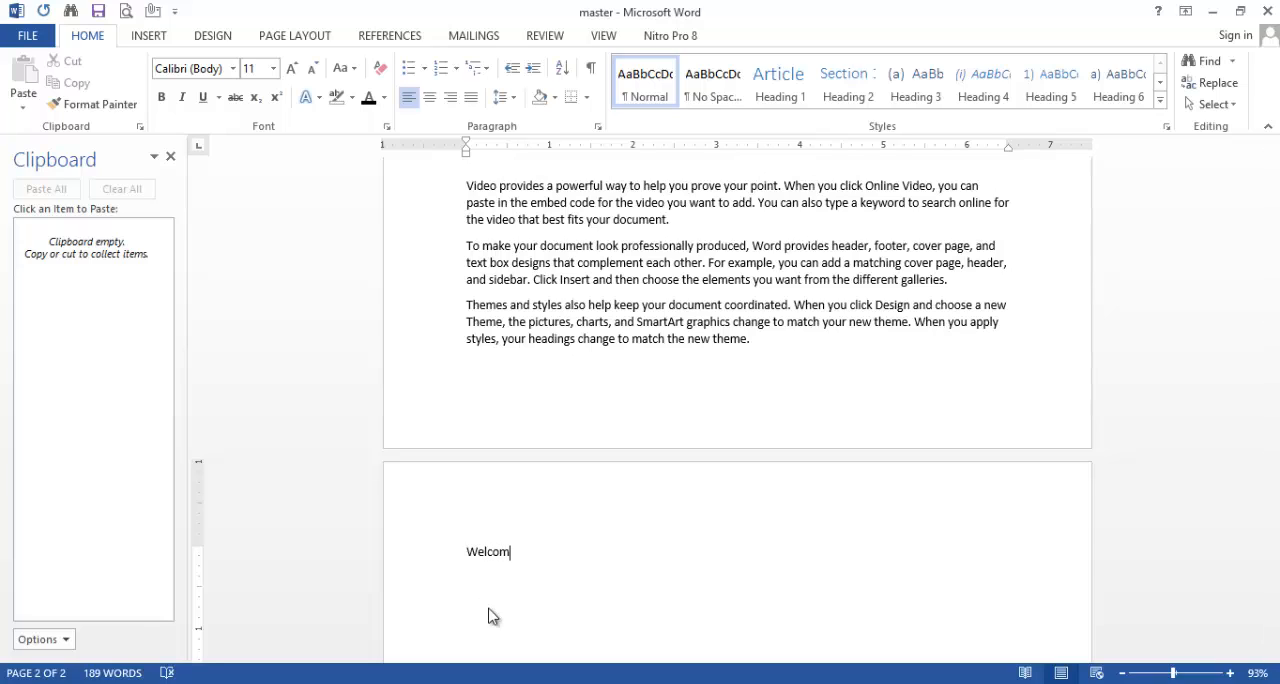
text(e to masterbricks.com)
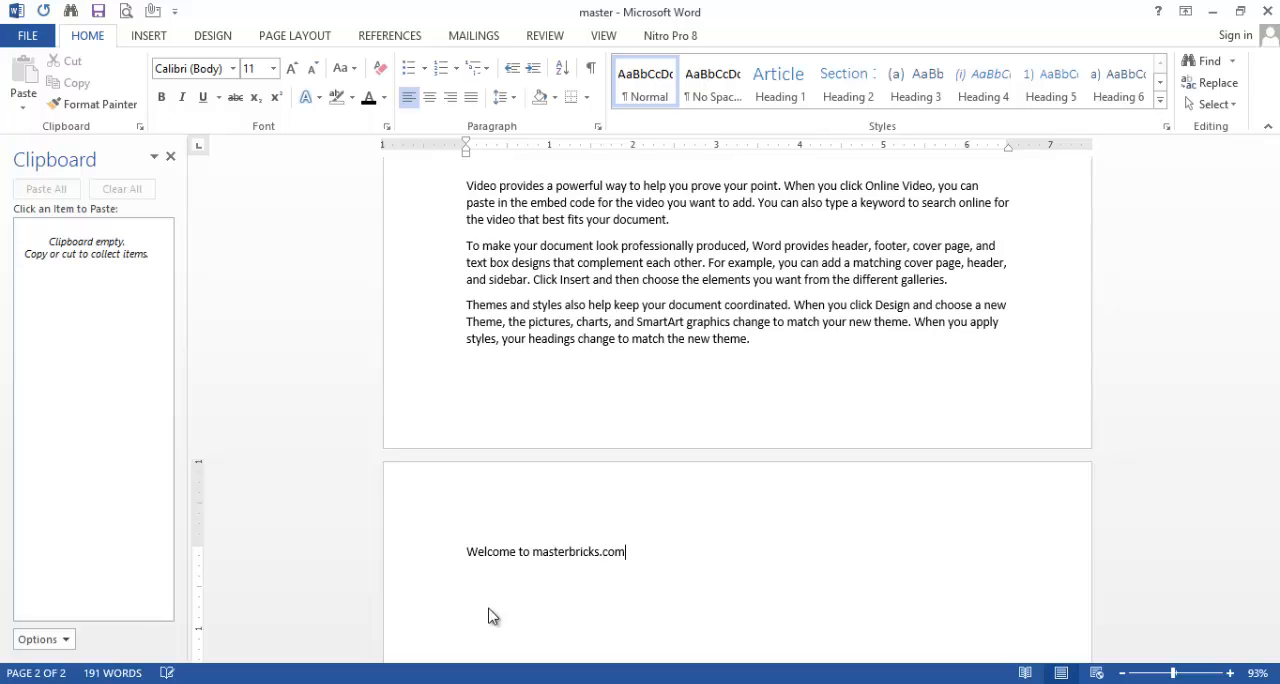
Step: Right-align the "Welcome to masterbricks.com" line, and change its alignment to centered
drag(630, 551, 460, 551)
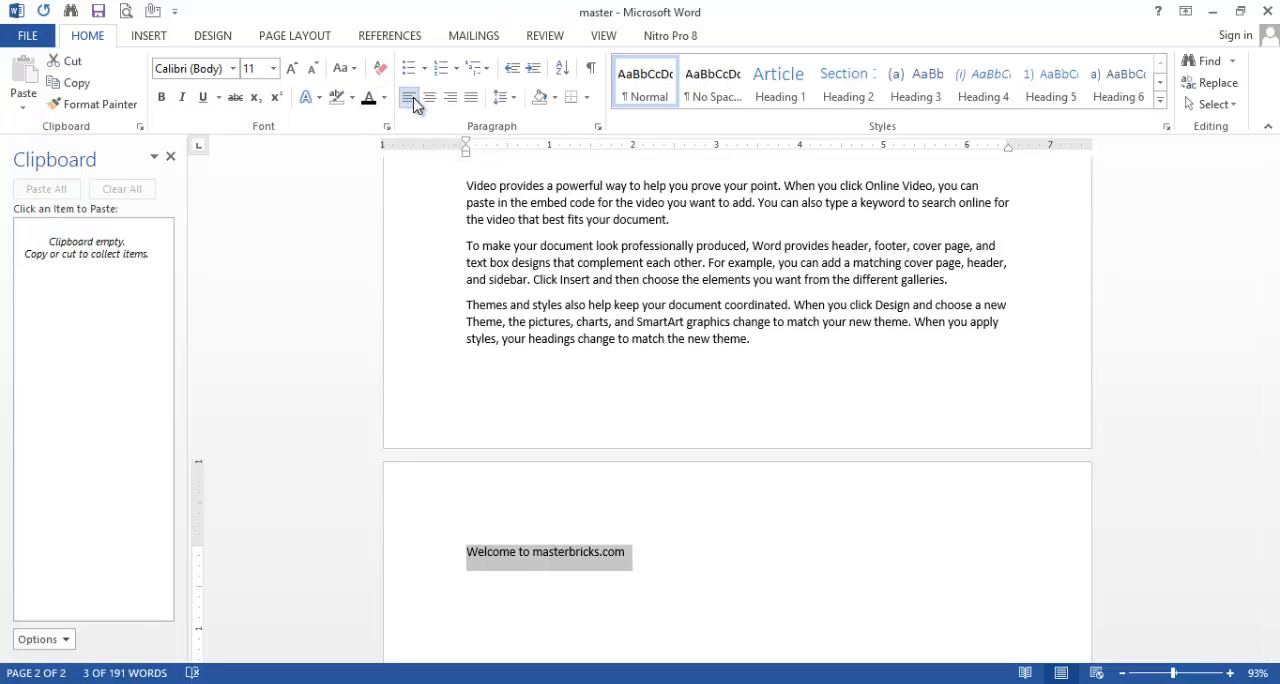
click(451, 104)
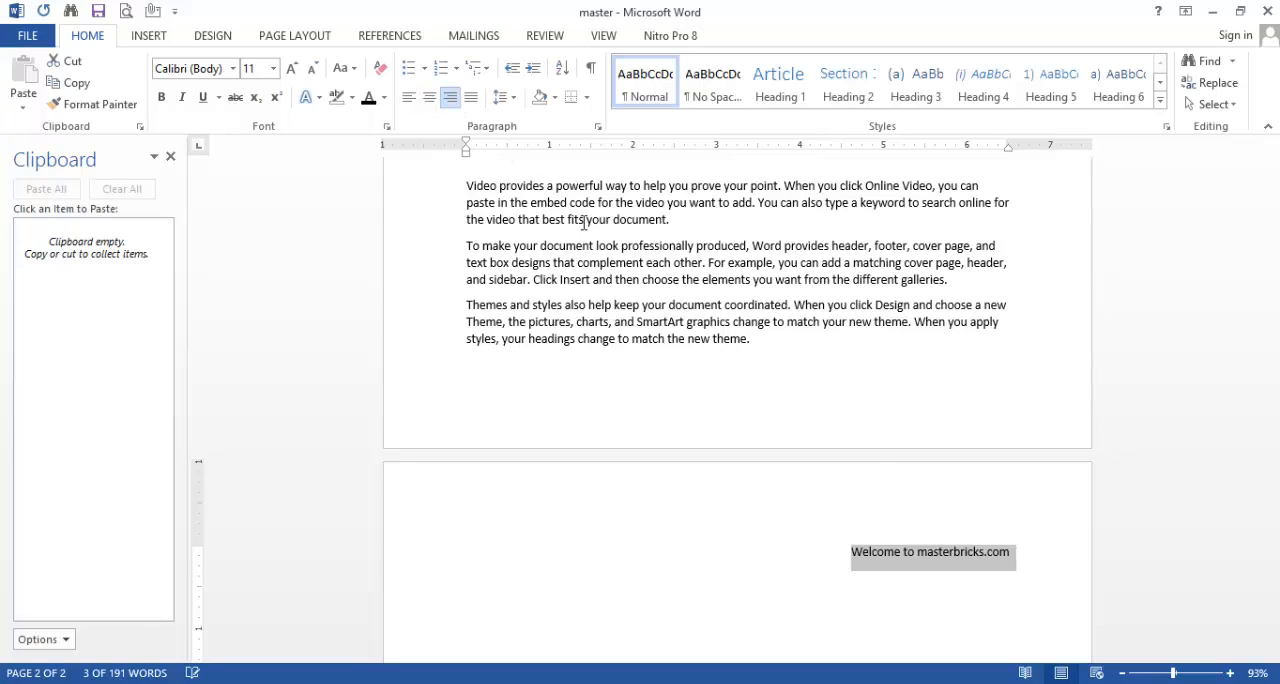
click(431, 100)
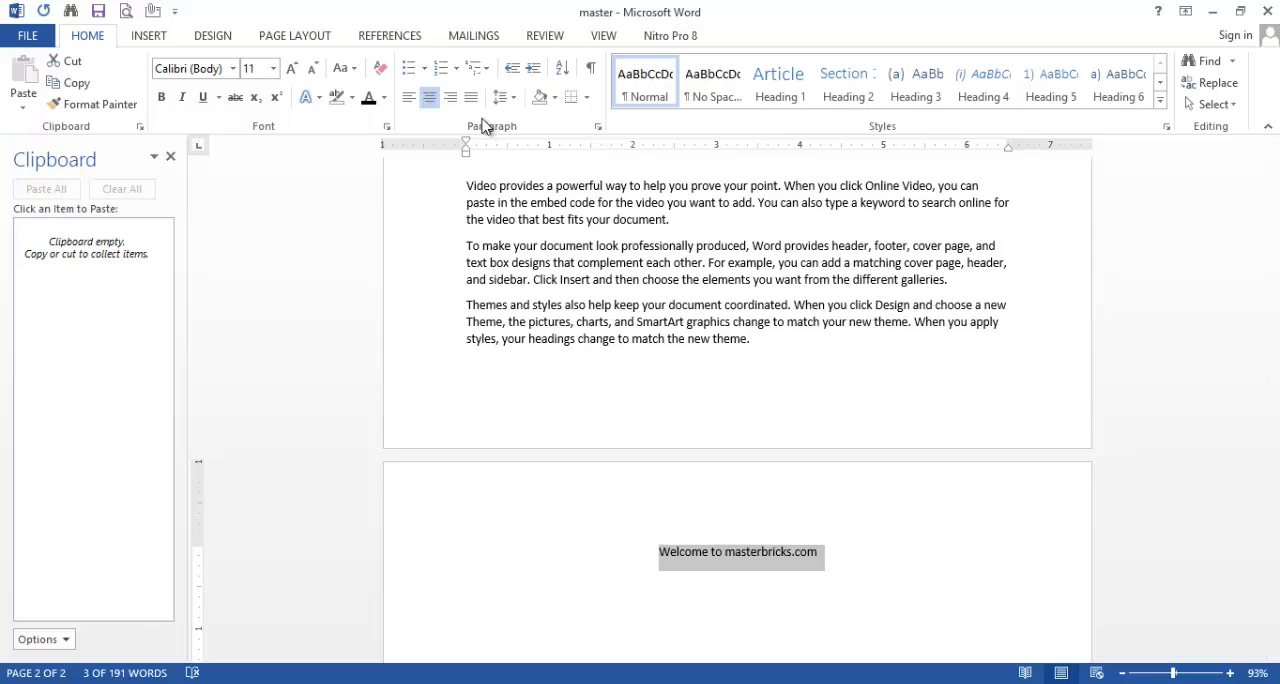
Step: Justify the three paragraphs from "Video provides" through "match the new theme" on the first page and deselect them
scroll(676, 355, up, 2)
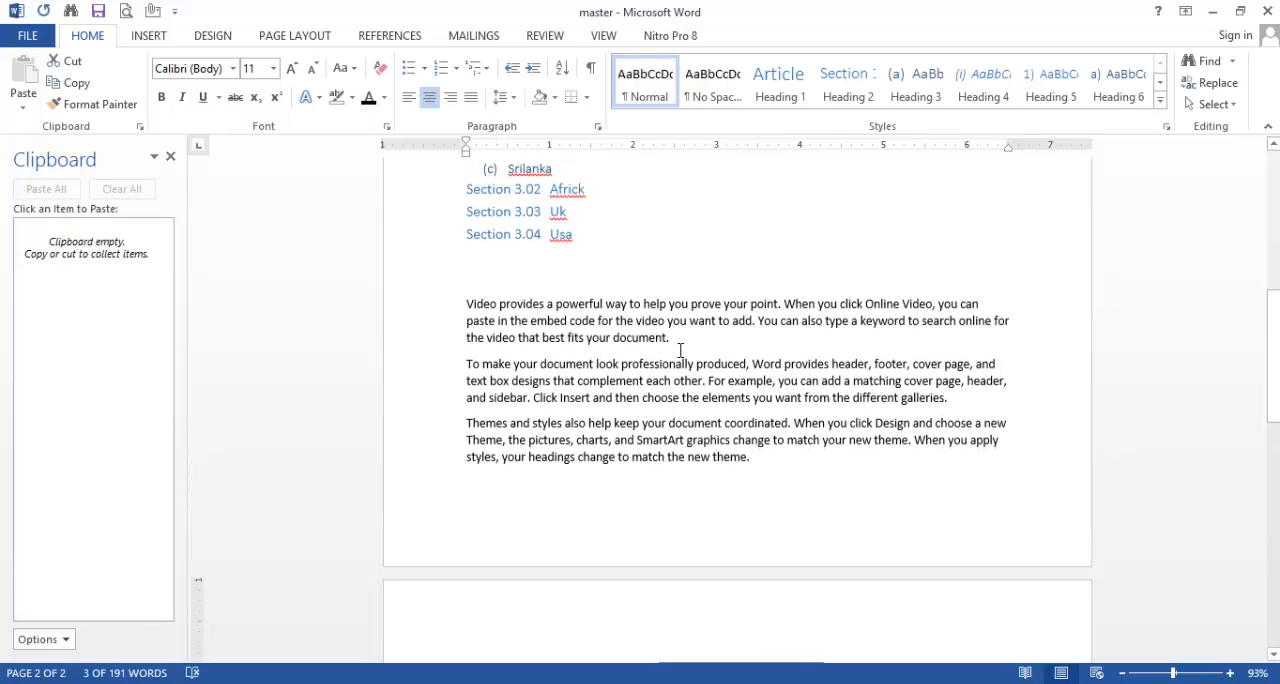
drag(758, 465, 470, 280)
click(471, 97)
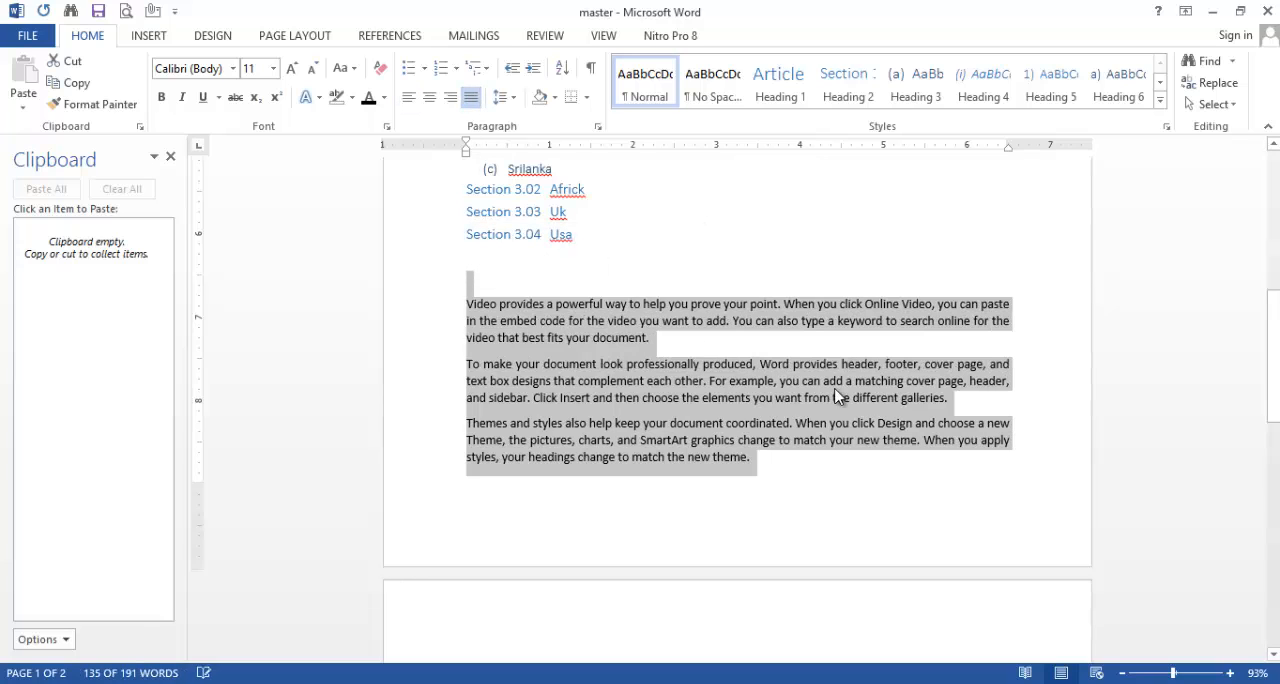
click(696, 262)
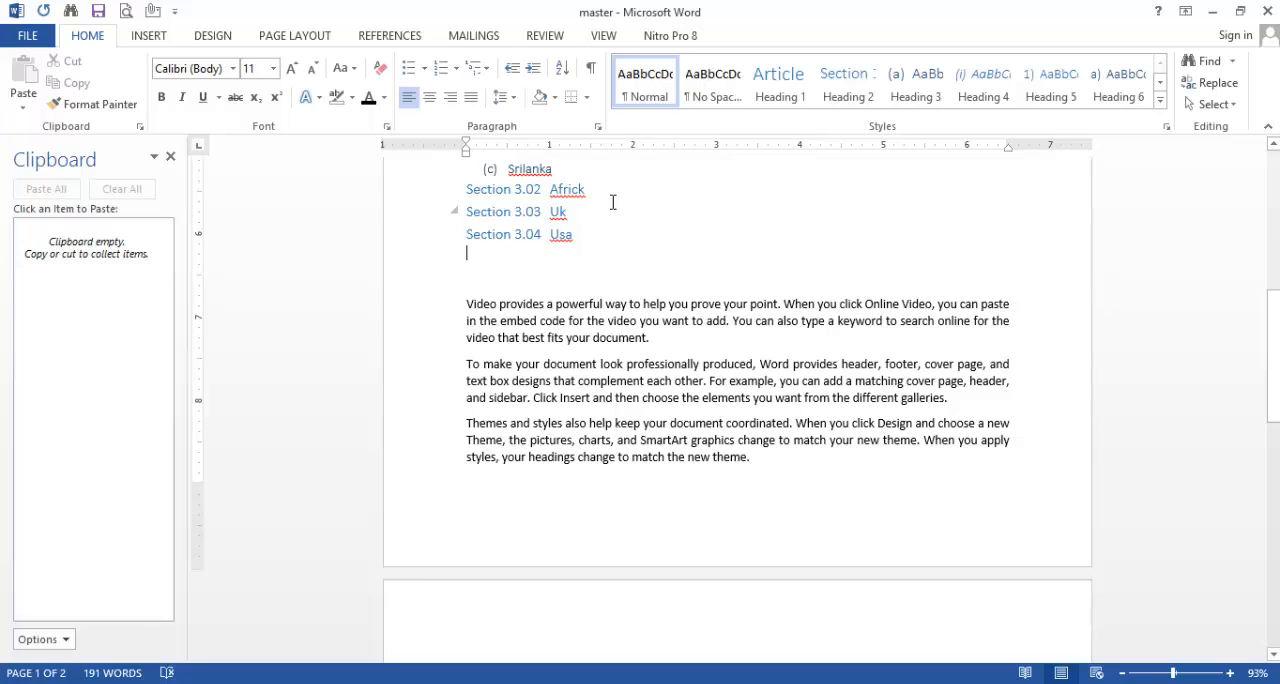
Step: Add a centered line of random filler letters below the "Welcome to masterbricks.com" line, leaving a blank line between them
scroll(790, 408, down, 5)
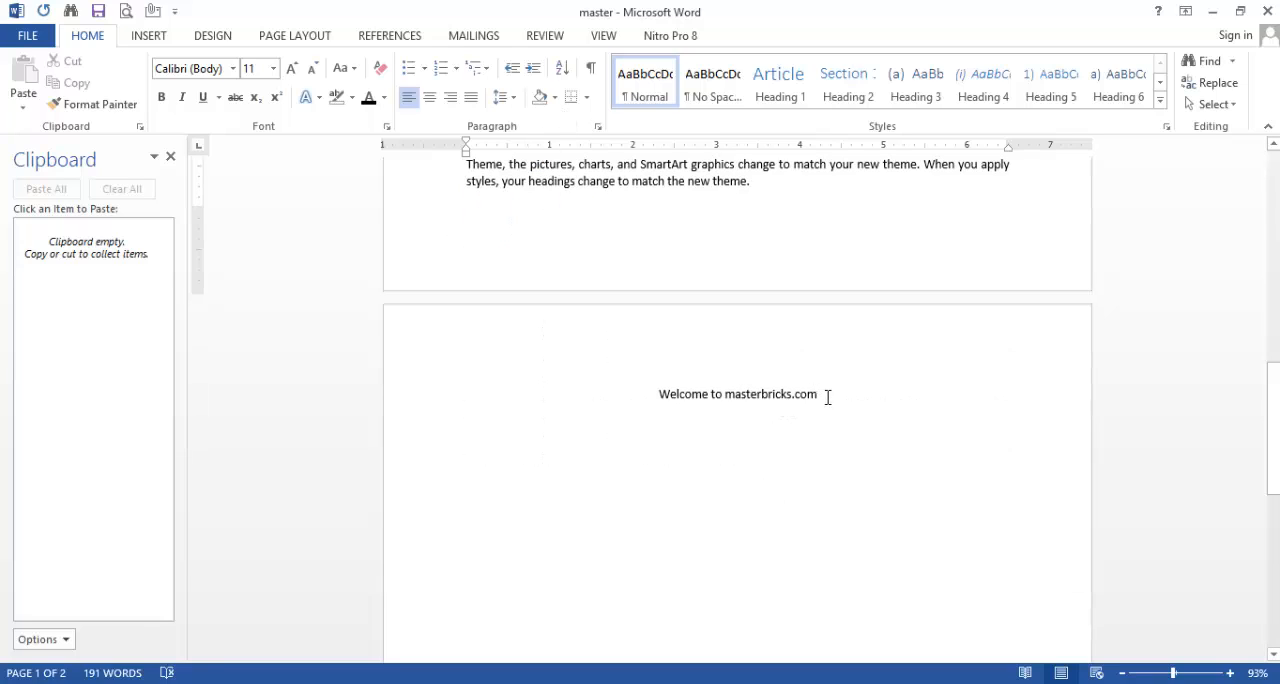
click(828, 397)
key(Return)
key(Return)
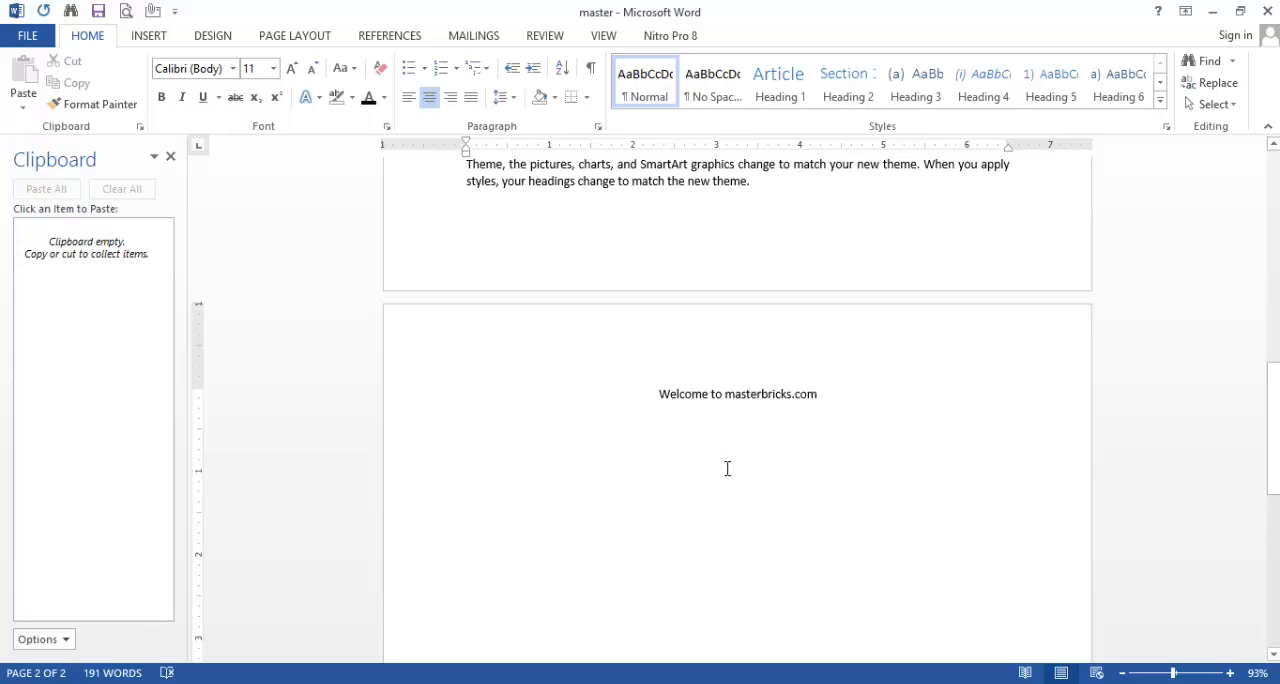
text(dfhdskgfsdhskghakg)
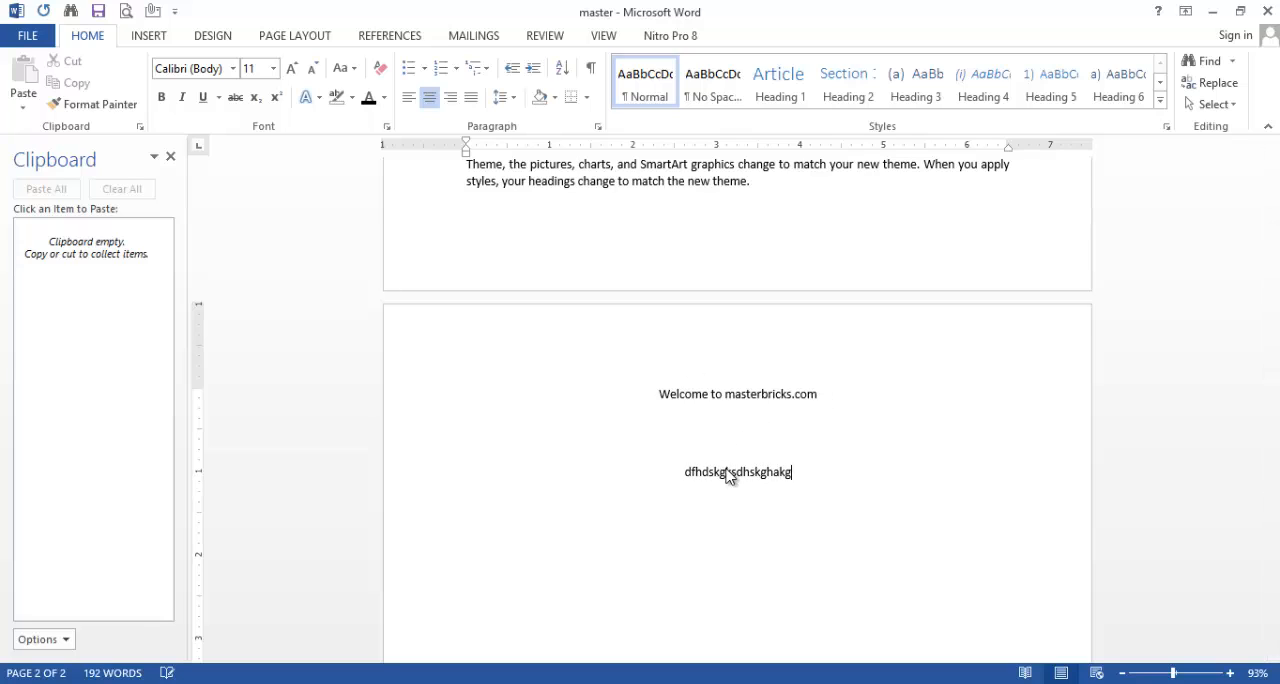
text(sdhgkdsaghkafkagfdkh)
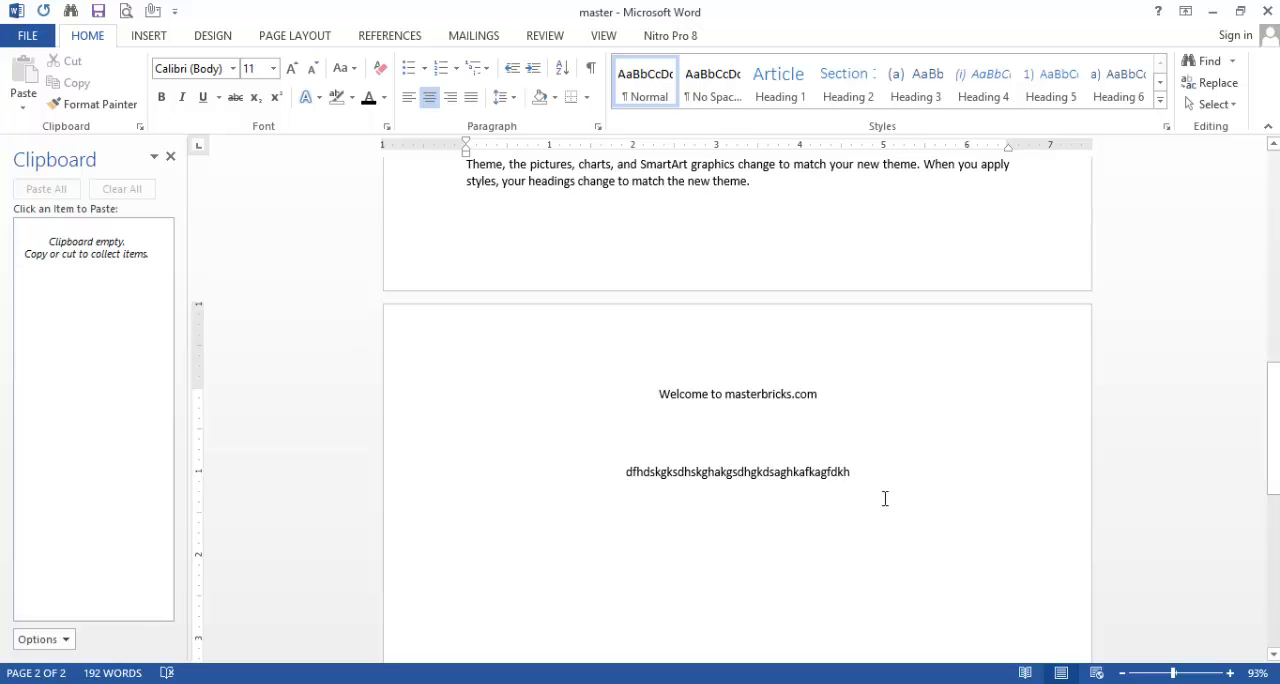
key(Return)
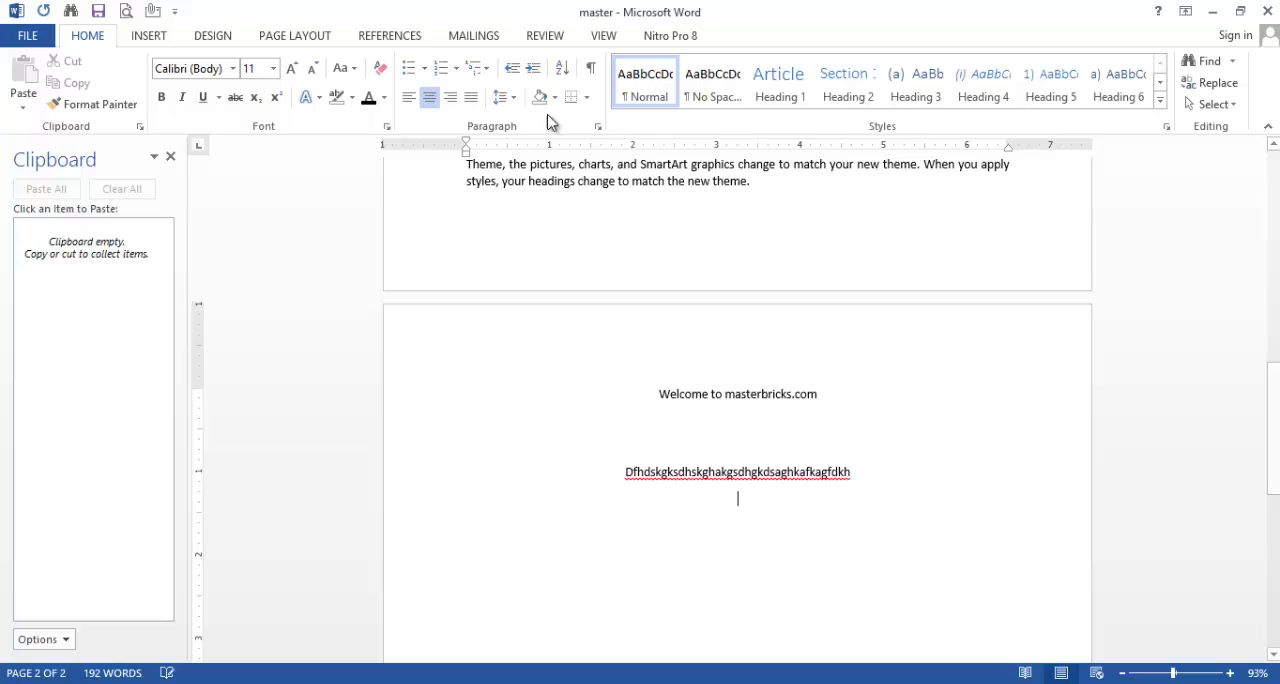
Step: Add a right-aligned line of random filler letters below the centered filler line
click(450, 97)
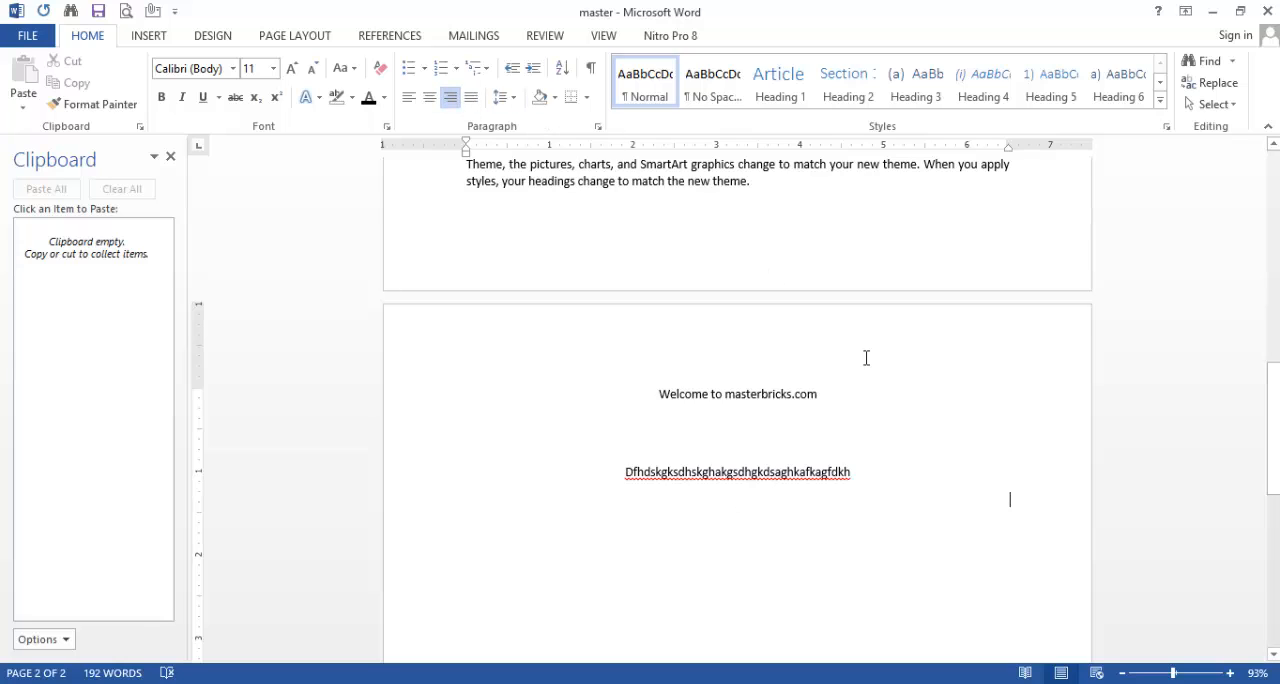
text(jfsklgjsaksjgkjakjg)
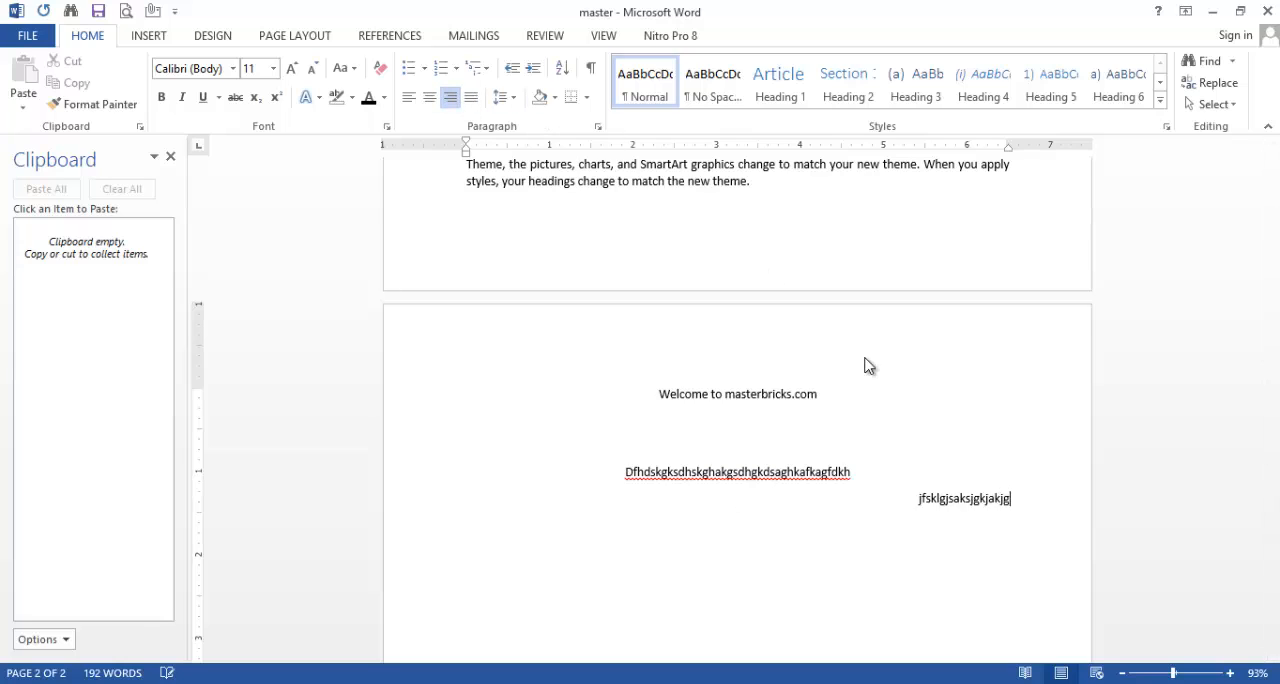
text(akgjkaljldak)
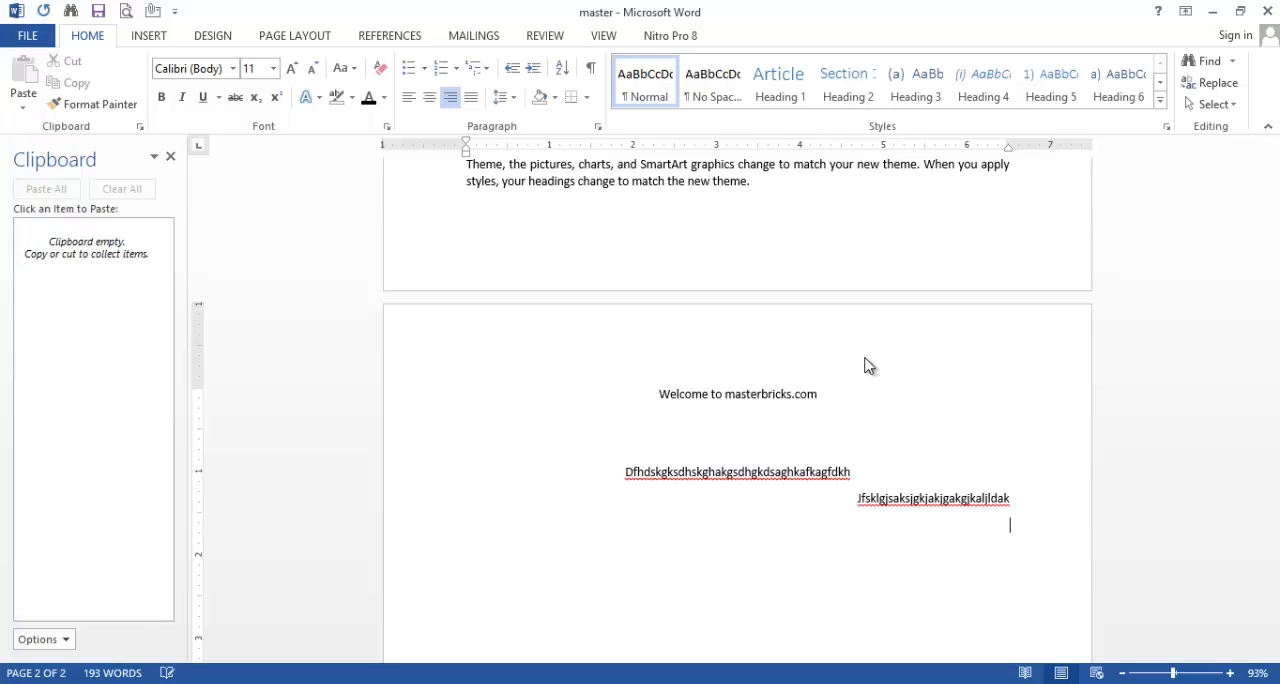
Step: Add a left-aligned line of random filler letters below the right-aligned one
click(418, 105)
text(klsjfdskgjflkfjlf)
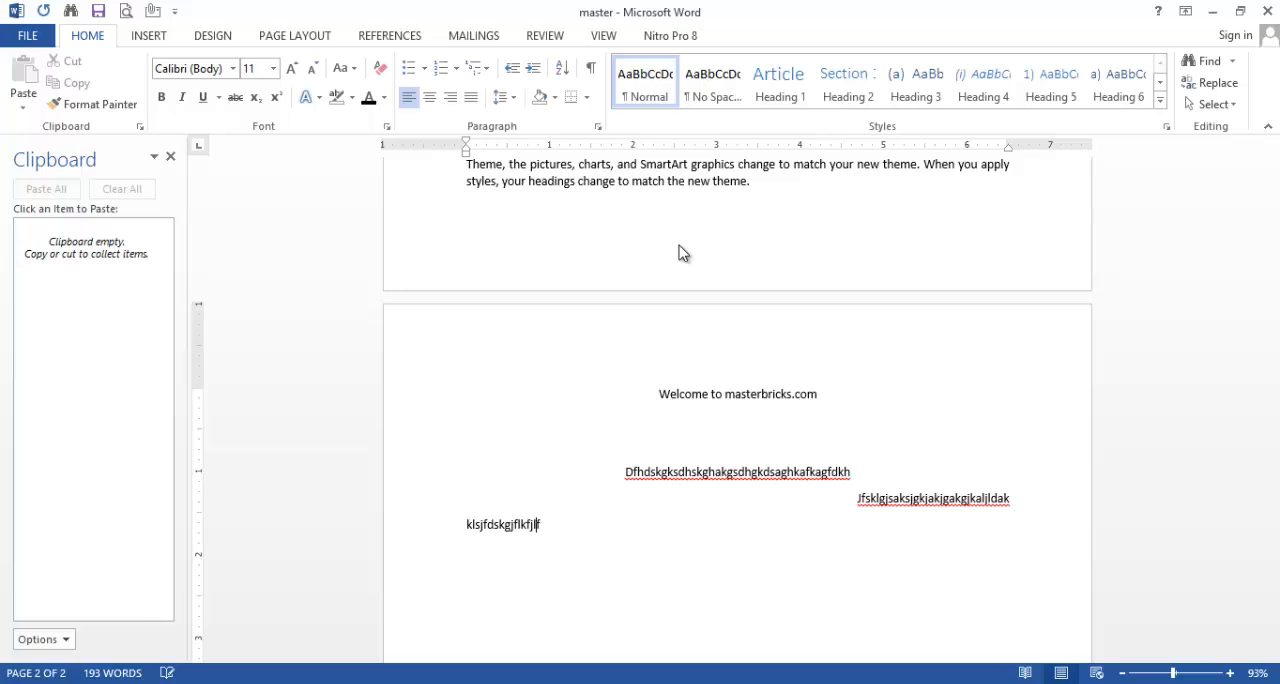
text(dkjflkjflhl;hlfdshldf;hkfl;hk)
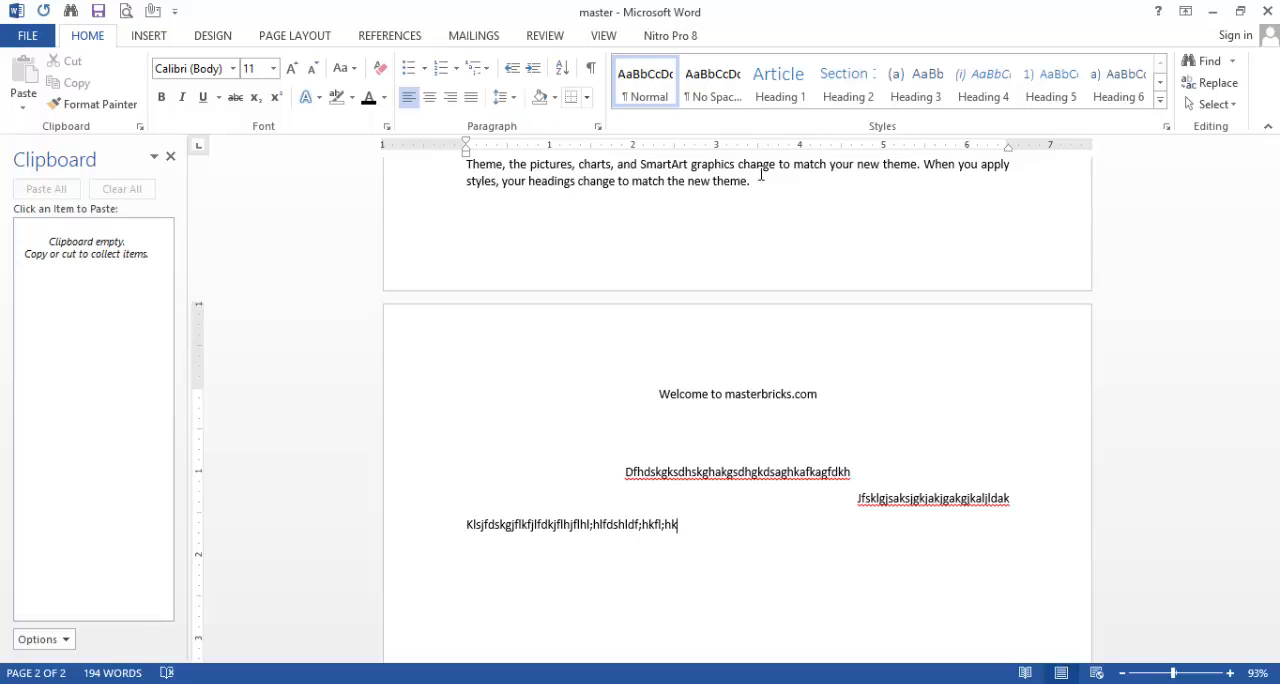
Step: Set the line spacing of the "Video provides" paragraph and the blank line above it to 1.0, and change it to 3.0
scroll(1111, 266, up, 5)
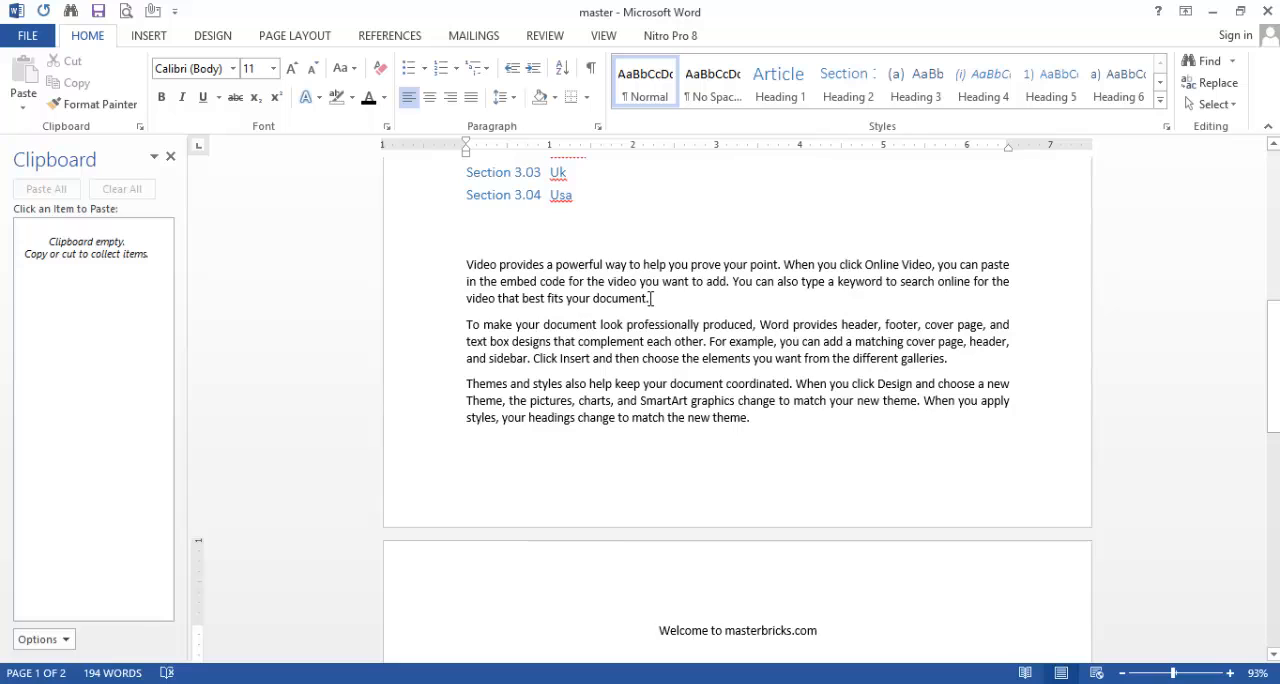
drag(650, 298, 468, 243)
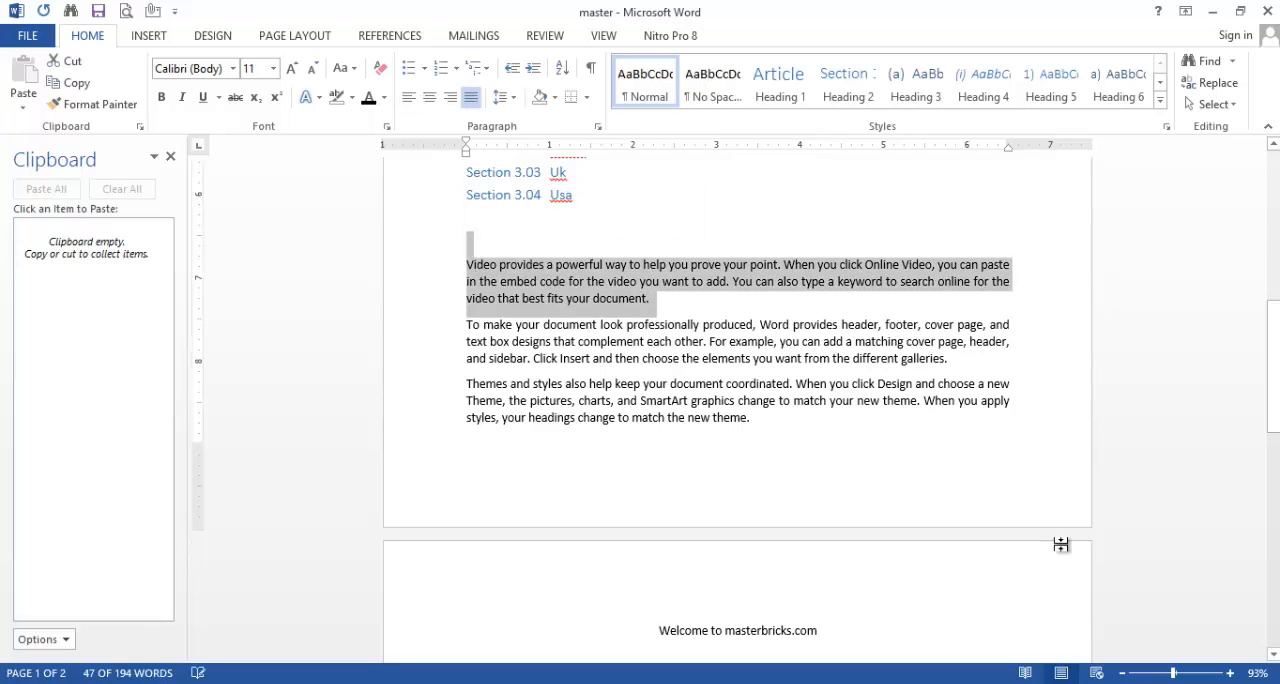
click(505, 97)
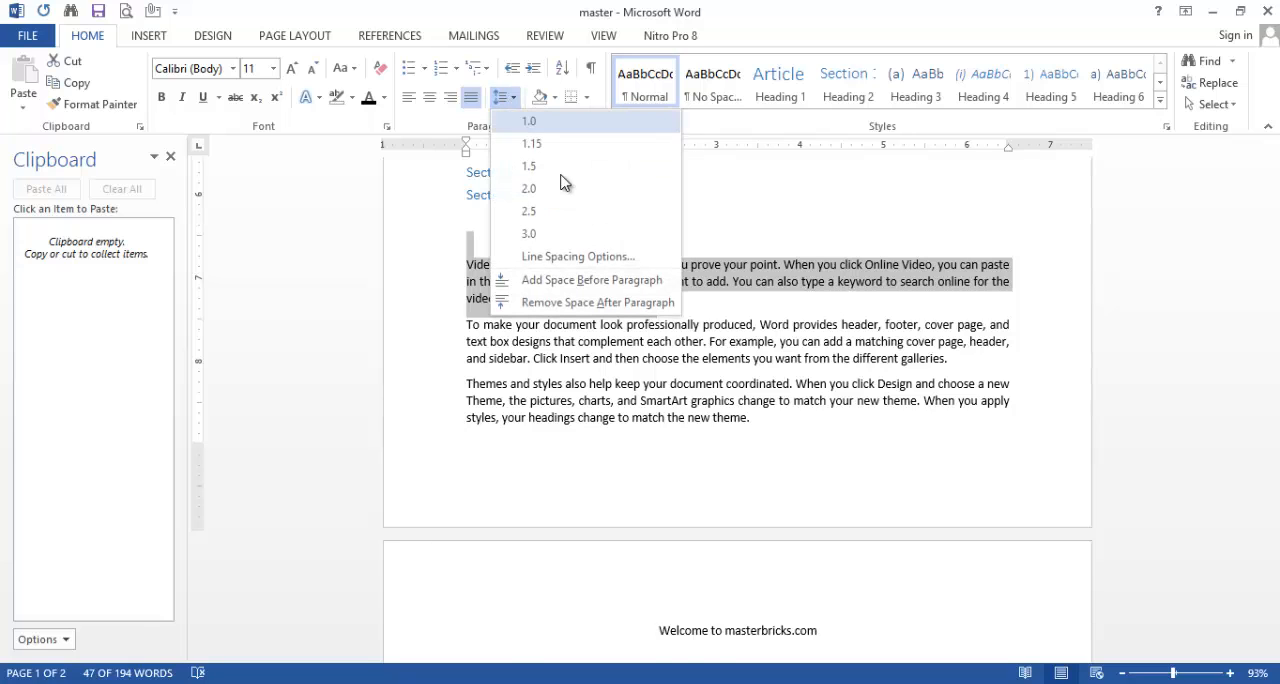
click(529, 122)
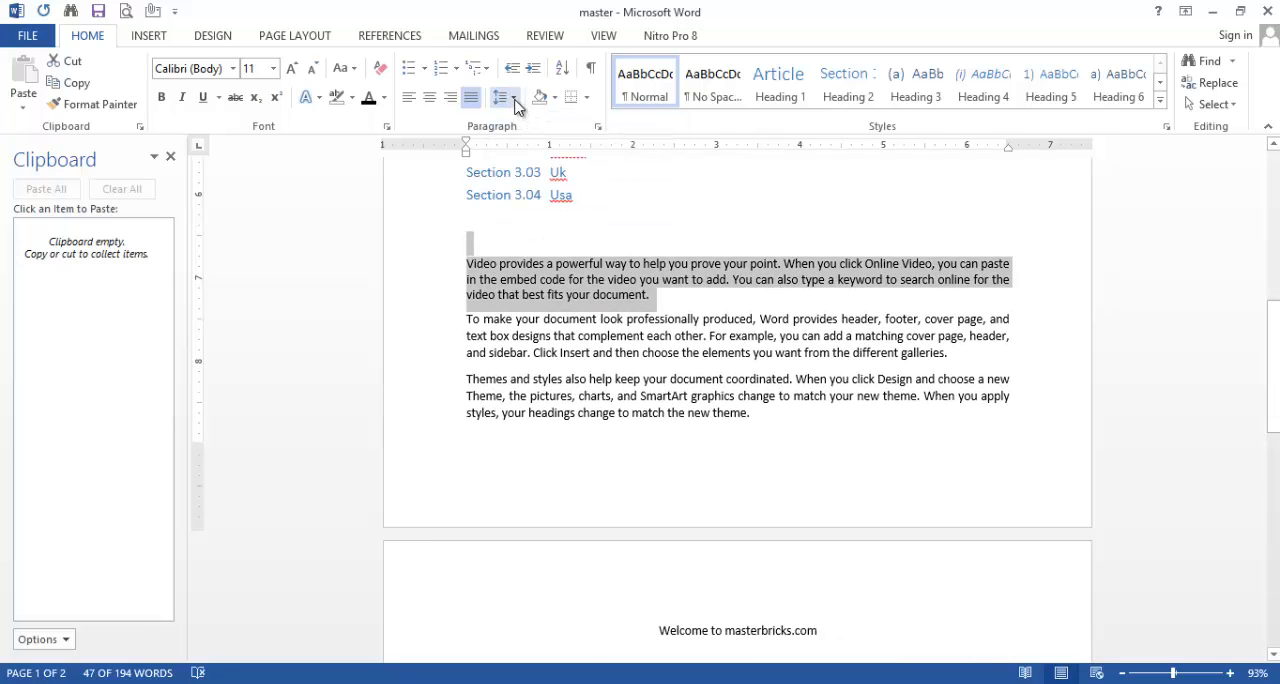
click(514, 100)
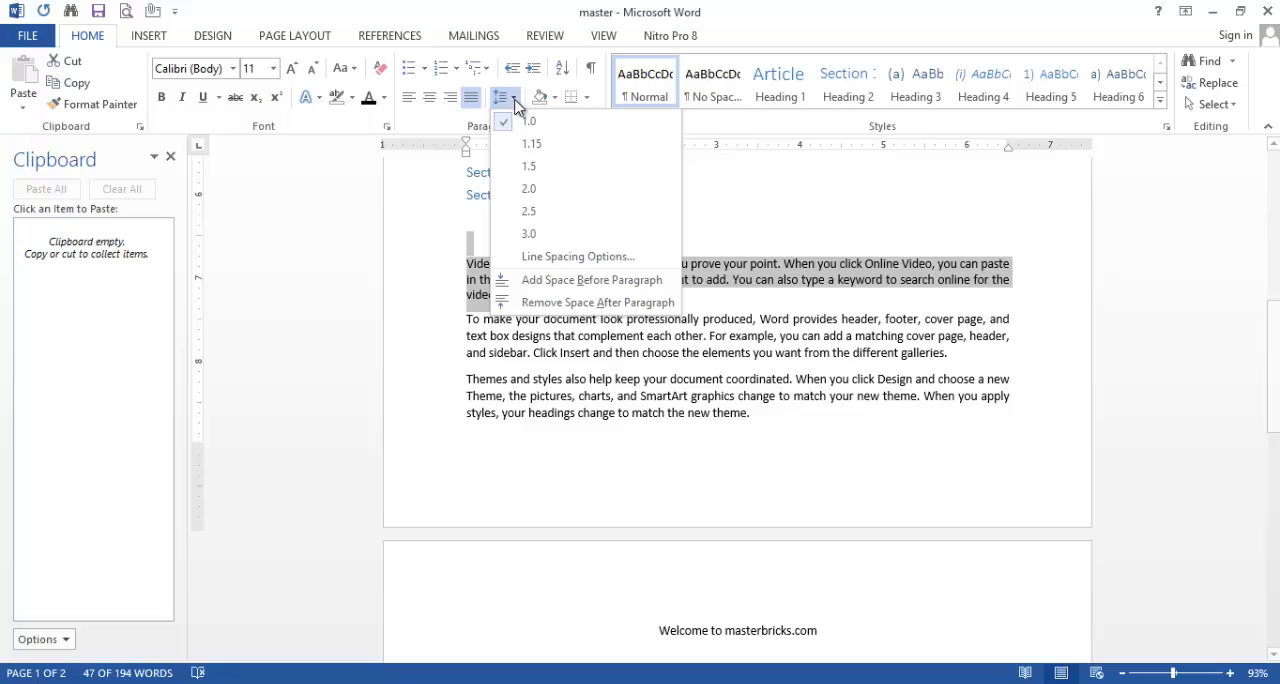
click(529, 234)
click(669, 421)
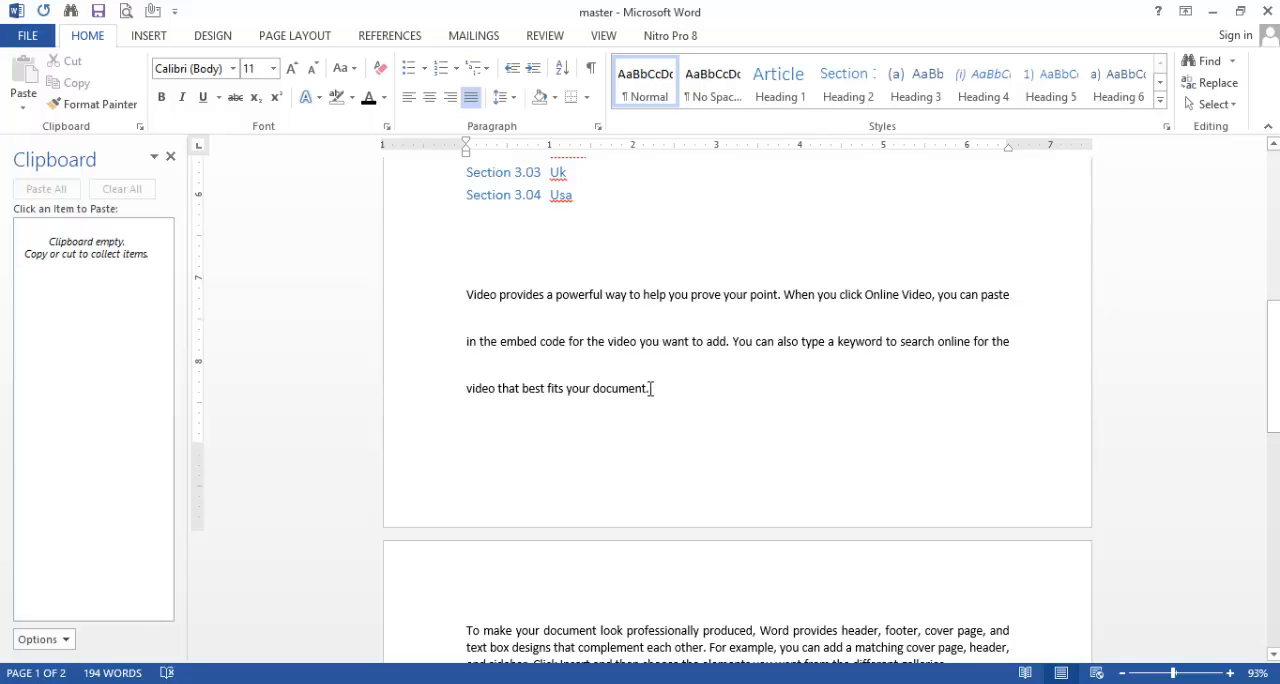
Step: Reduce the line spacing of the "Video provides" paragraph to 1.0 and deselect it
drag(650, 388, 474, 320)
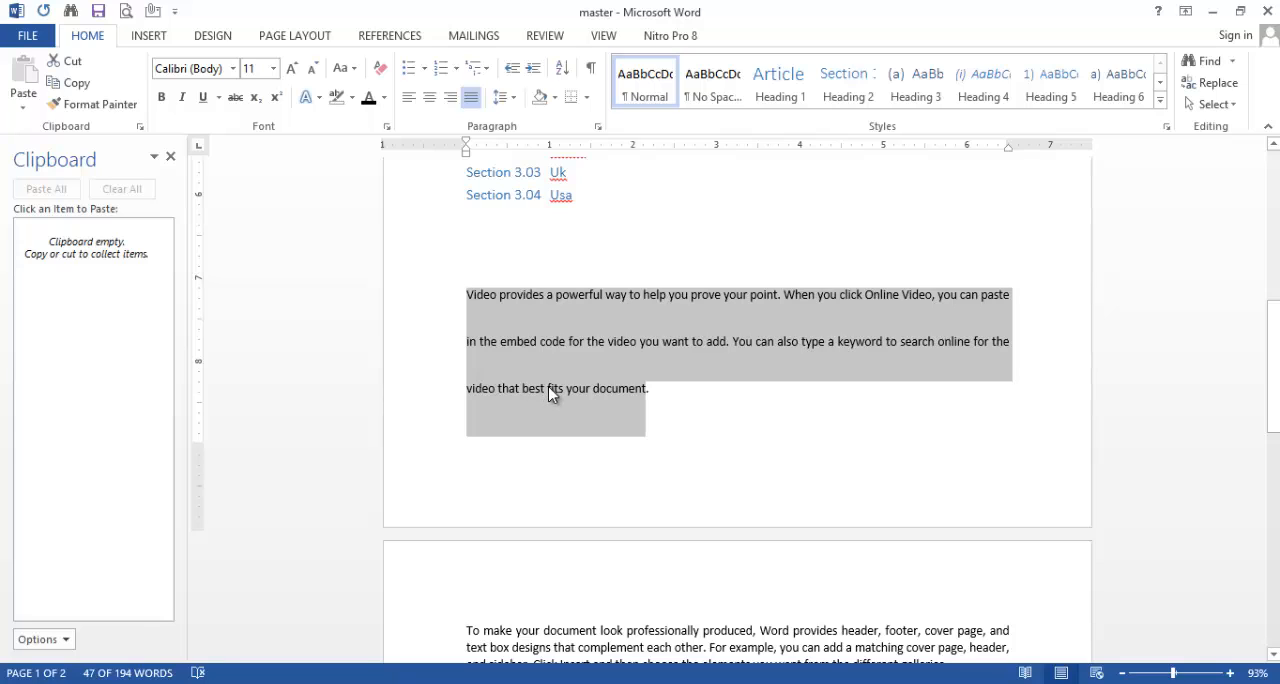
click(515, 103)
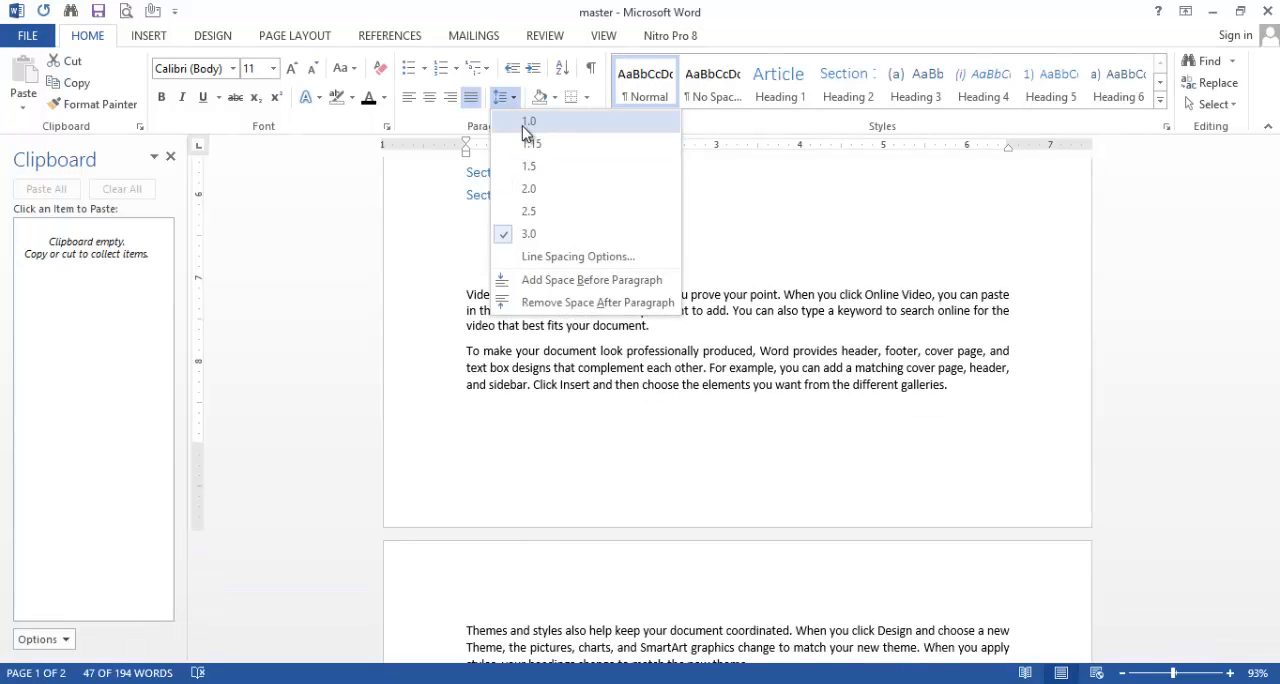
click(526, 126)
click(640, 445)
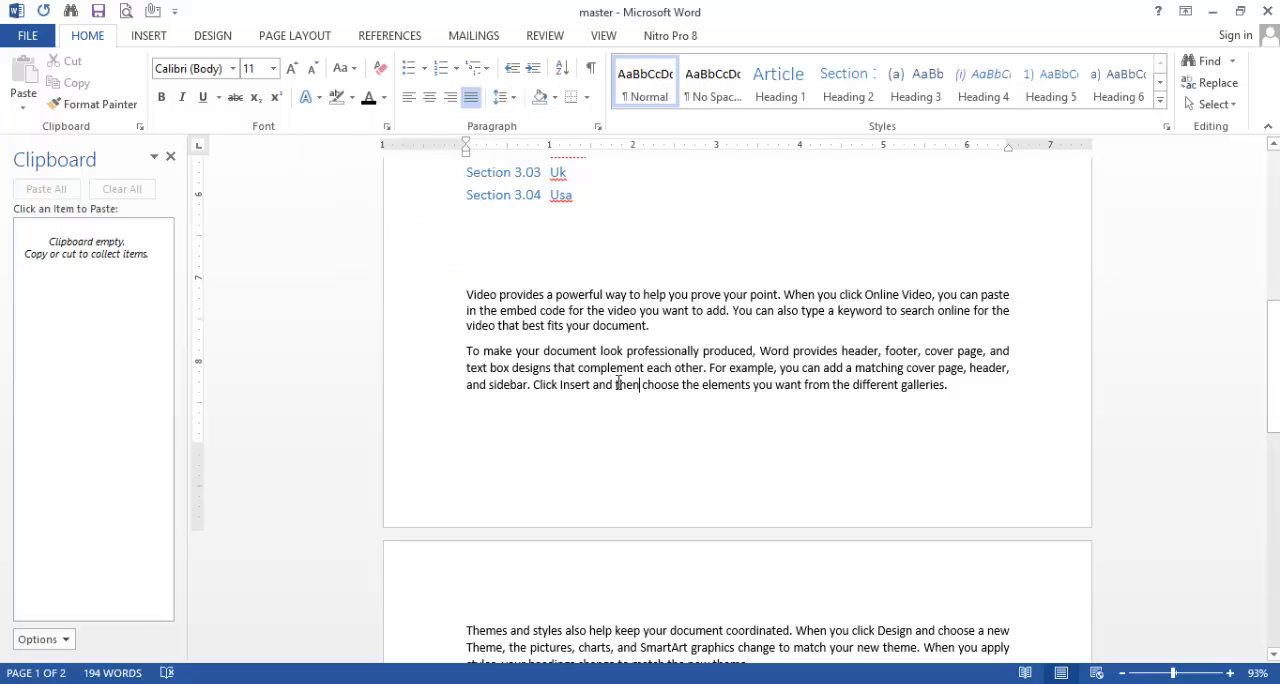
Step: Apply light green shading to the "Video provides" and "To make your document" paragraphs, including the blank line above them
scroll(620, 386, down, 3)
scroll(715, 388, up, 2)
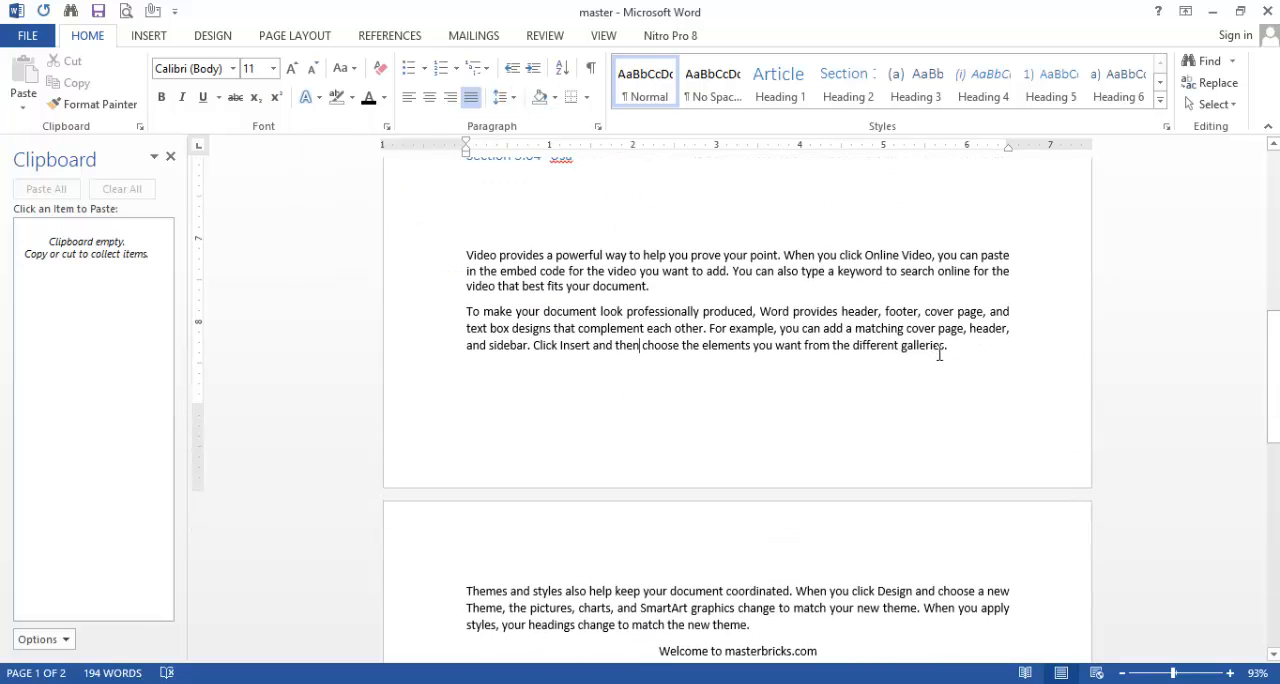
drag(955, 351, 884, 341)
drag(573, 275, 480, 251)
click(555, 97)
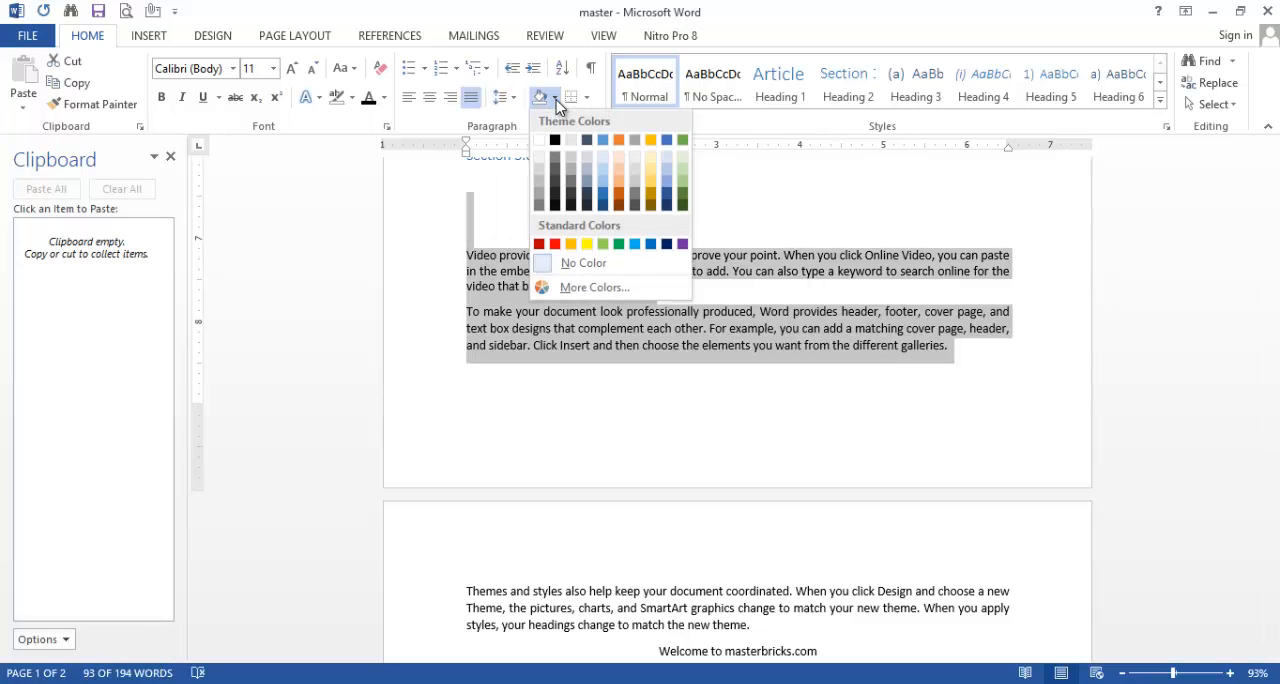
click(683, 190)
click(666, 397)
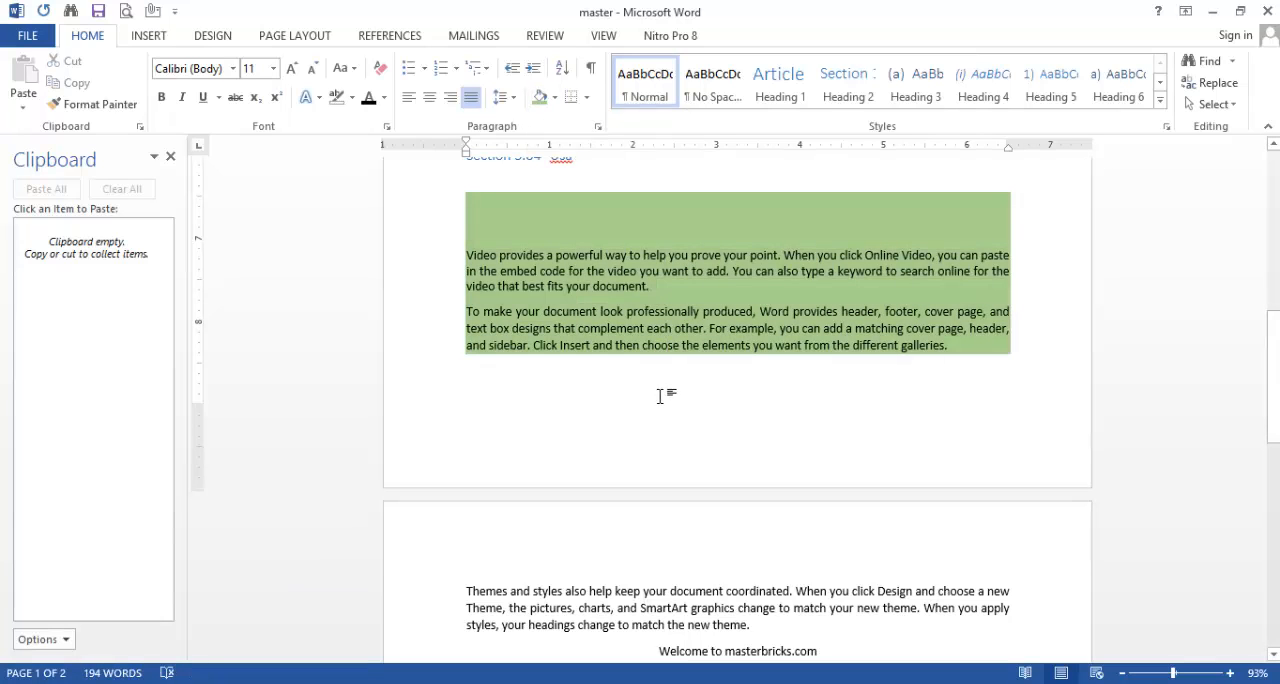
Step: Highlight the text from "Video provides" through "You can also" in yellow
click(351, 97)
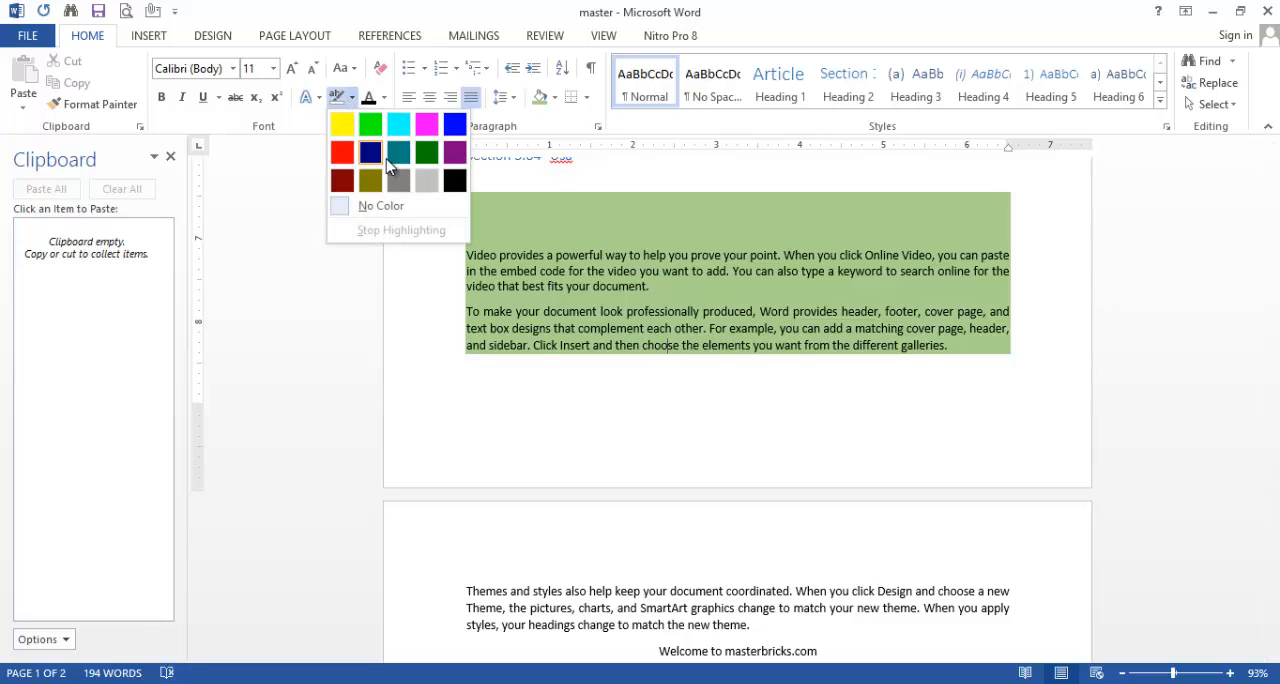
click(342, 123)
mouse_move(608, 247)
mouse_down()
mouse_move(776, 262)
mouse_move(800, 278)
mouse_up()
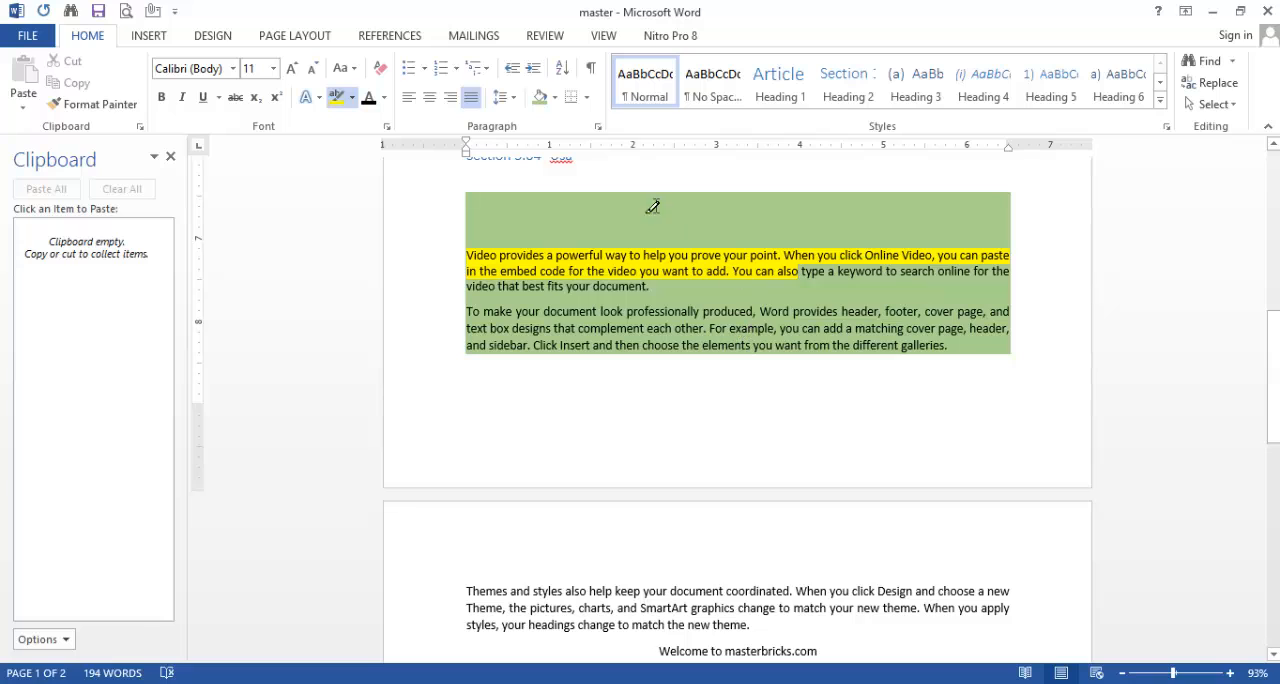
Step: Change the font color of "way to help you prove your" in the highlighted "Video provides" paragraph to orange
click(385, 103)
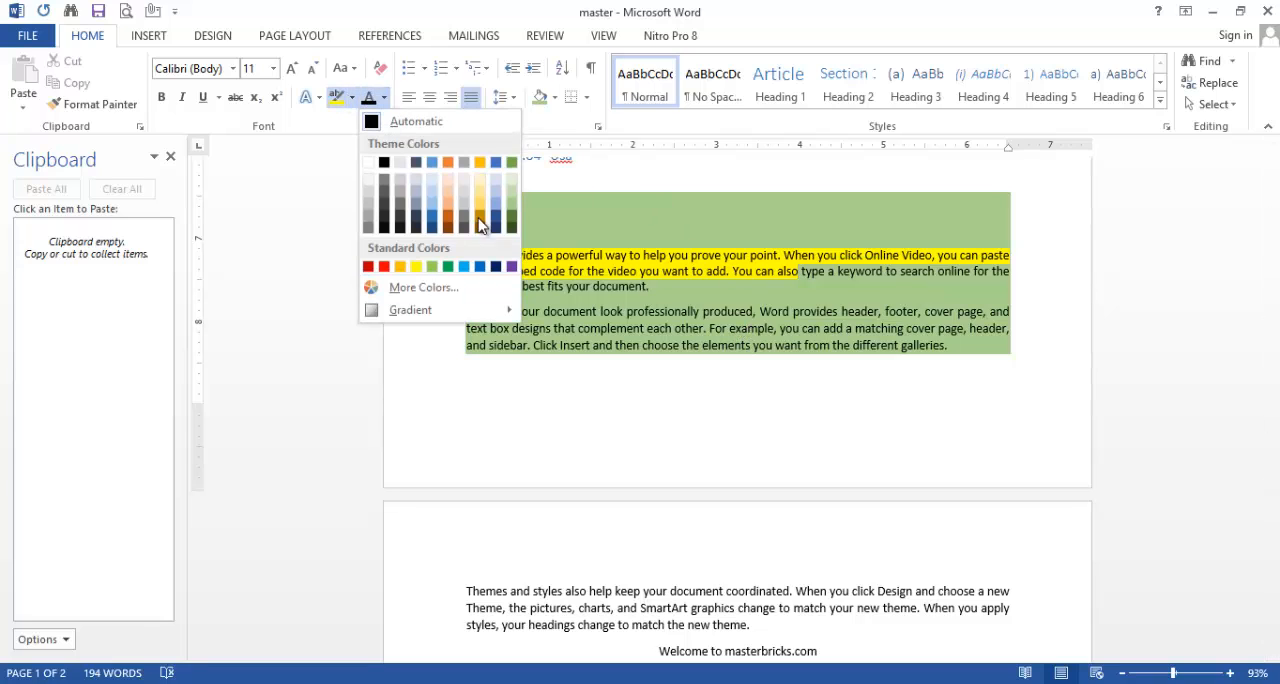
click(443, 218)
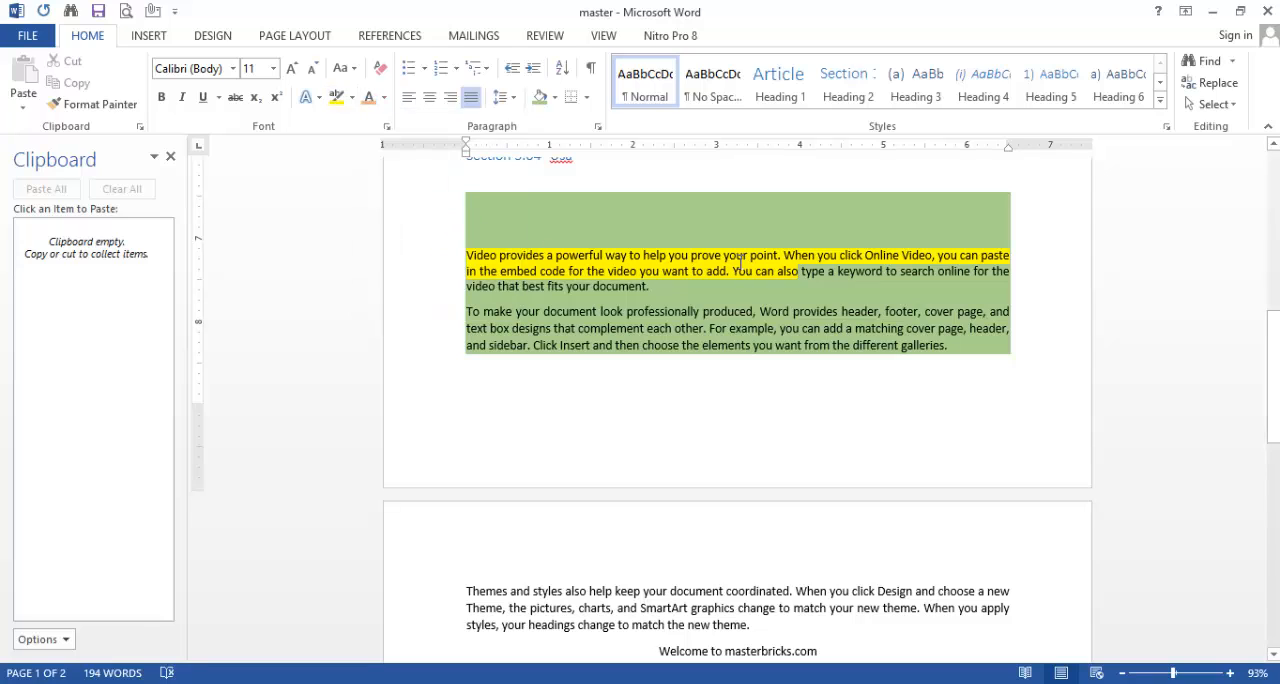
drag(740, 262, 602, 256)
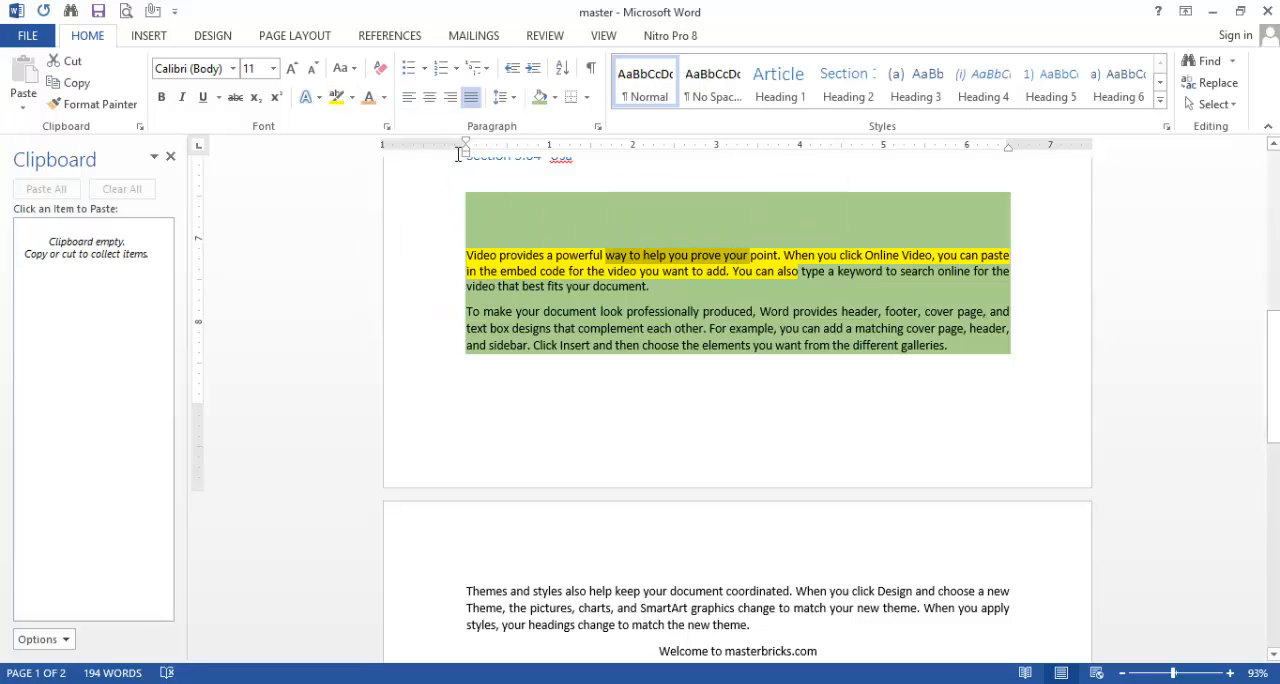
click(369, 100)
click(700, 385)
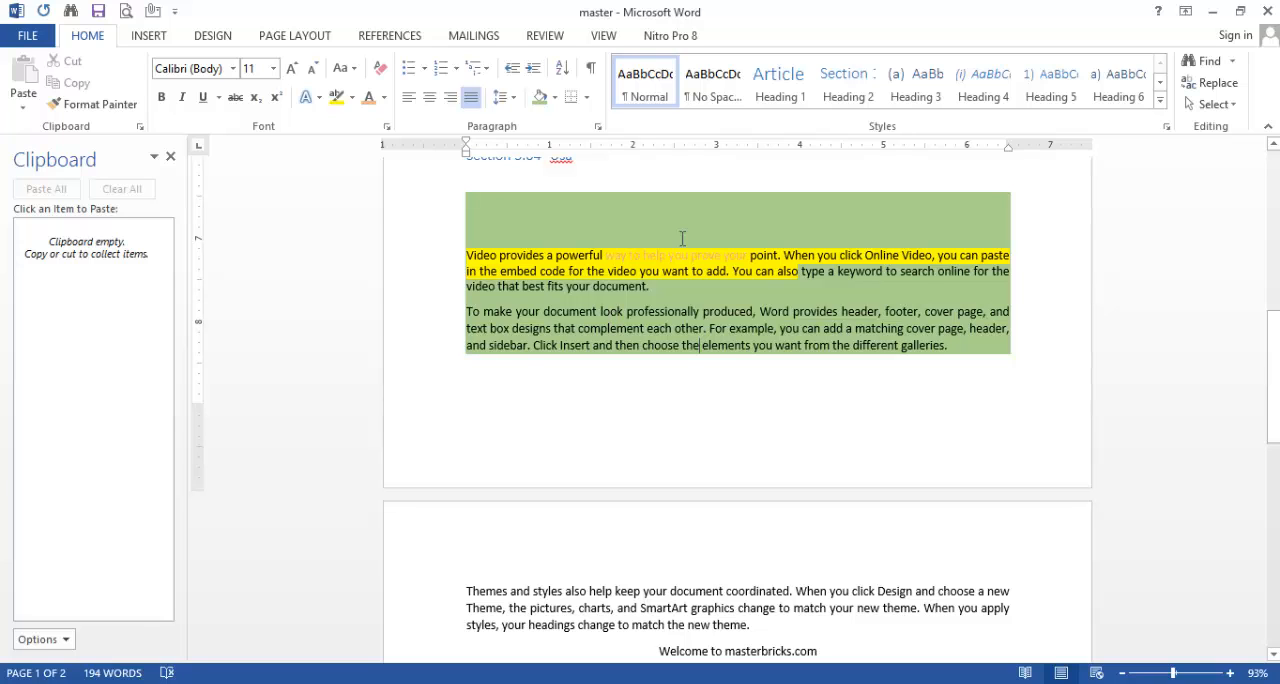
Step: Delete the centered "Welcome to masterbricks.com" line on the second page
scroll(1010, 387, down, 4)
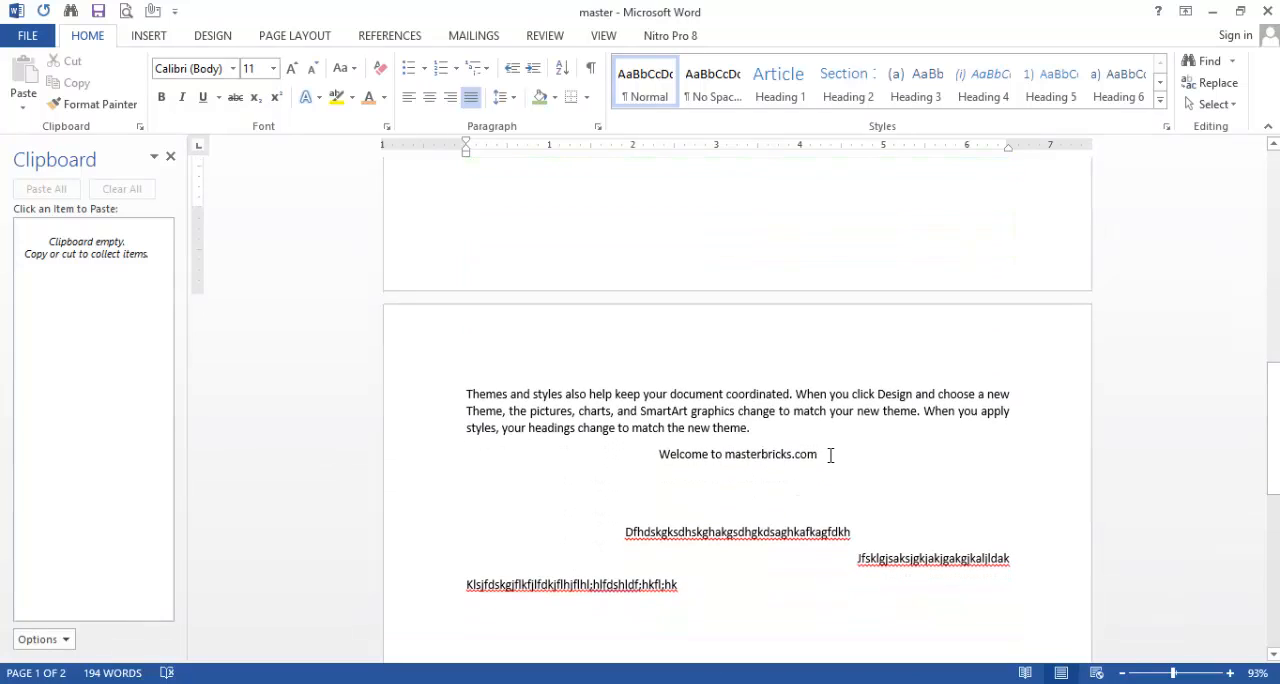
drag(816, 454, 663, 451)
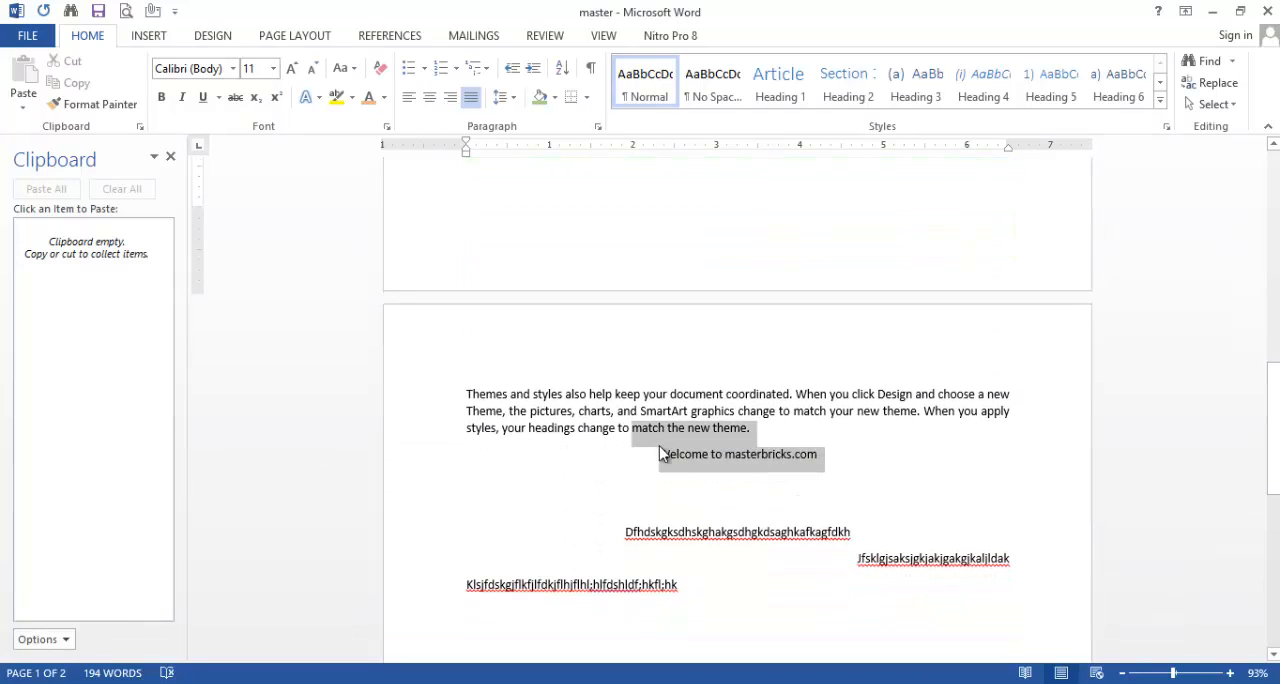
click(815, 451)
drag(815, 451, 636, 457)
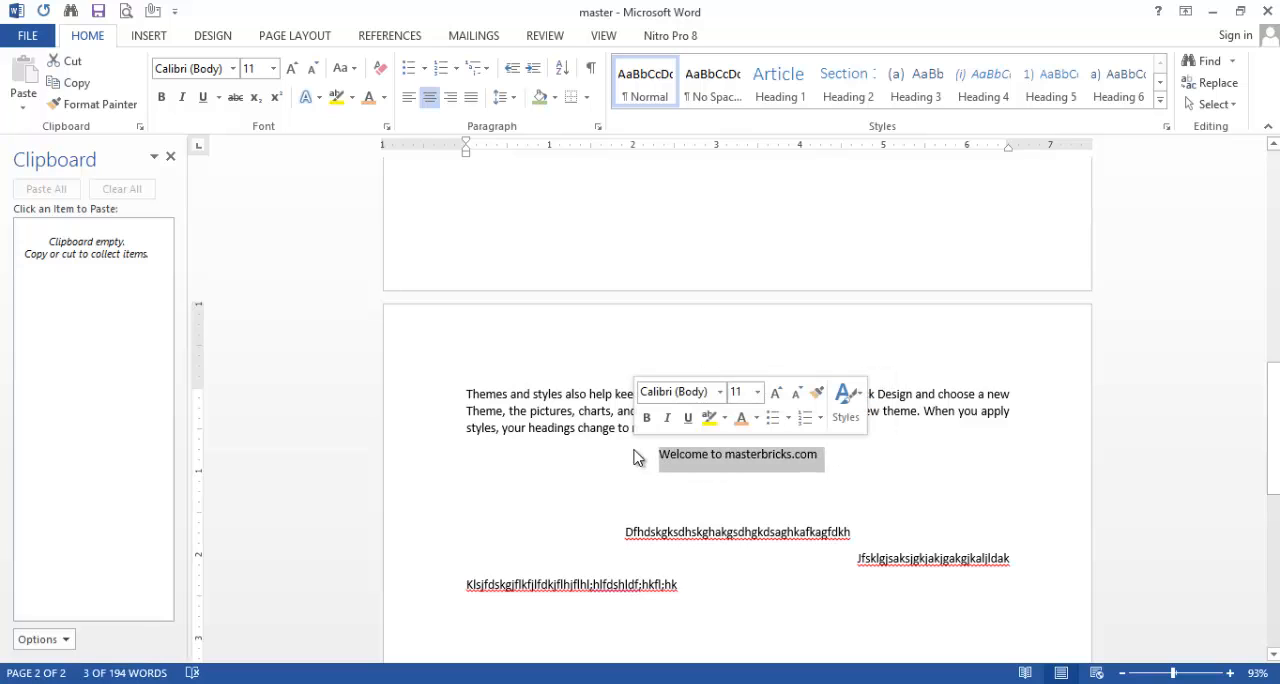
key(Delete)
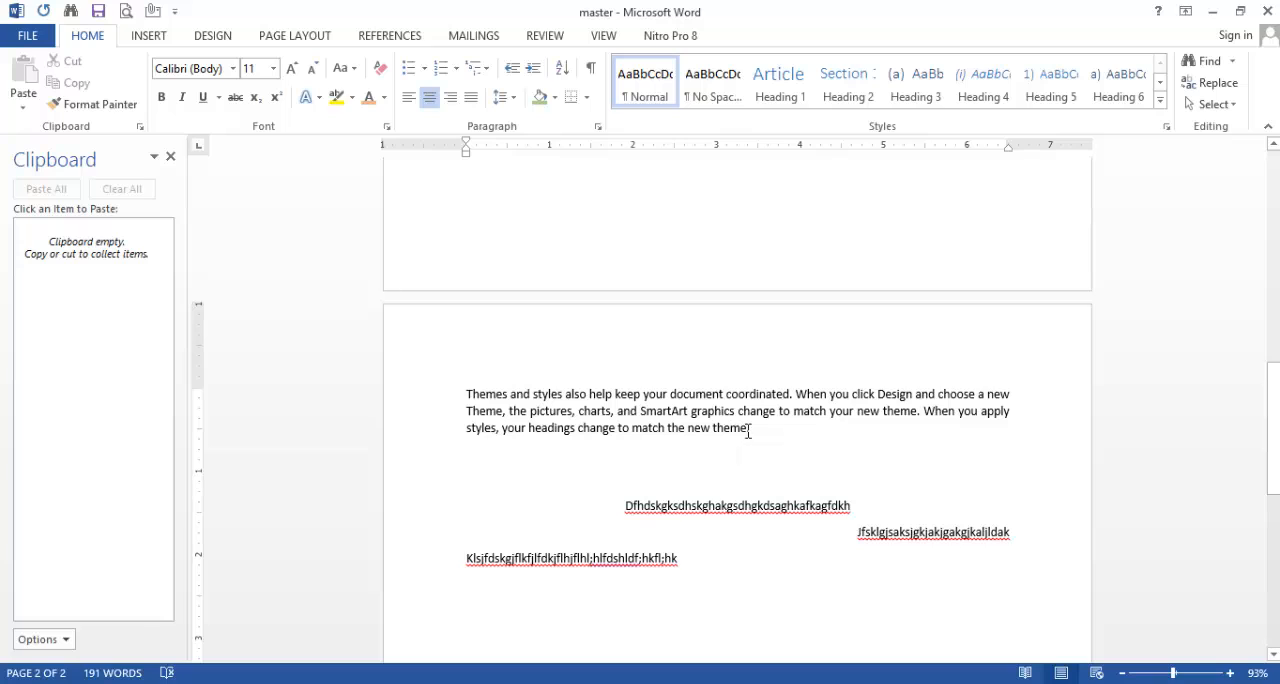
Step: Add bottom, left, right and top borders one after another to the "Themes and styles" paragraph
drag(760, 430, 480, 397)
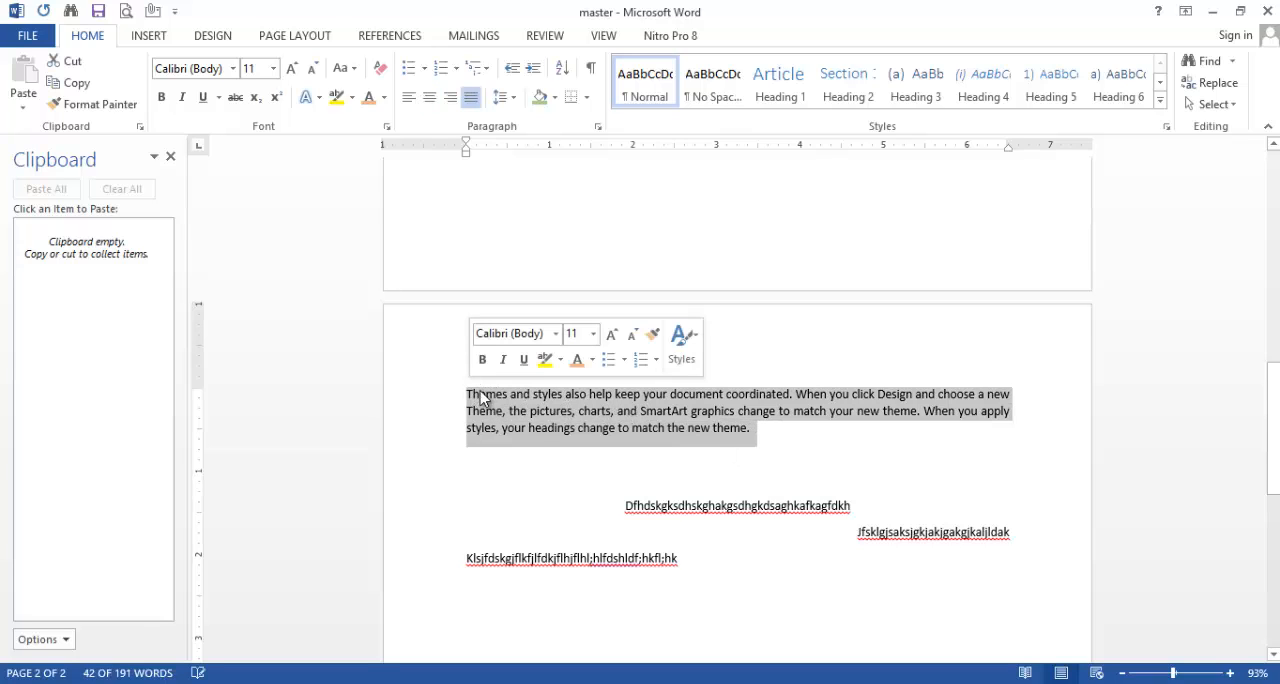
click(587, 98)
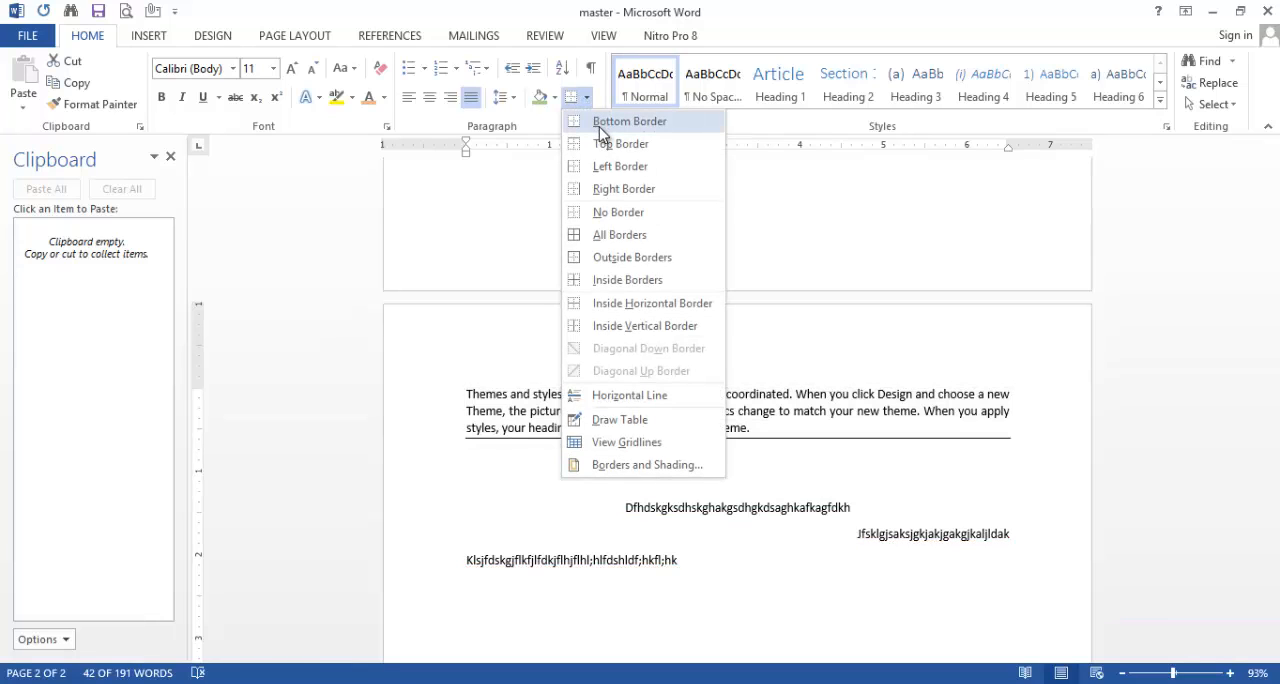
click(599, 125)
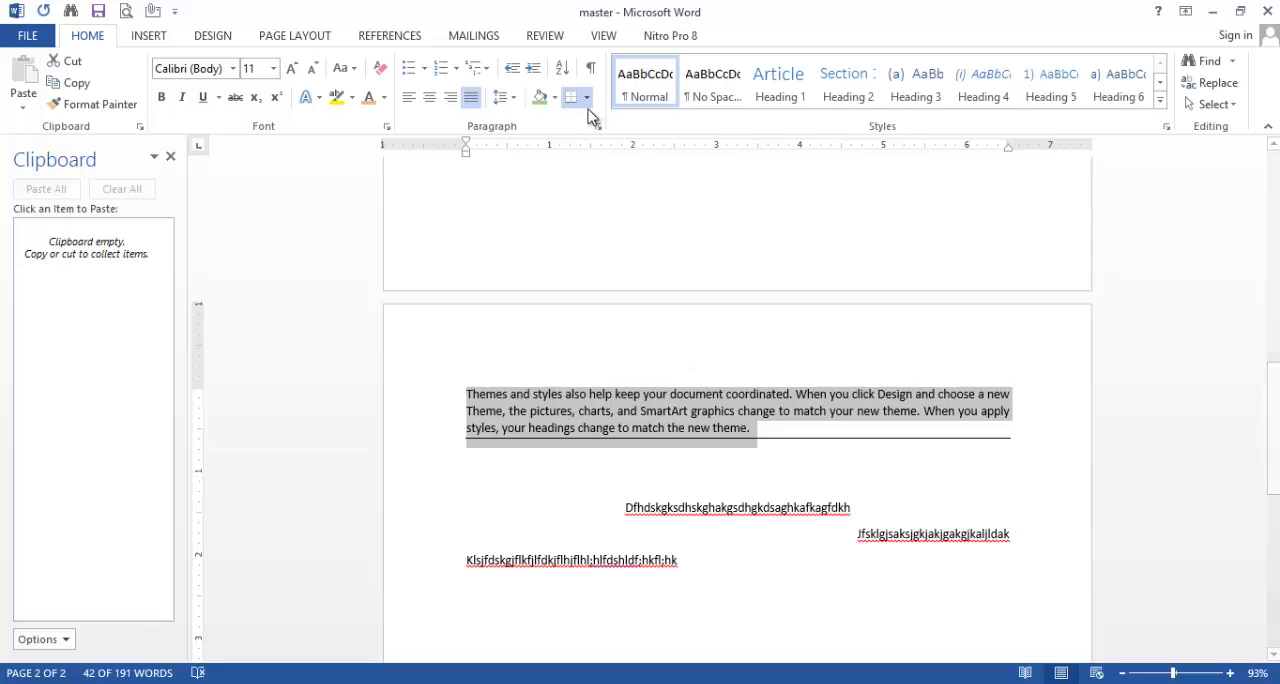
click(588, 98)
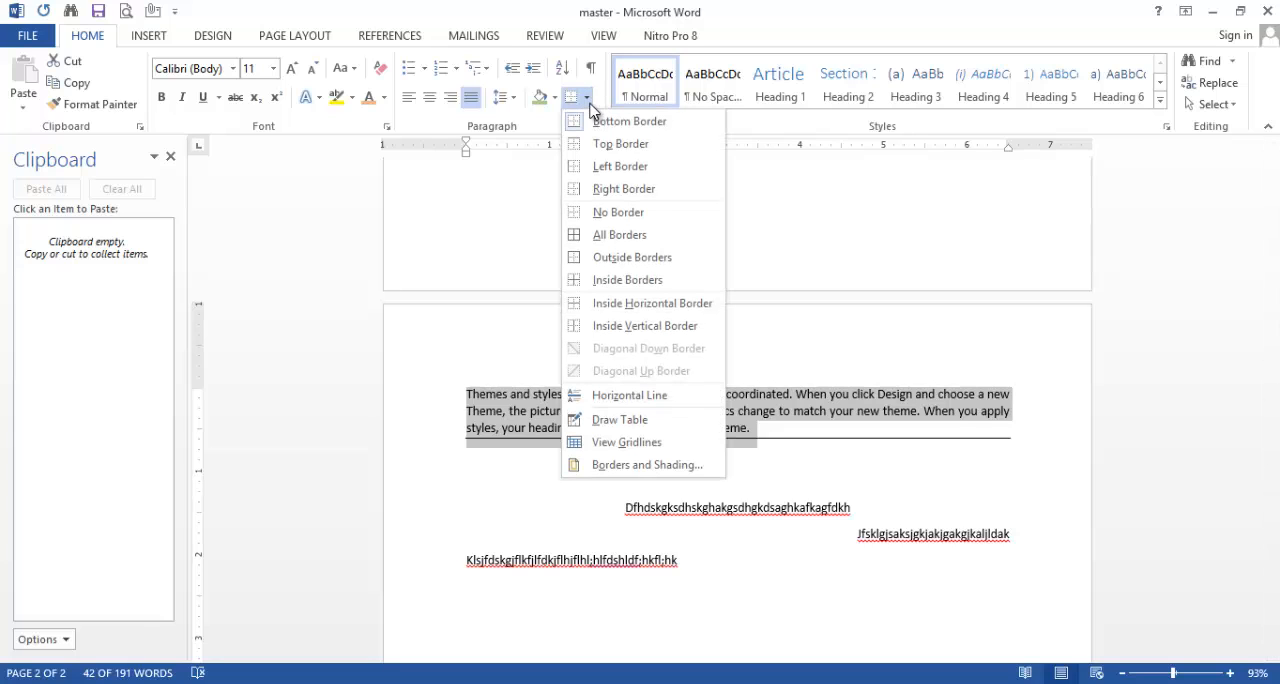
click(603, 167)
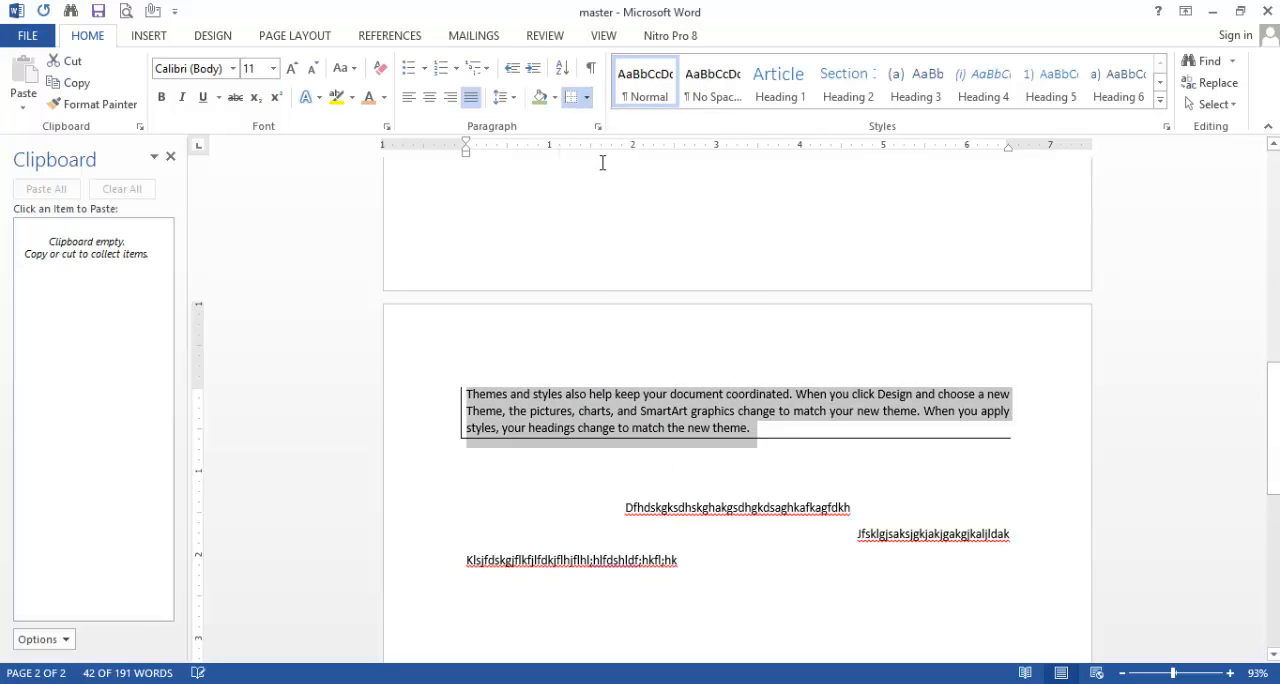
click(587, 99)
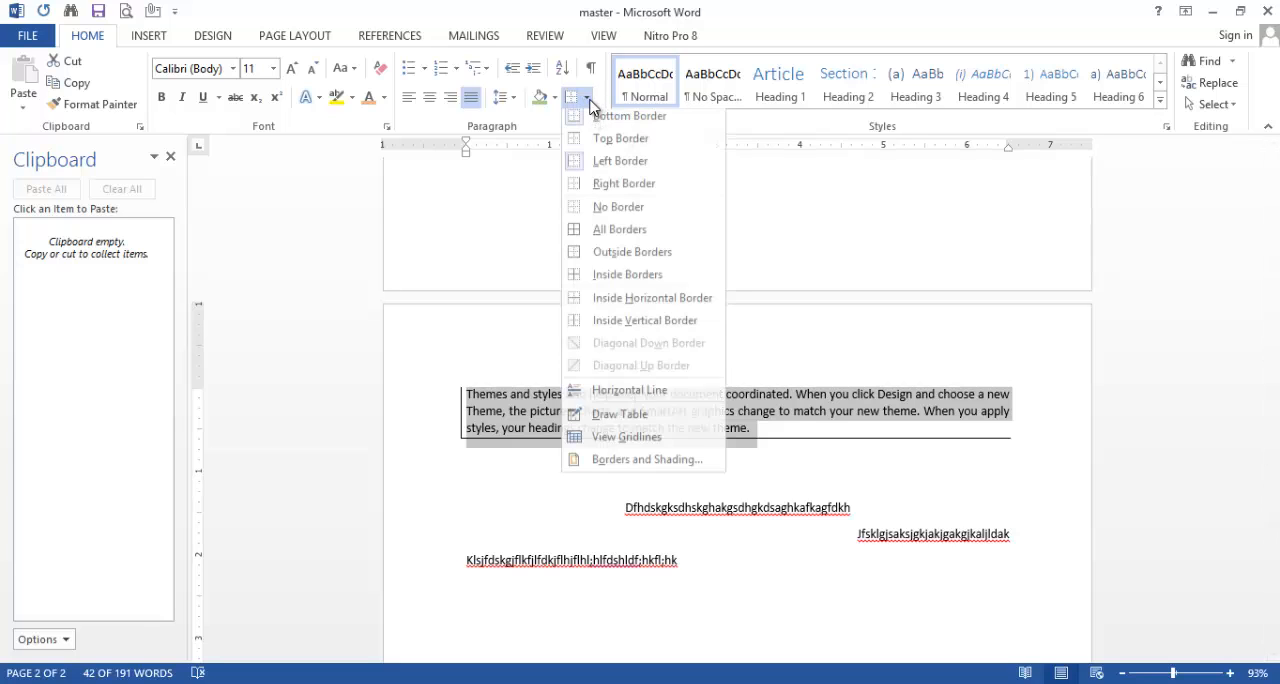
click(630, 188)
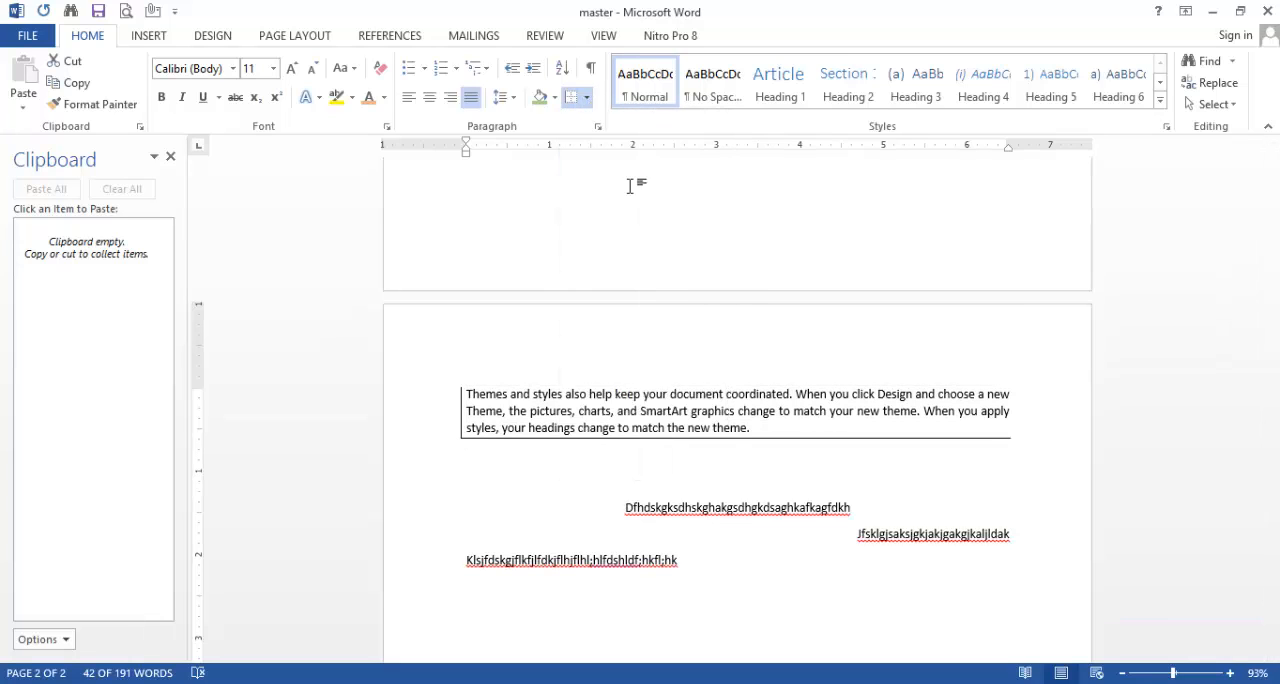
click(587, 98)
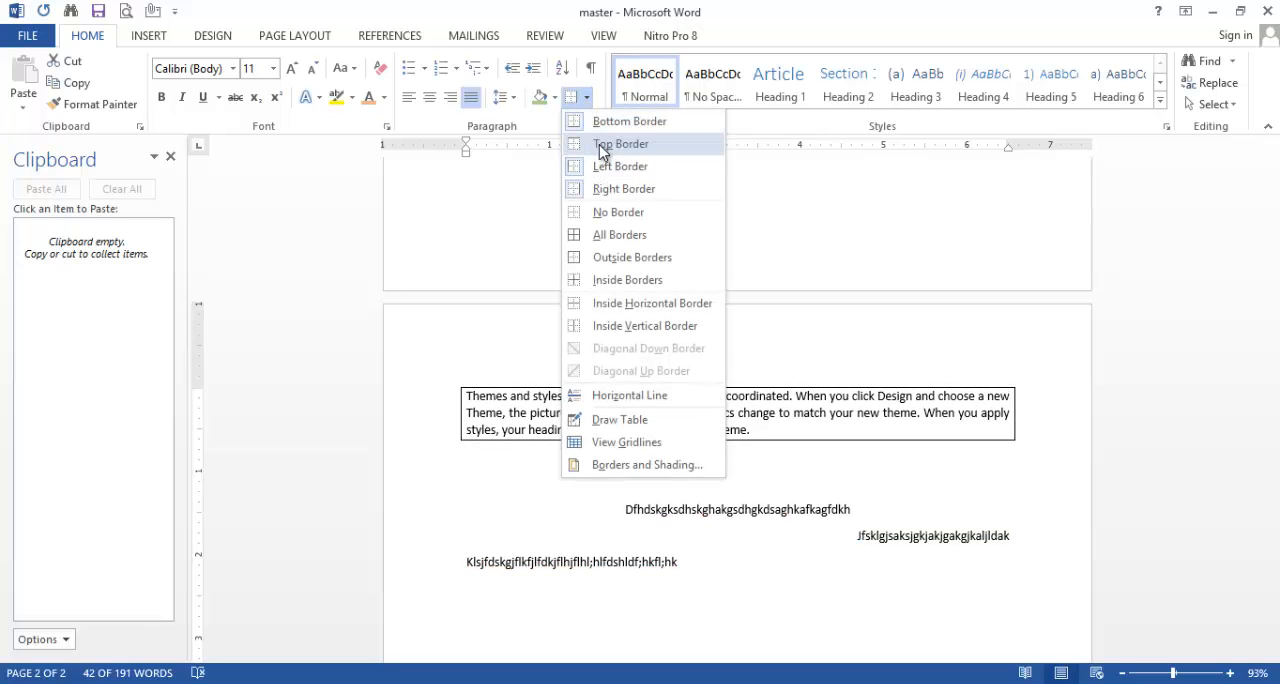
click(603, 146)
click(668, 336)
Step: Apply All Borders to the green-shaded "Video provides" and "To make your document" paragraphs, including the blank line above them
scroll(680, 303, up, 3)
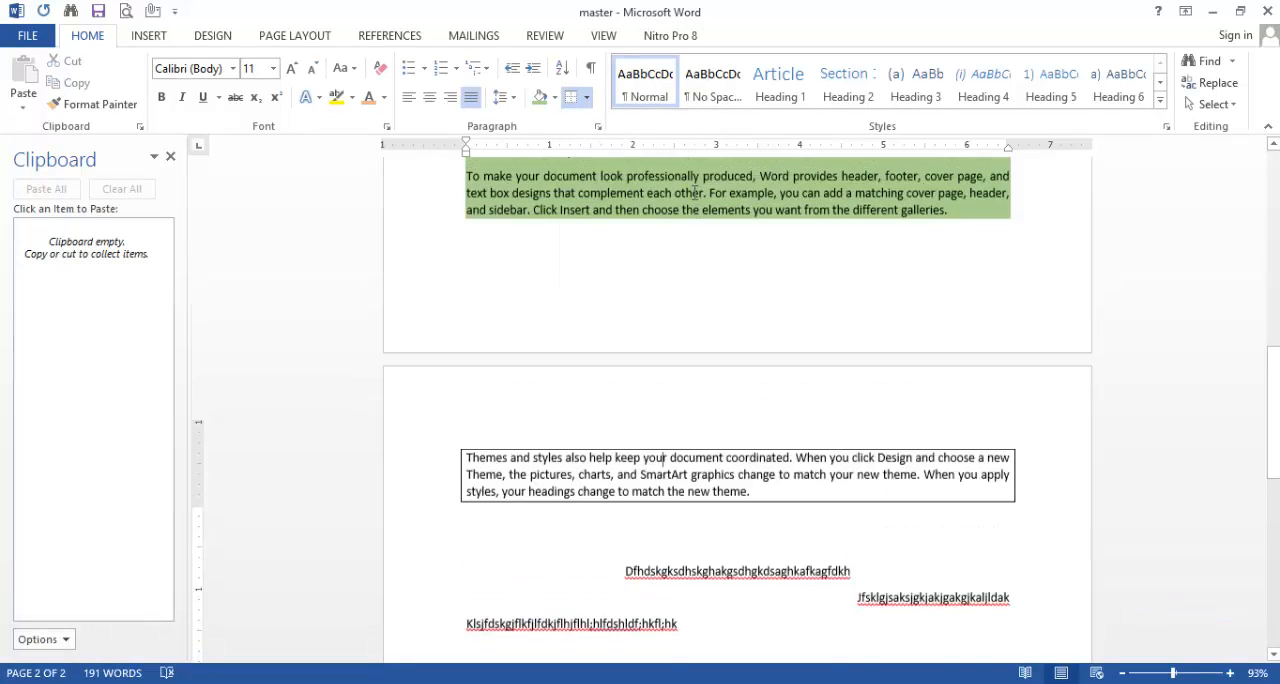
scroll(715, 237, up, 10)
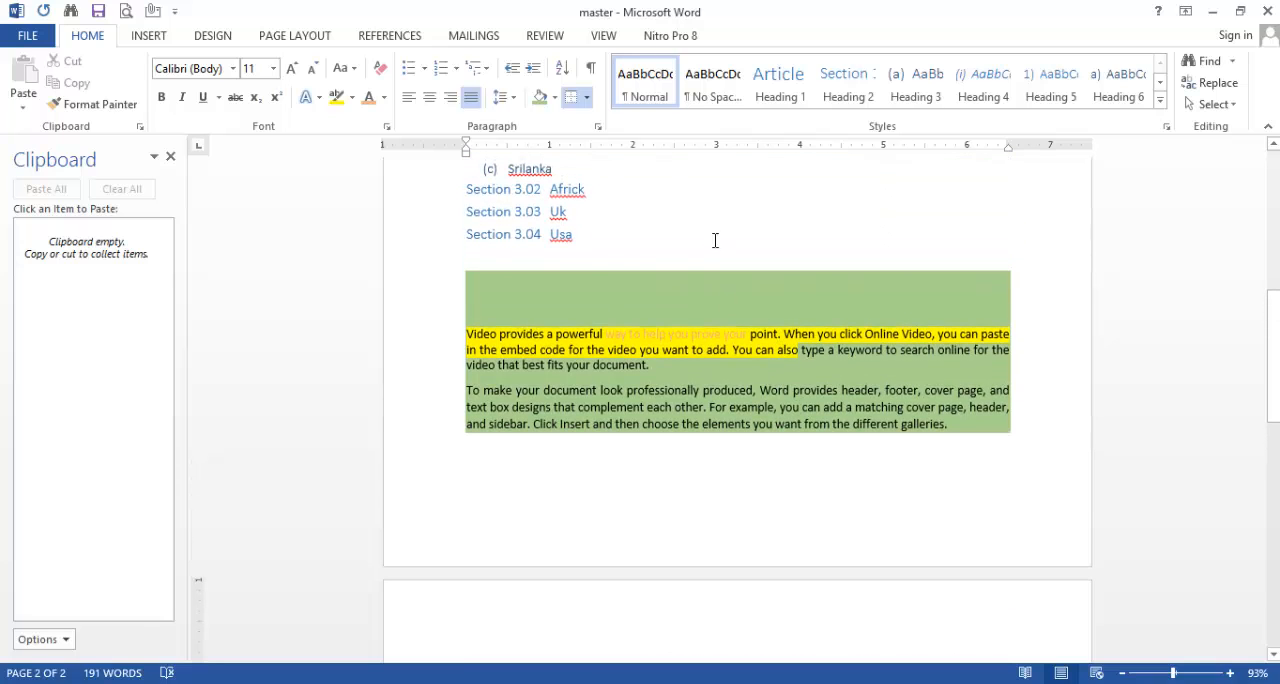
scroll(715, 236, down, 10)
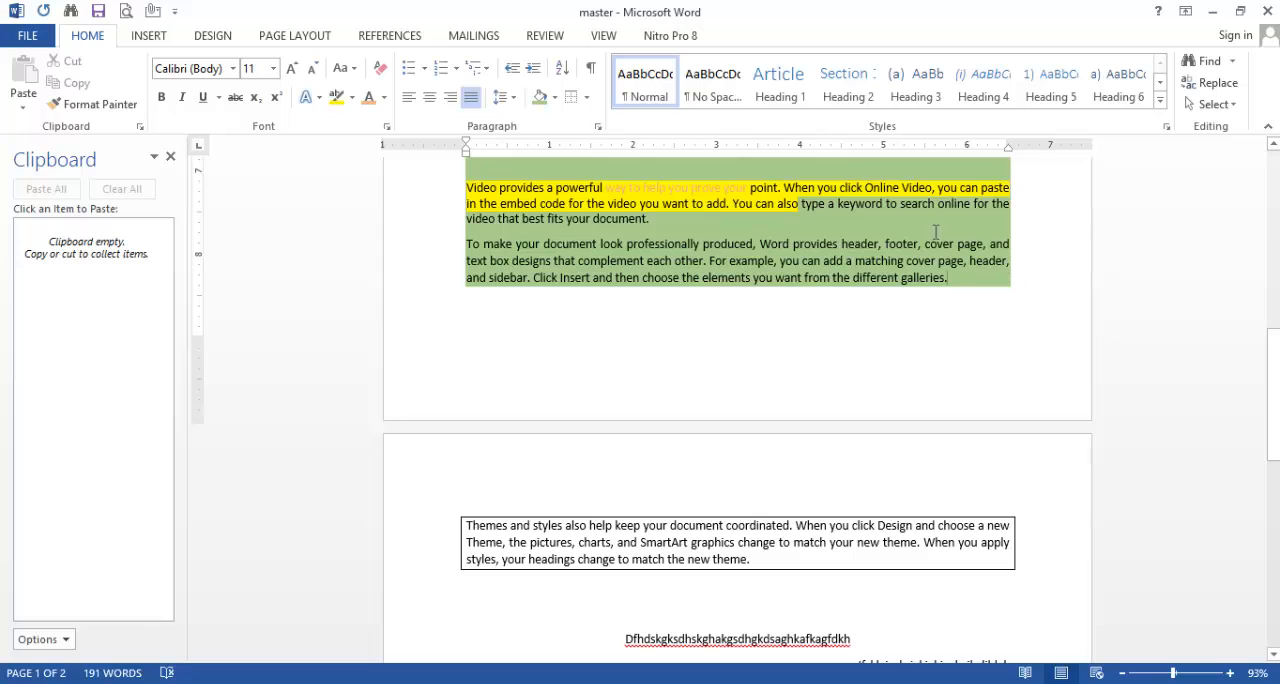
drag(948, 284, 566, 172)
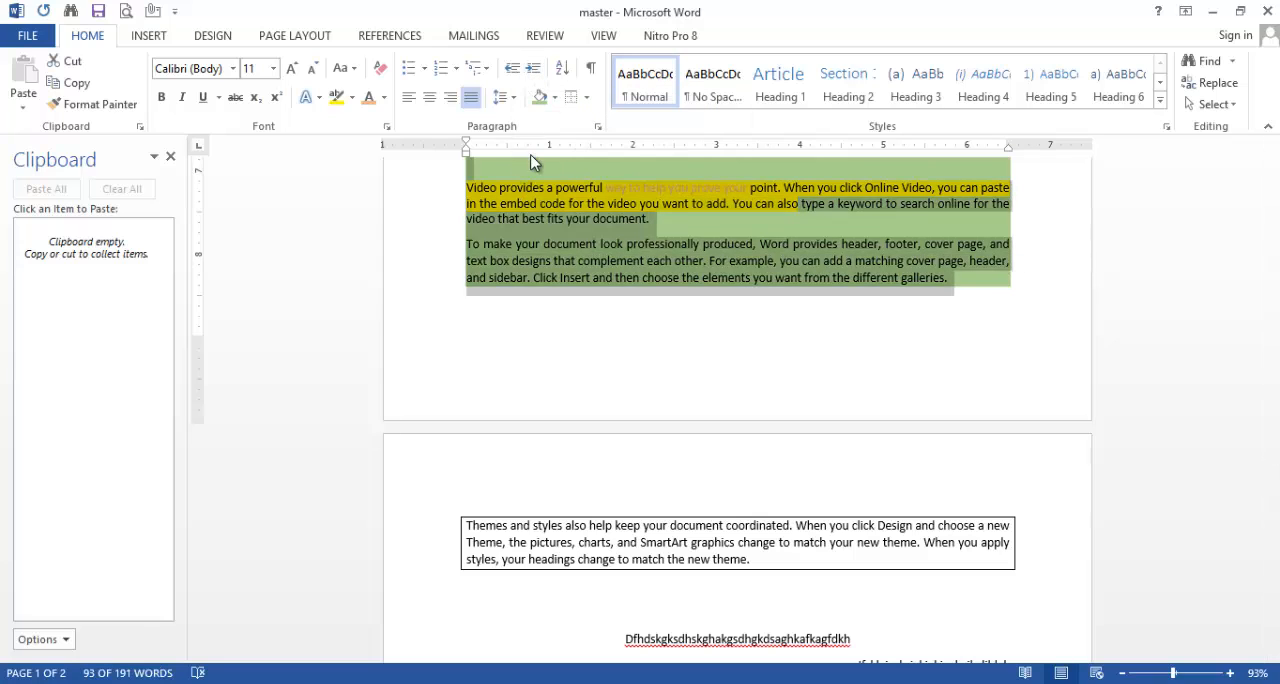
click(556, 98)
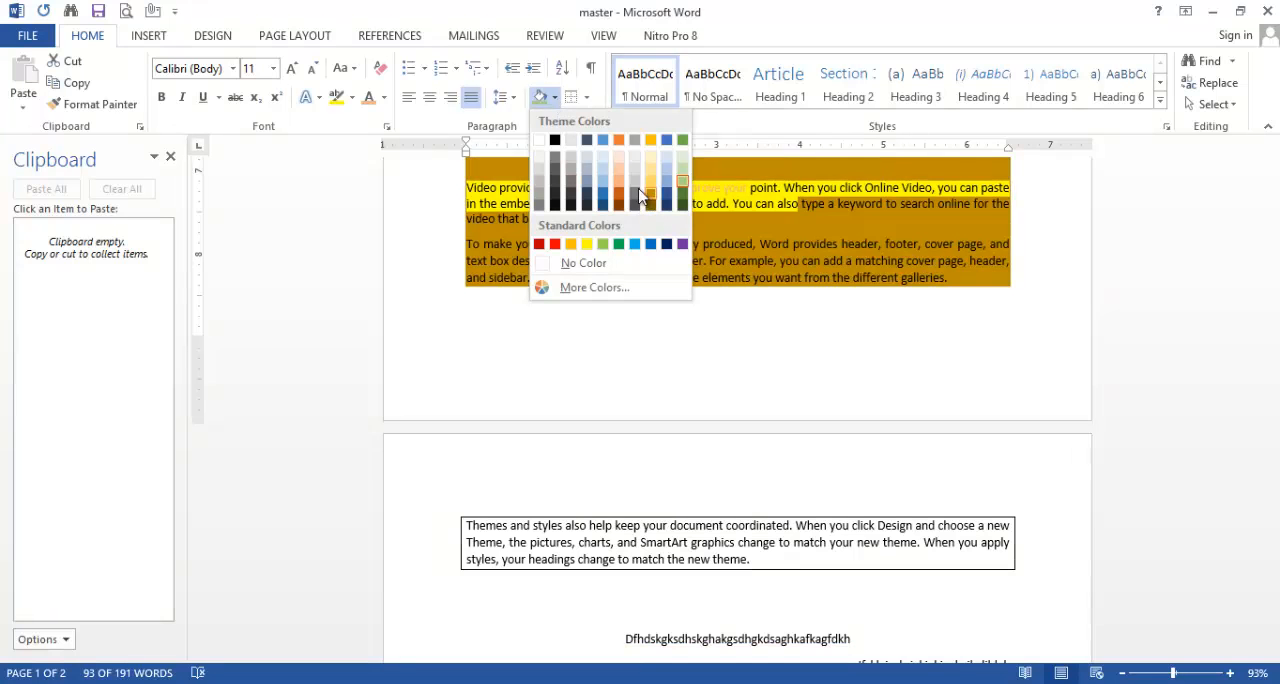
click(610, 212)
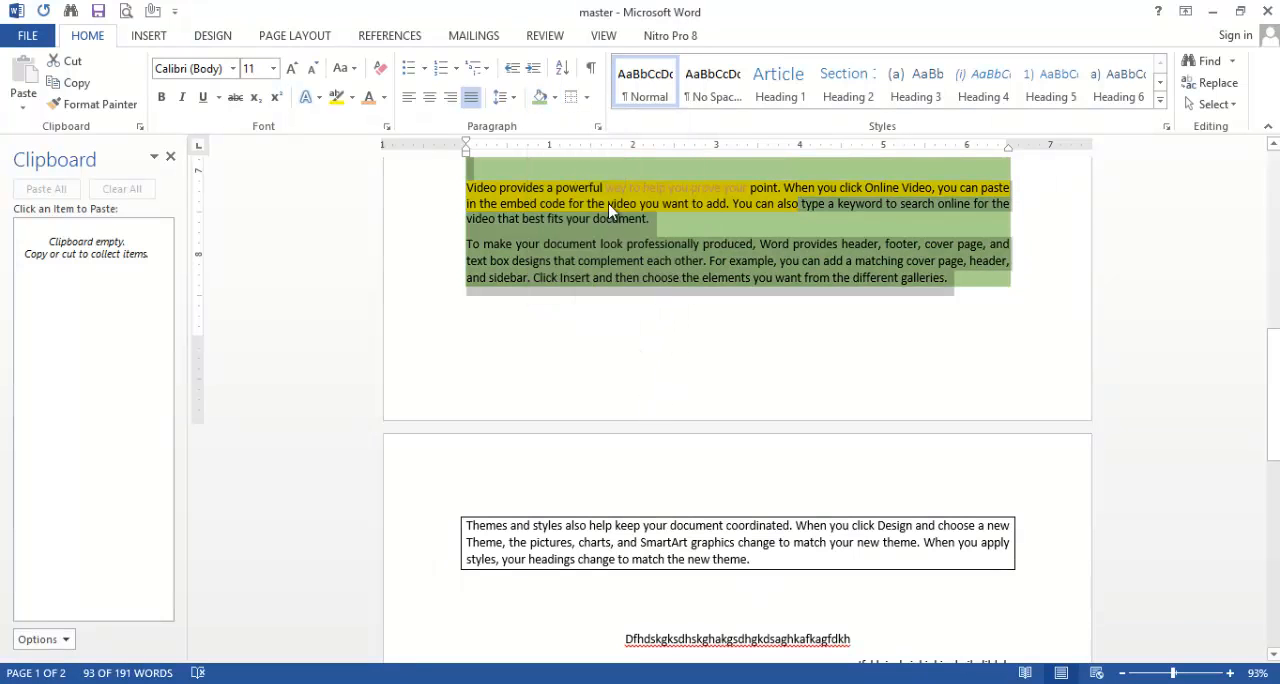
click(586, 97)
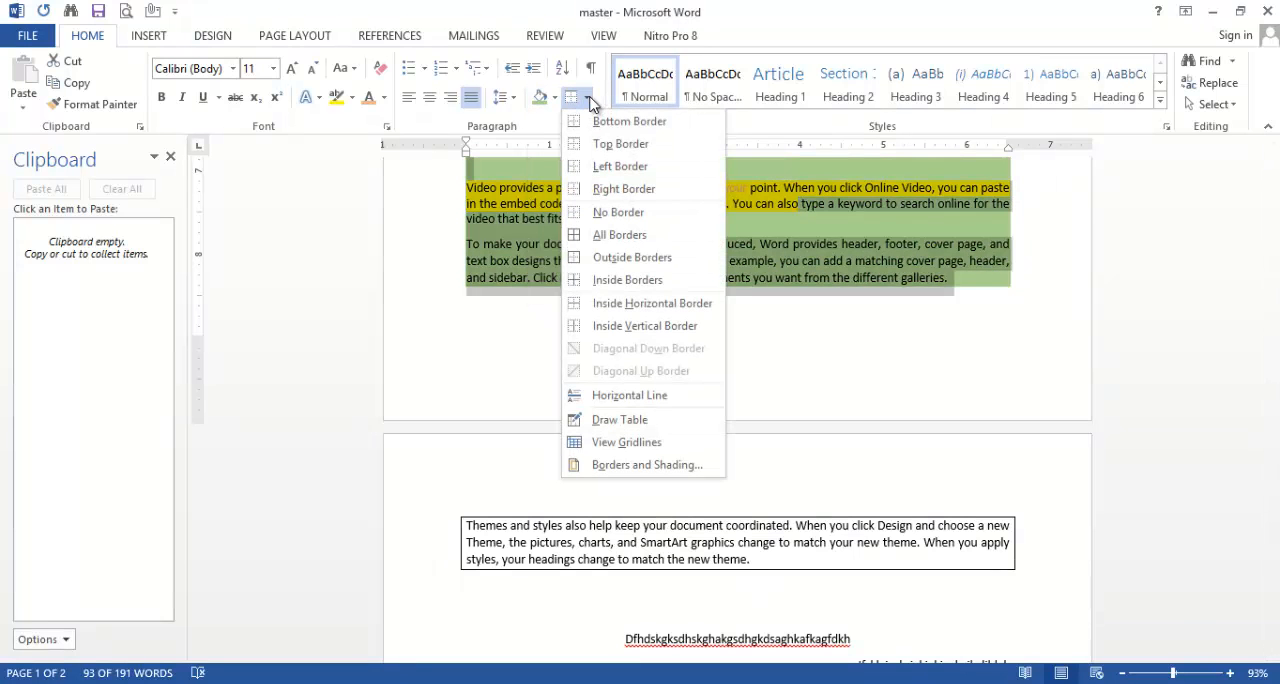
click(618, 236)
click(740, 364)
scroll(741, 363, up, 3)
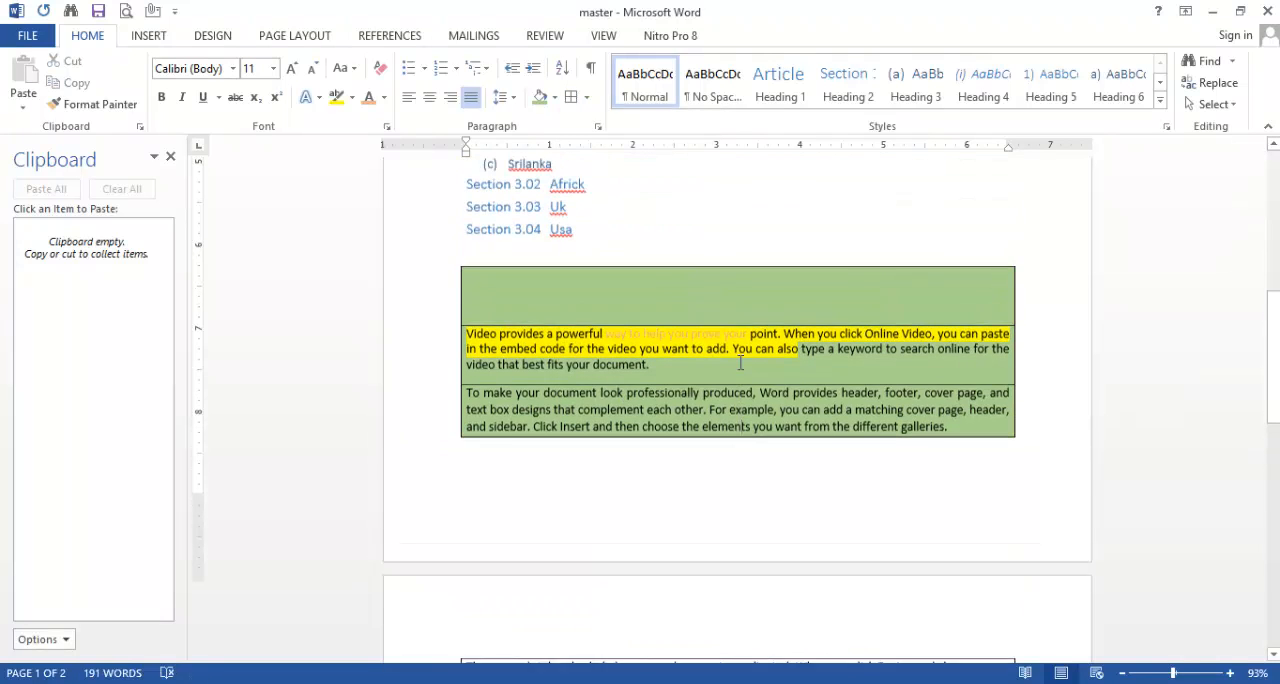
scroll(740, 364, up, 1)
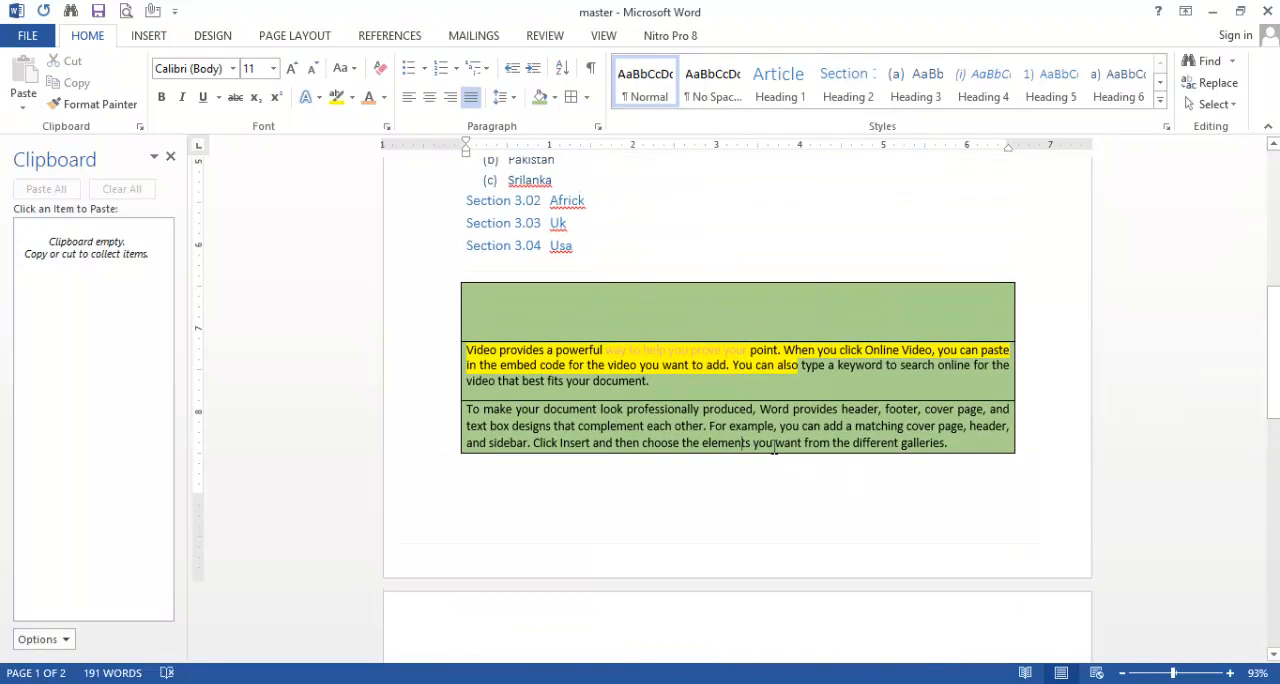
Step: Remove all borders from the "Themes and styles" paragraph with No Border
scroll(752, 499, down, 5)
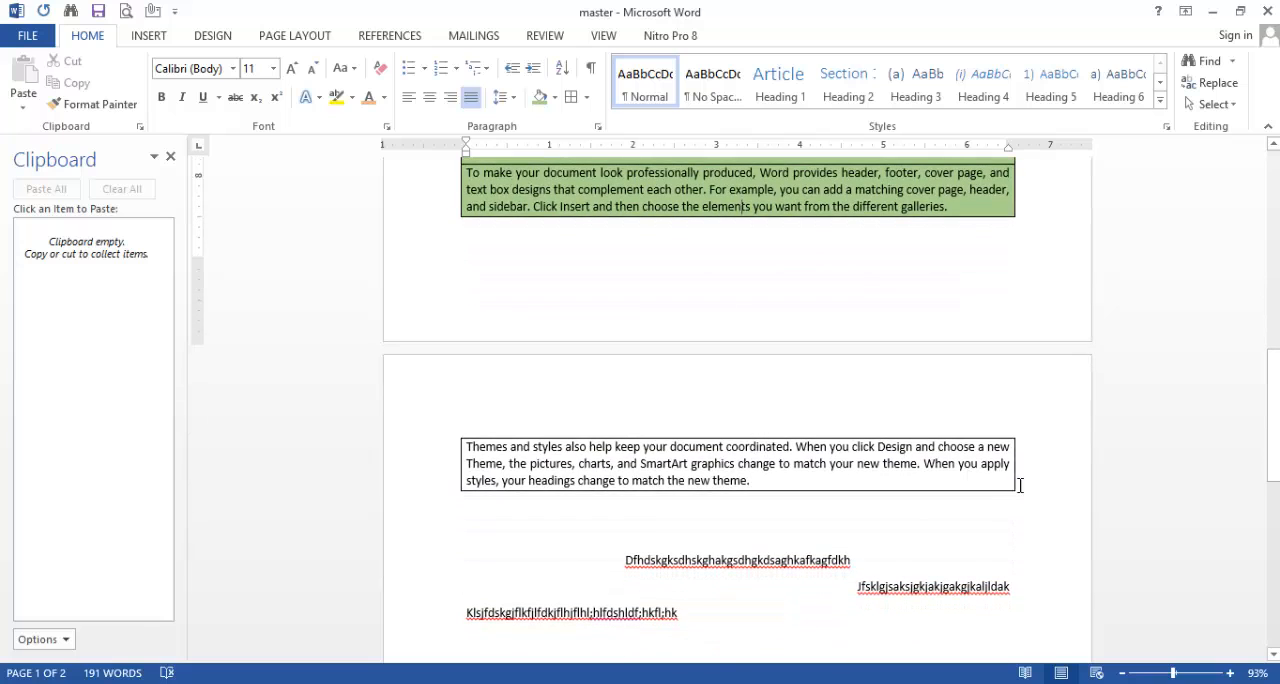
drag(752, 481, 469, 432)
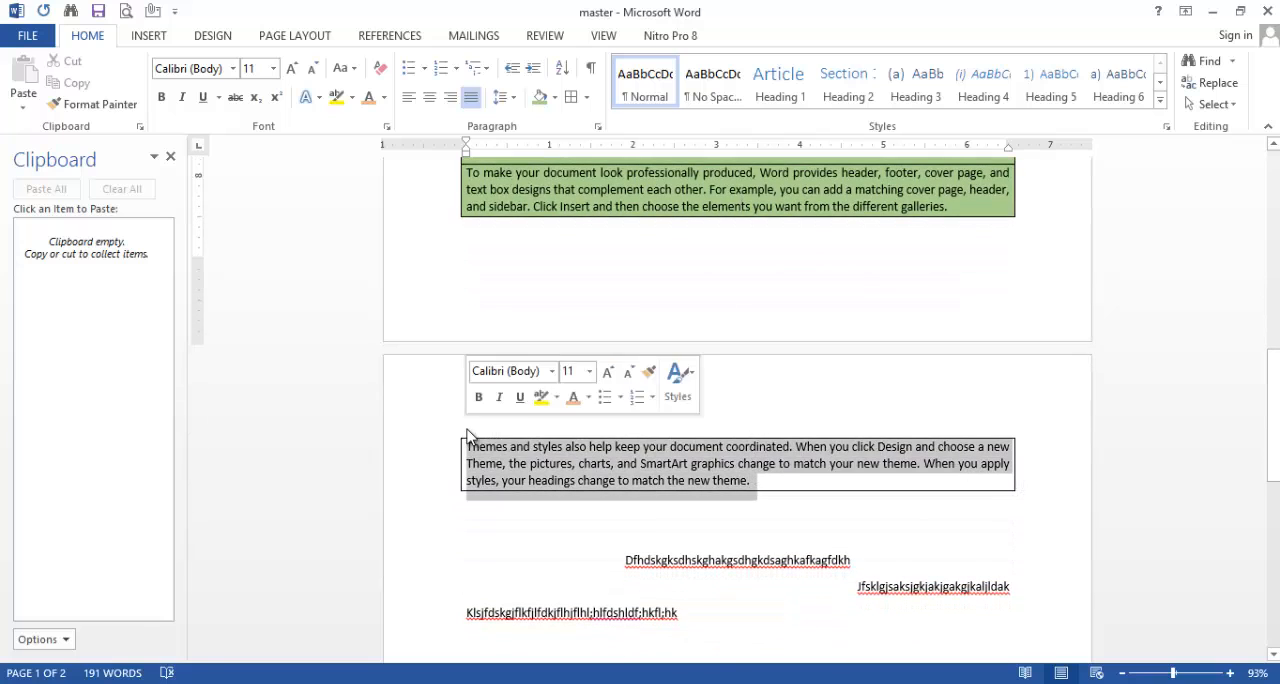
click(586, 97)
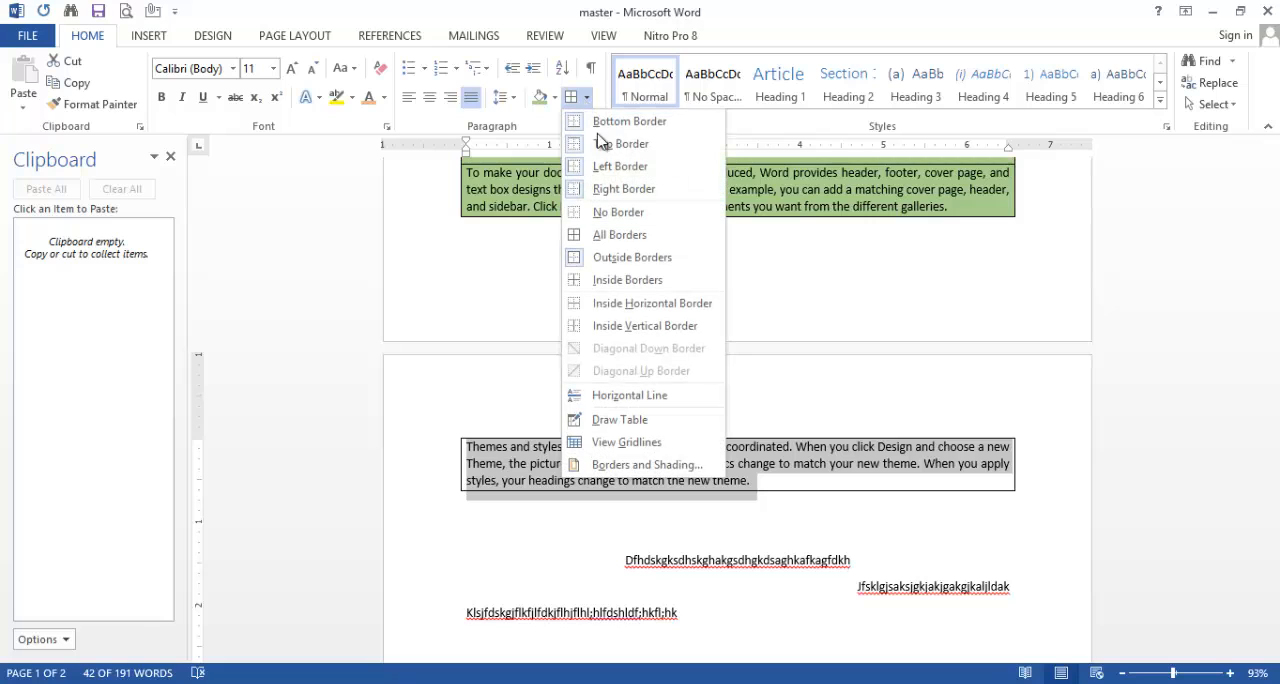
click(613, 213)
click(797, 503)
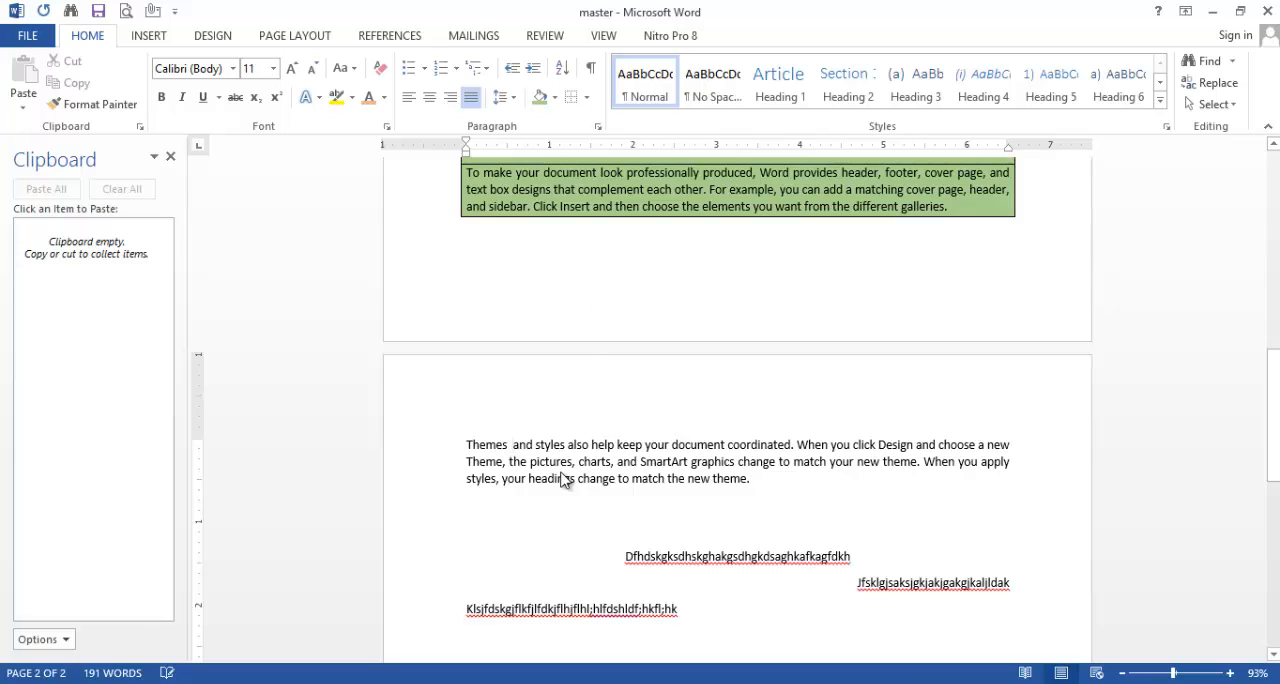
Step: Insert paragraph breaks after "SmartArt graphics" and "your headings change", and add extra spaces before "your headings"
click(771, 462)
key(Return)
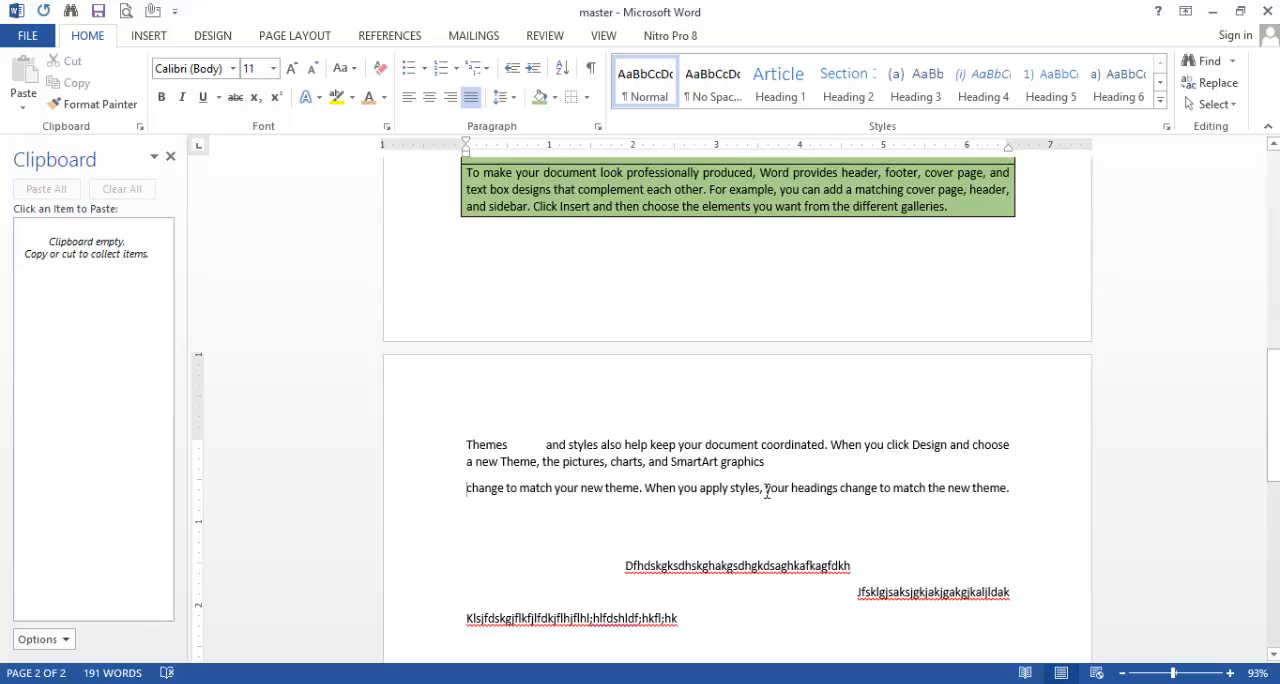
click(765, 488)
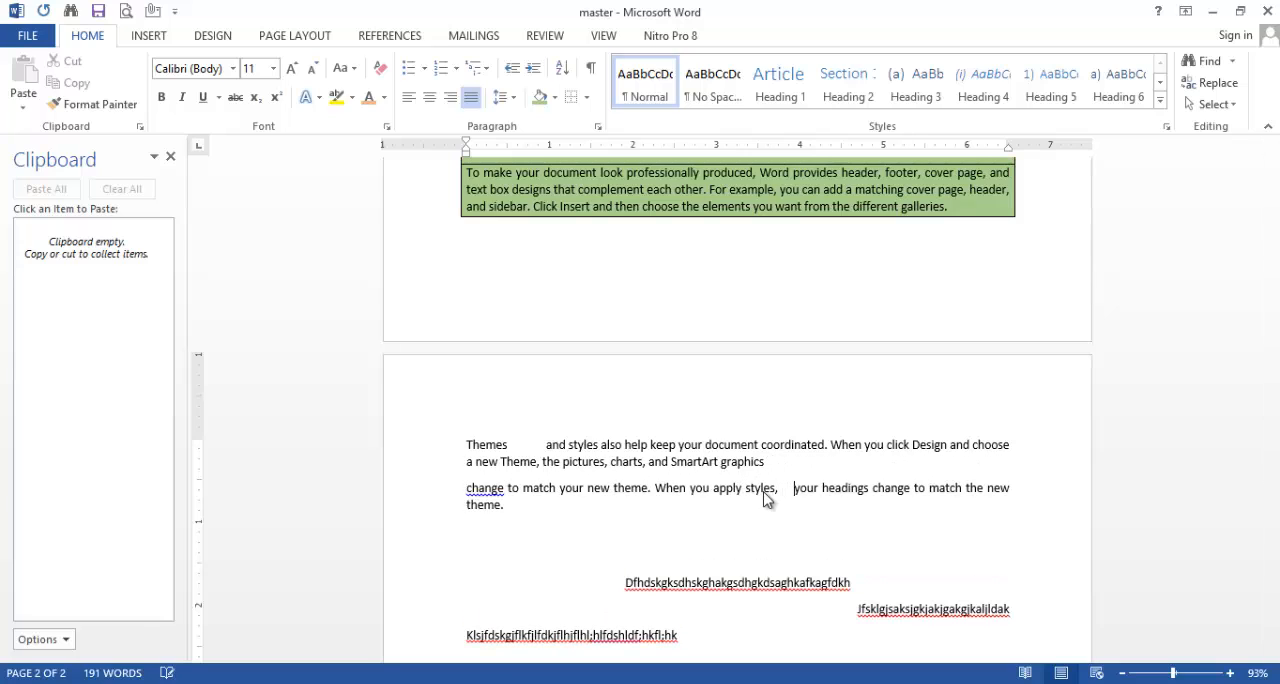
click(914, 488)
key(Return)
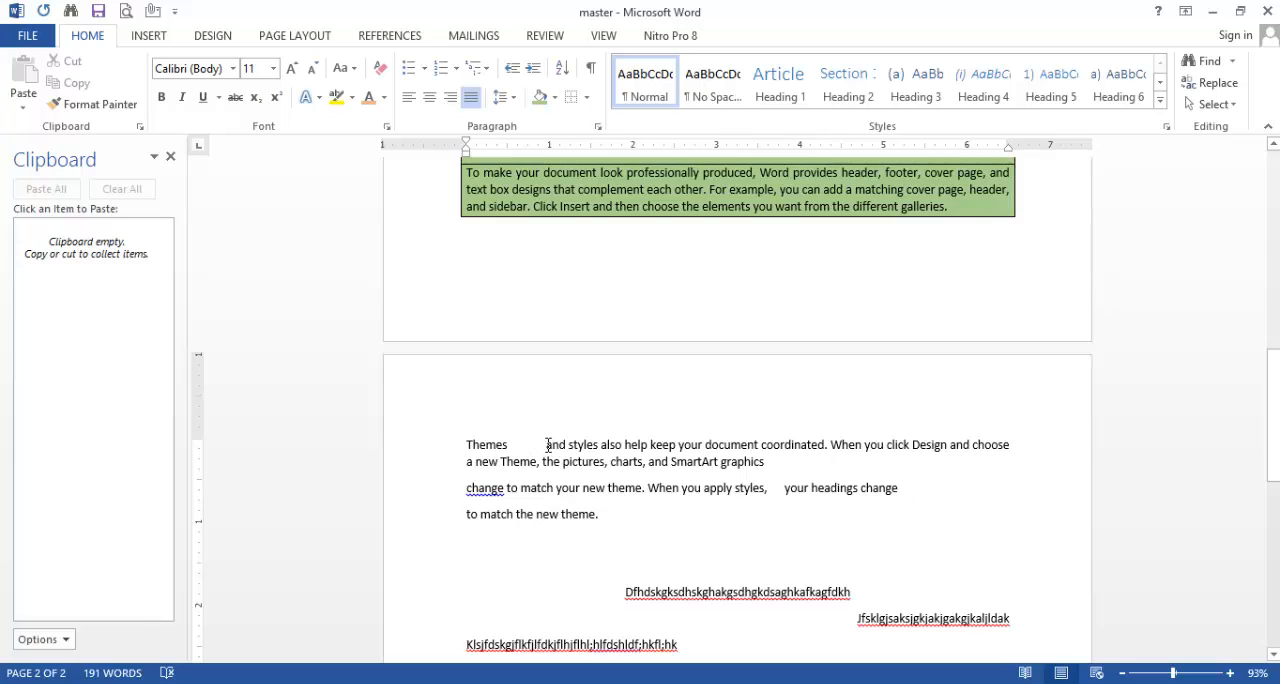
Step: Select the split "Themes and styles" text, turn on the display of formatting marks, and deselect the text
drag(604, 516, 477, 443)
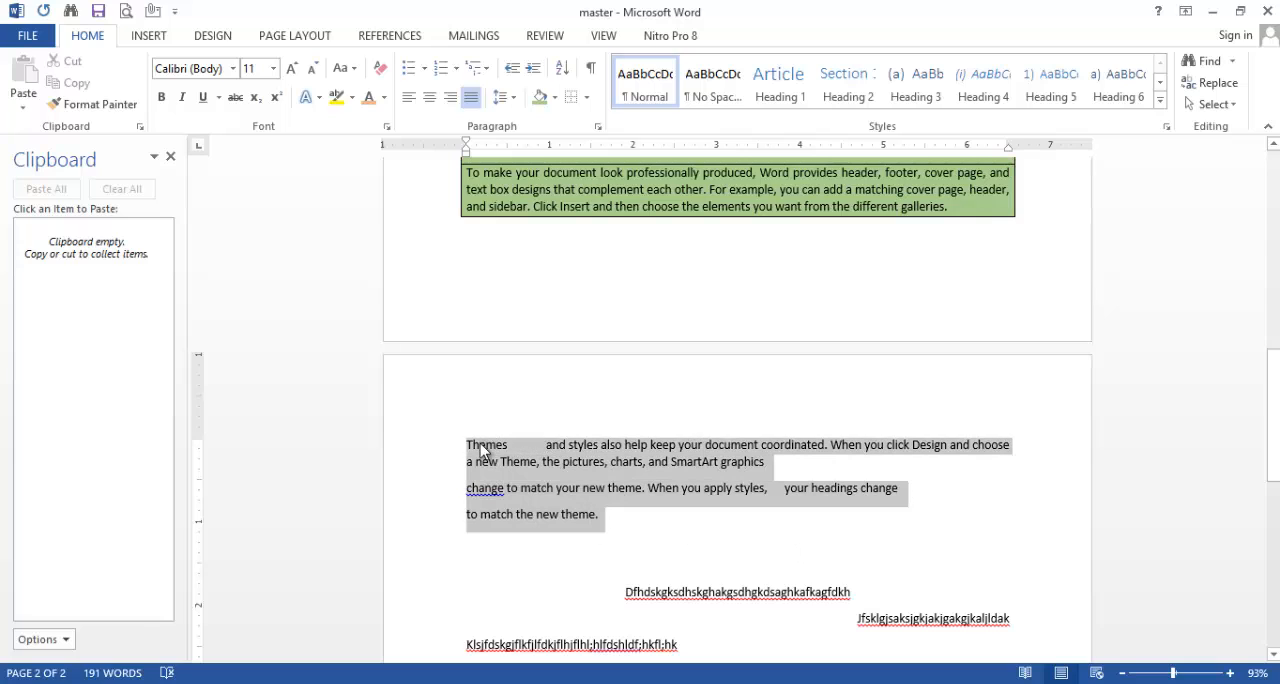
click(592, 75)
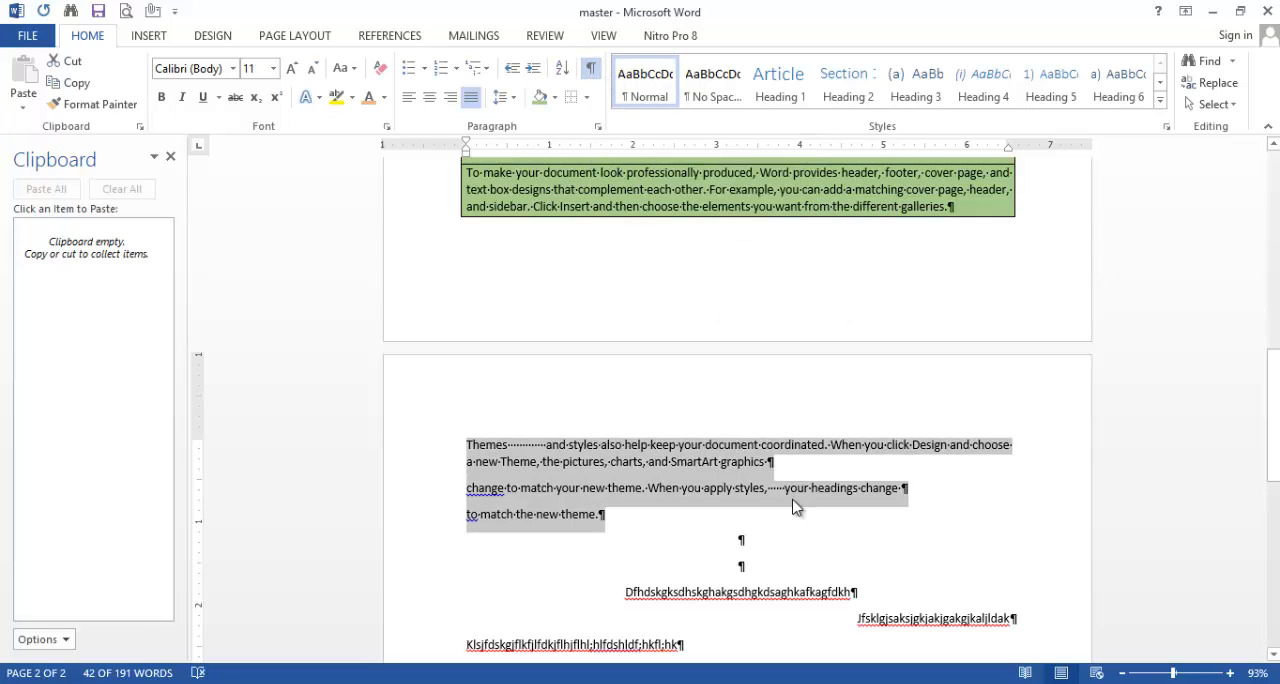
click(631, 498)
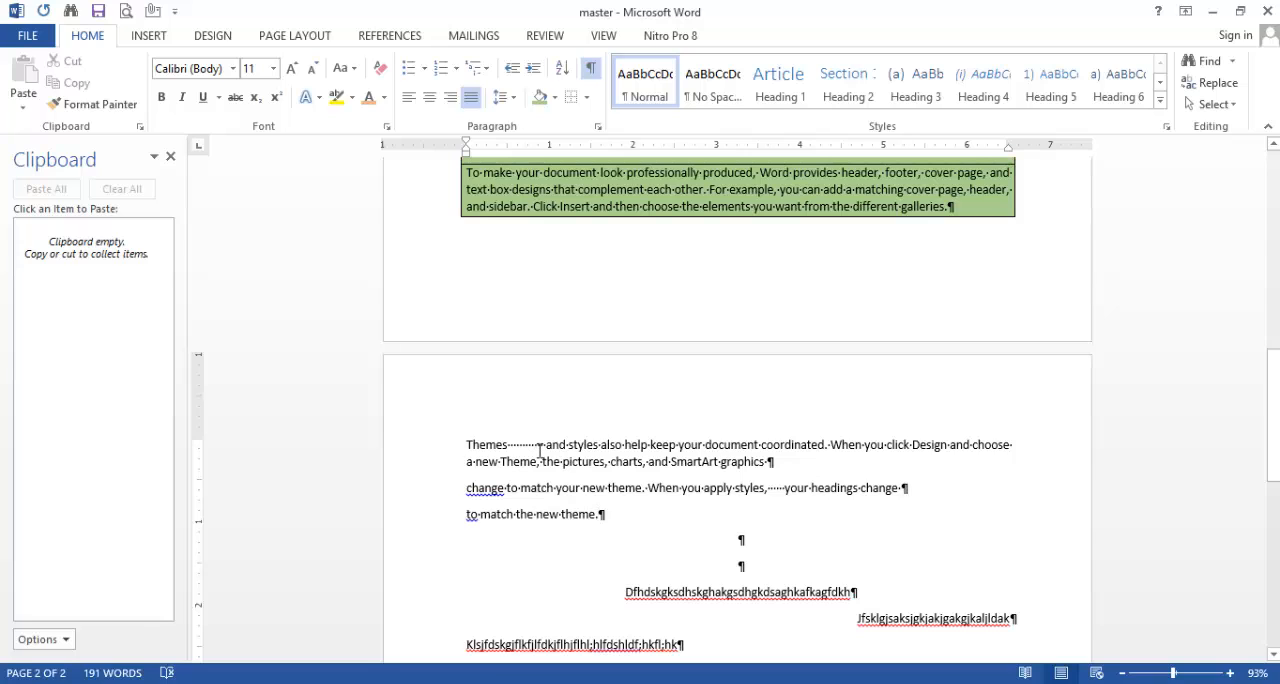
Step: Select the split "Themes and styles" text and turn off the display of formatting marks
shift+click(467, 445)
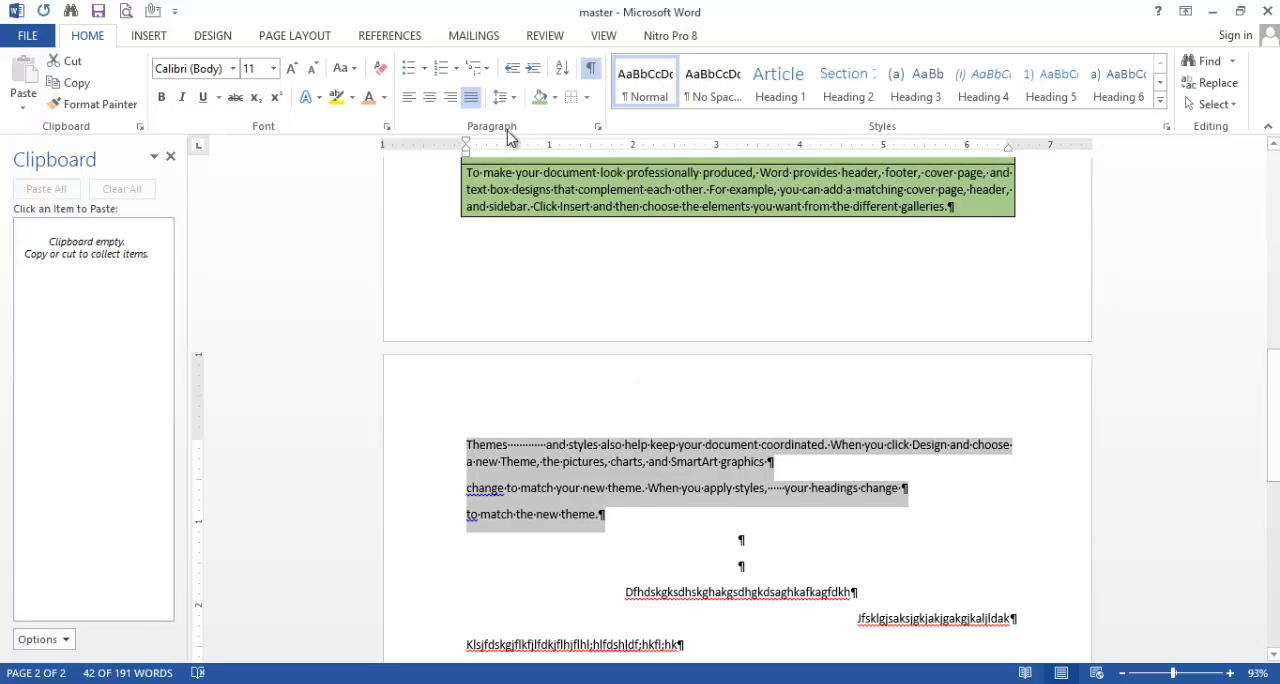
click(593, 76)
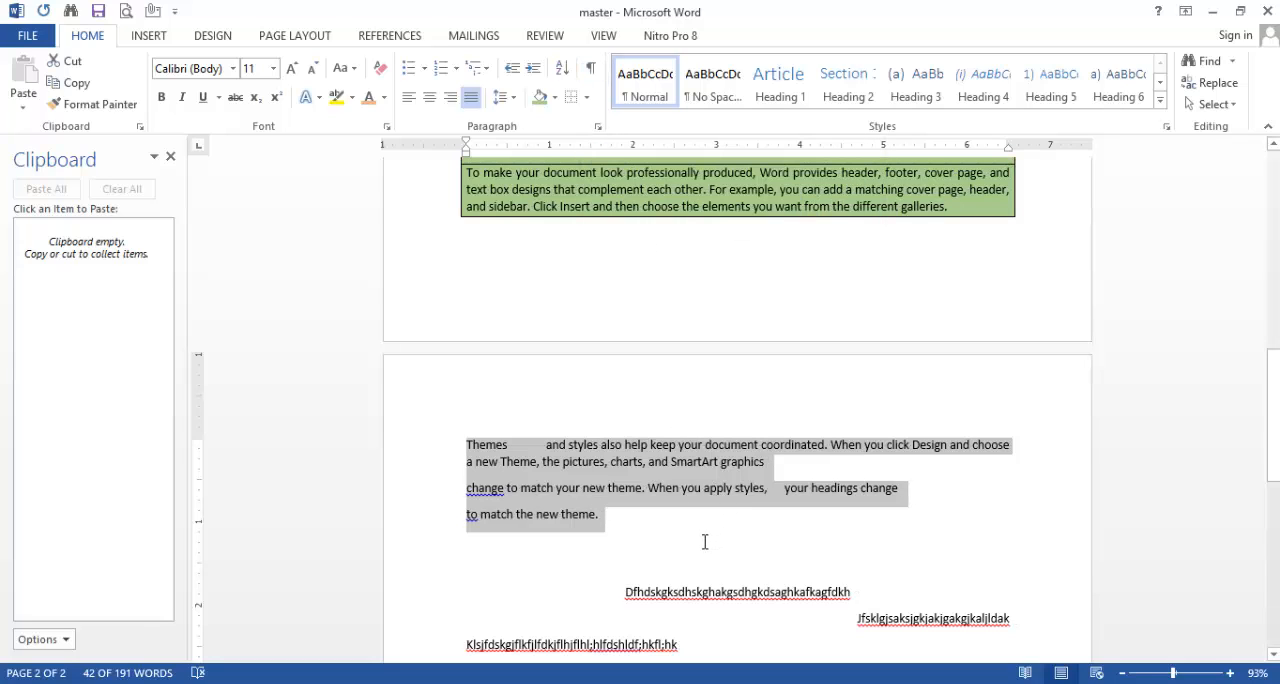
Step: Examine the indents and spacing options in the paragraph settings for the selected text, then close them without changes
scroll(701, 546, down, 3)
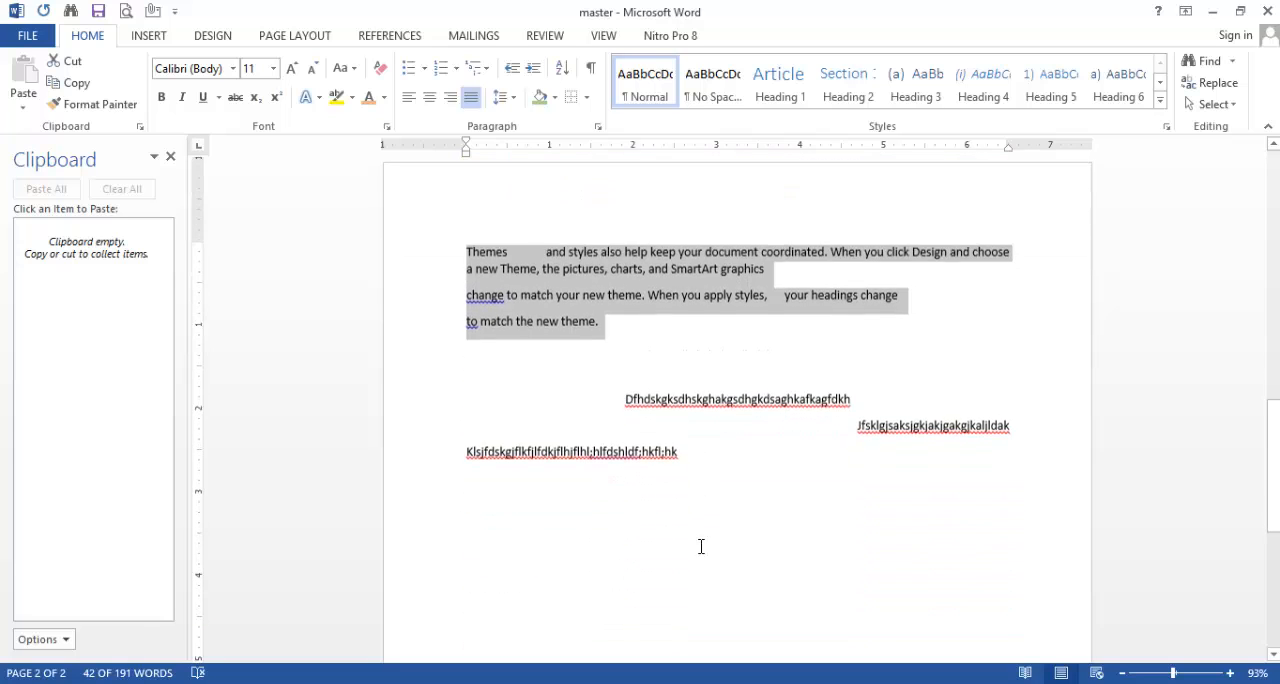
scroll(701, 546, down, 3)
scroll(700, 540, up, 4)
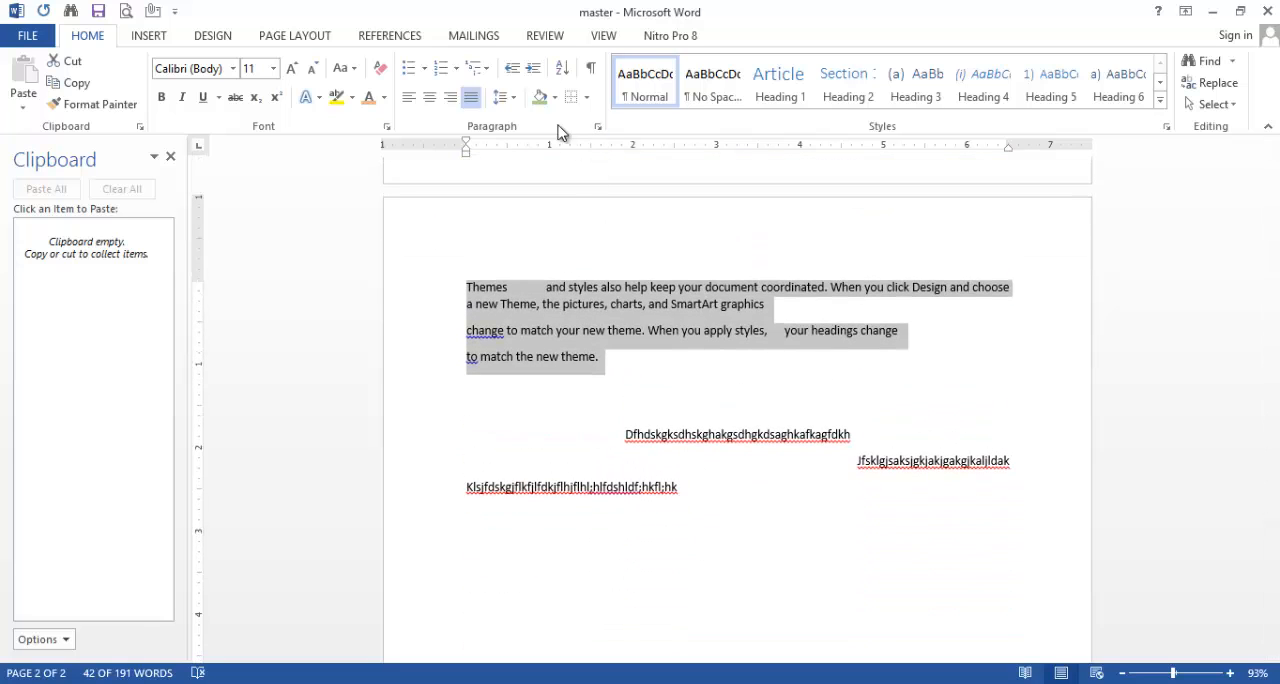
click(598, 130)
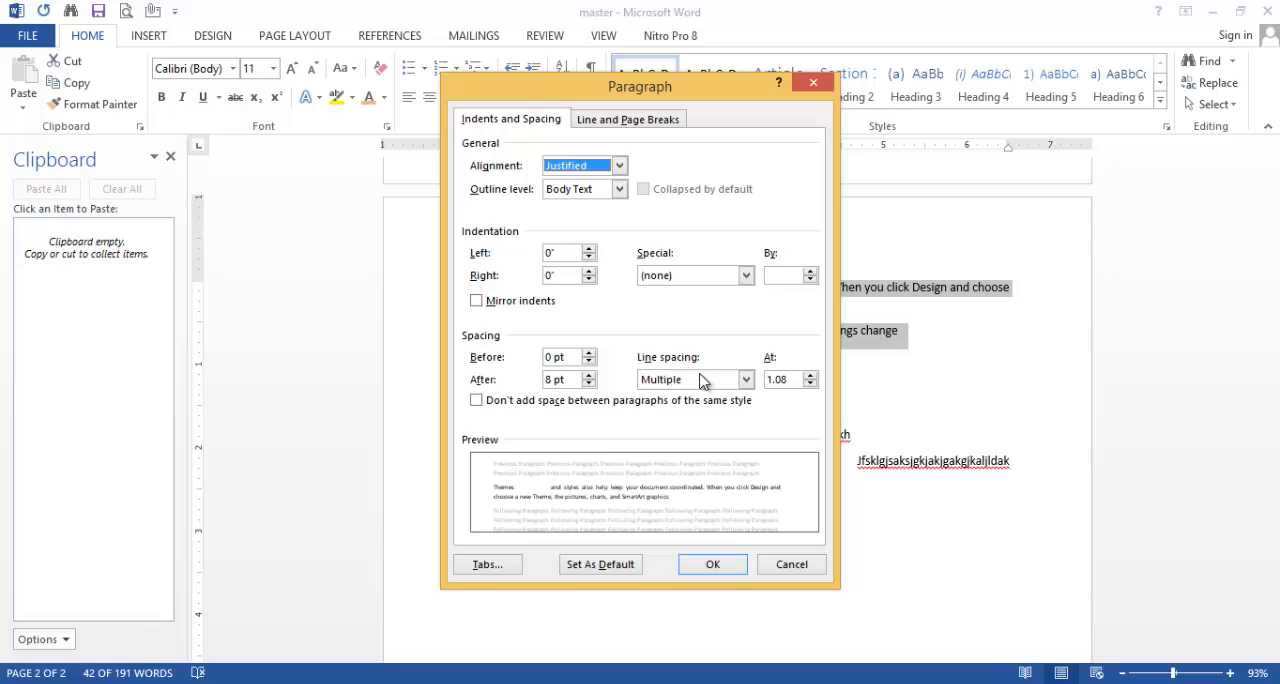
click(898, 408)
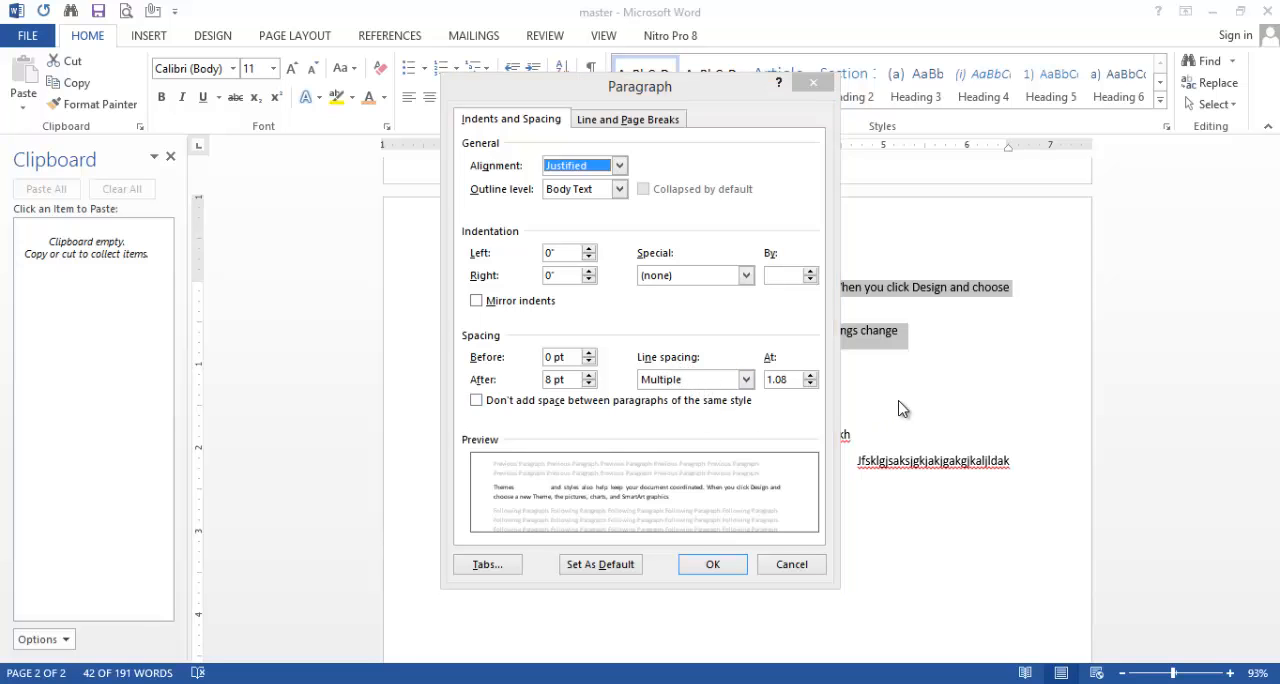
click(814, 84)
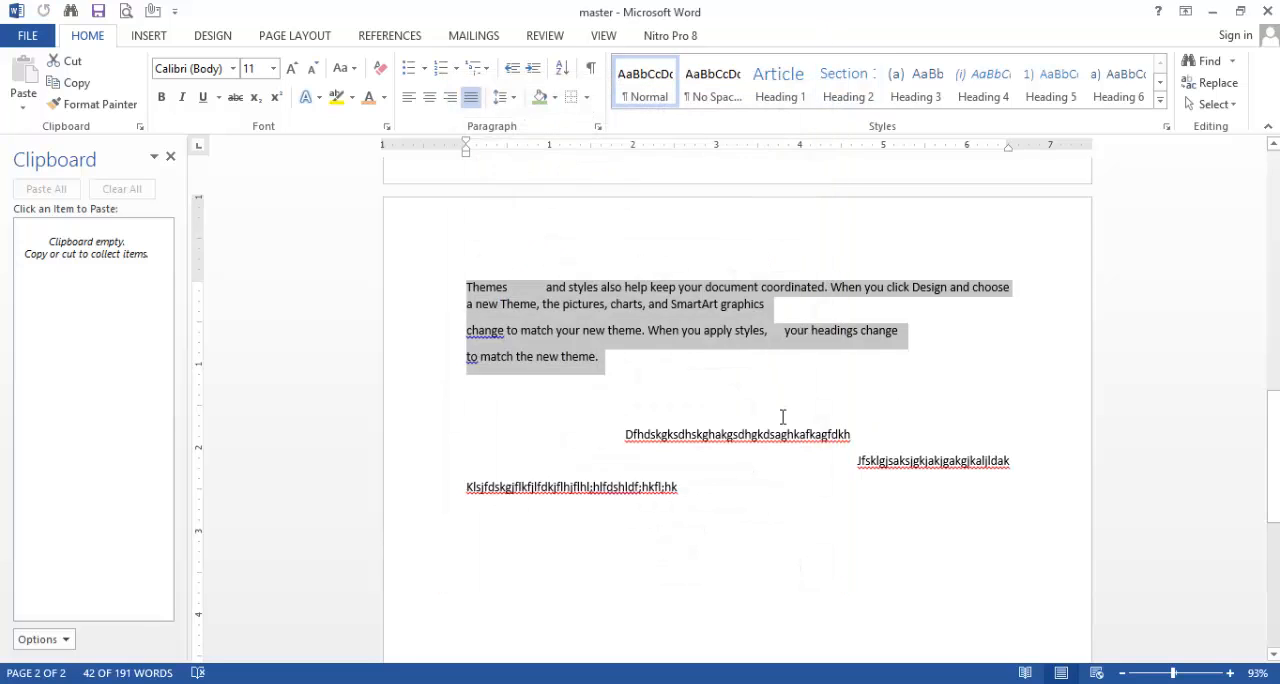
Step: Add a new line after the last line of text and generate sample paragraphs there with =rand()
scroll(783, 417, down, 5)
scroll(740, 400, down, 1)
scroll(663, 283, up, 2)
click(714, 218)
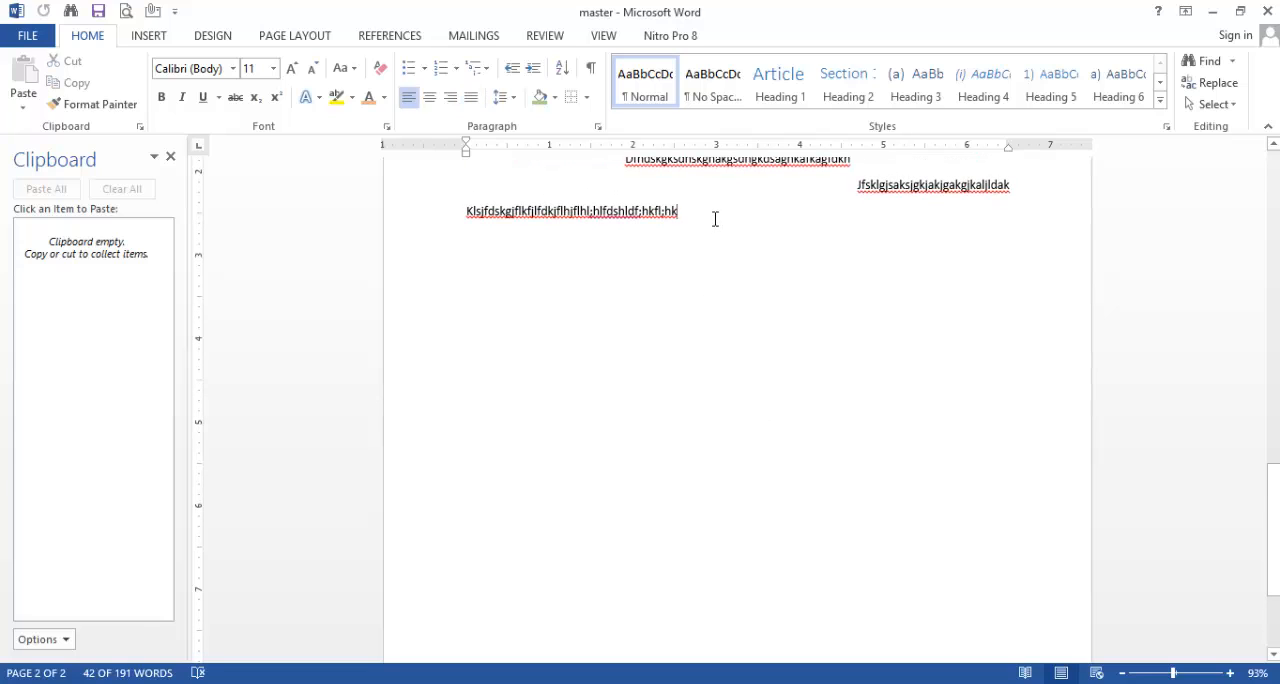
key(Return)
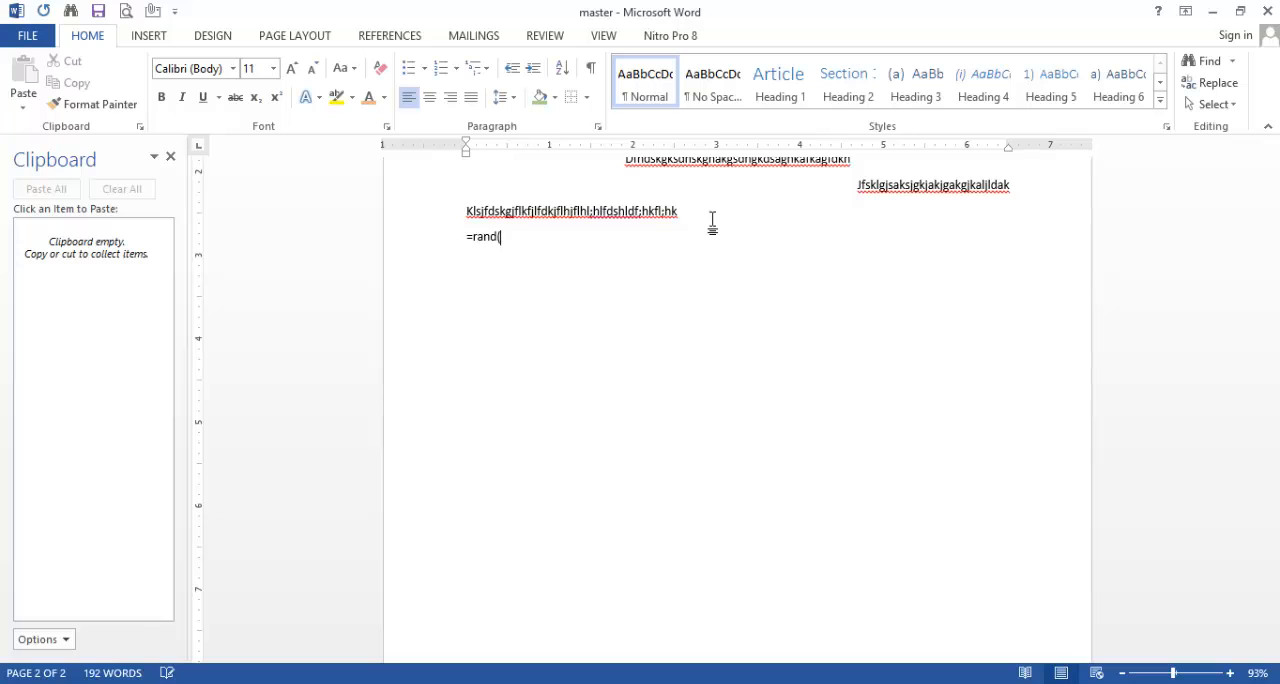
text(=rand())
key(Return)
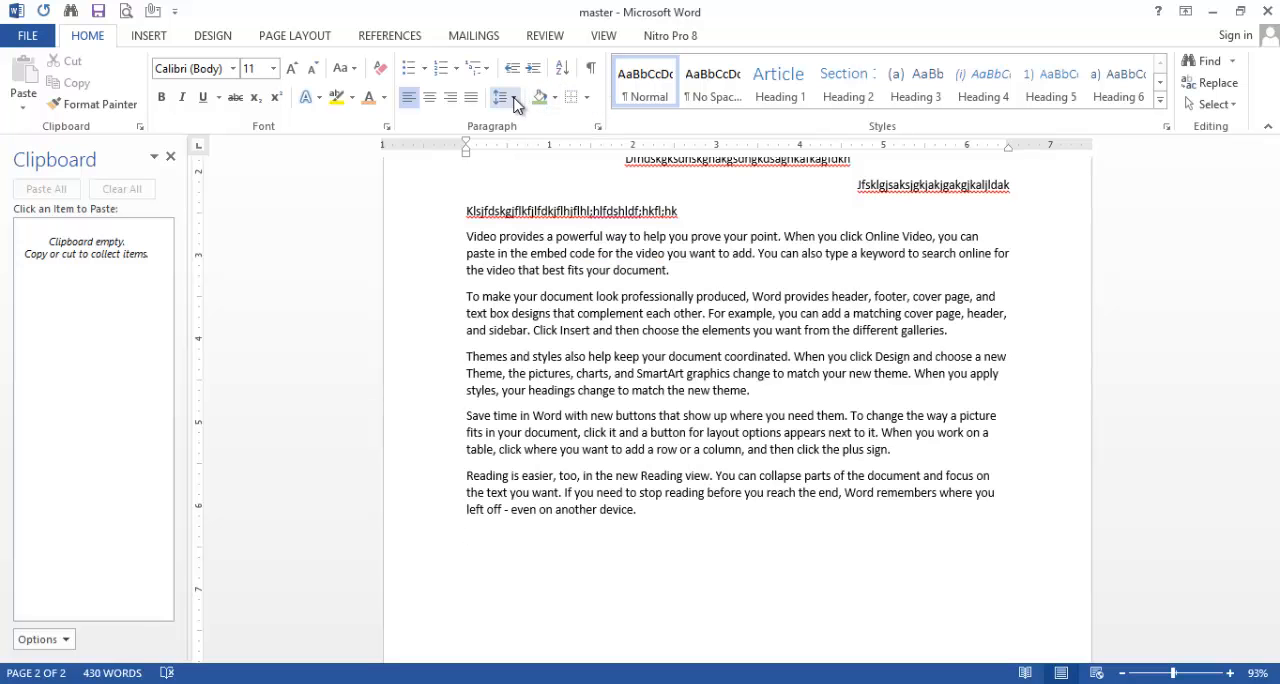
Step: Set the line spacing of the new "To make your document" and "Themes and styles" paragraphs to Double in the paragraph settings
click(515, 102)
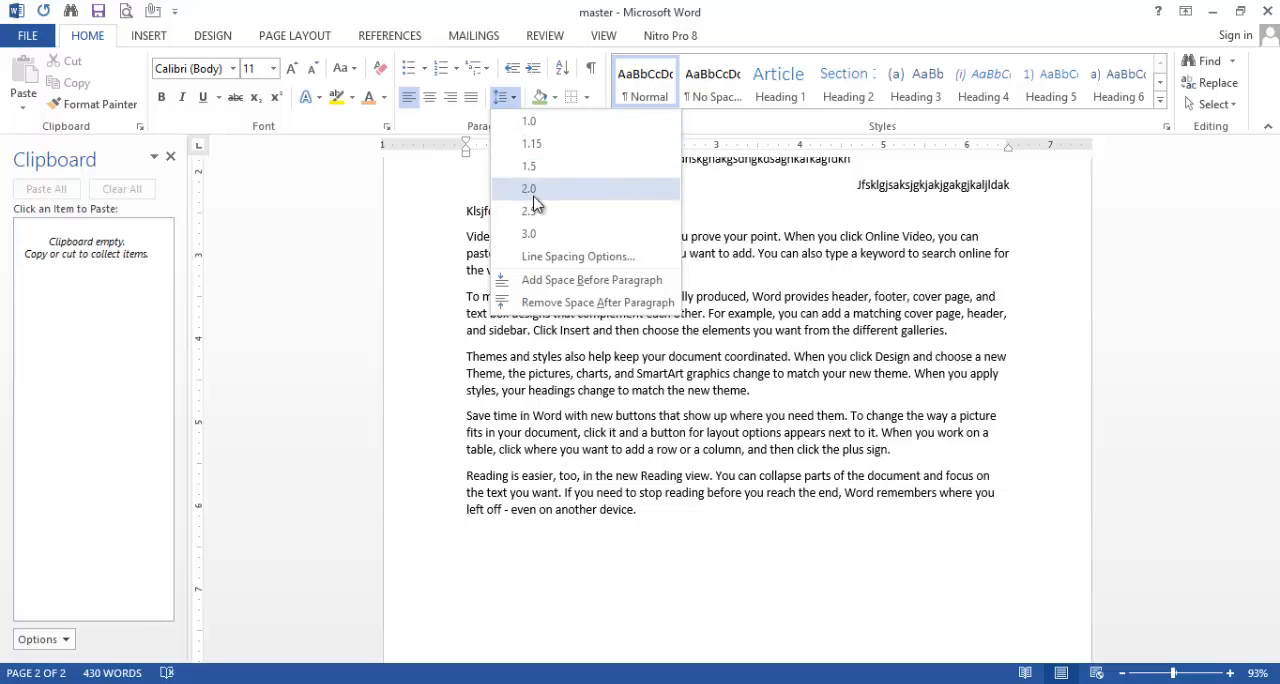
click(720, 274)
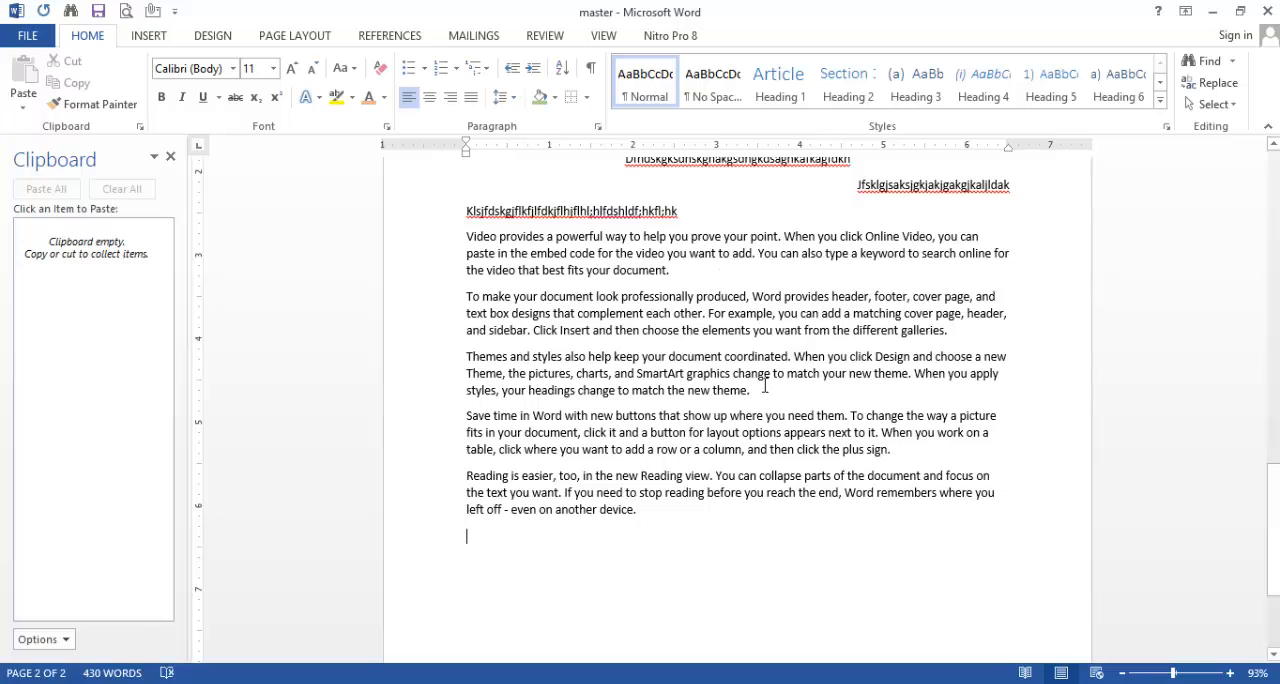
drag(749, 390, 466, 298)
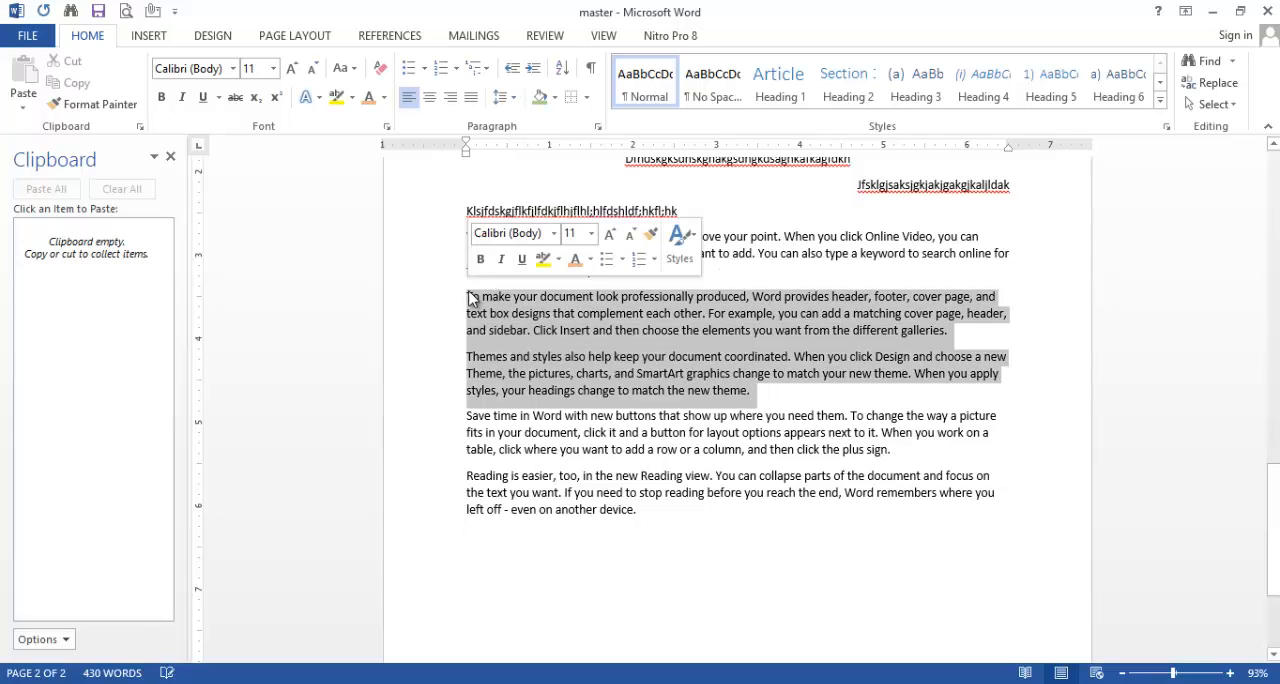
click(597, 126)
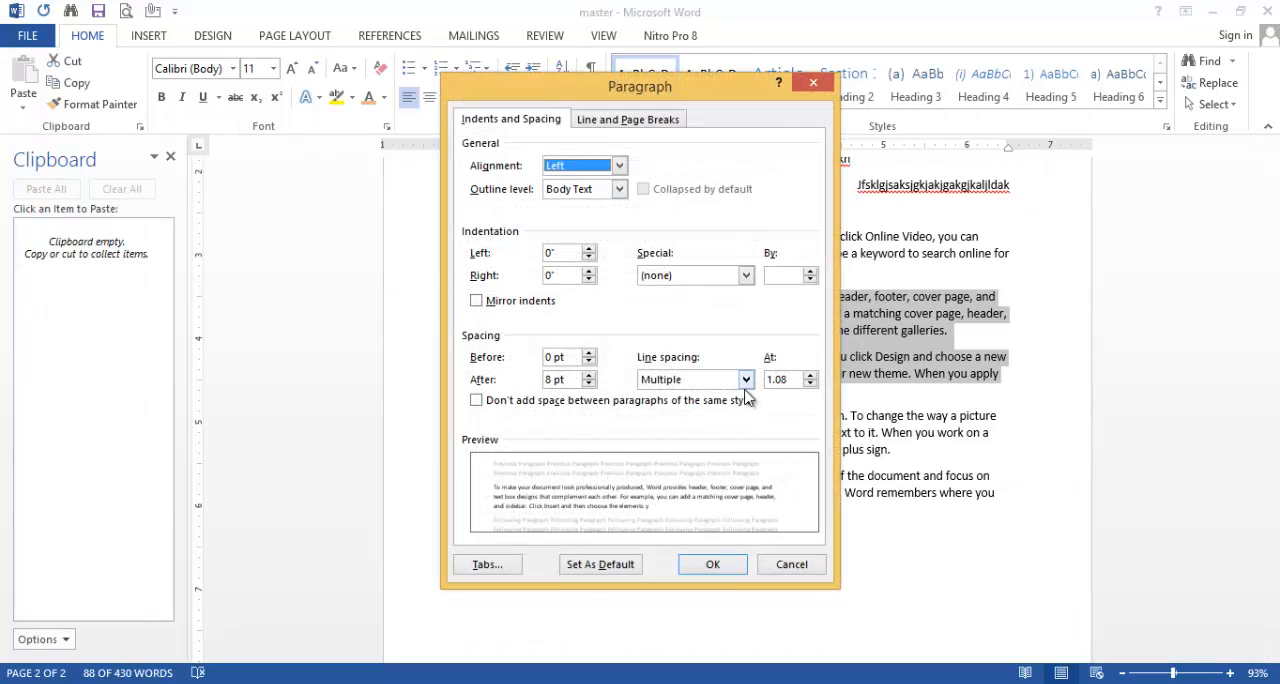
click(746, 380)
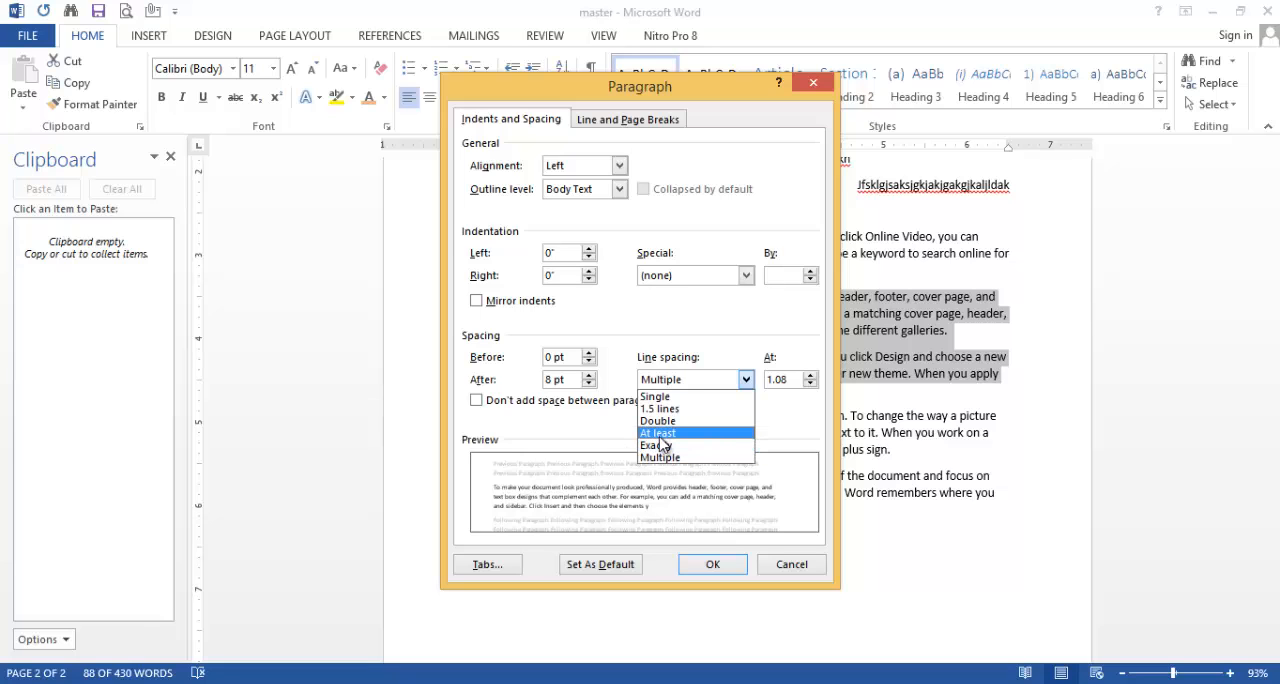
click(660, 421)
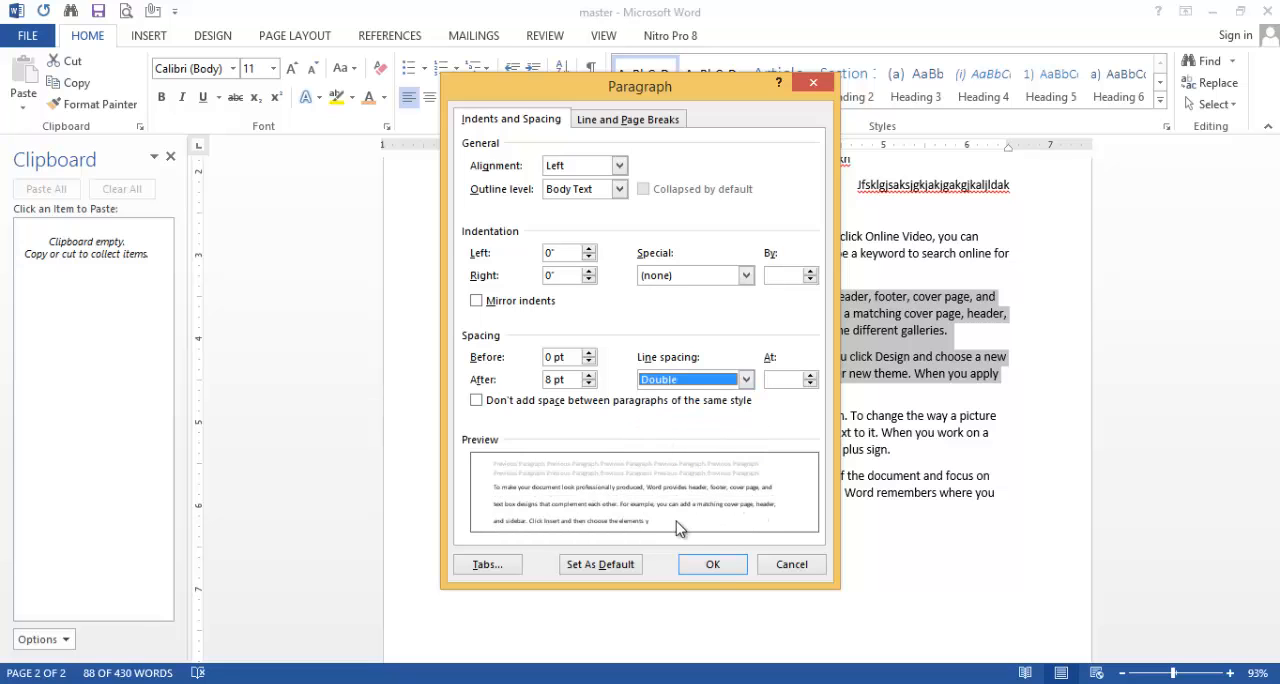
click(710, 564)
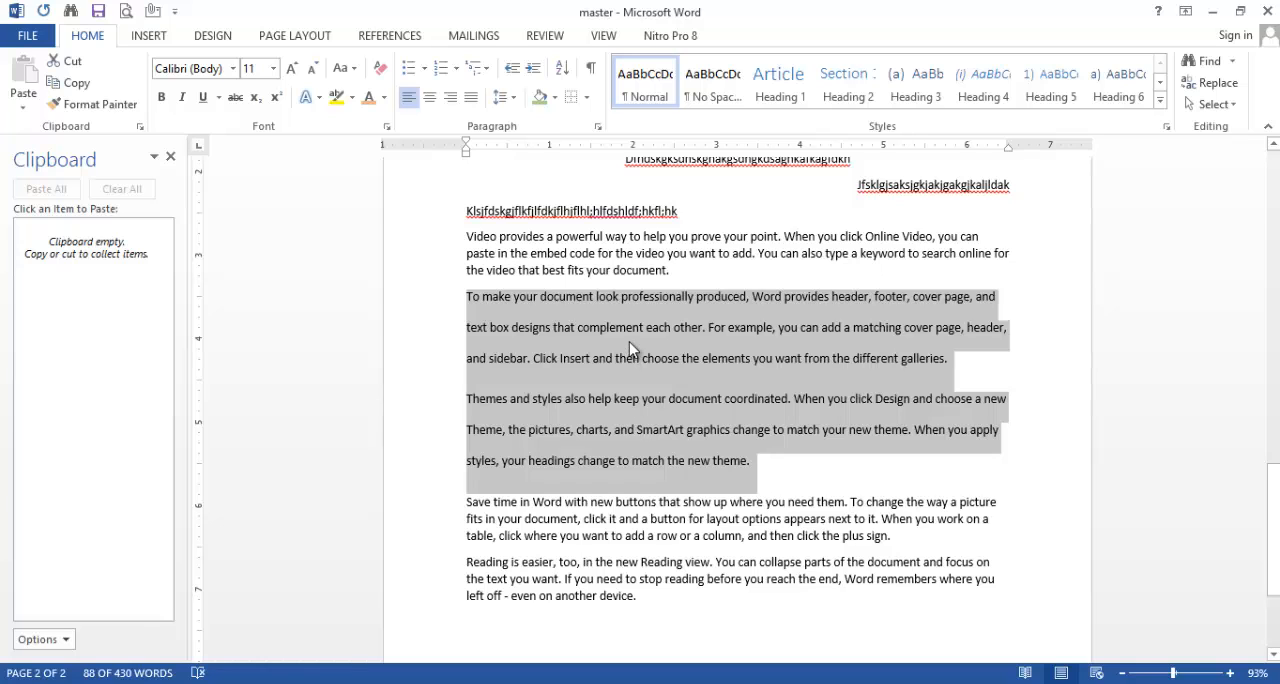
Step: Examine the special indentation options in the paragraph settings and close them without changing anything
click(598, 127)
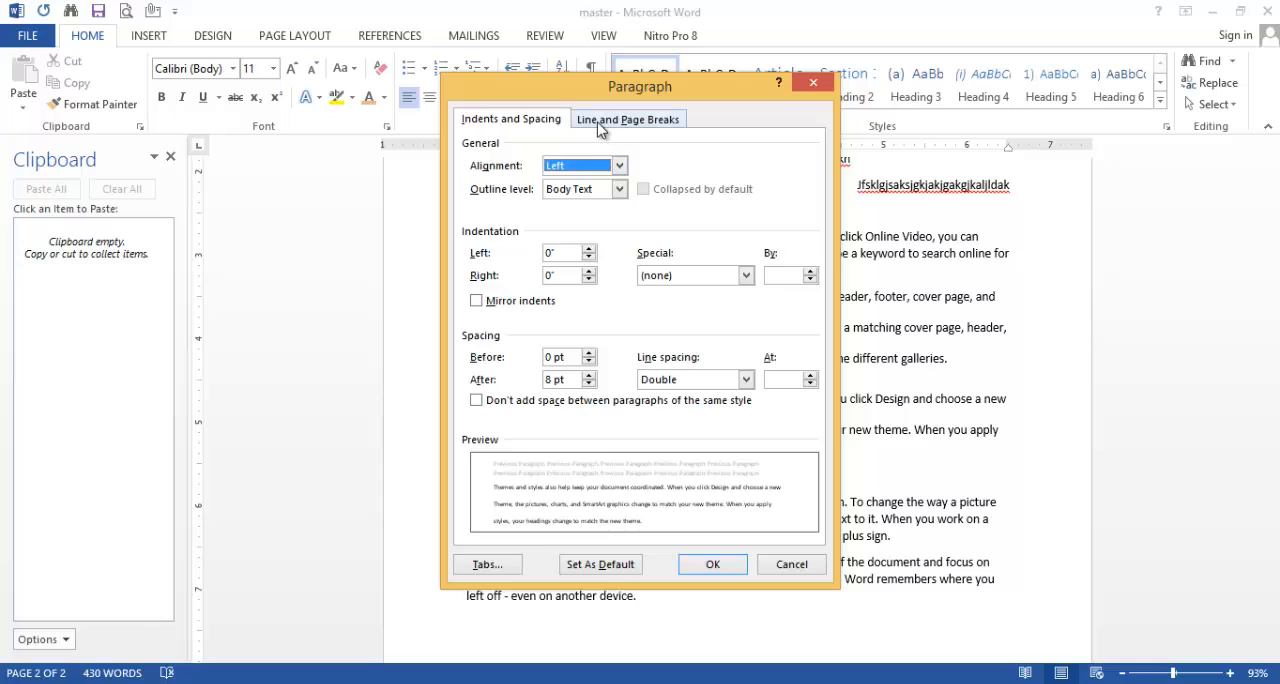
key(Escape)
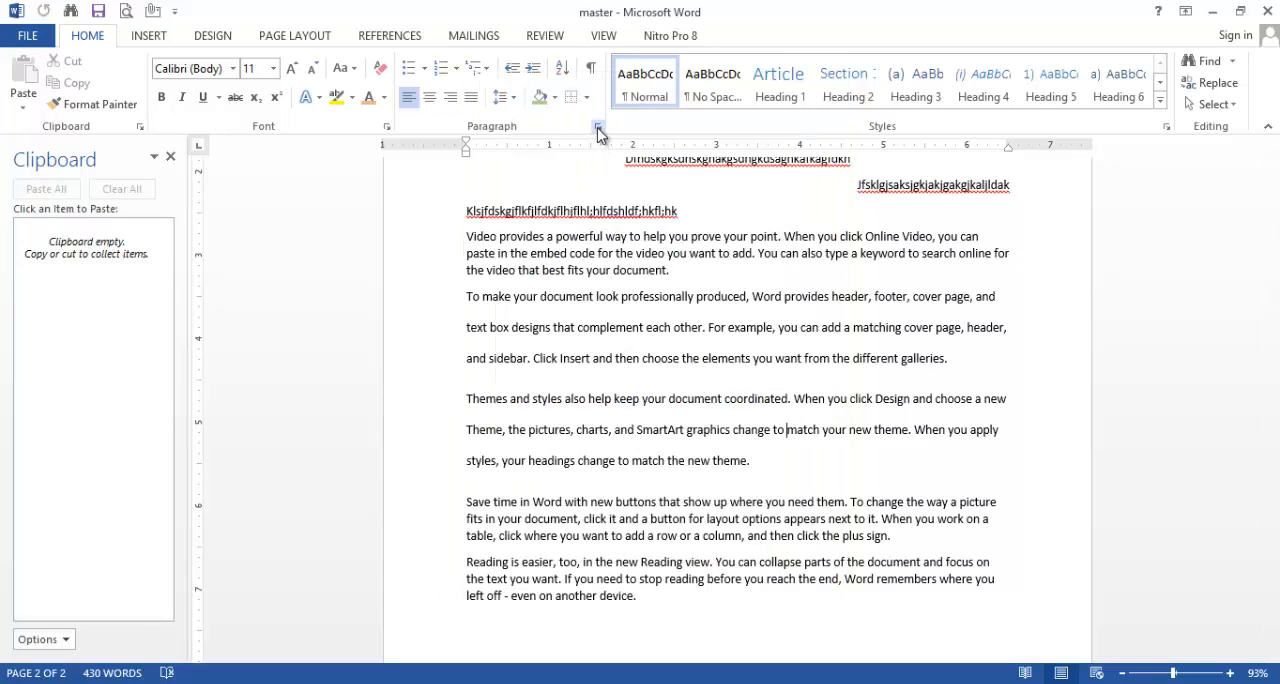
click(599, 128)
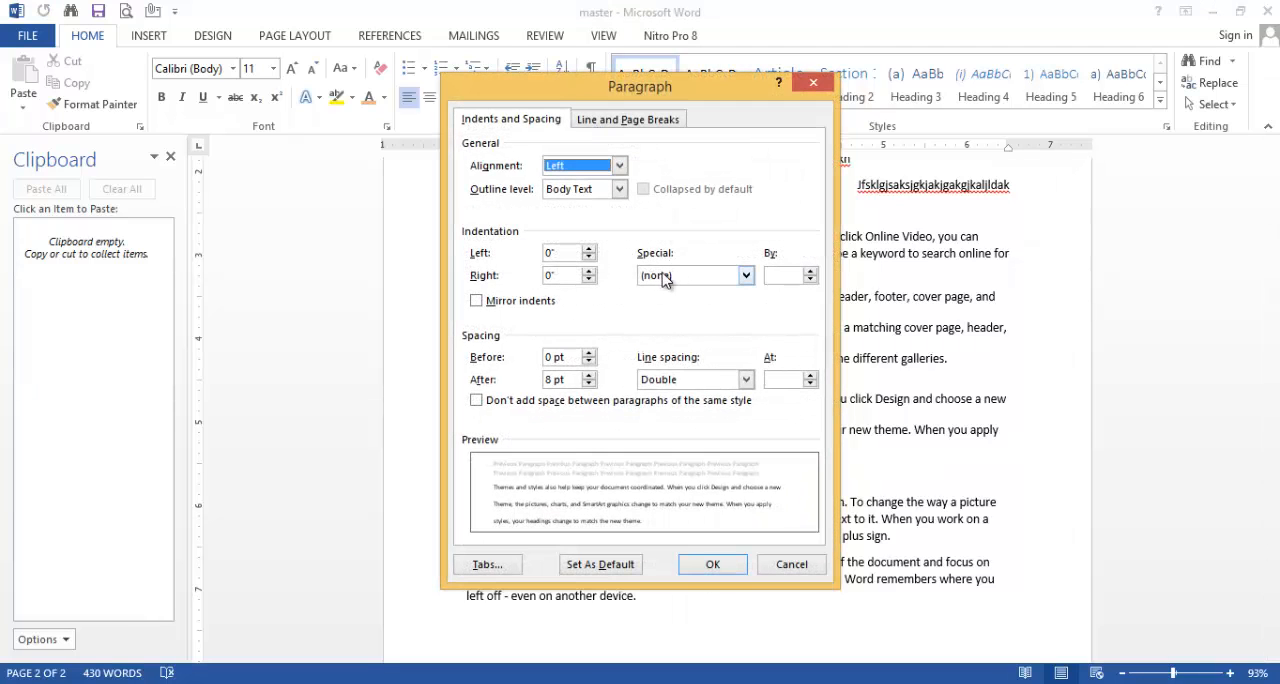
click(746, 277)
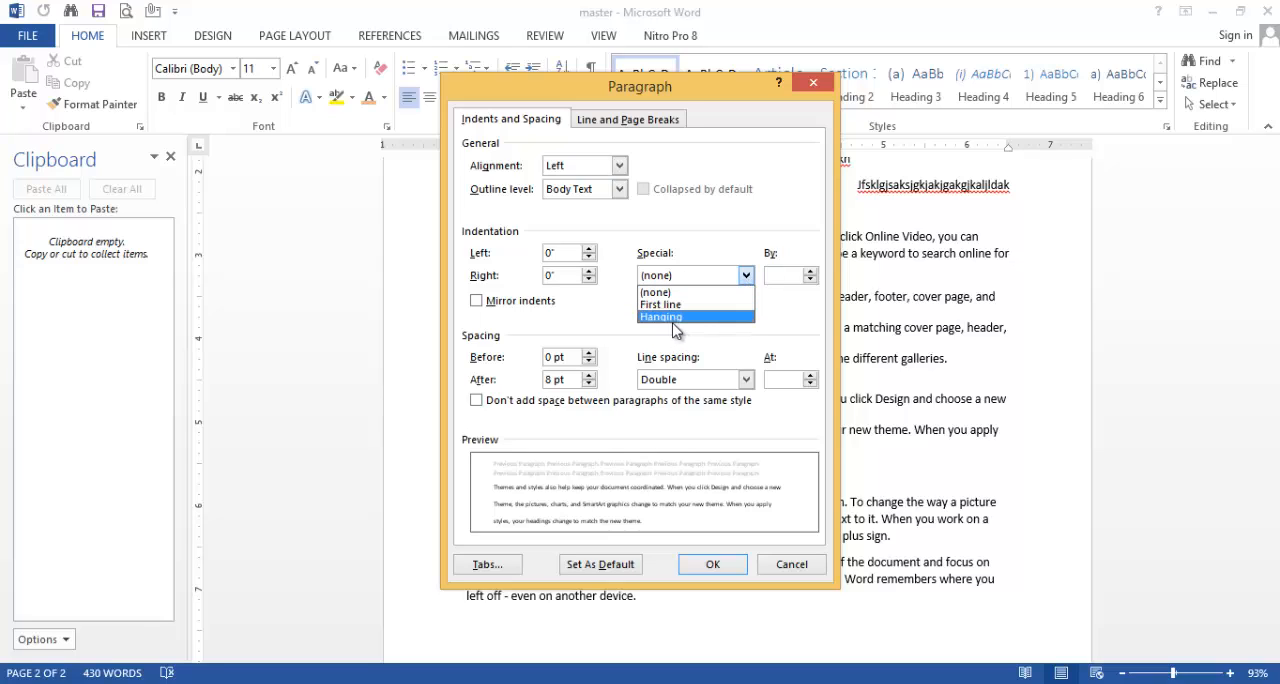
click(813, 86)
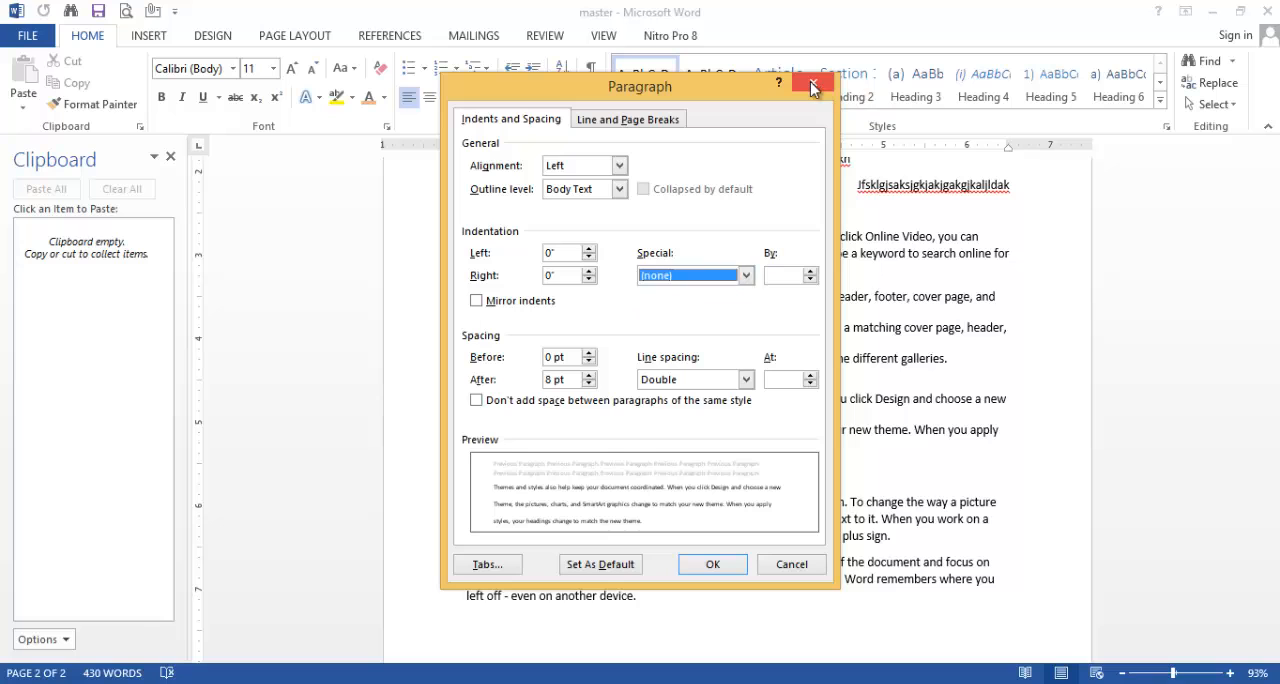
click(813, 86)
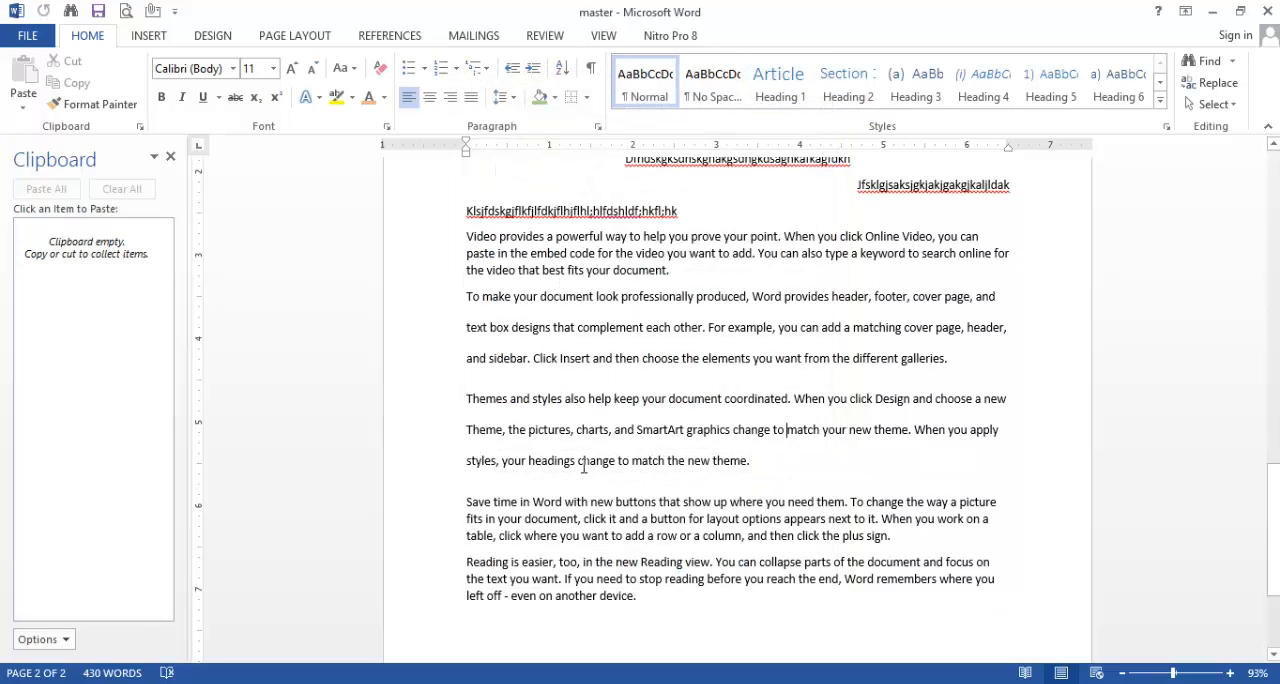
Step: Apply a First line special indent of 0.5" to the "Save time in Word" paragraph and deselect it
drag(469, 503, 891, 546)
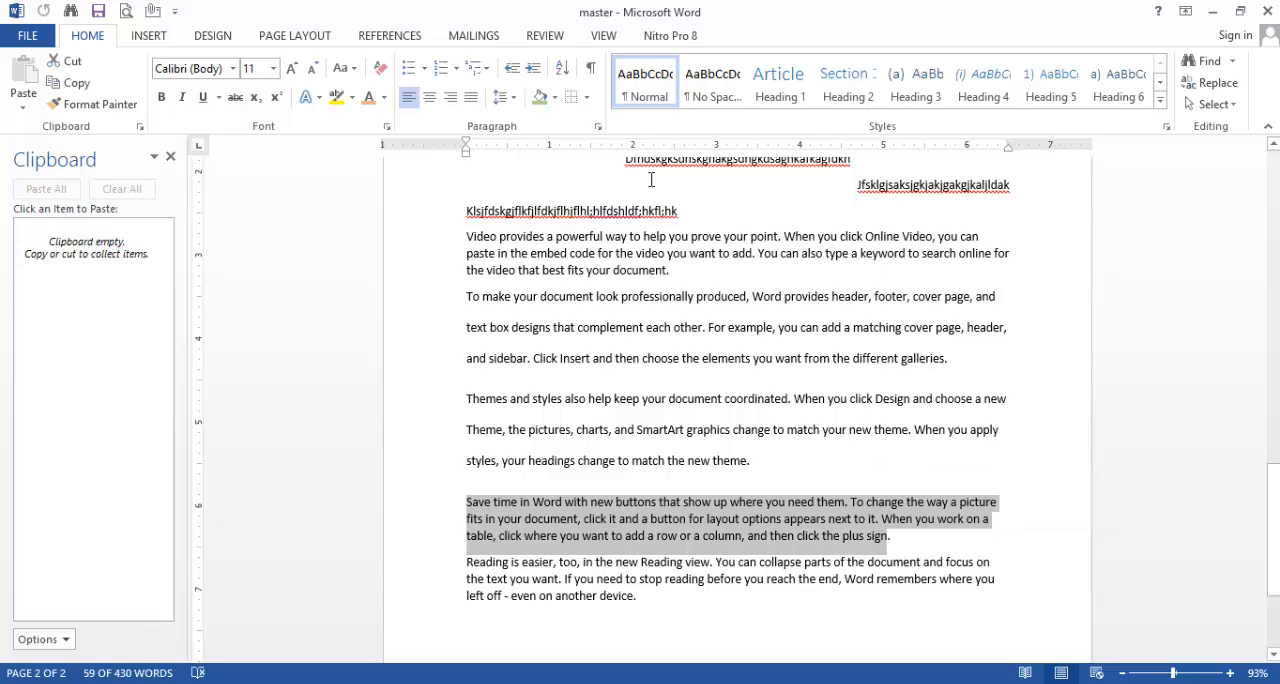
click(598, 130)
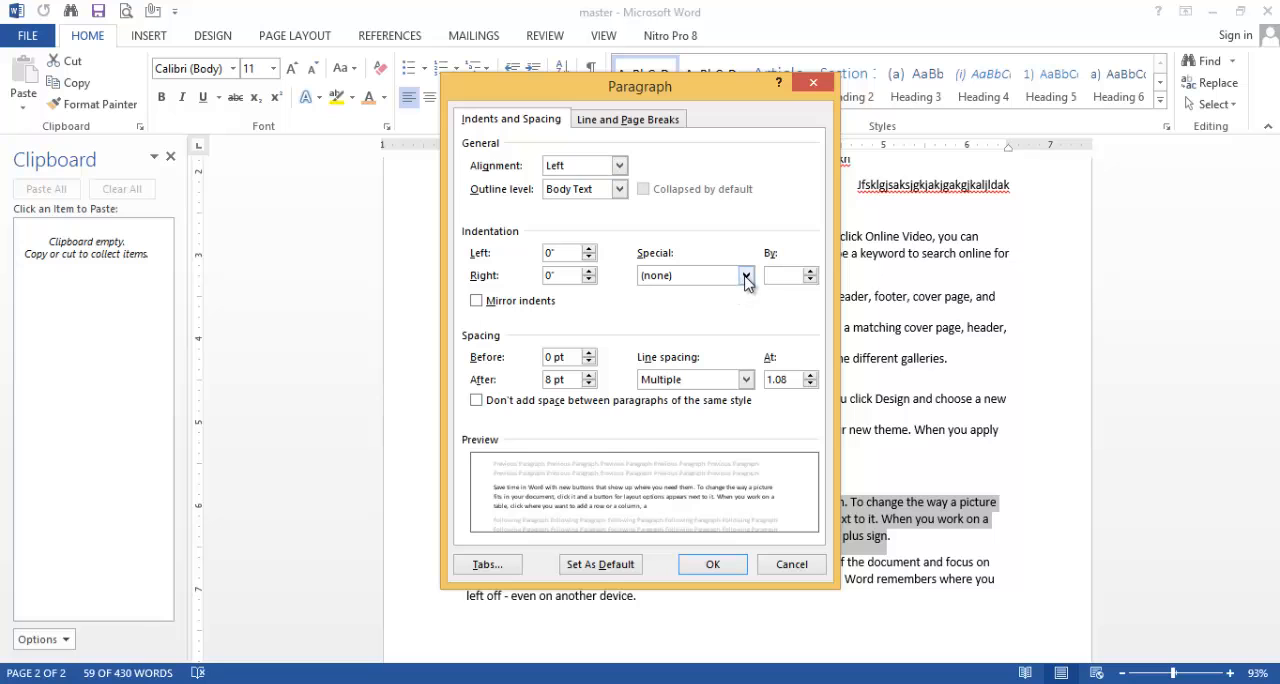
click(745, 275)
click(680, 298)
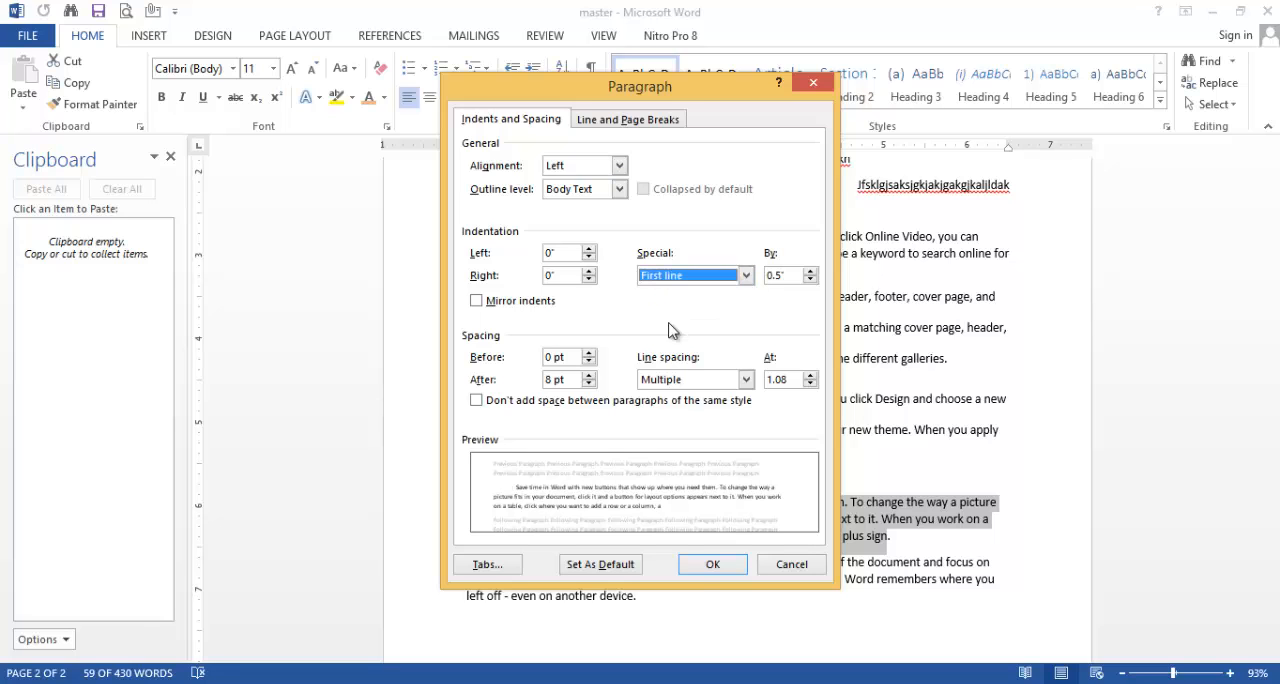
click(703, 566)
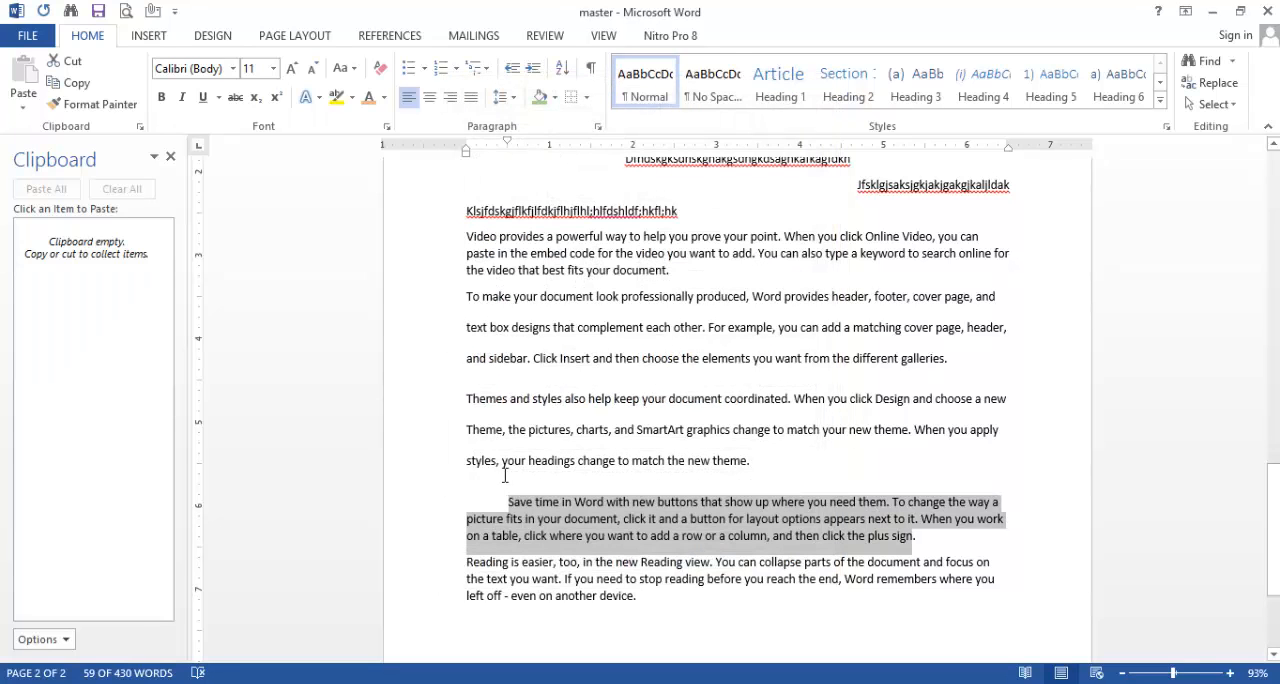
click(504, 462)
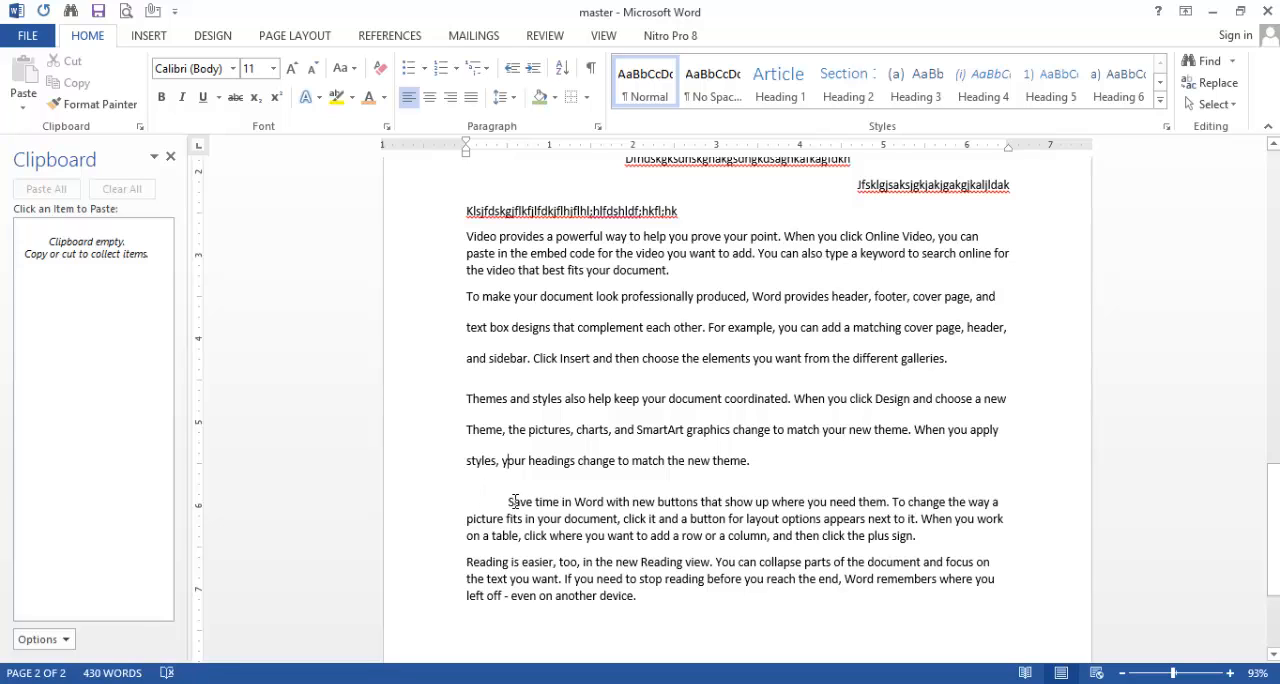
Step: Apply a Hanging special indent of 0.5" to the "Reading is easier" paragraph and deselect it
drag(466, 561, 648, 602)
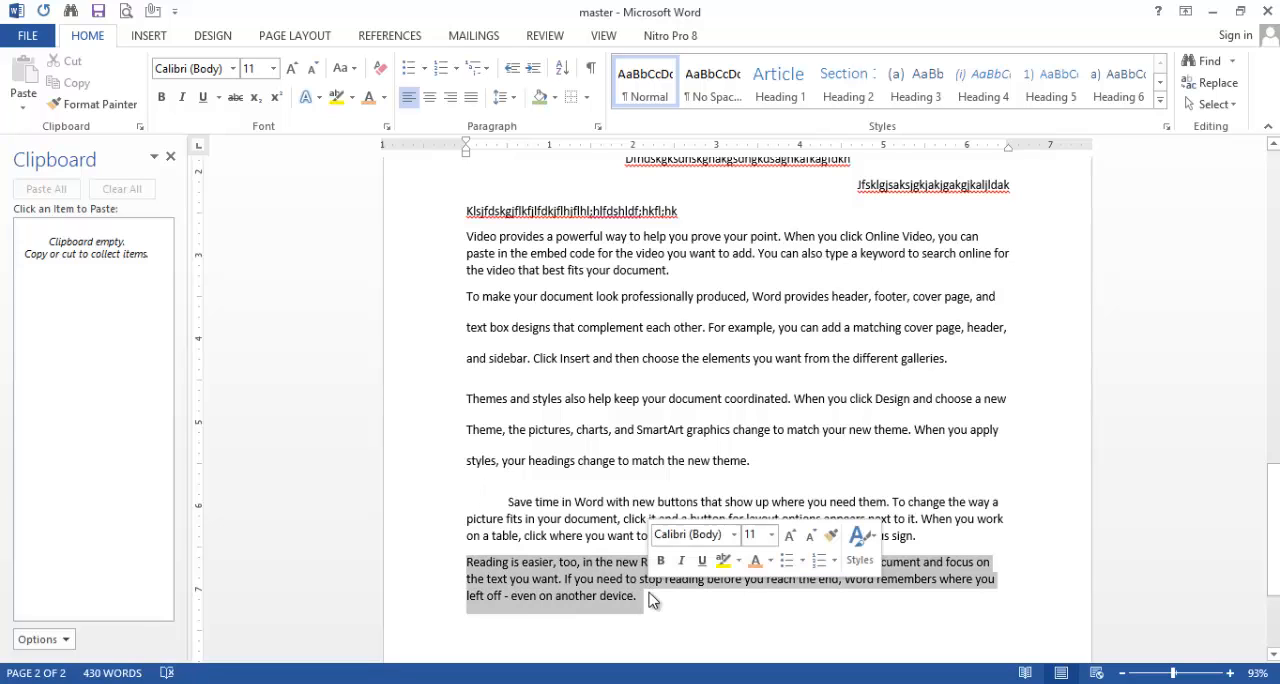
click(597, 126)
click(746, 276)
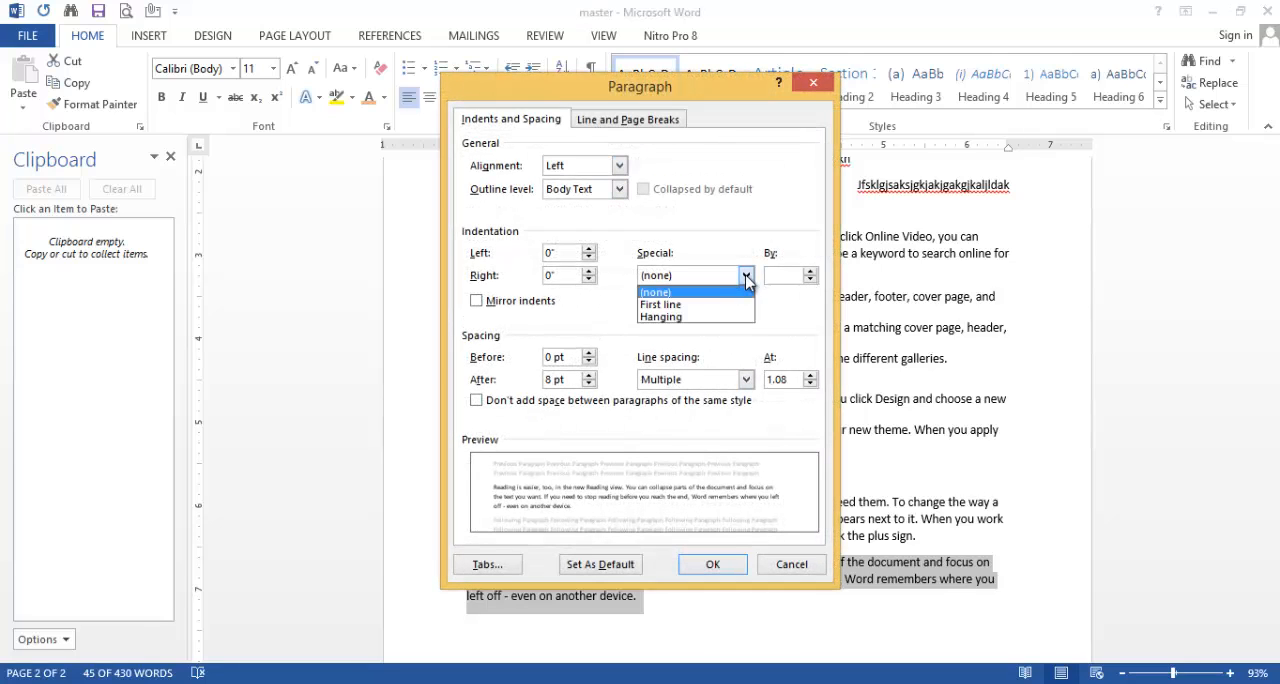
click(672, 320)
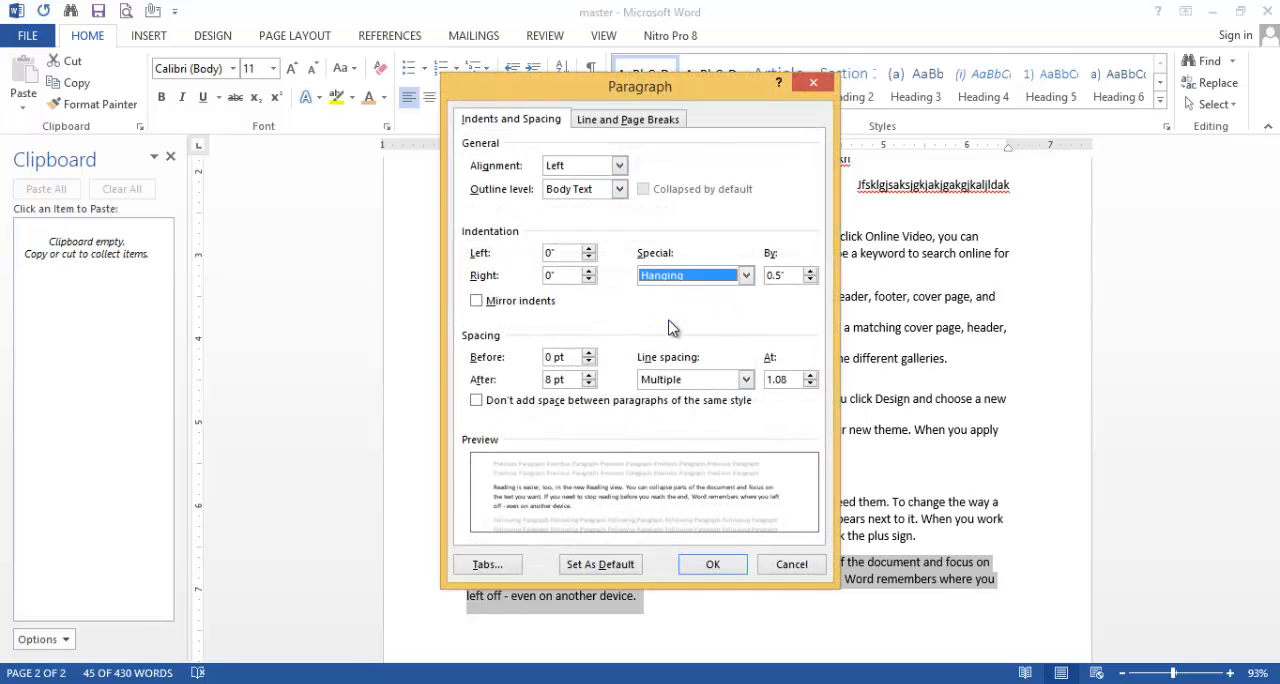
click(712, 564)
click(742, 600)
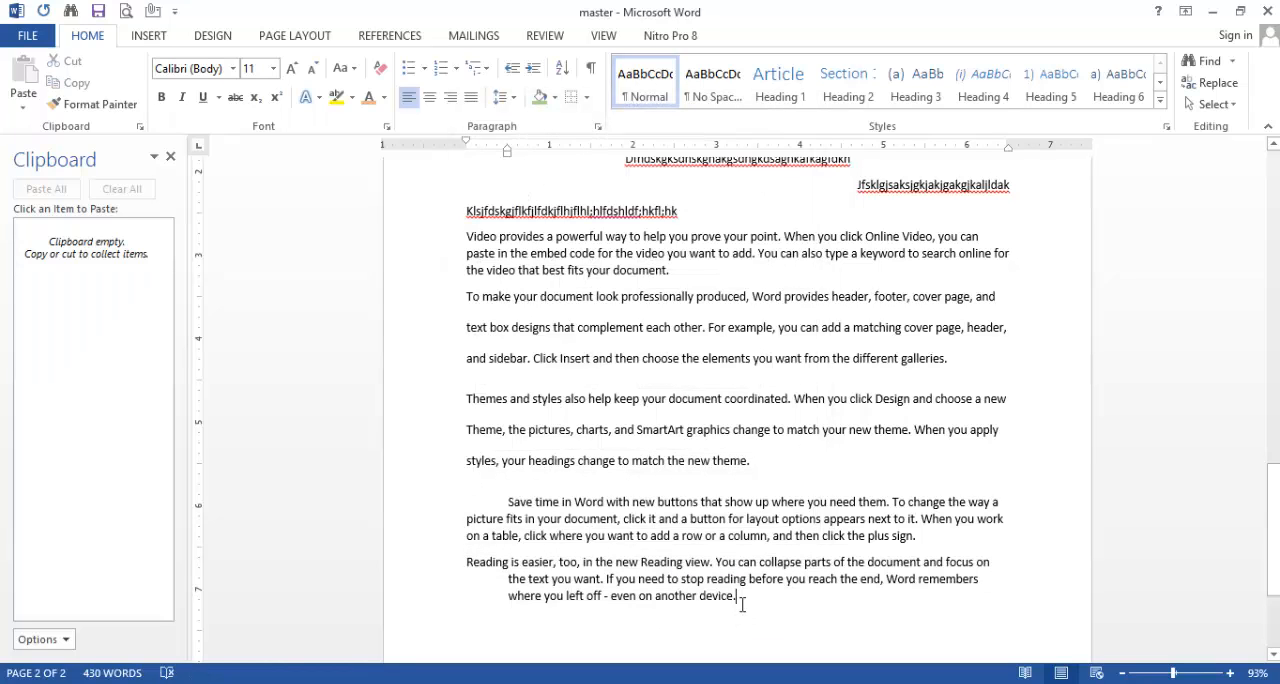
Step: Open the paragraph settings for the "Reading is easier" paragraph
scroll(709, 423, down, 1)
scroll(709, 423, up, 3)
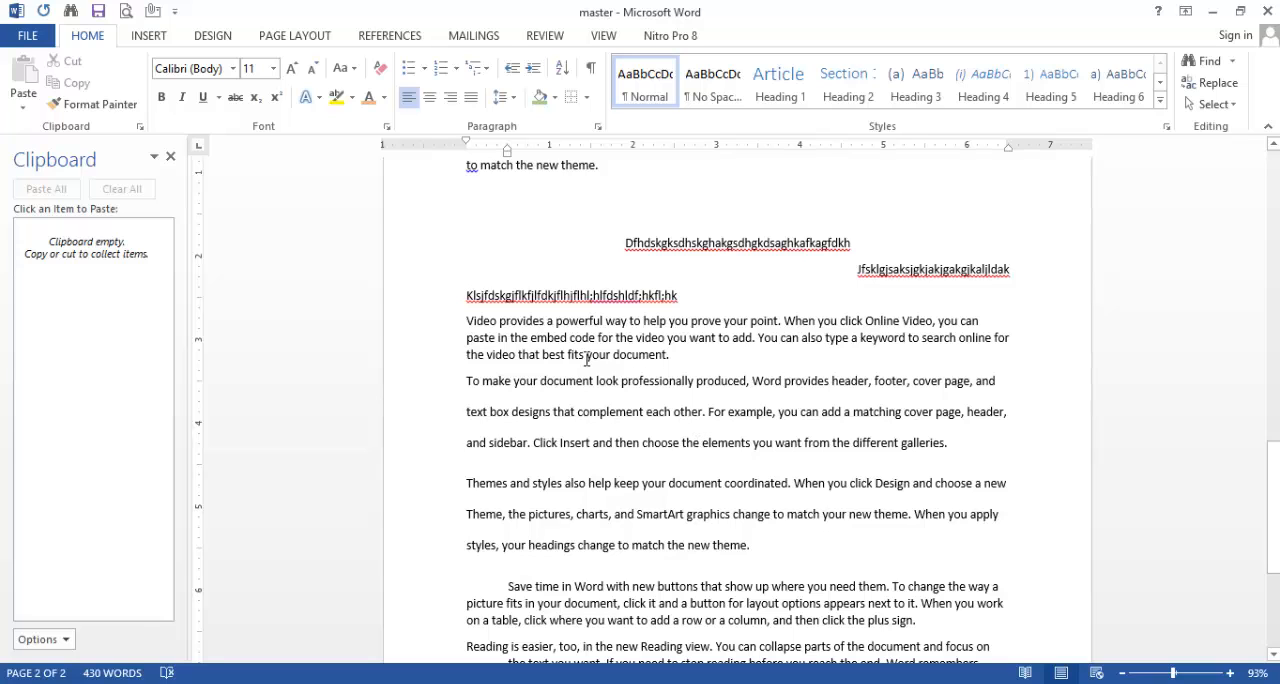
click(599, 126)
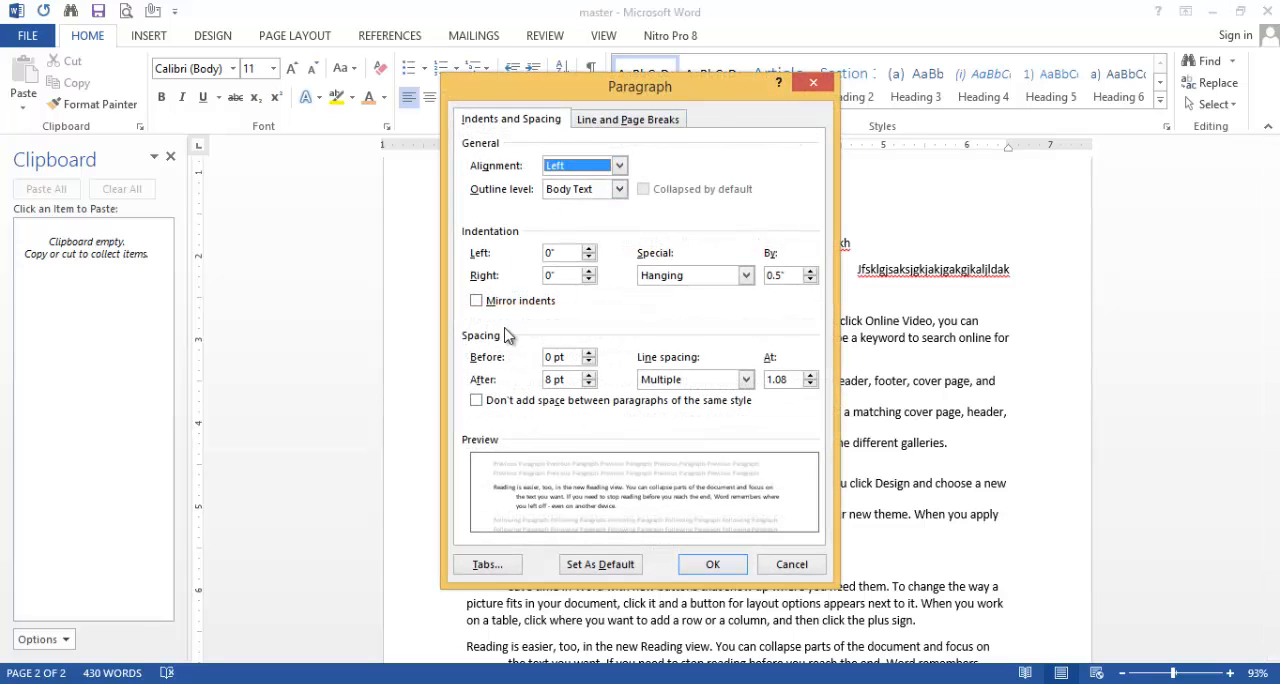